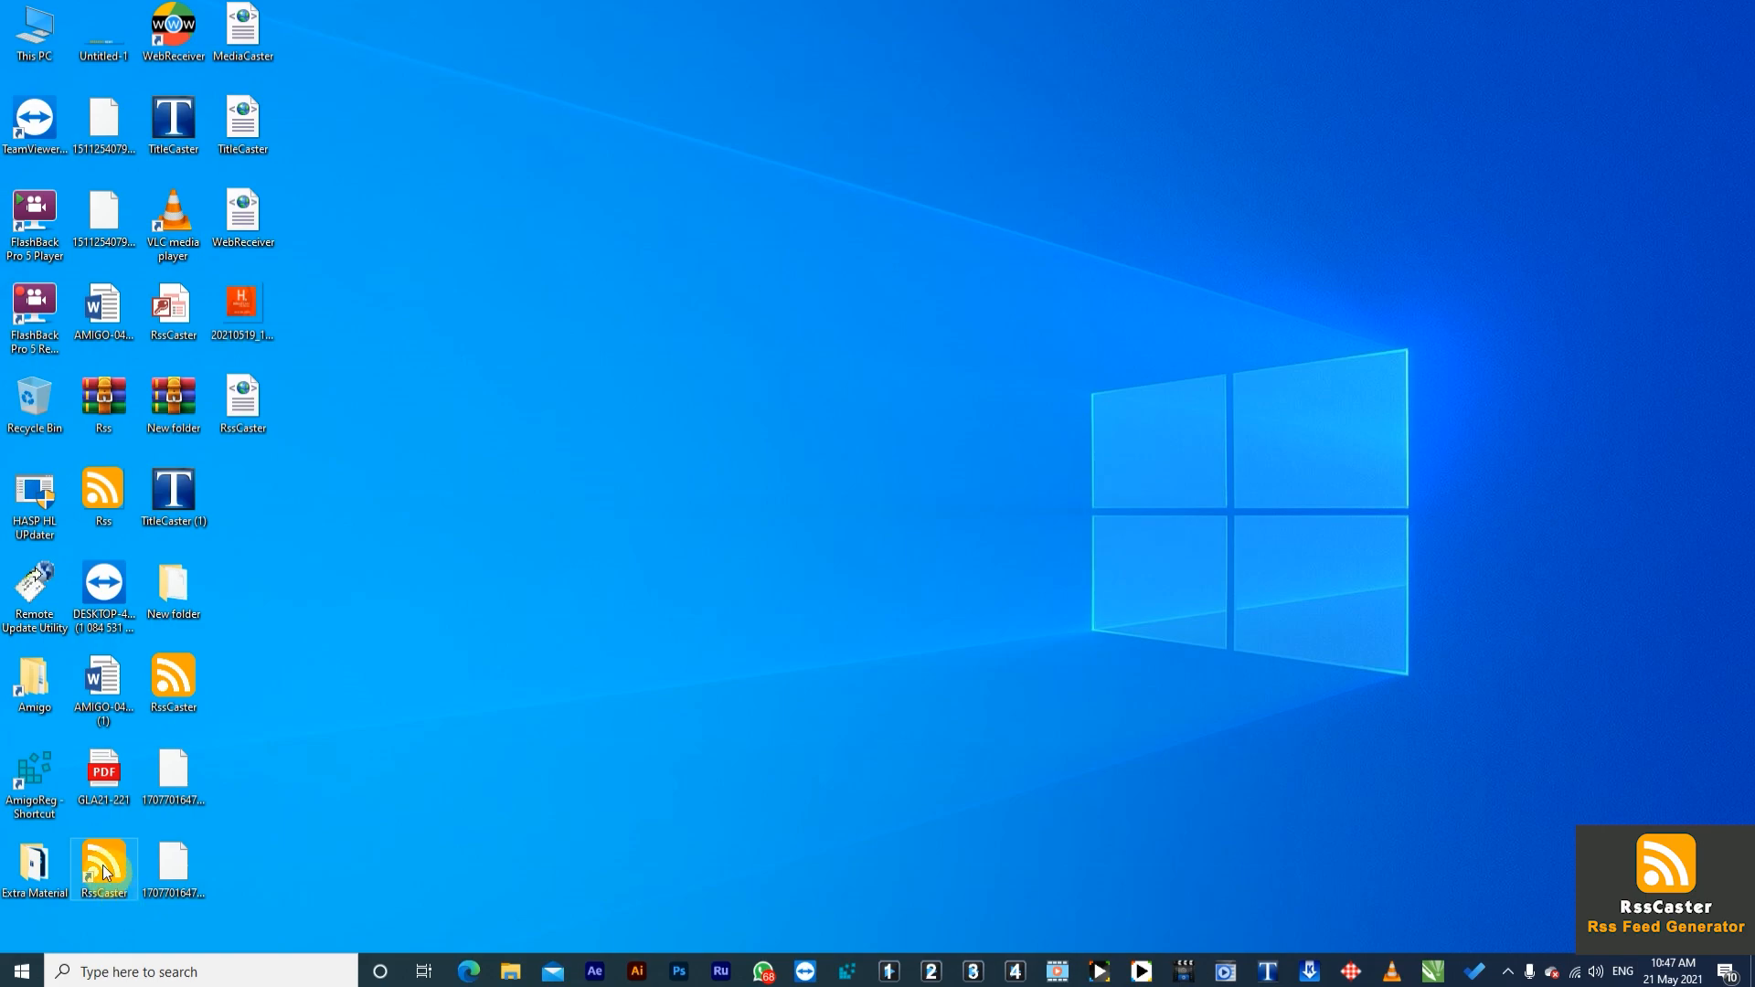
# Step: Launch RssCaster to view its licence registration screen, and close the program
pyautogui.doubleClick(105, 873)
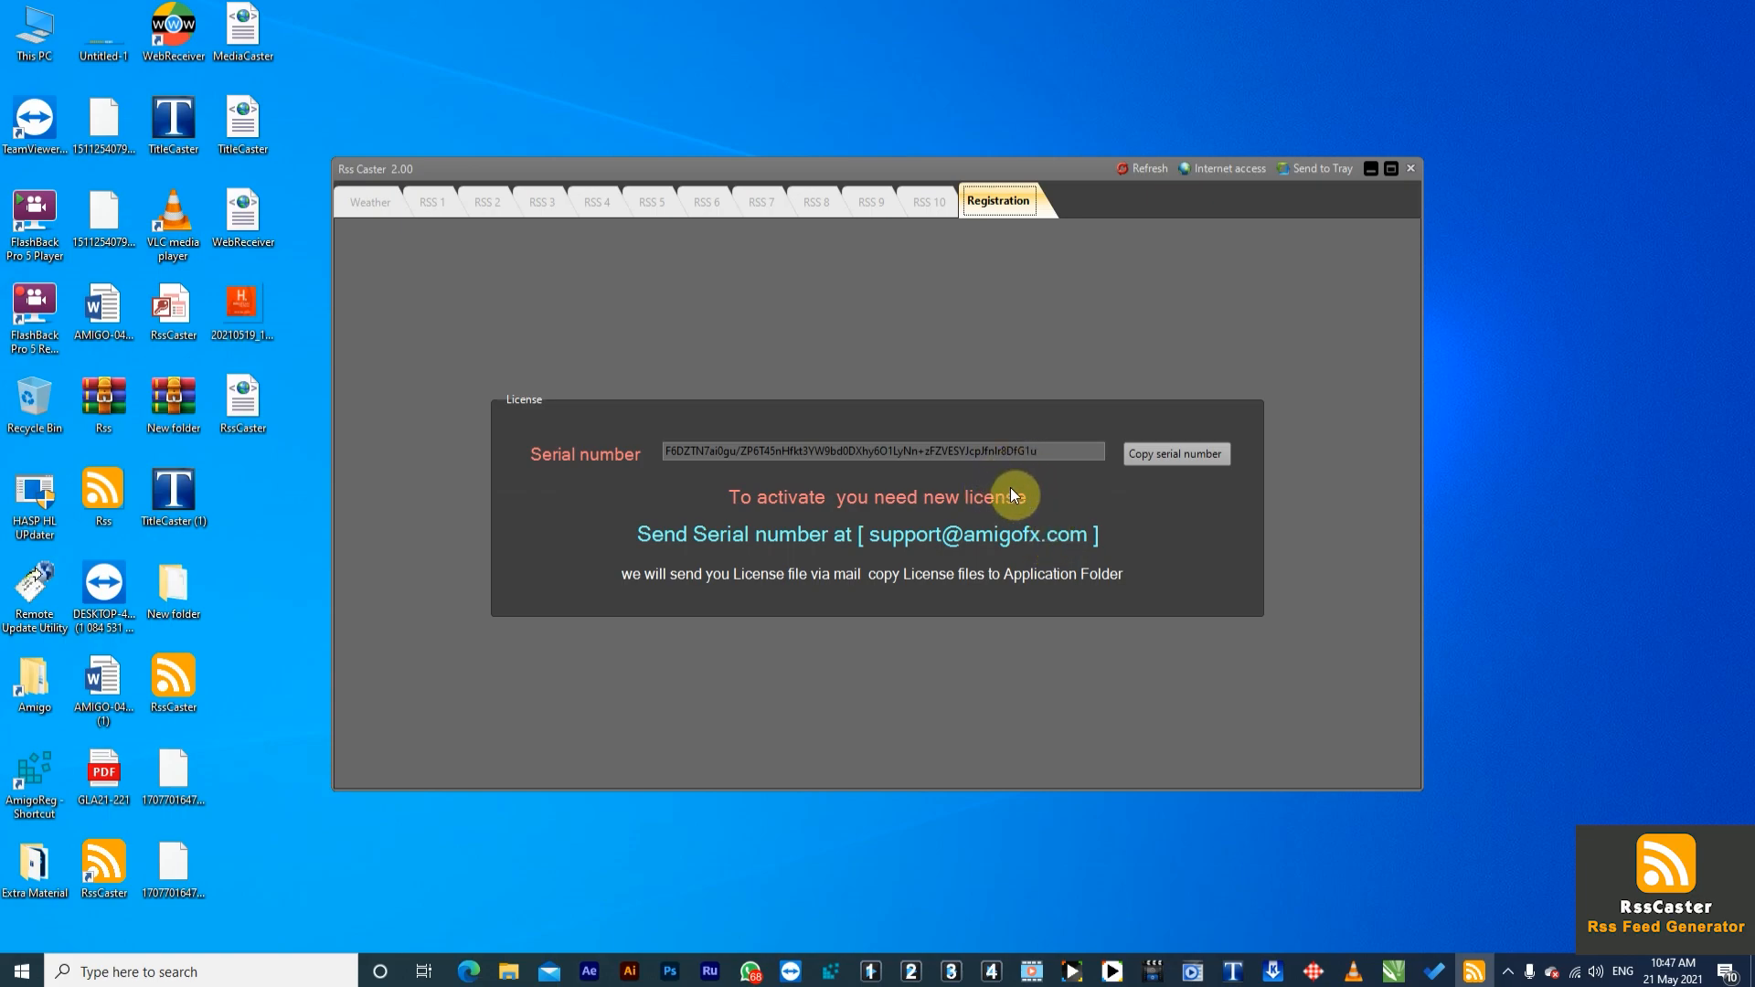
pyautogui.click(1410, 168)
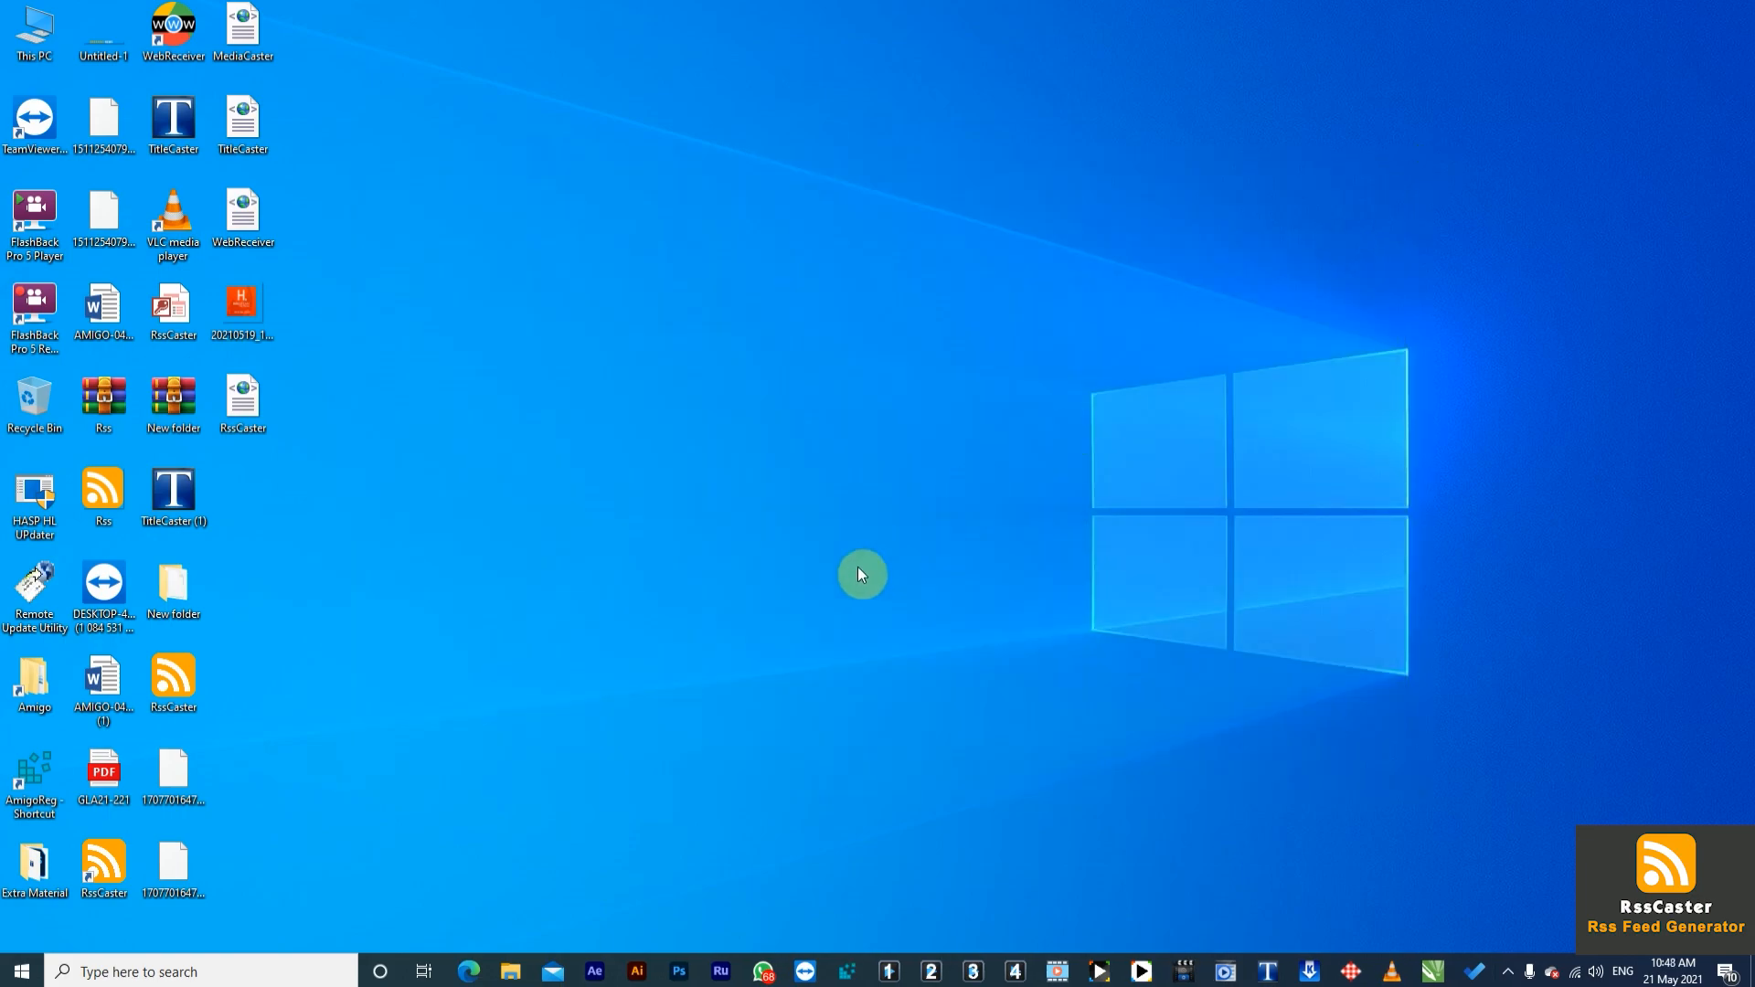
# Step: Copy the RssCaster XML licence file from the desktop into the RSSCaster application folder and close the folder
pyautogui.click(253, 418)
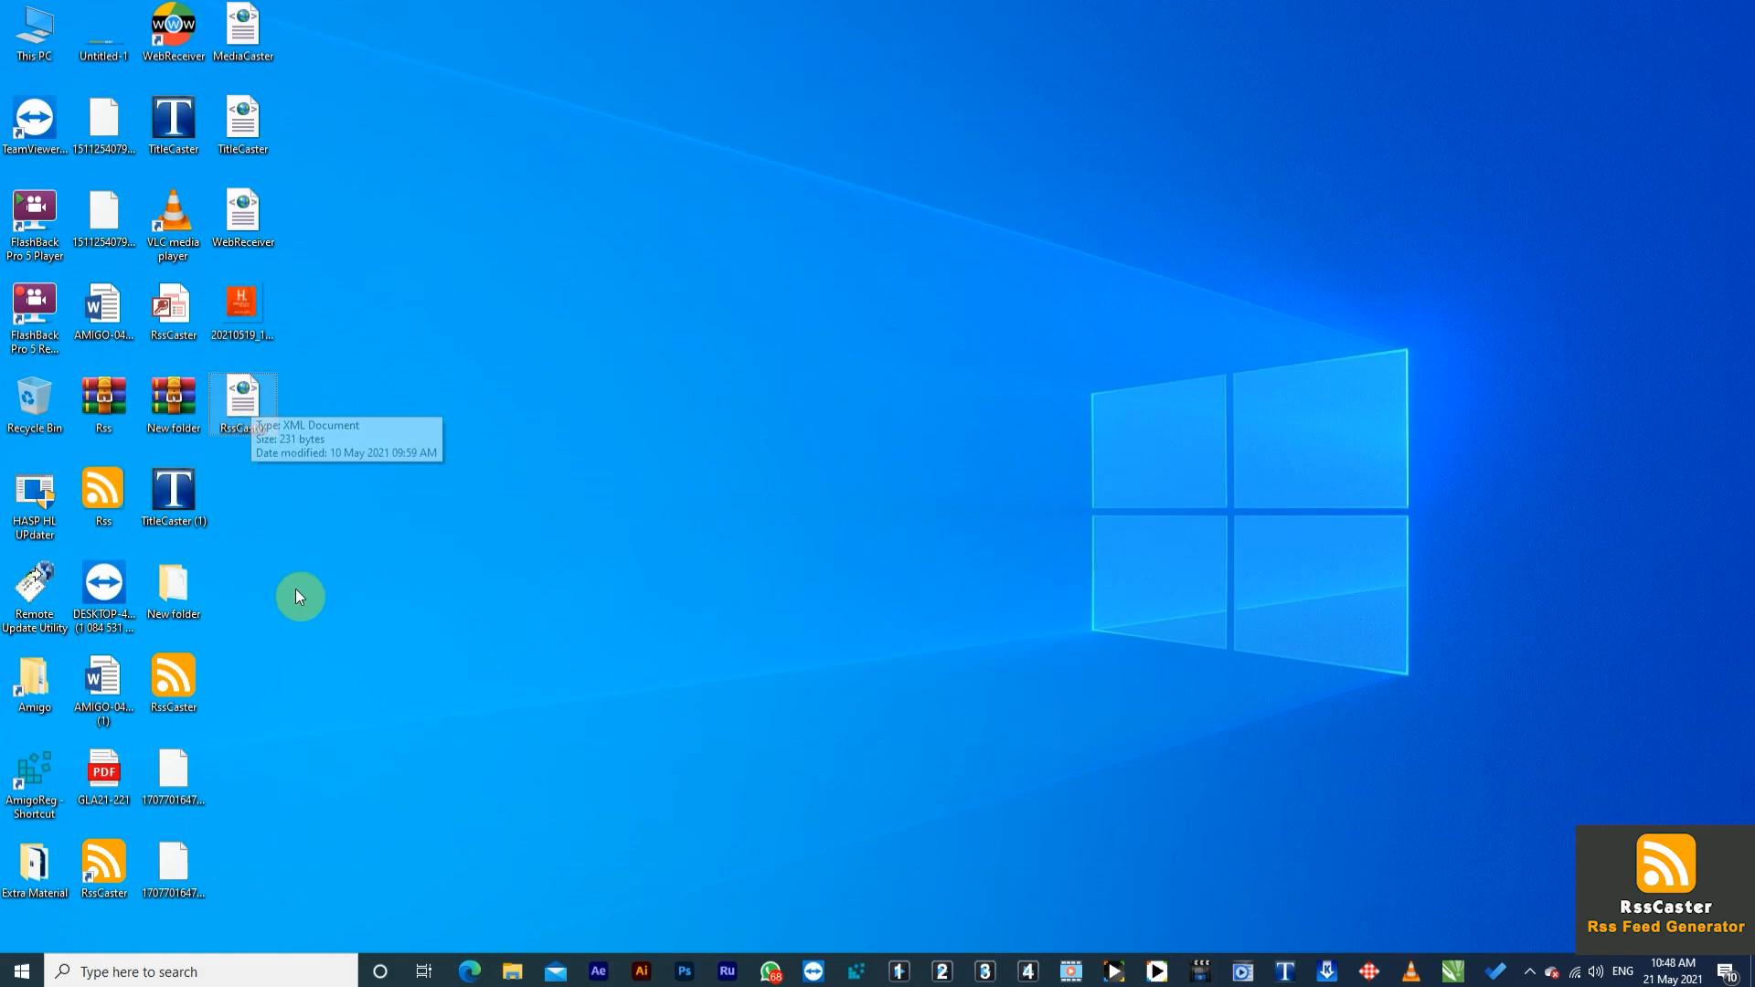
pyautogui.click(116, 854)
pyautogui.rightClick(102, 864)
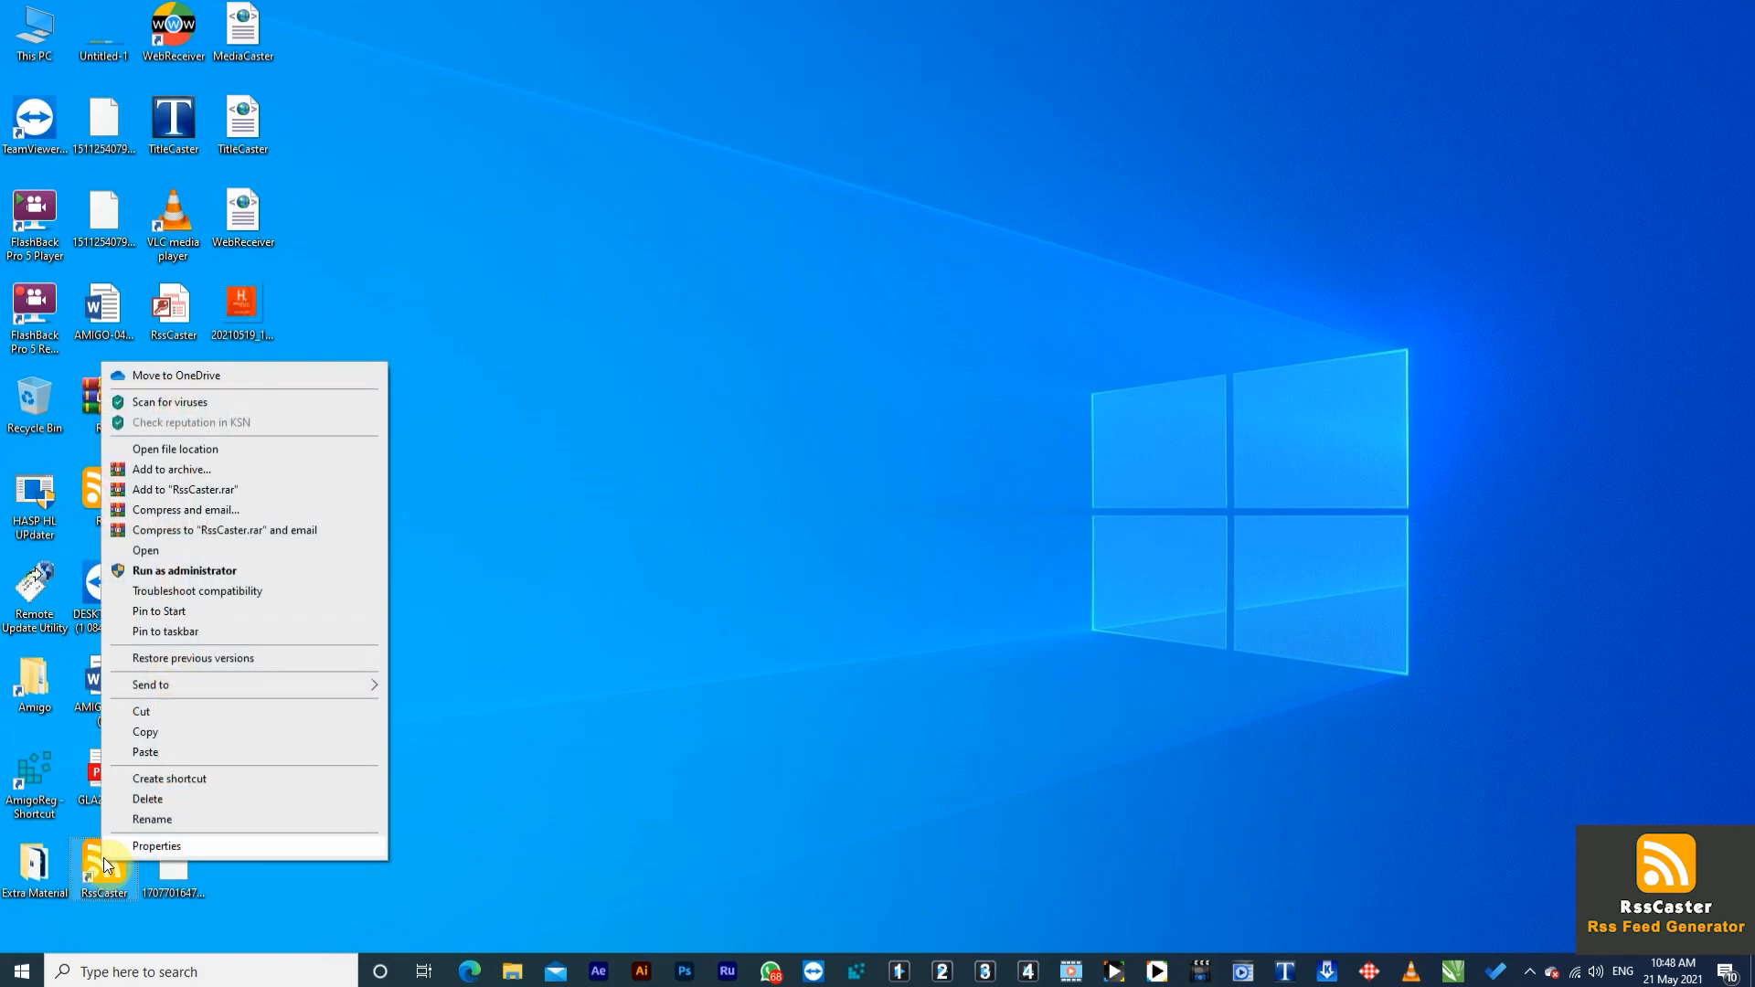
pyautogui.click(197, 449)
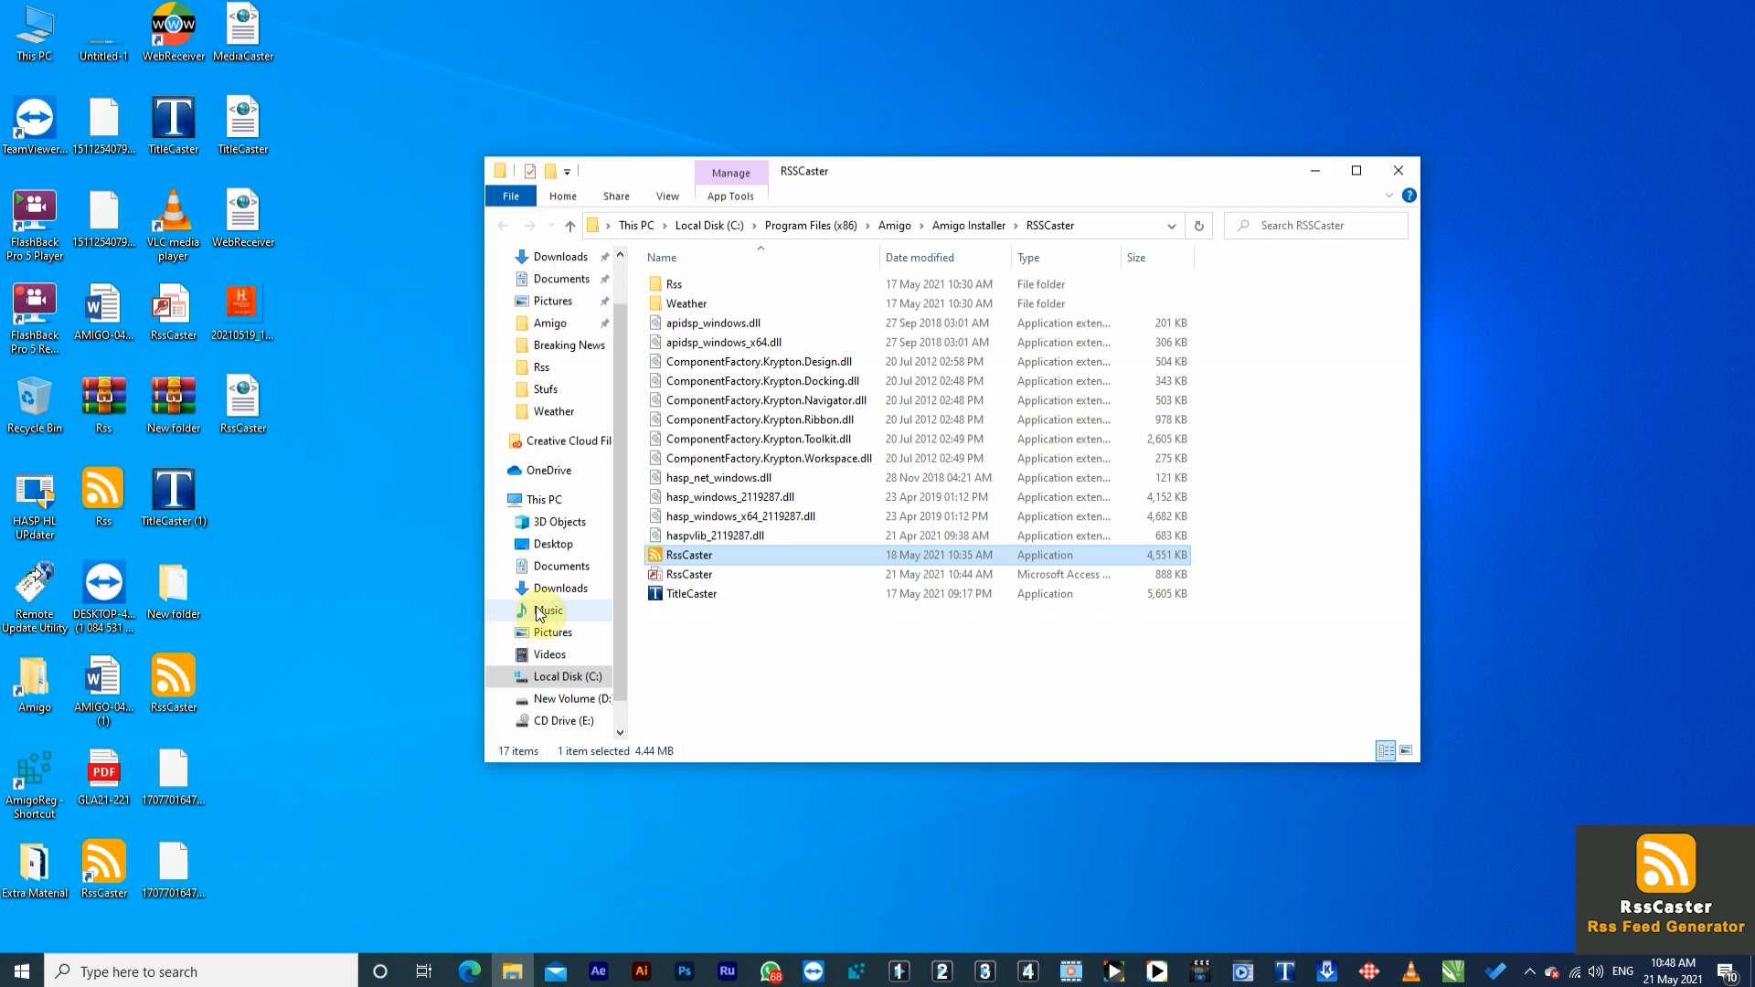
pyautogui.click(823, 698)
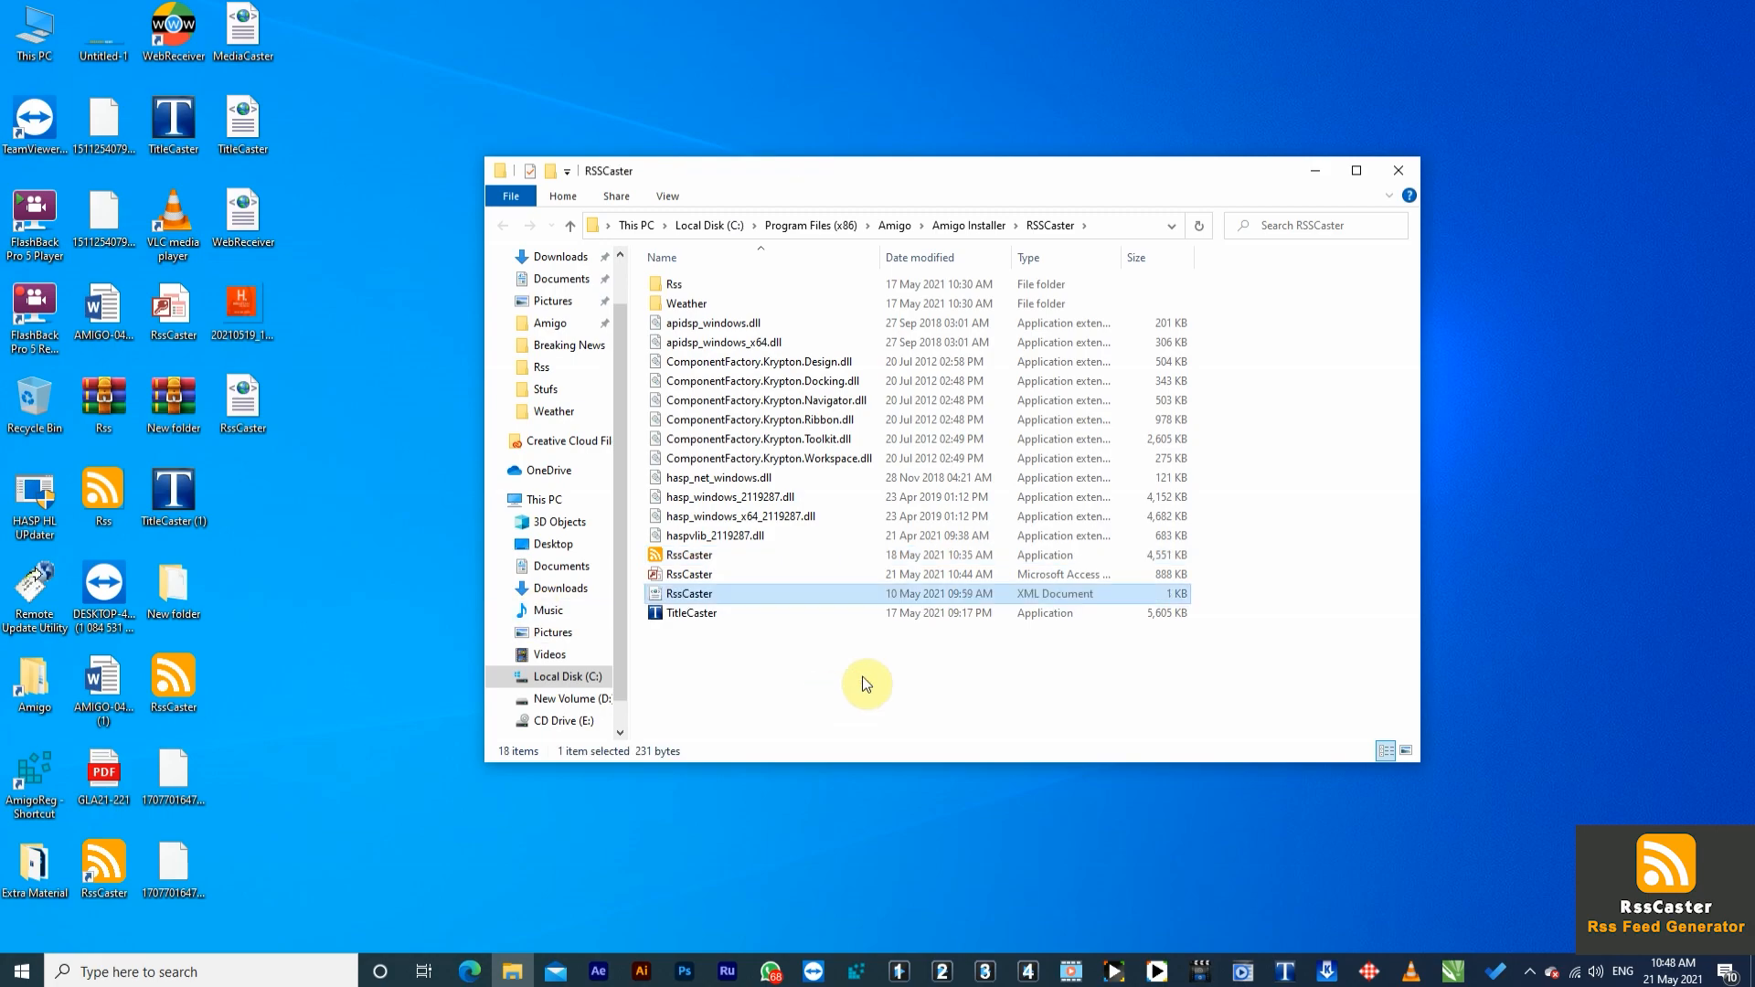
pyautogui.click(1399, 170)
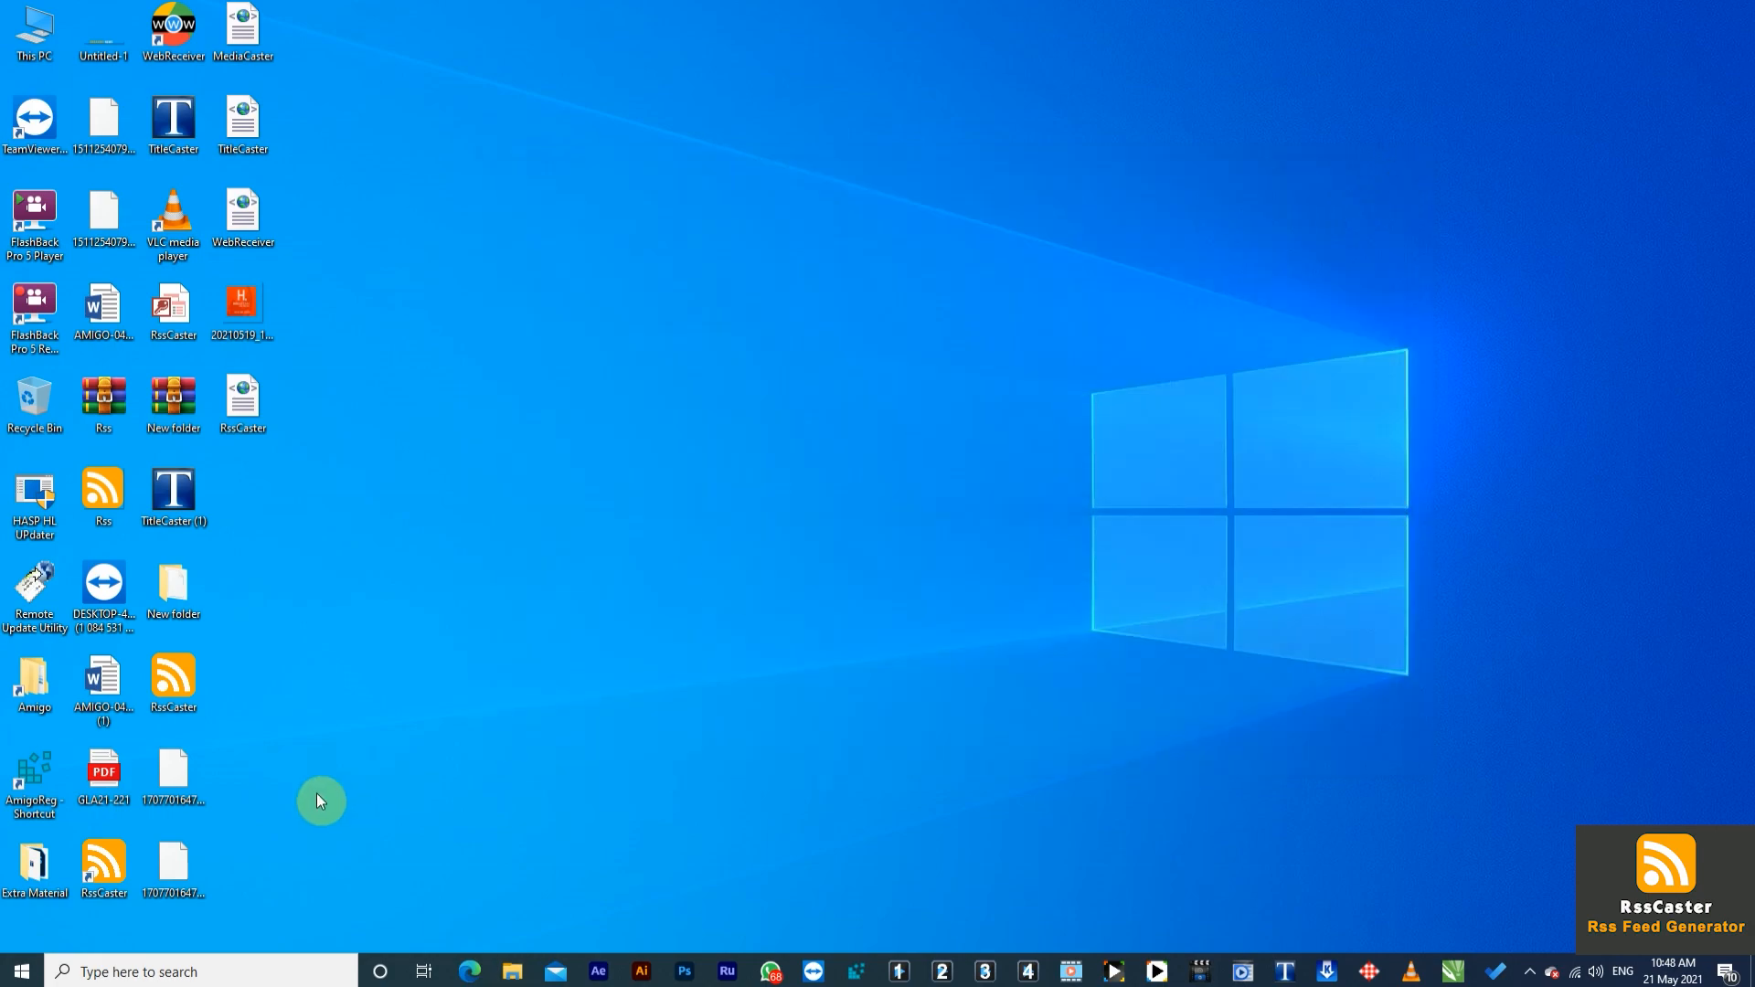
# Step: Launch RssCaster, check the weather for Delhi in °C, and add the city to the weather list
pyautogui.doubleClick(103, 864)
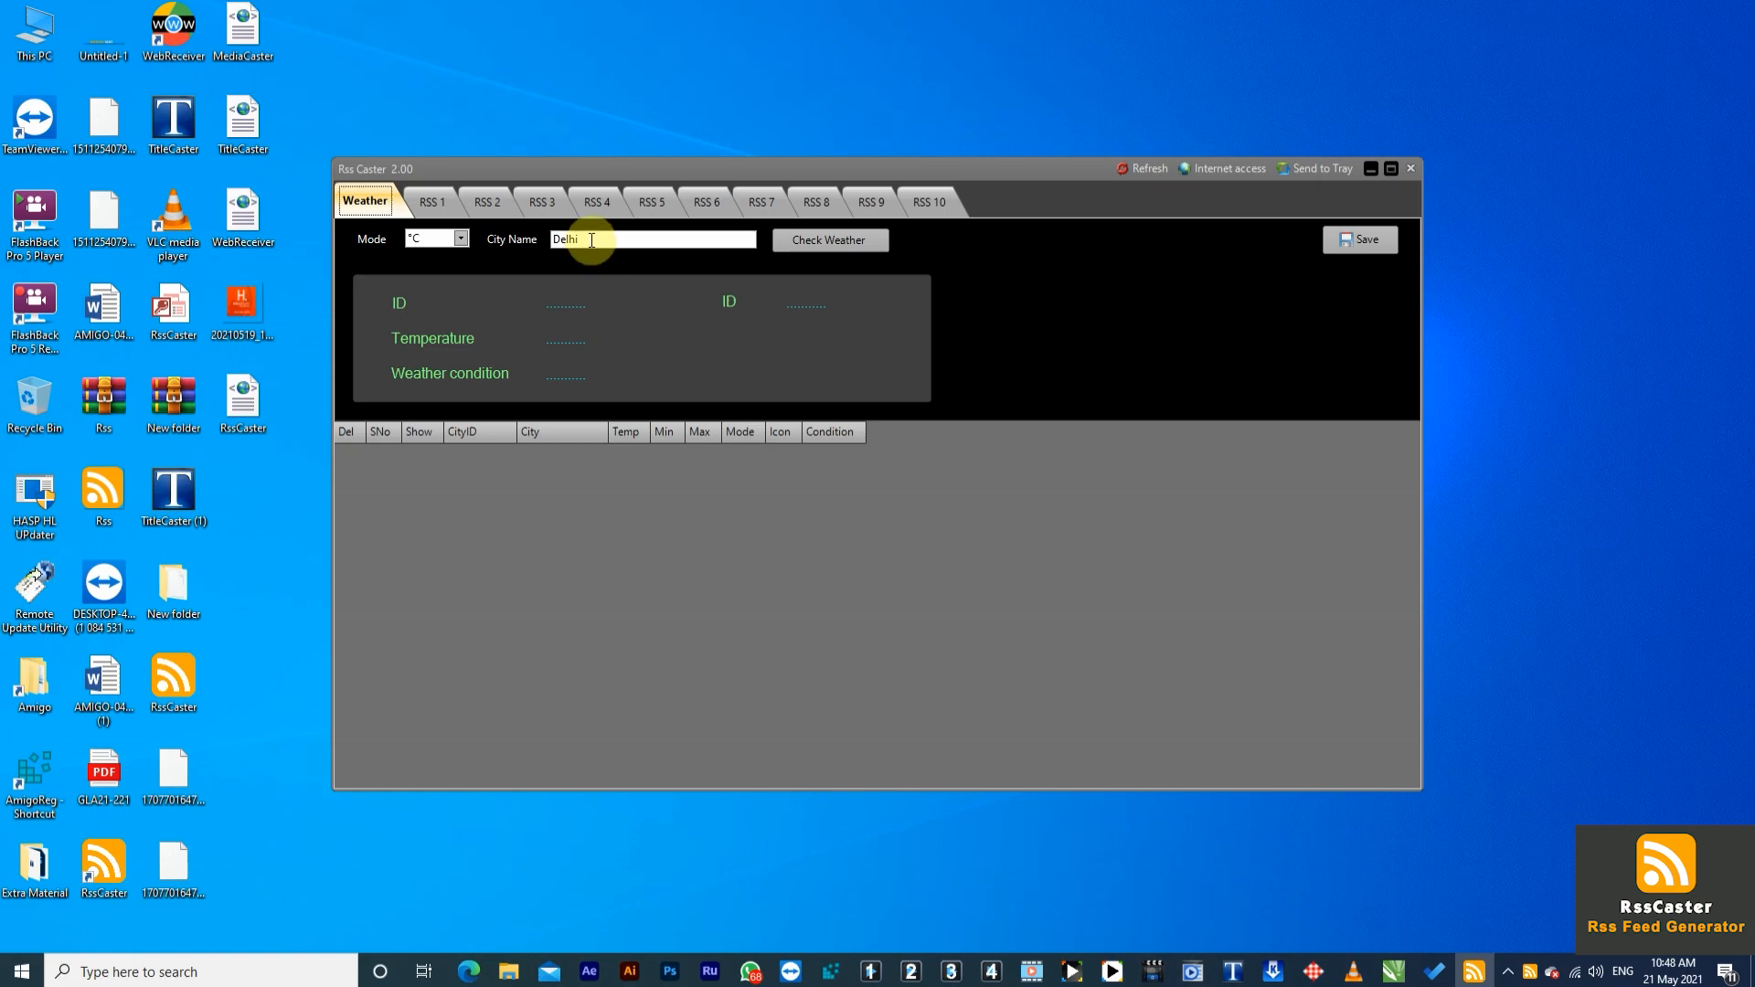
pyautogui.moveTo(591, 240); pyautogui.dragTo(523, 254)
pyautogui.write('Delhi')
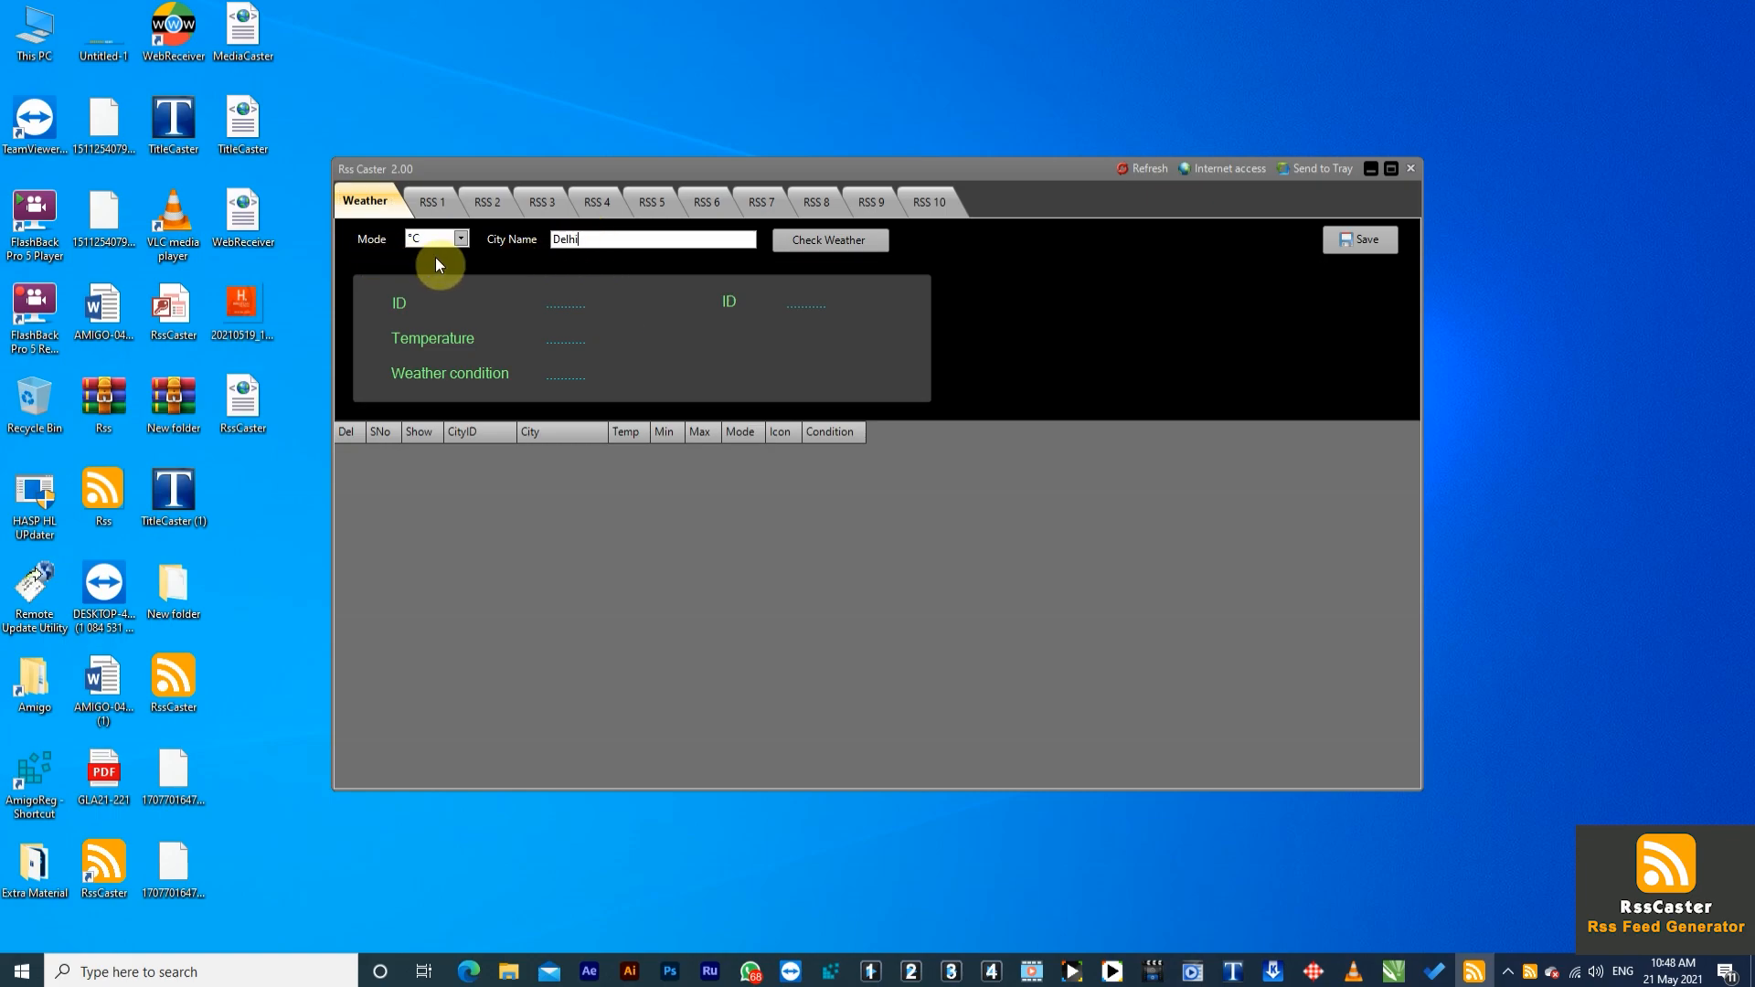
pyautogui.click(462, 240)
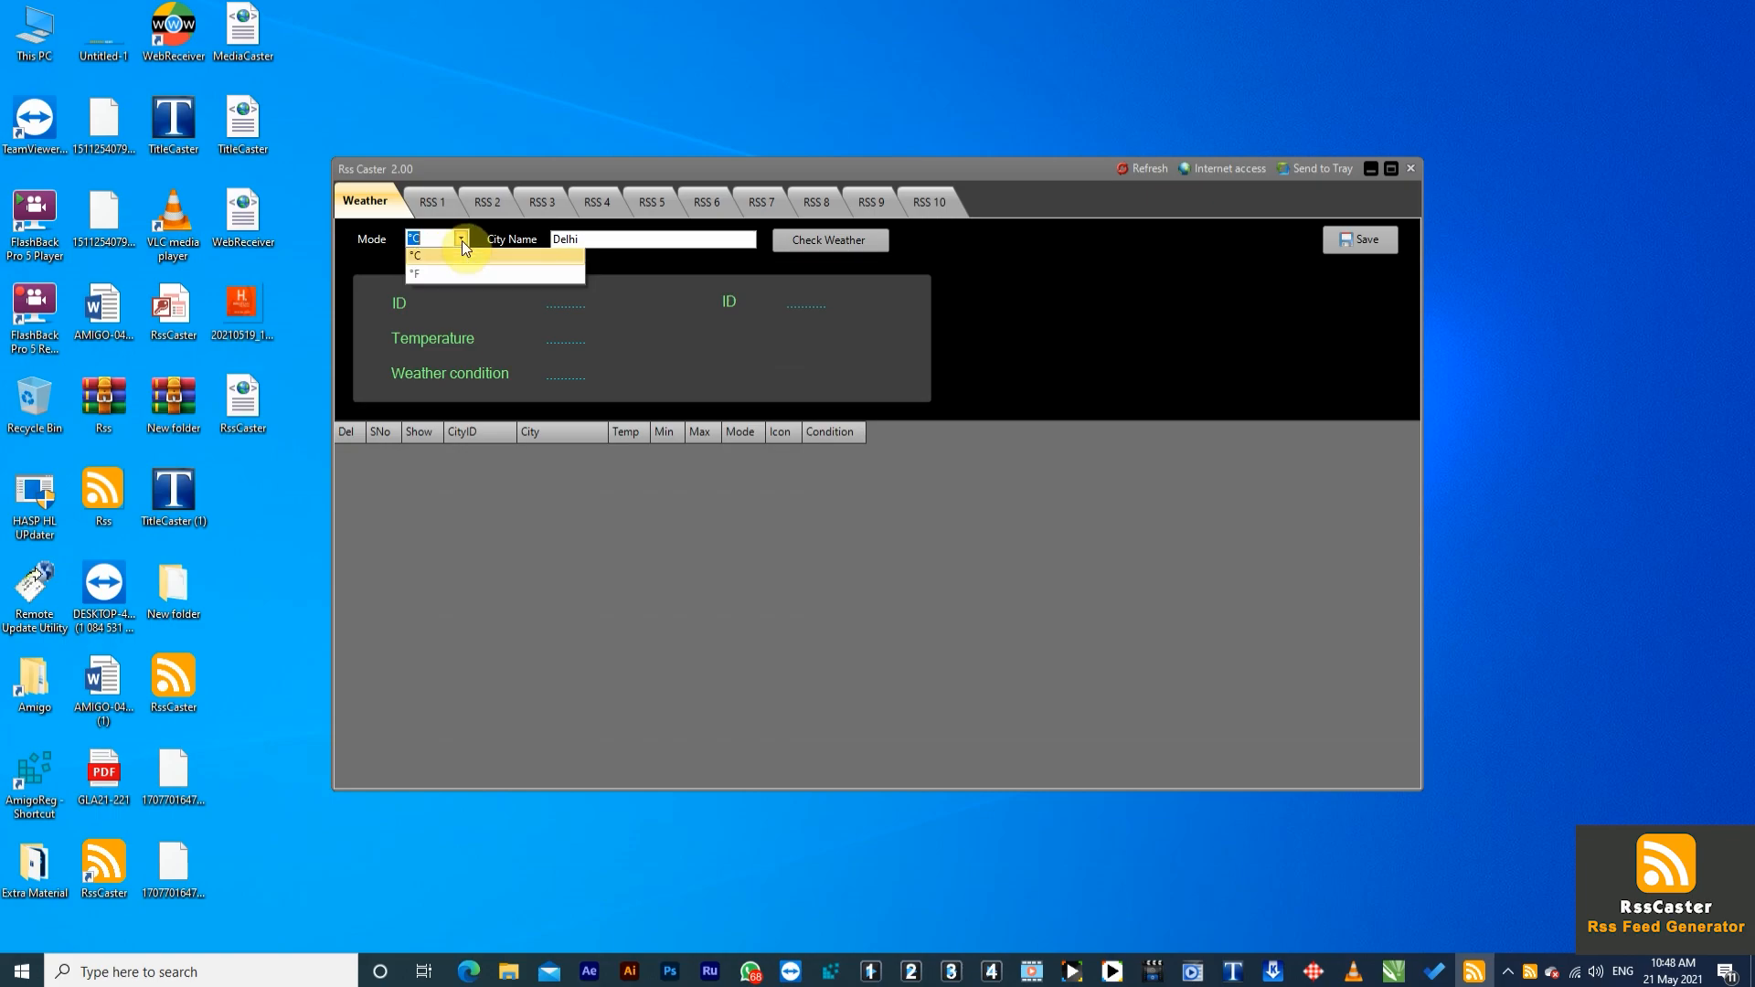
pyautogui.click(462, 239)
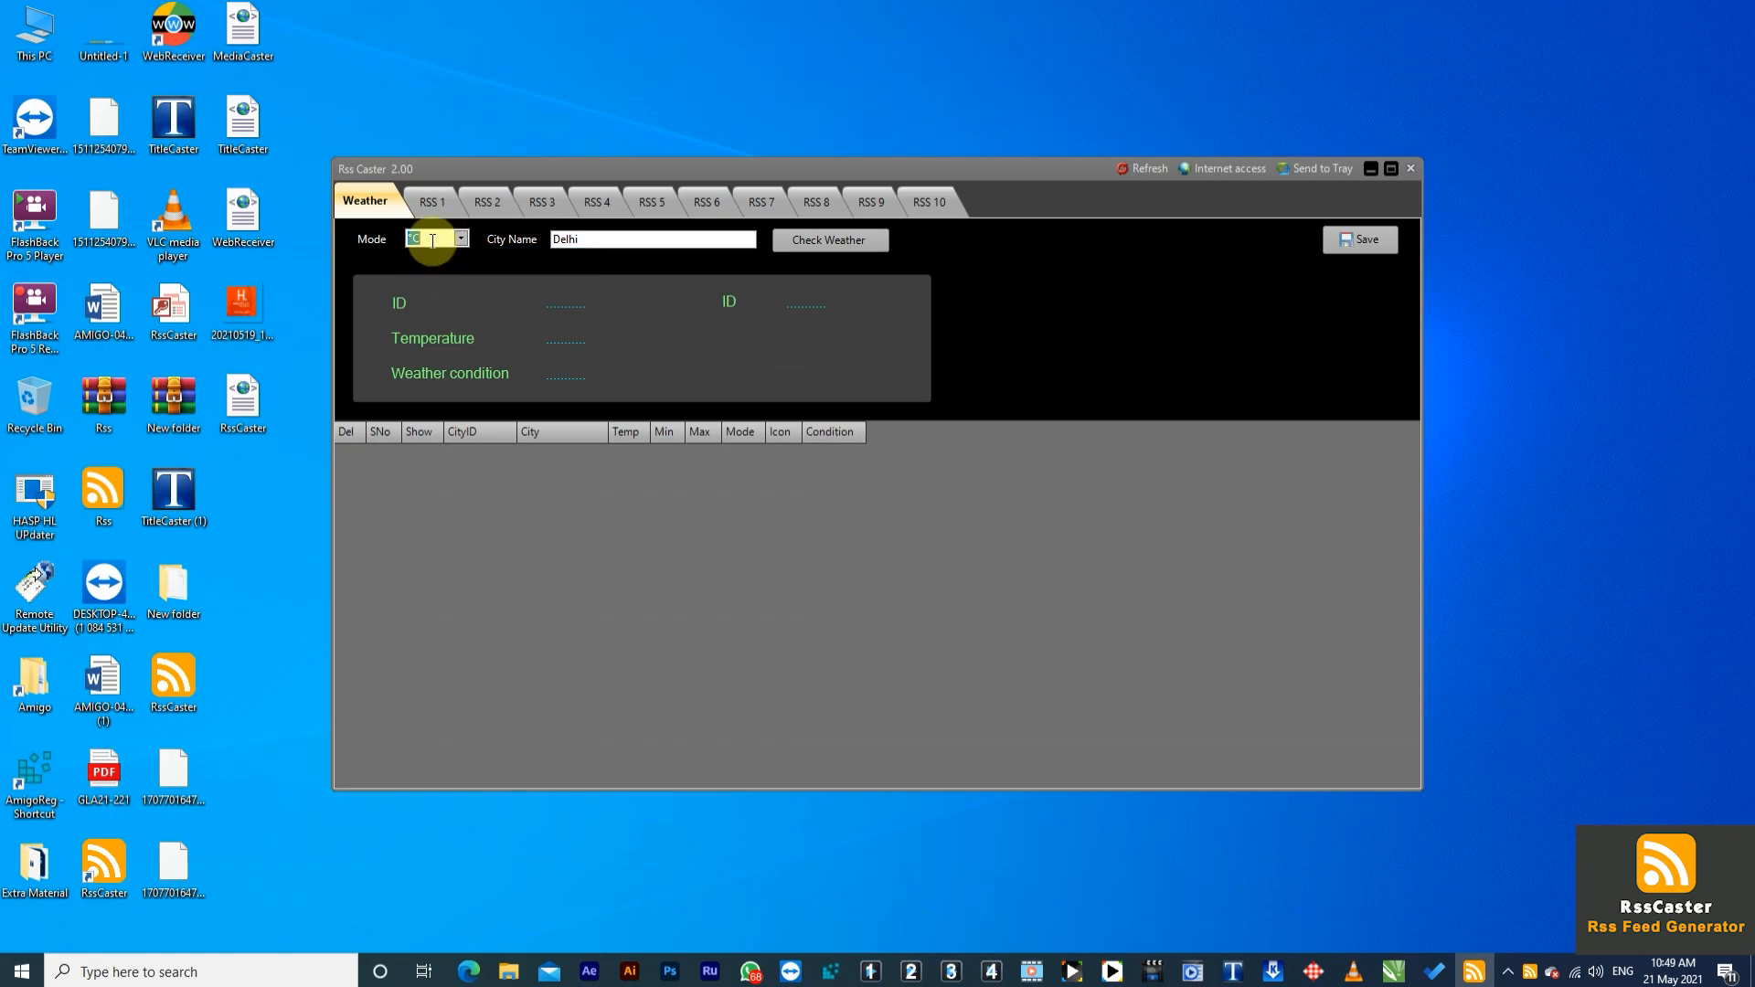
pyautogui.click(865, 243)
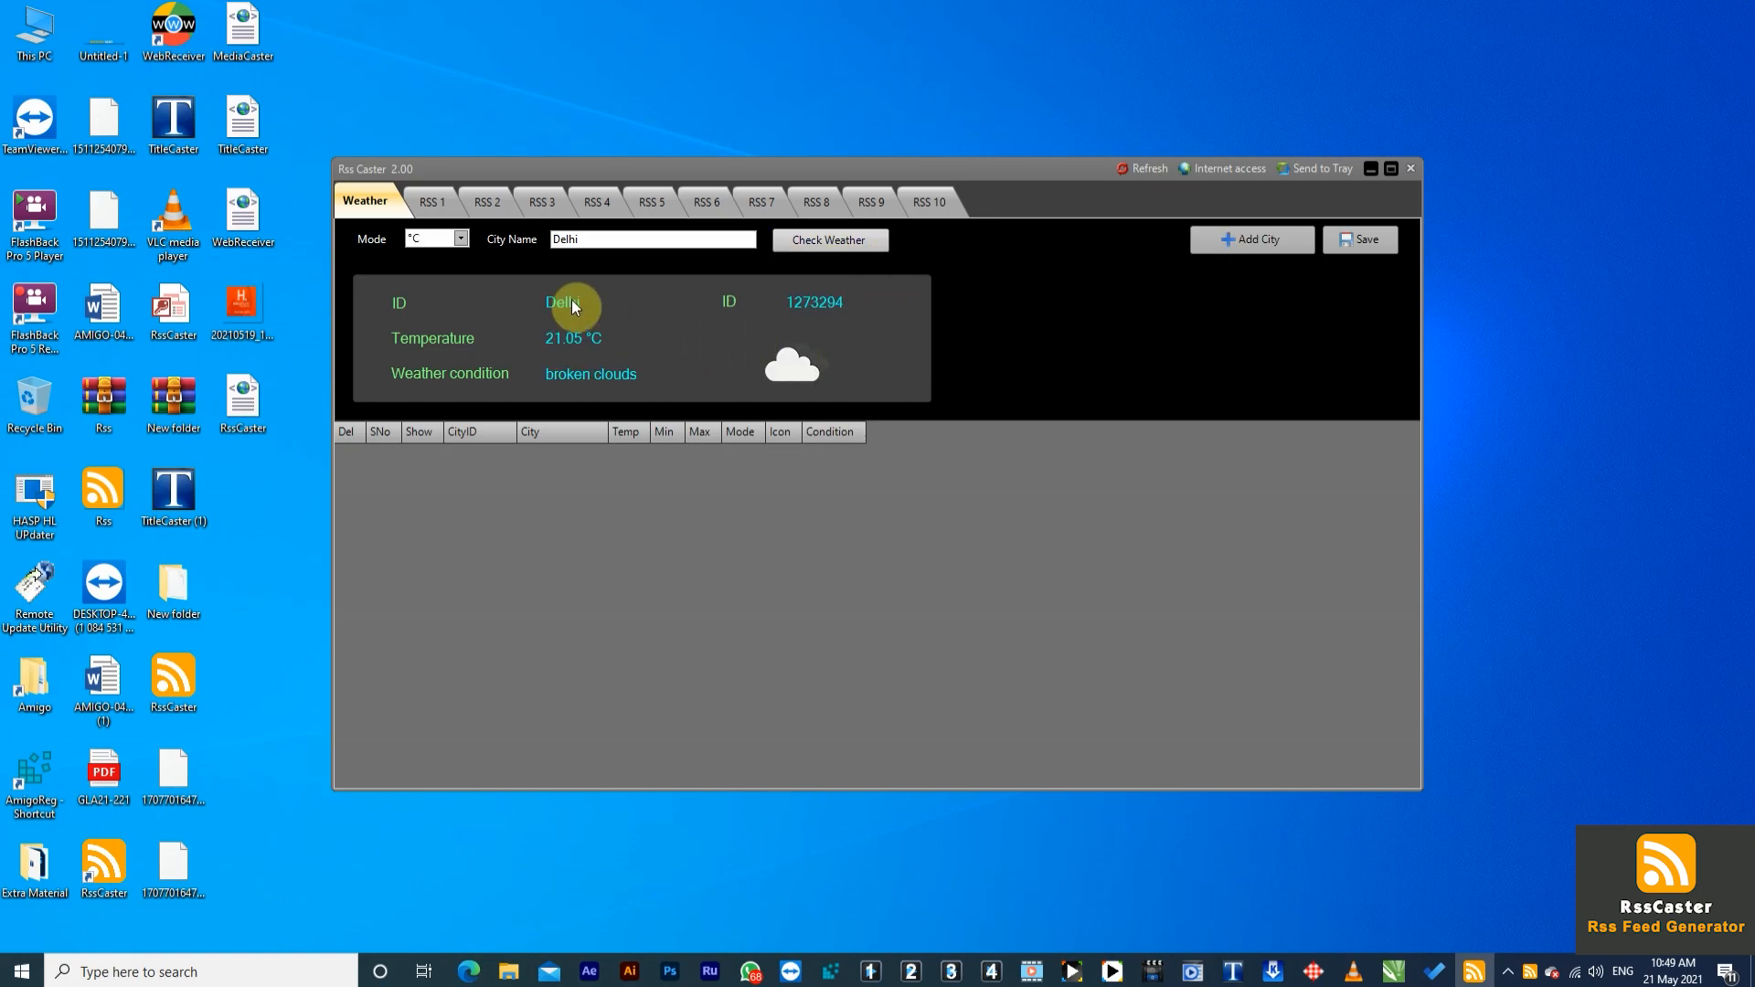
pyautogui.click(1253, 239)
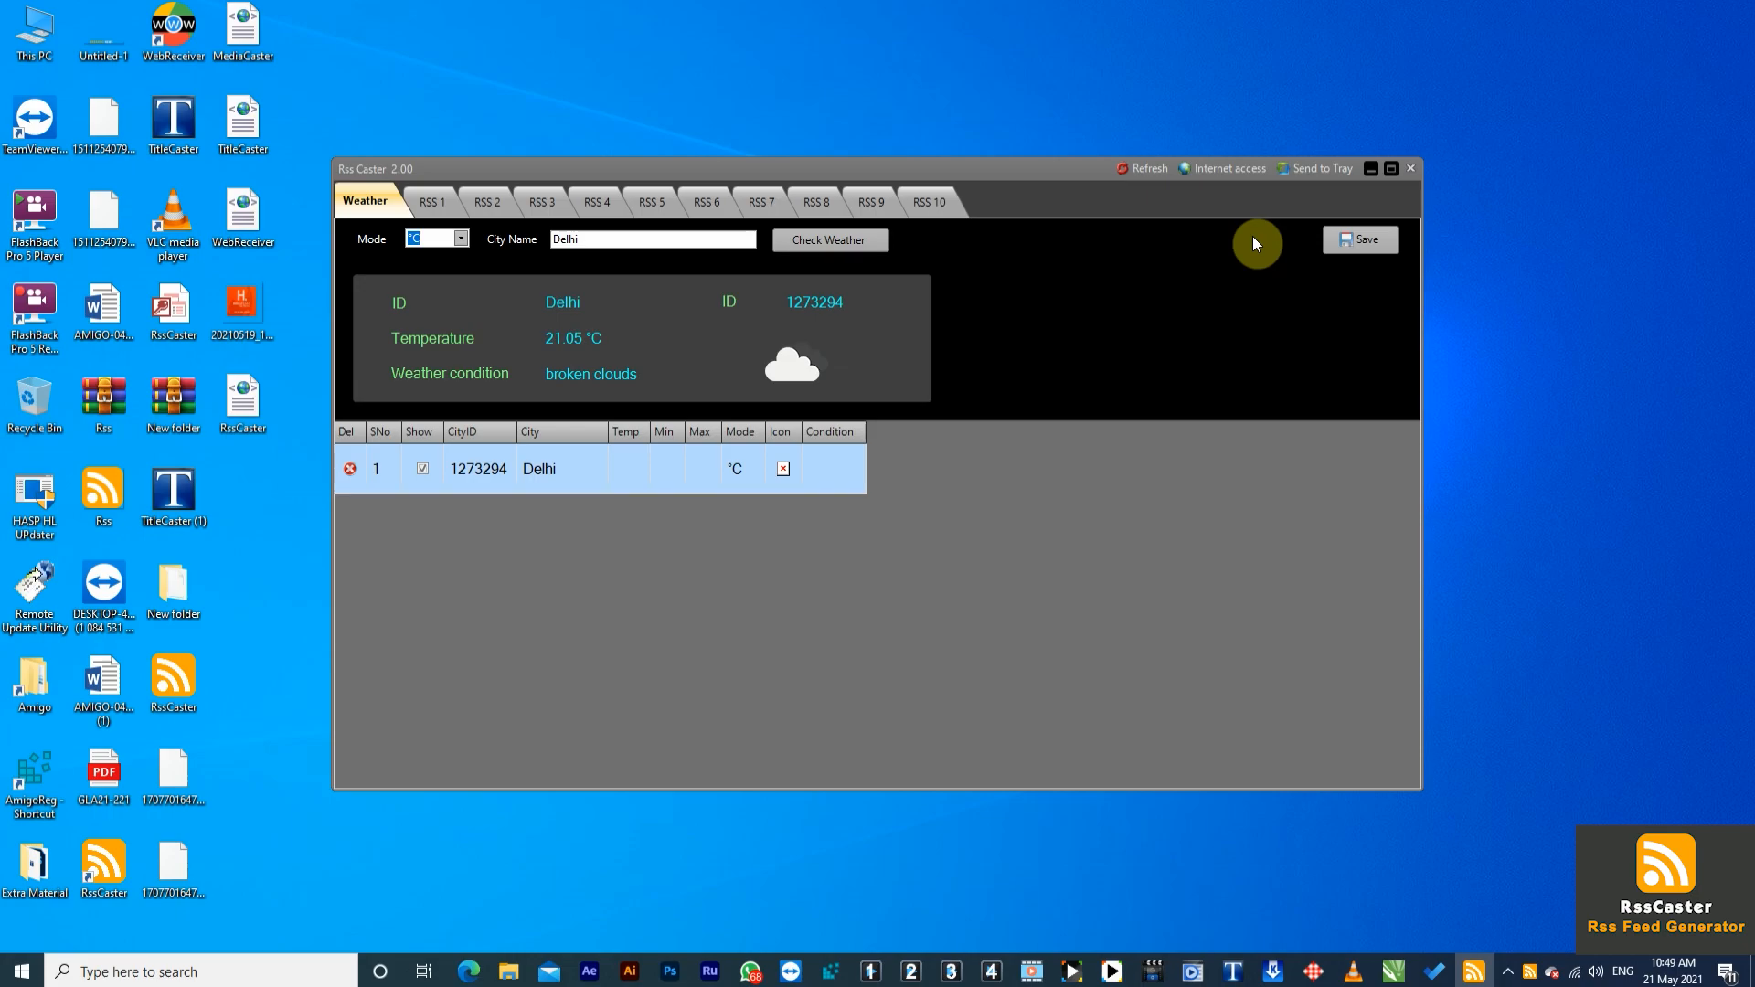
# Step: Check the weather for Mumbai and add the city to the weather list
pyautogui.doubleClick(567, 243)
pyautogui.write('Mumbai')
pyautogui.click(799, 243)
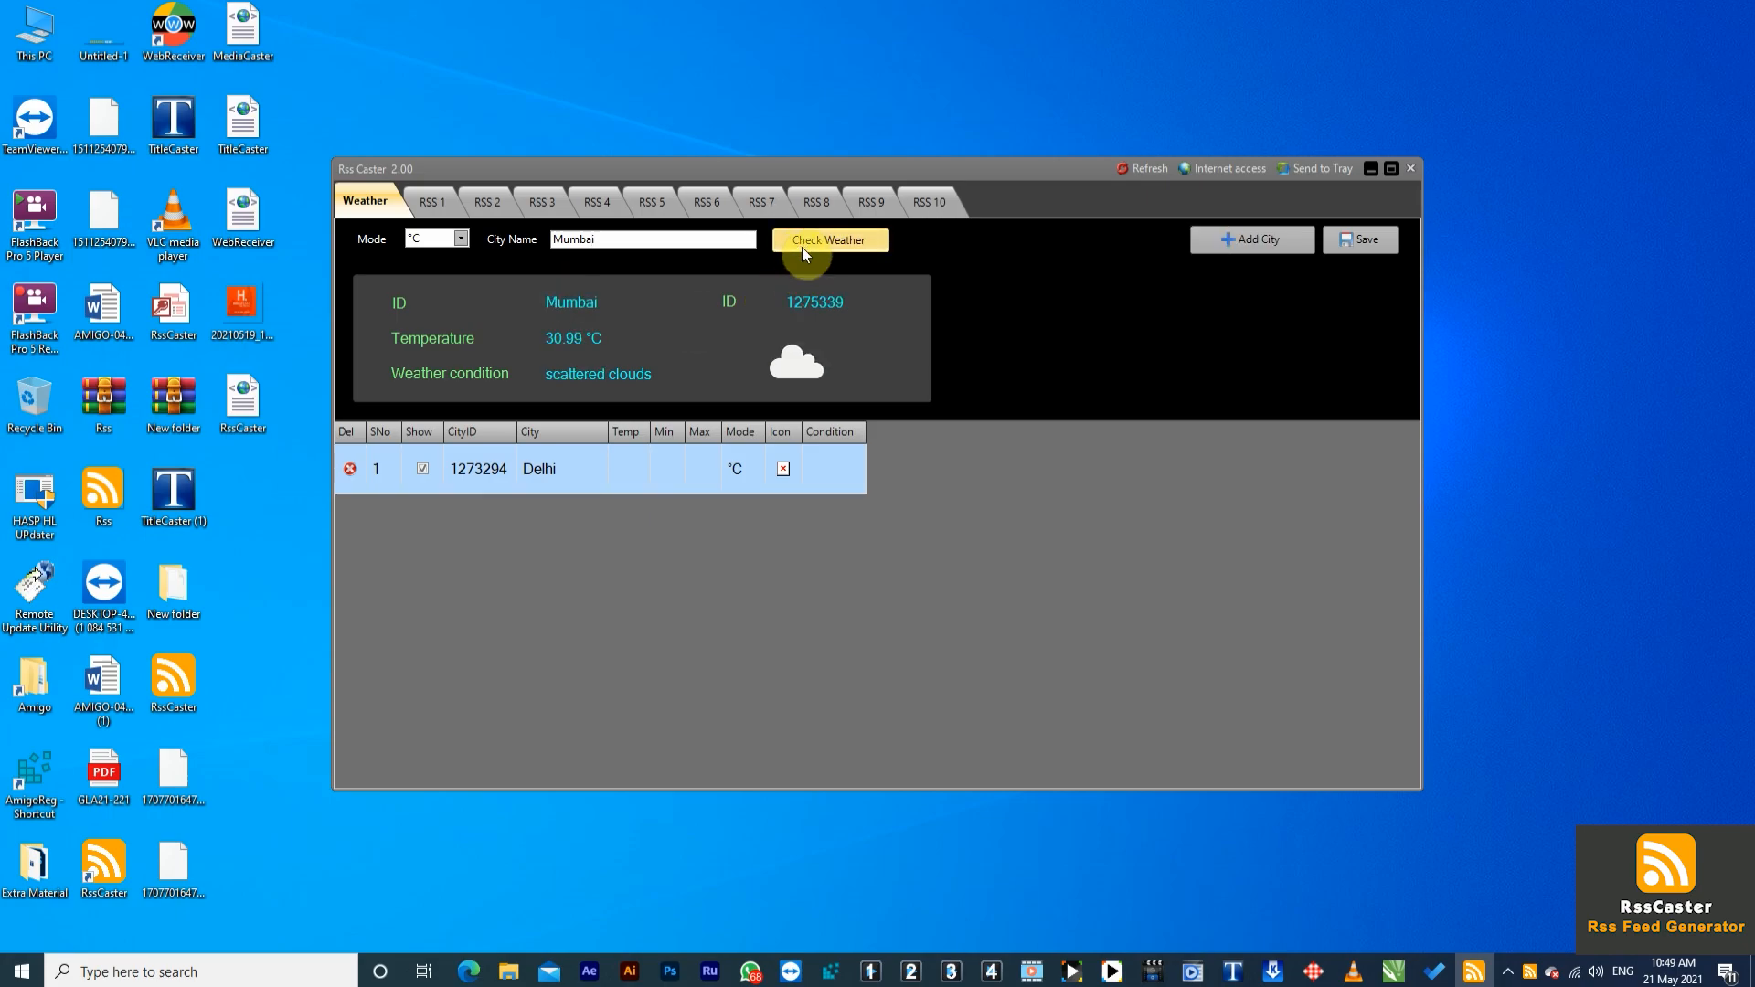
pyautogui.click(1275, 244)
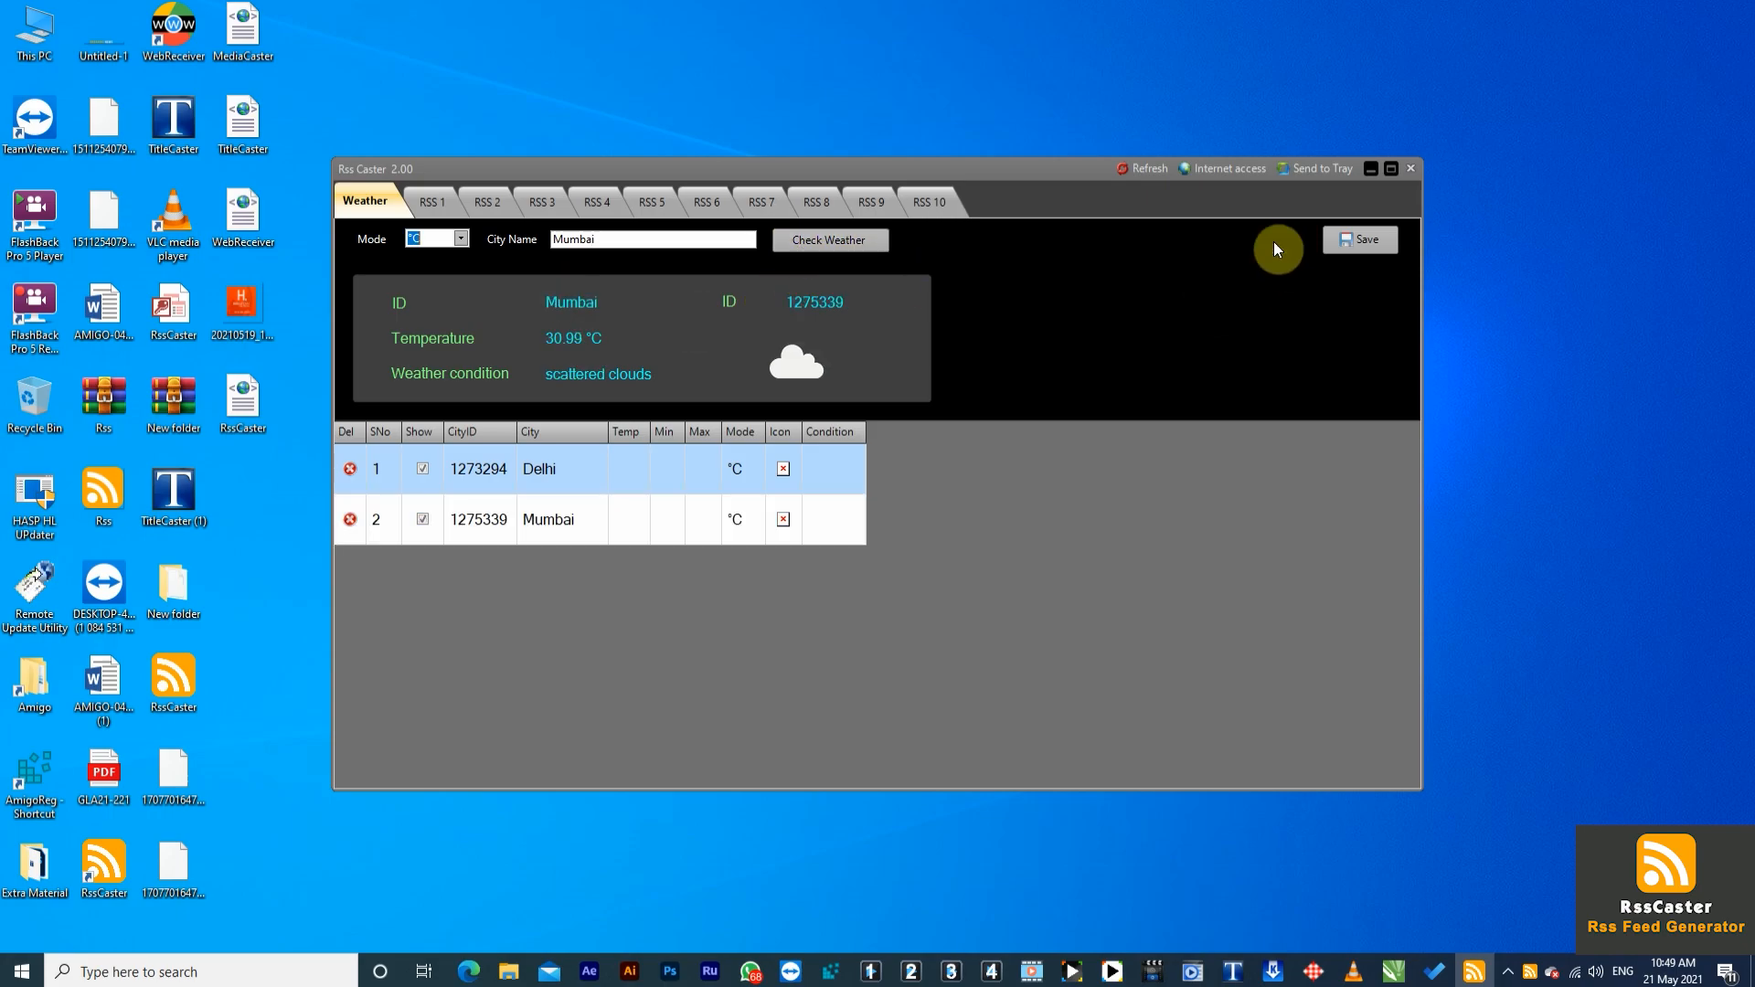
# Step: Check the weather for Kolkata and add the city to the weather list
pyautogui.doubleClick(603, 240)
pyautogui.write('Ko')
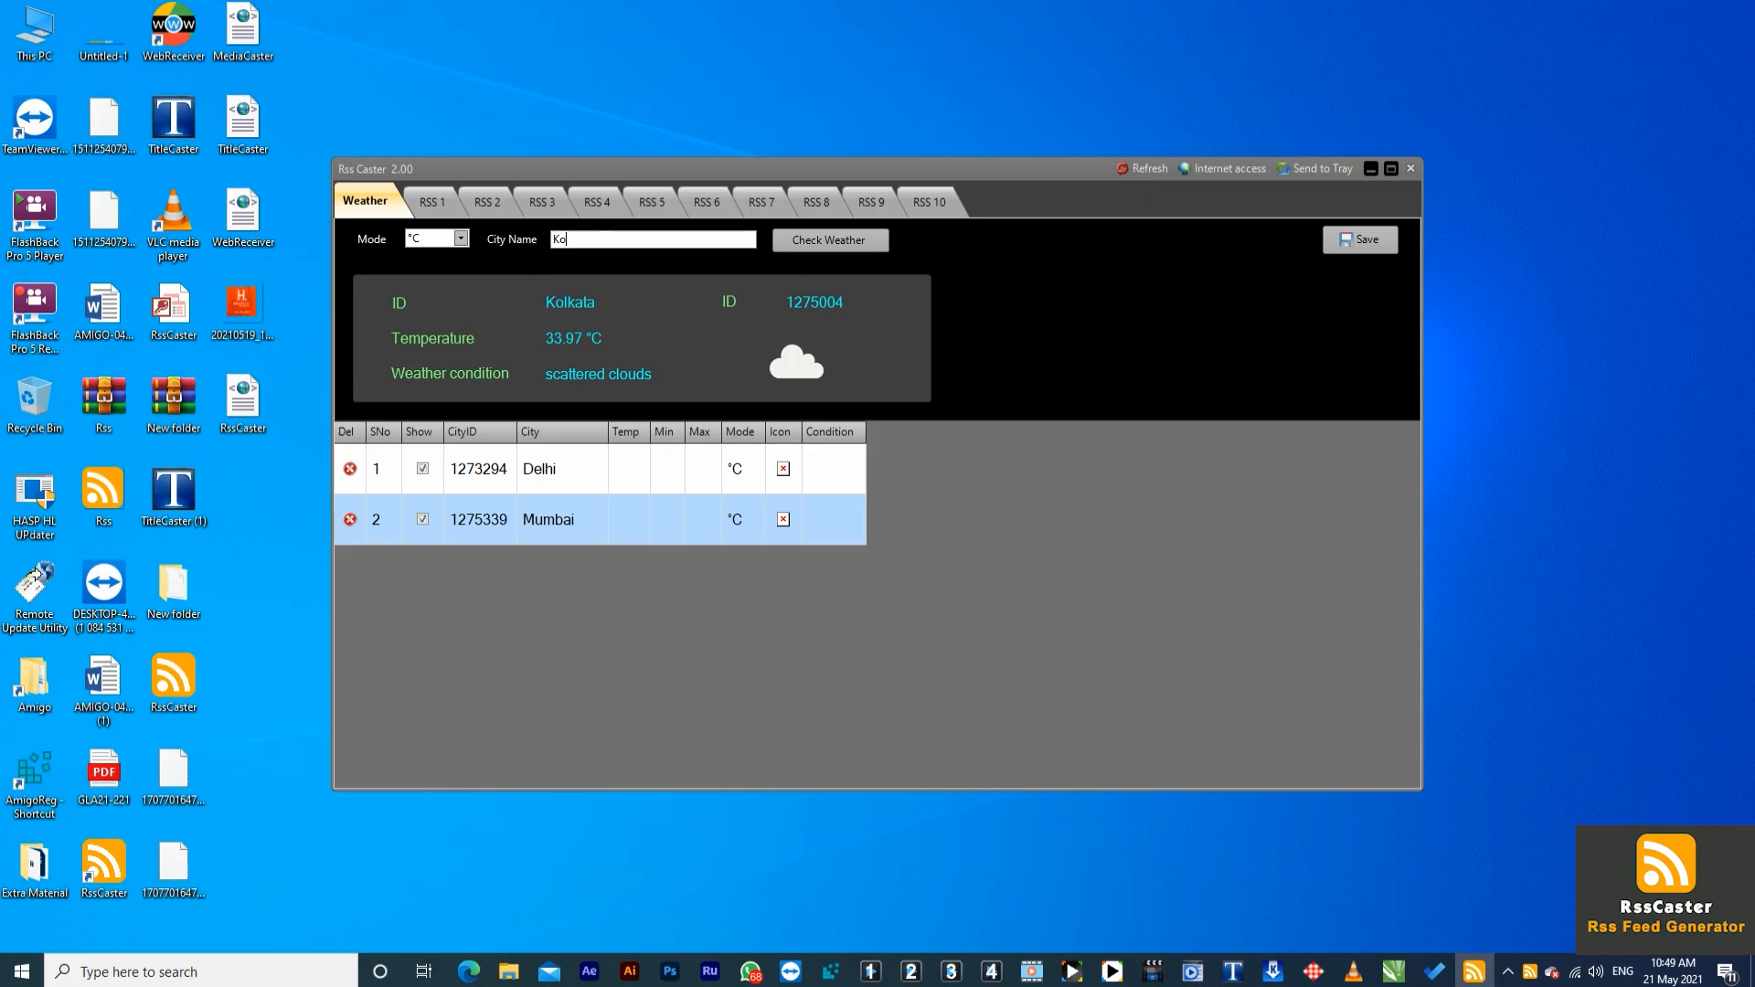
pyautogui.write('lkata')
pyautogui.click(797, 245)
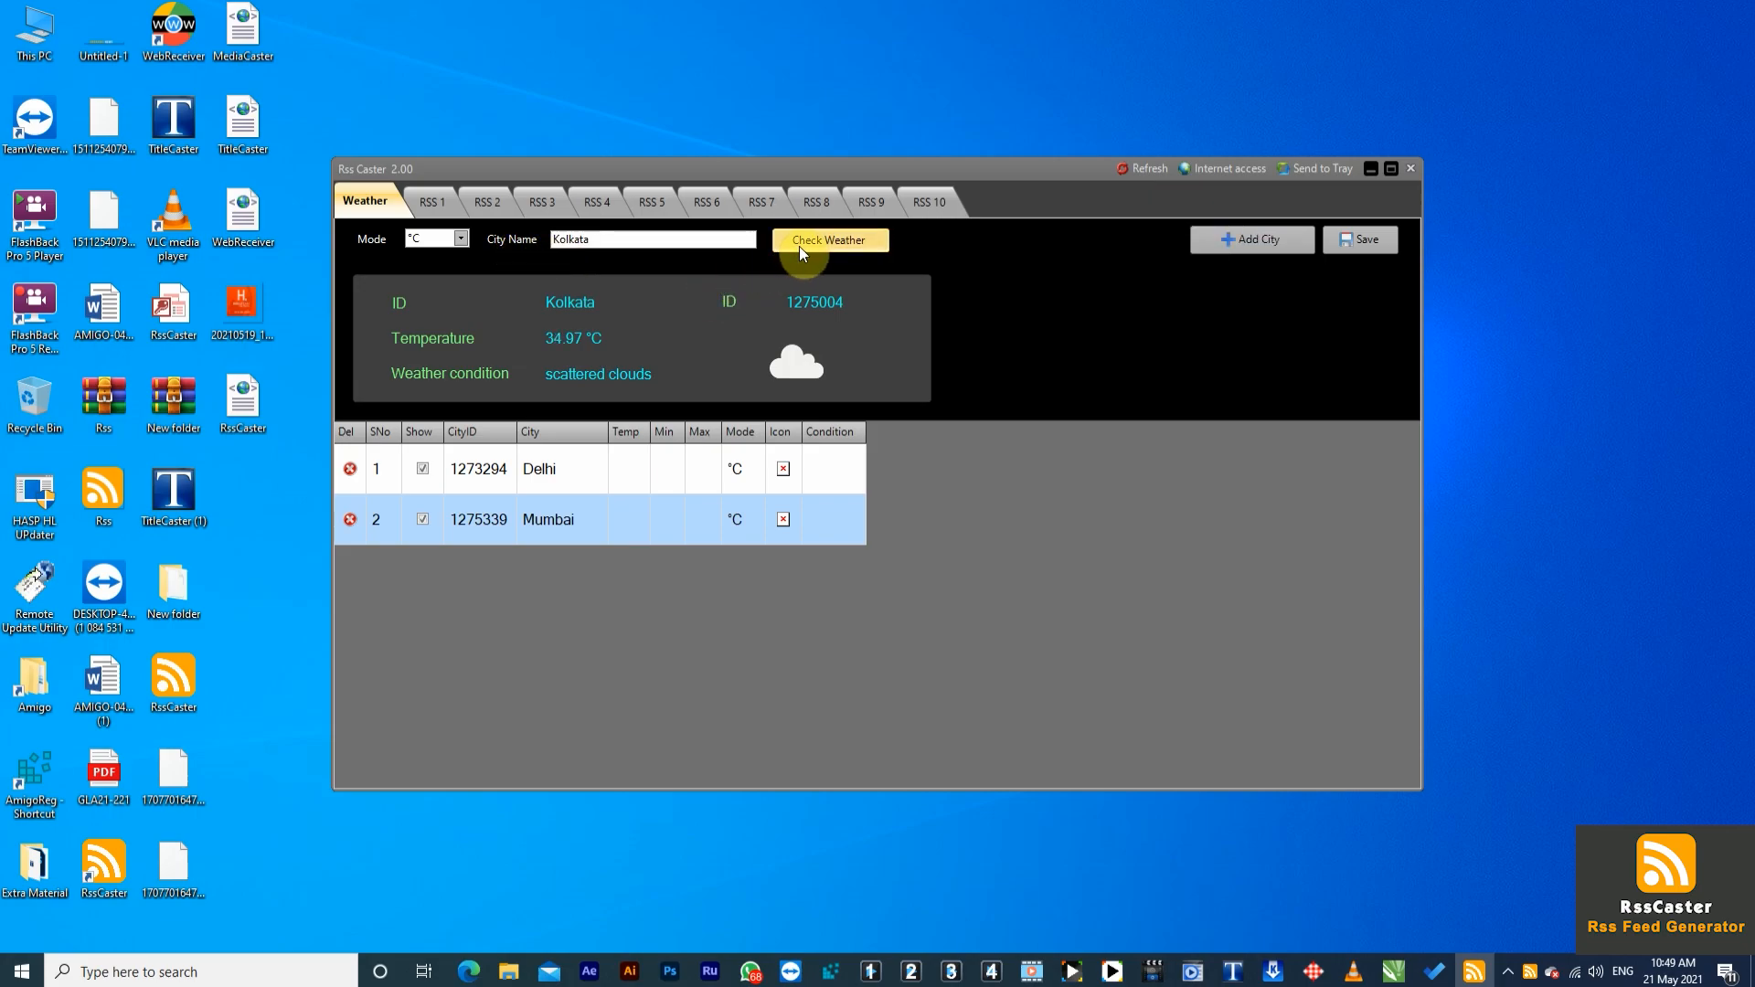
pyautogui.click(1281, 240)
# Step: Add Chennai to the weather list and save the list of cities
pyautogui.press('Tab')
pyautogui.write('Chenna')
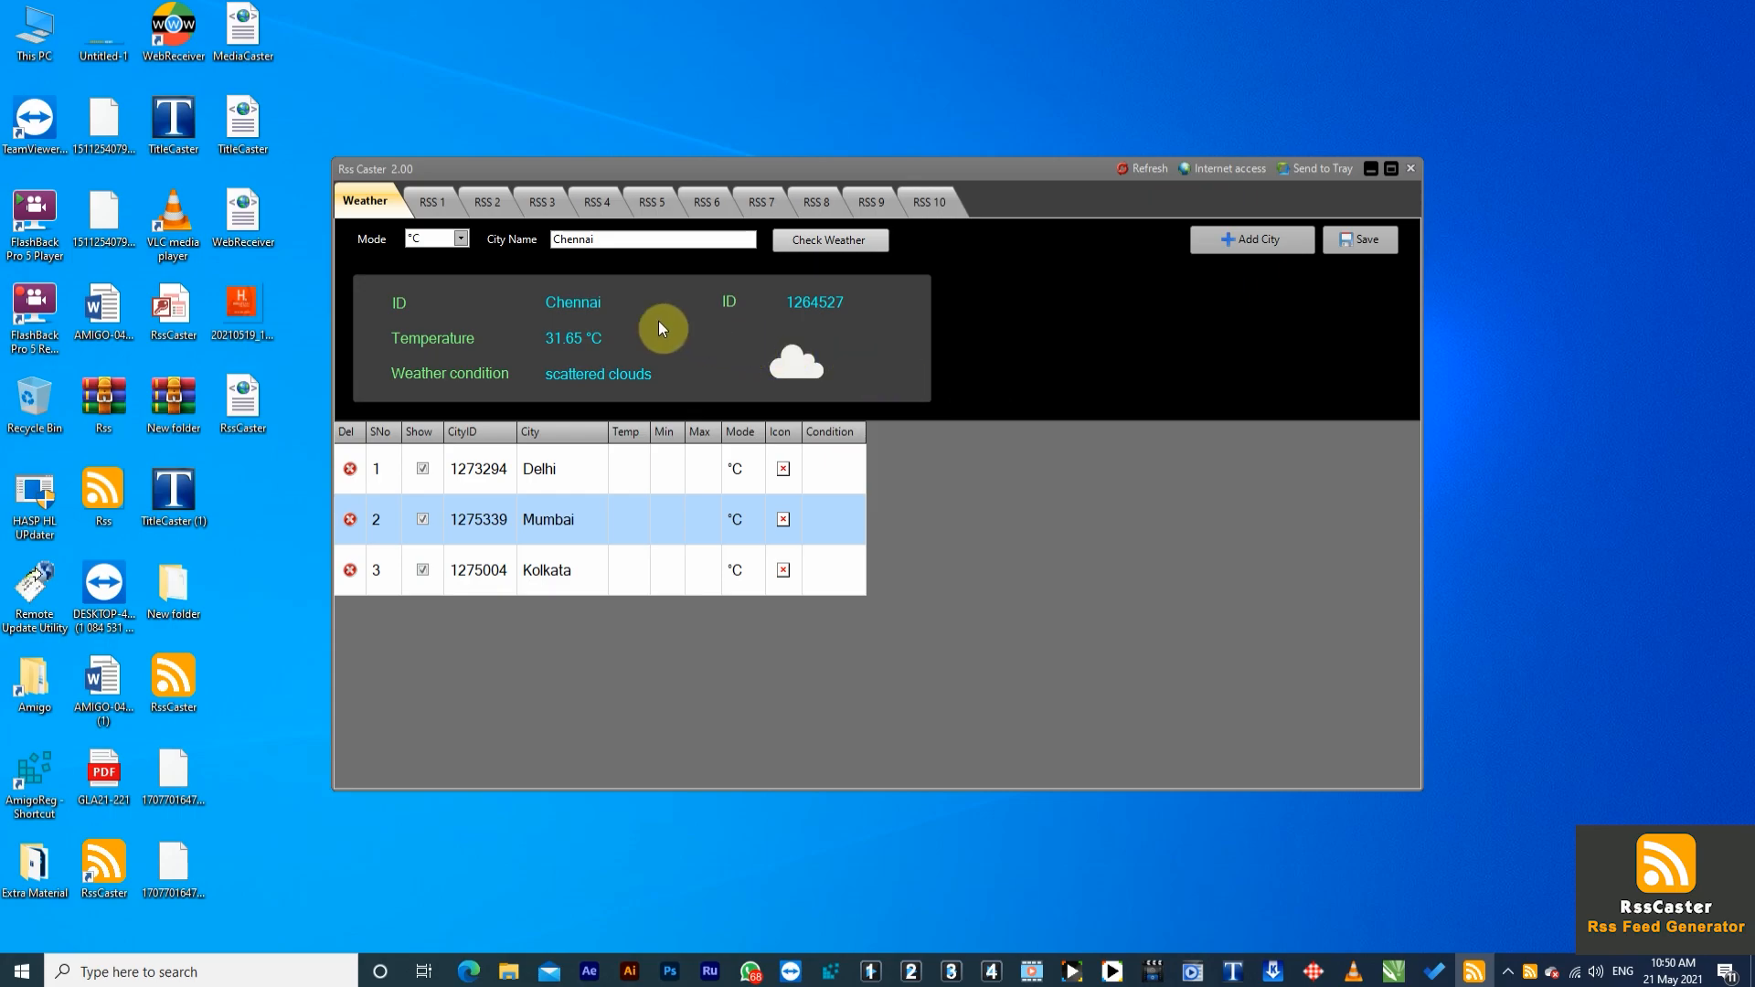
pyautogui.click(1250, 242)
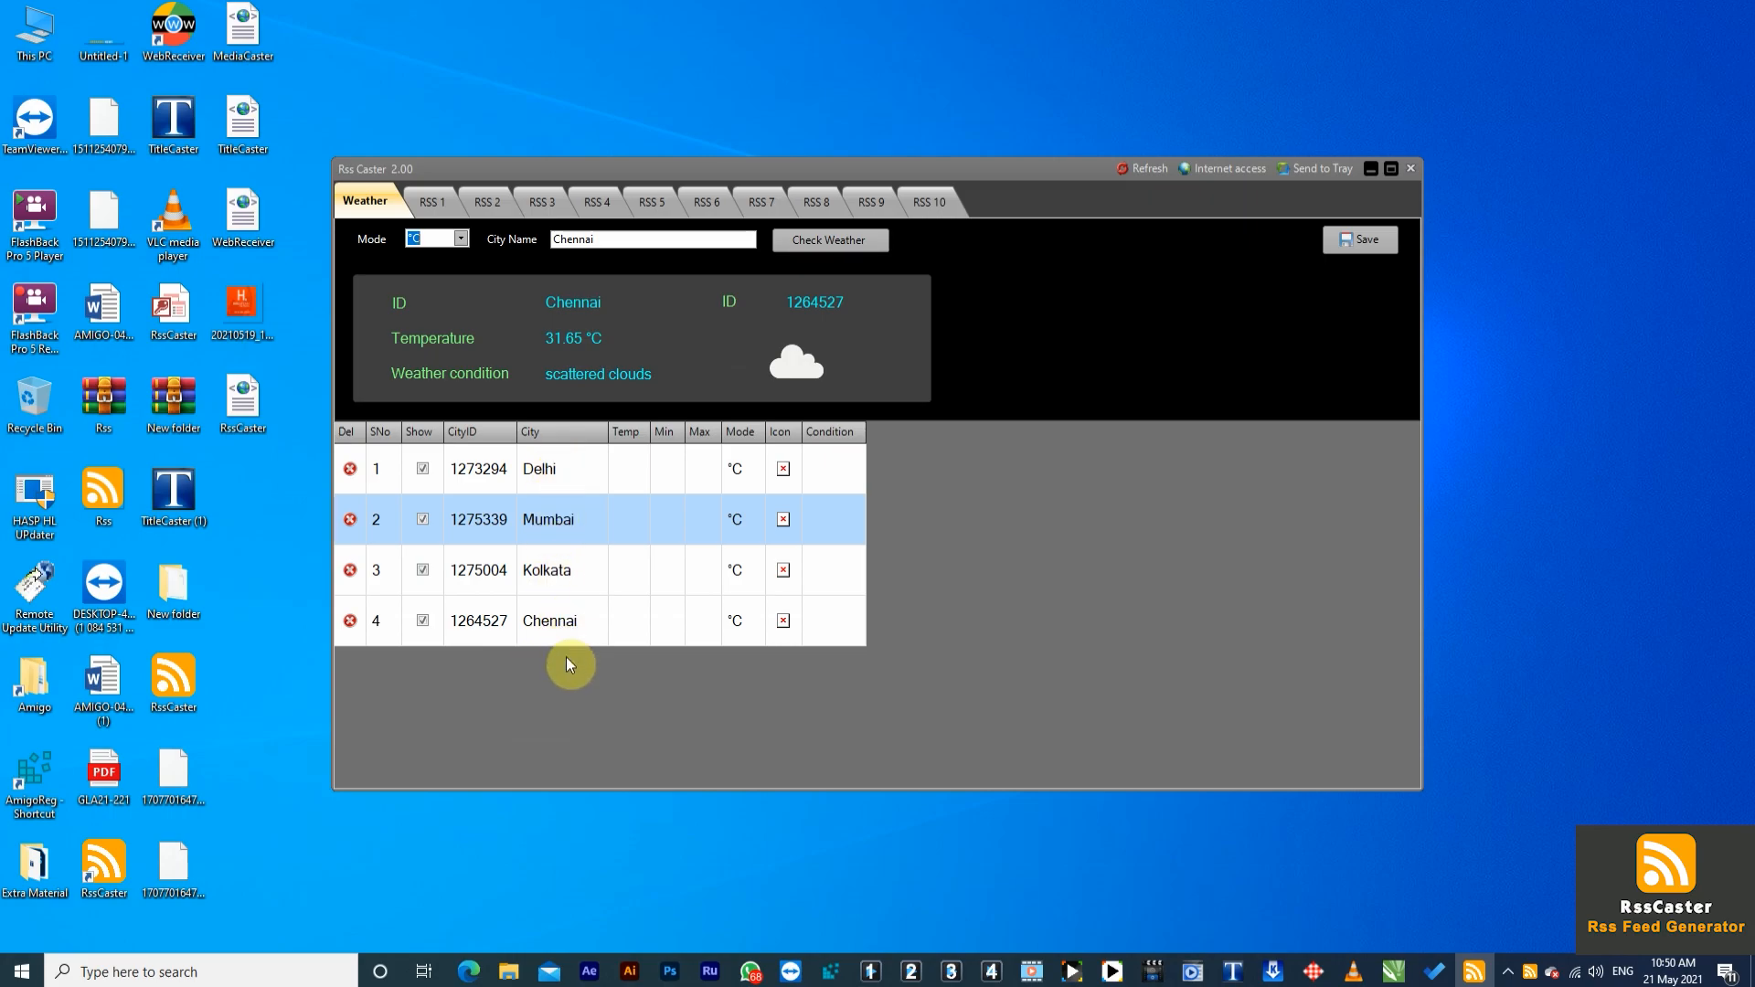
pyautogui.click(1338, 247)
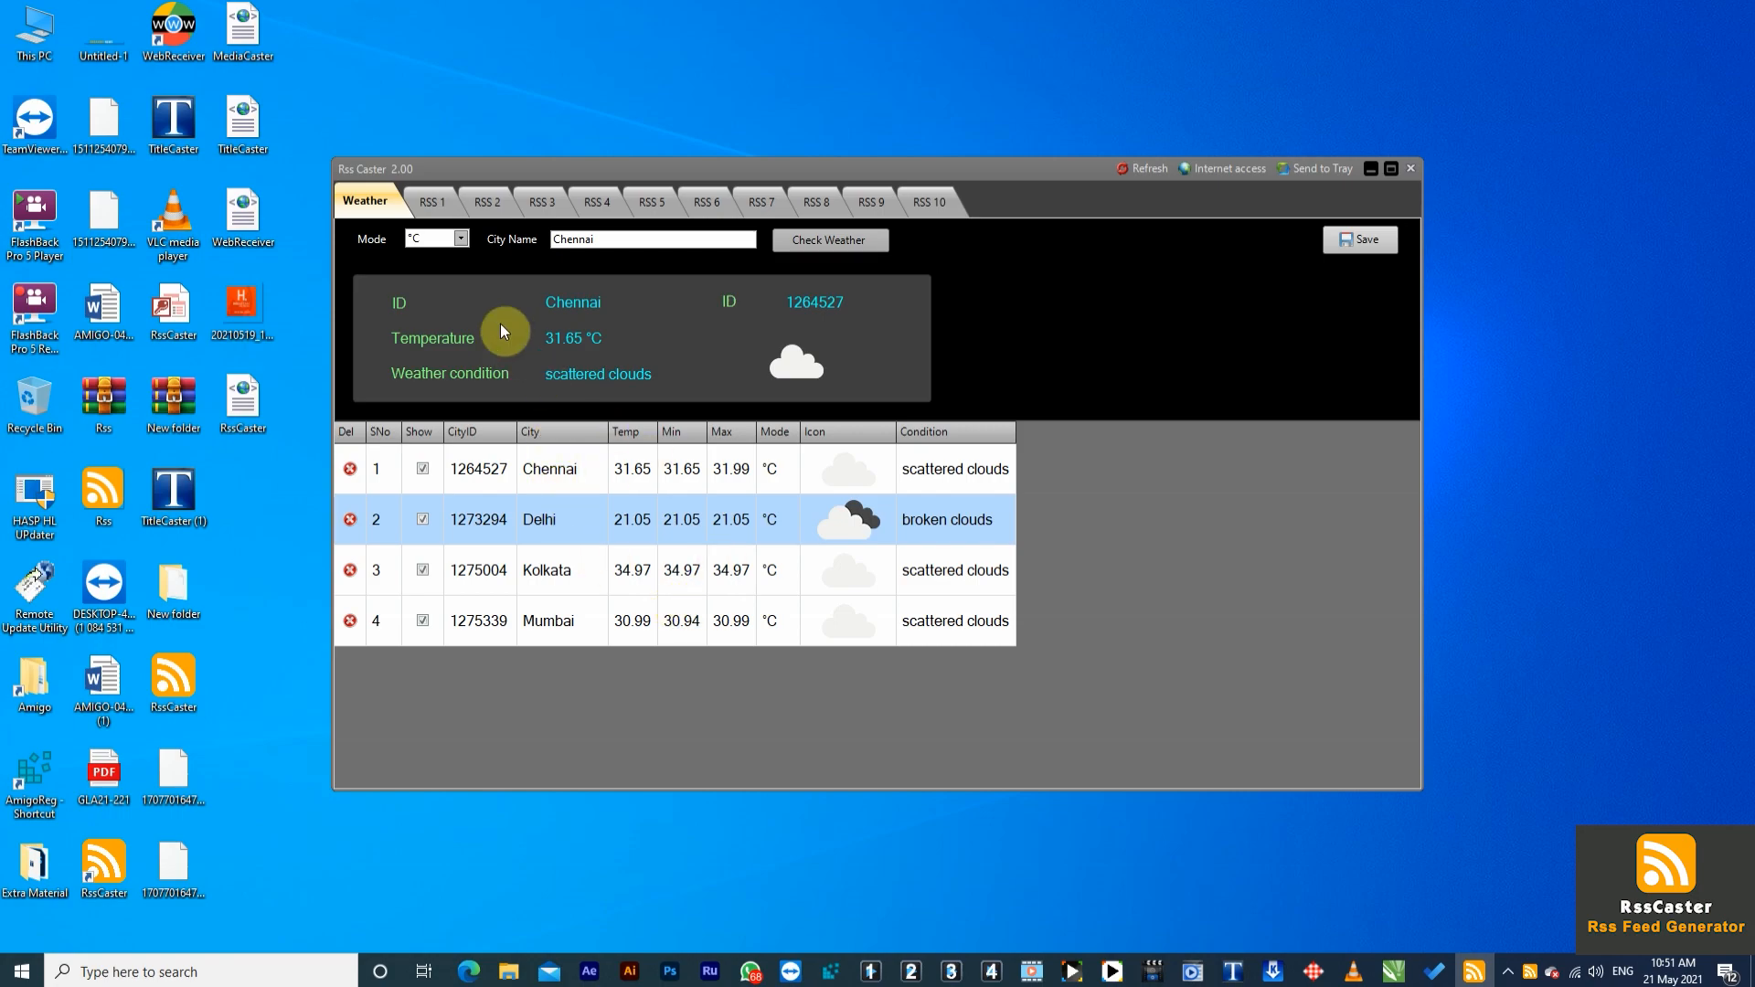
# Step: Select the existing RSS 1 feed address for replacement, switch to Edge, and open the Times of India feed for India
pyautogui.click(440, 205)
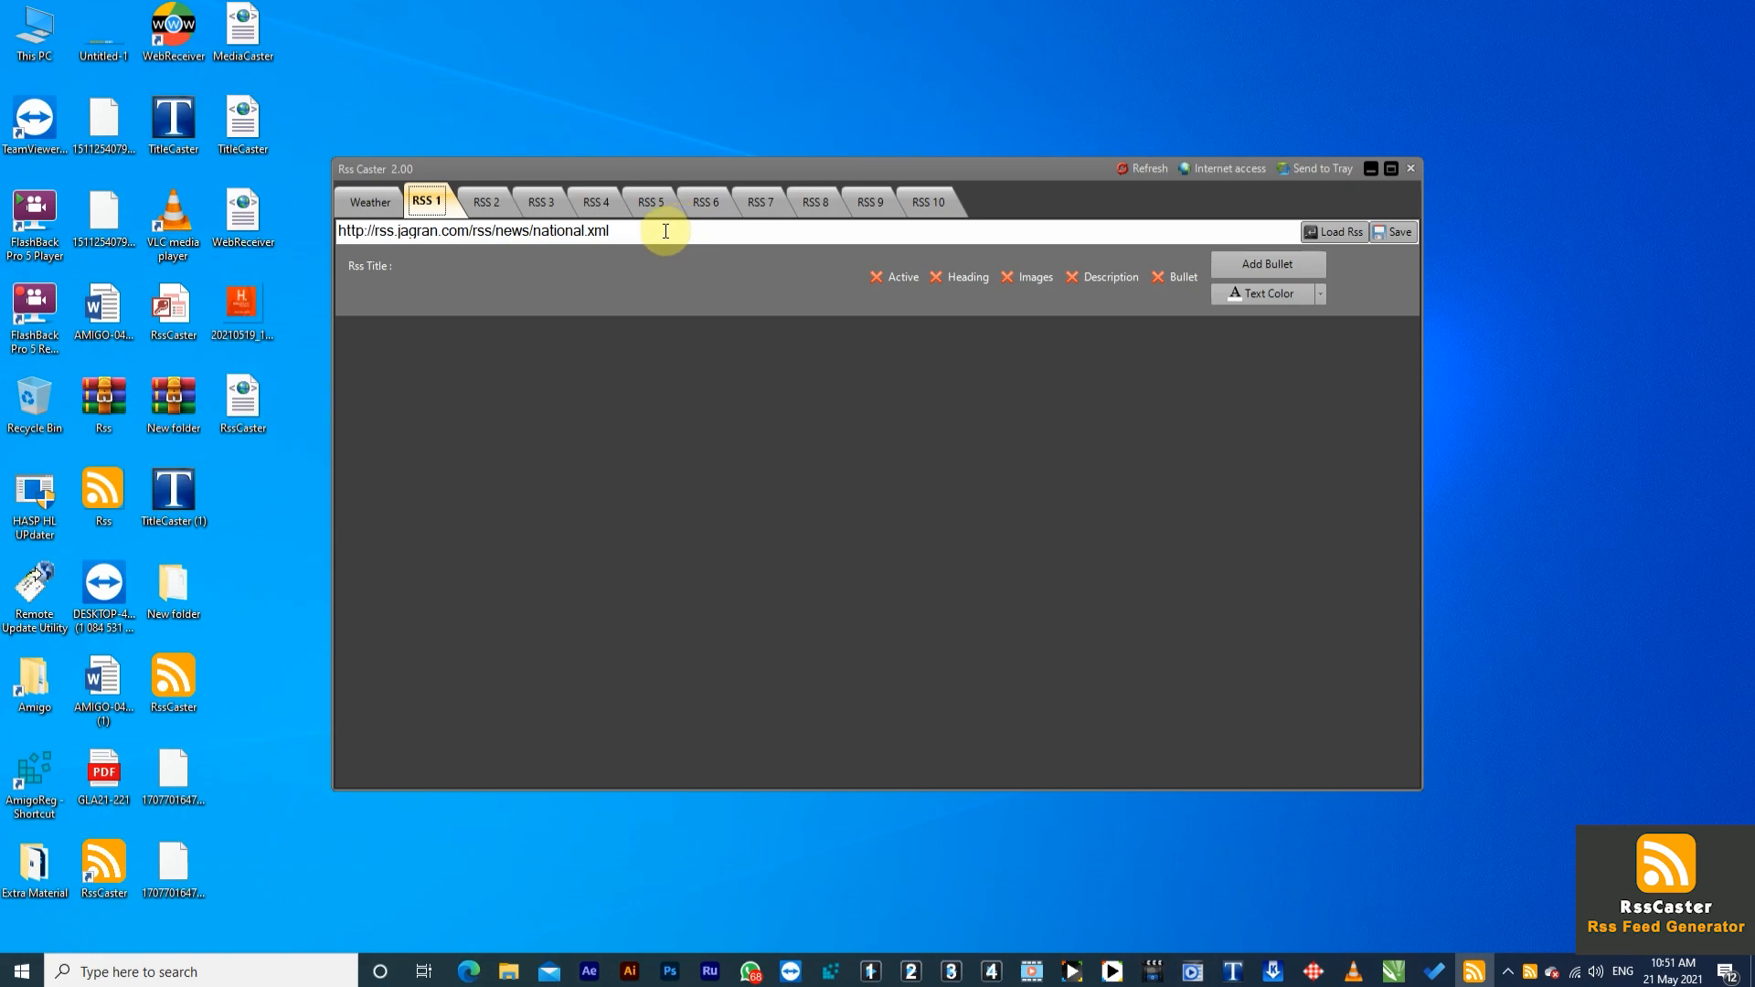
pyautogui.moveTo(665, 230); pyautogui.dragTo(335, 233)
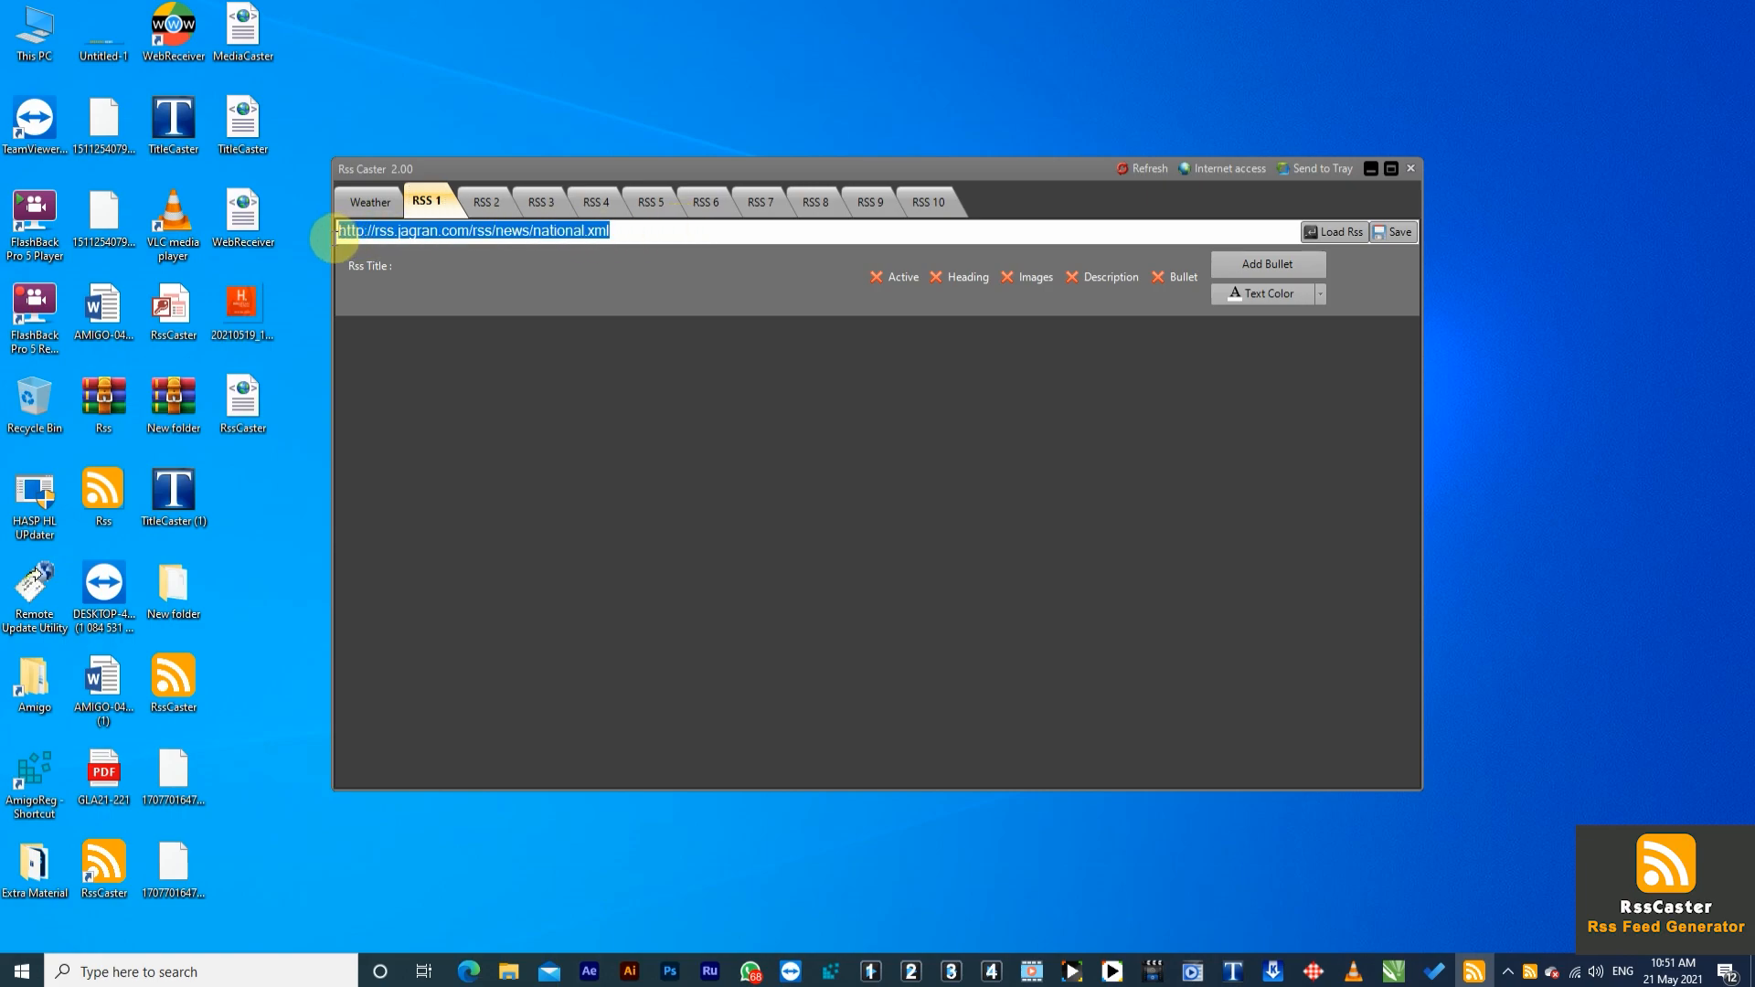
pyautogui.click(468, 972)
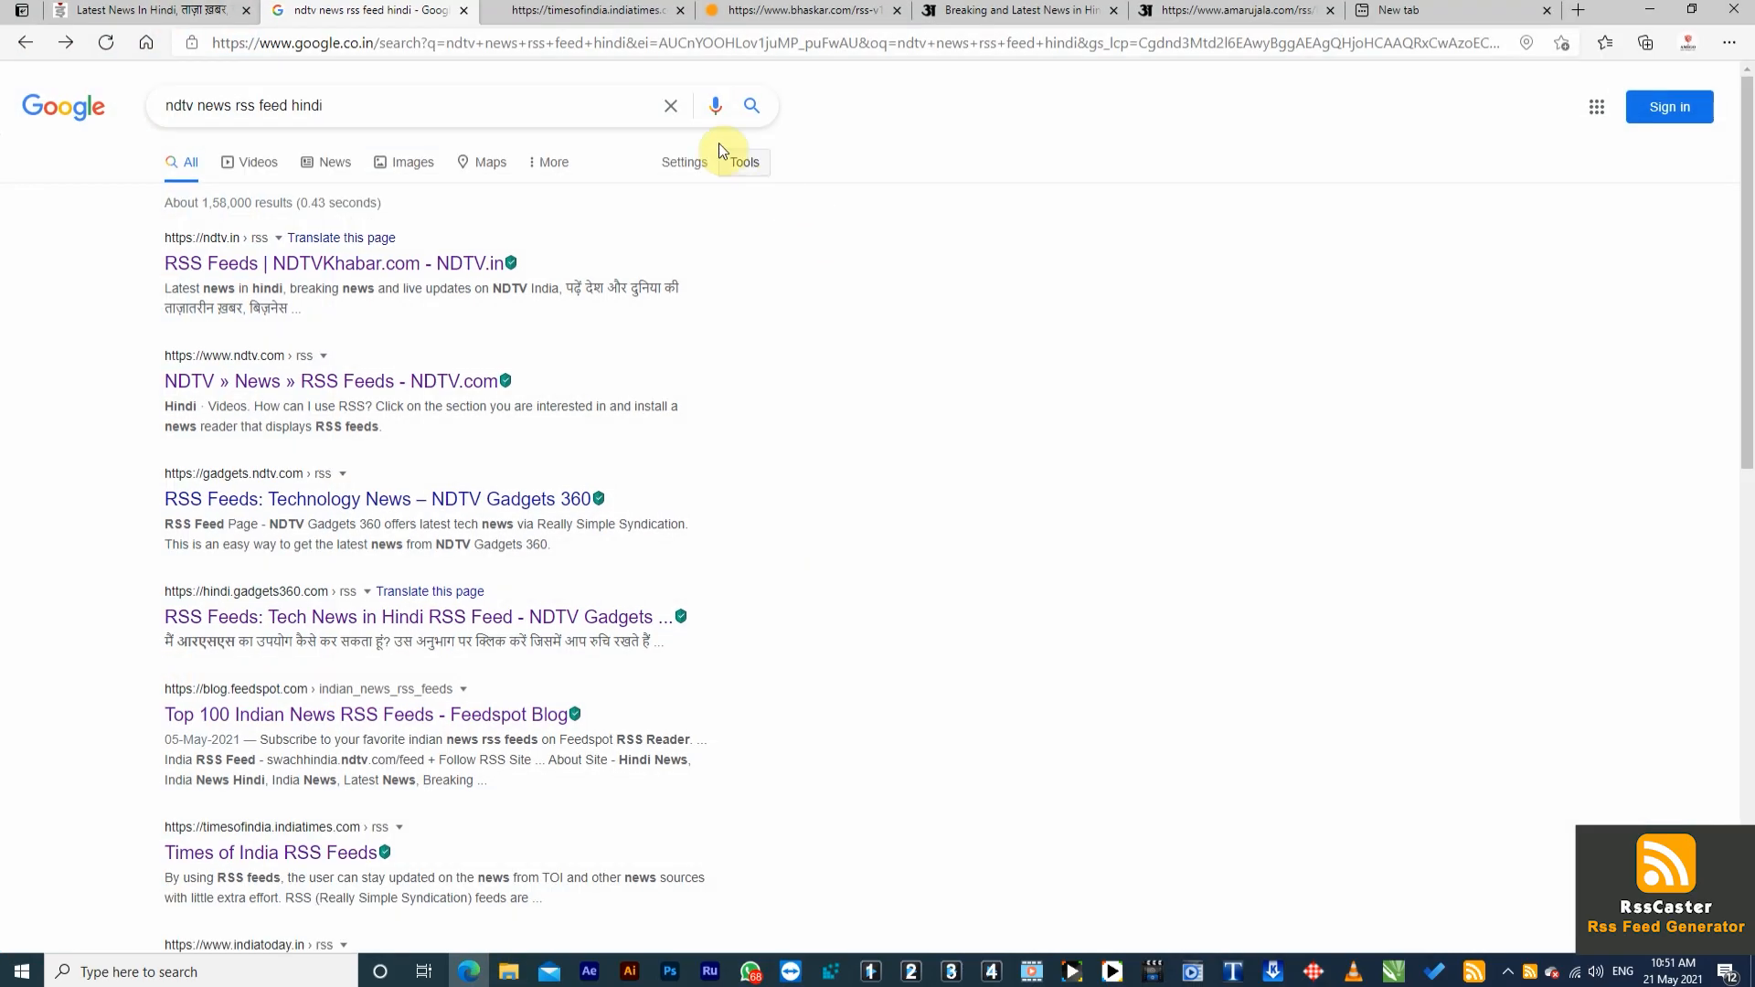
pyautogui.click(575, 13)
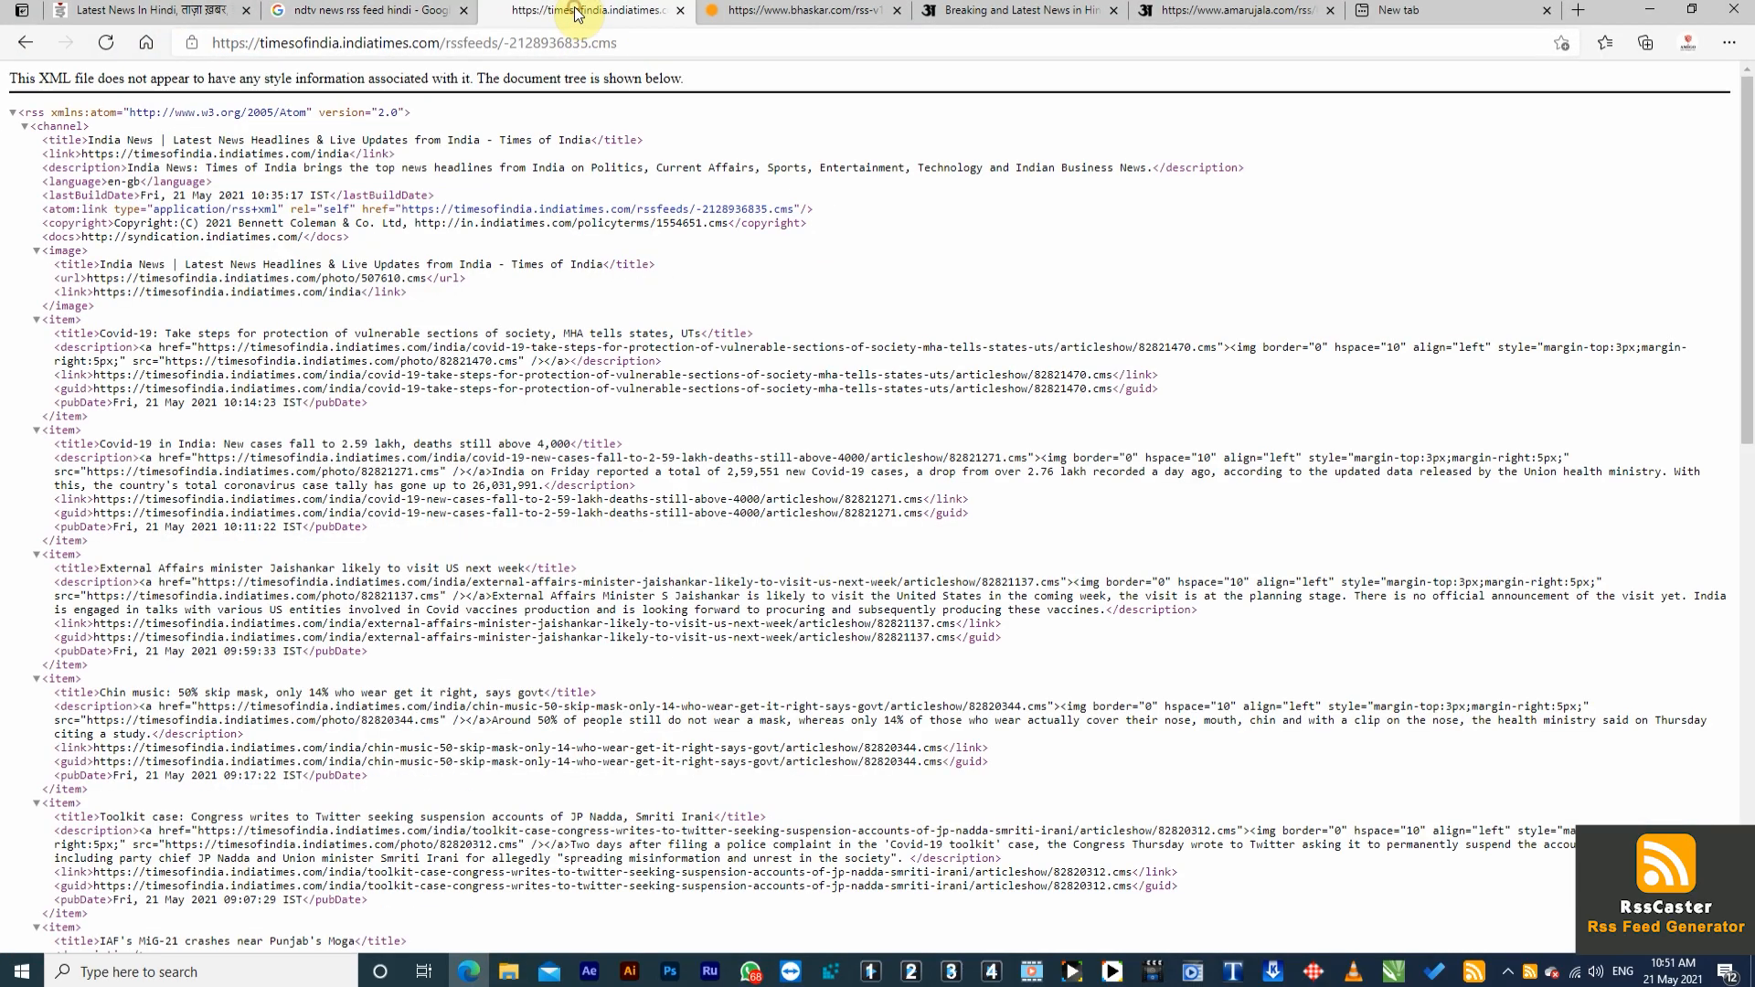
pyautogui.click(26, 43)
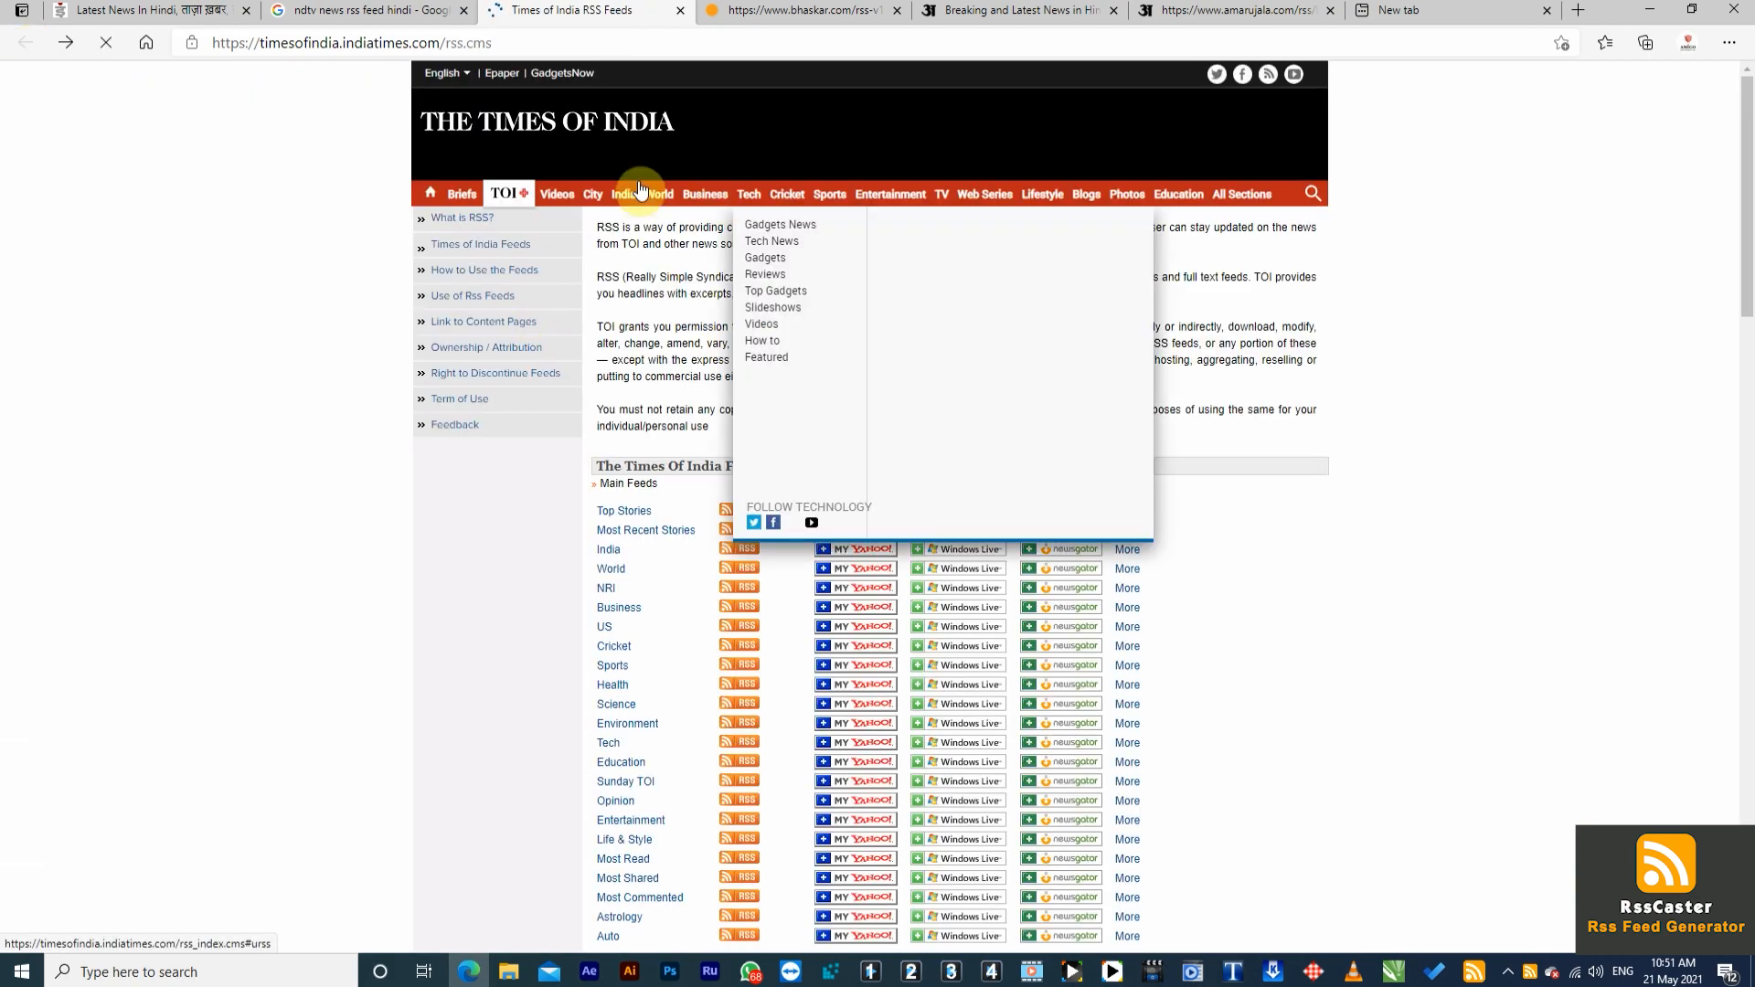
pyautogui.click(736, 561)
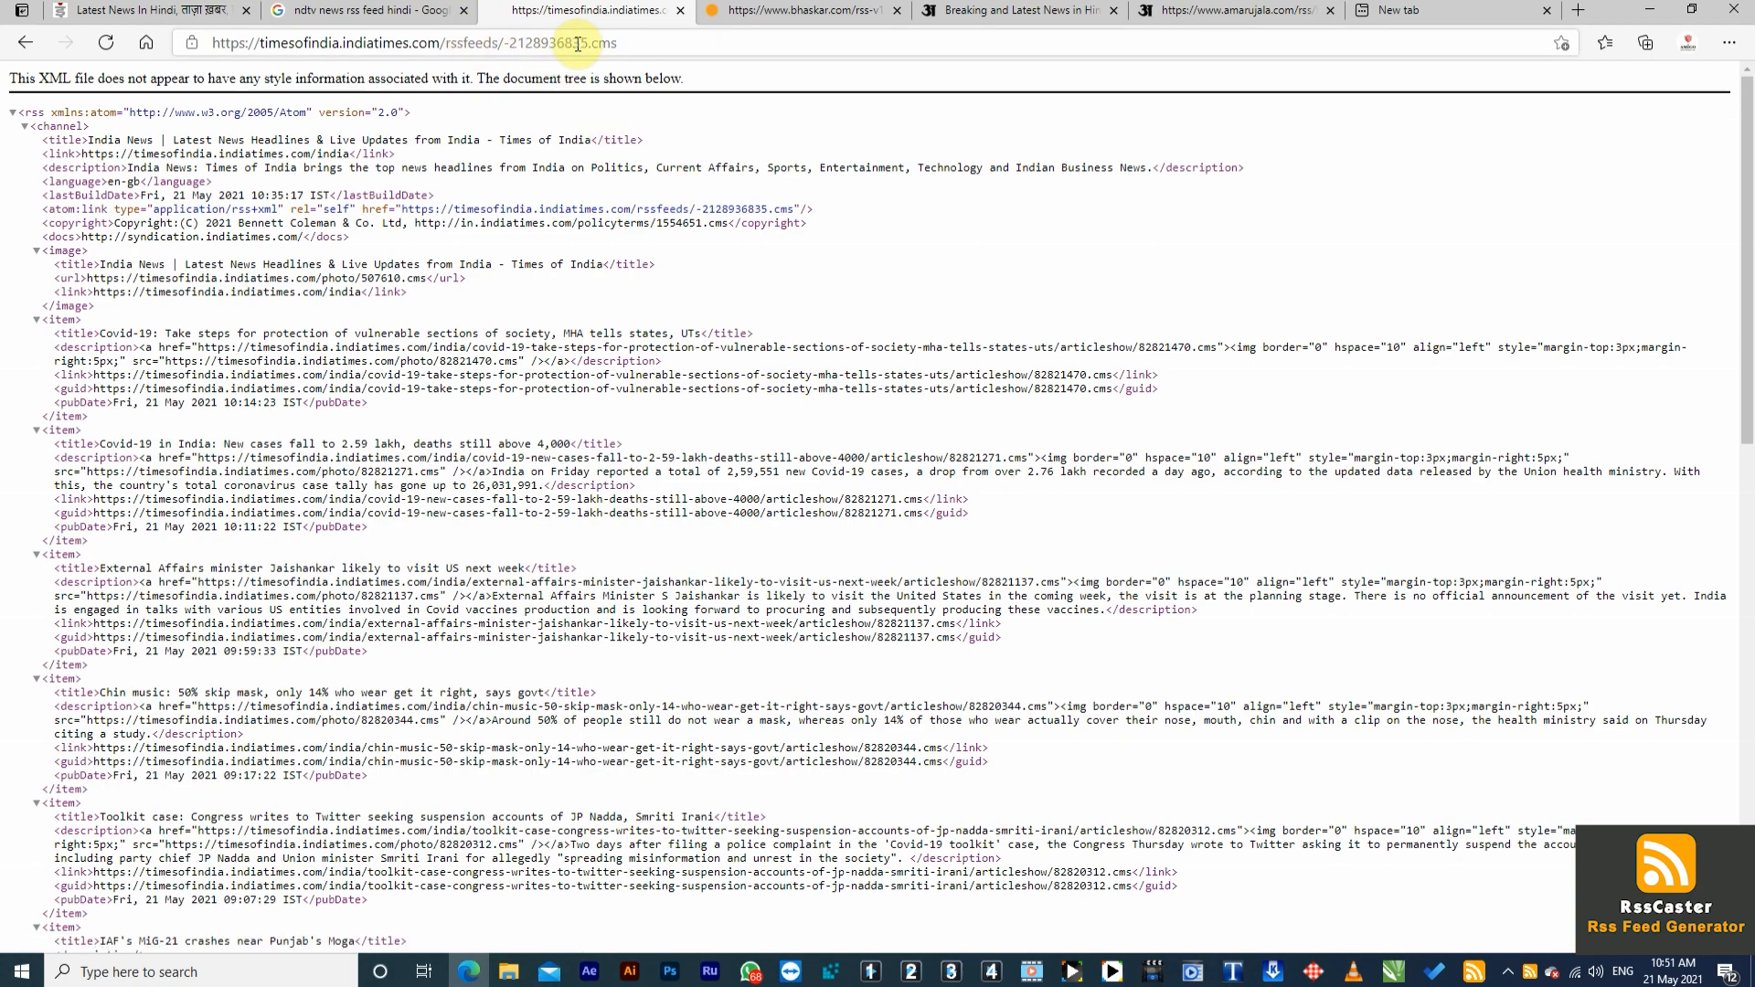
# Step: Copy the Times of India feed address into RSS 1 in RssCaster and load the feed
pyautogui.click(636, 43)
pyautogui.moveTo(638, 43); pyautogui.dragTo(210, 41)
pyautogui.hotkey('ctrl', 'c')
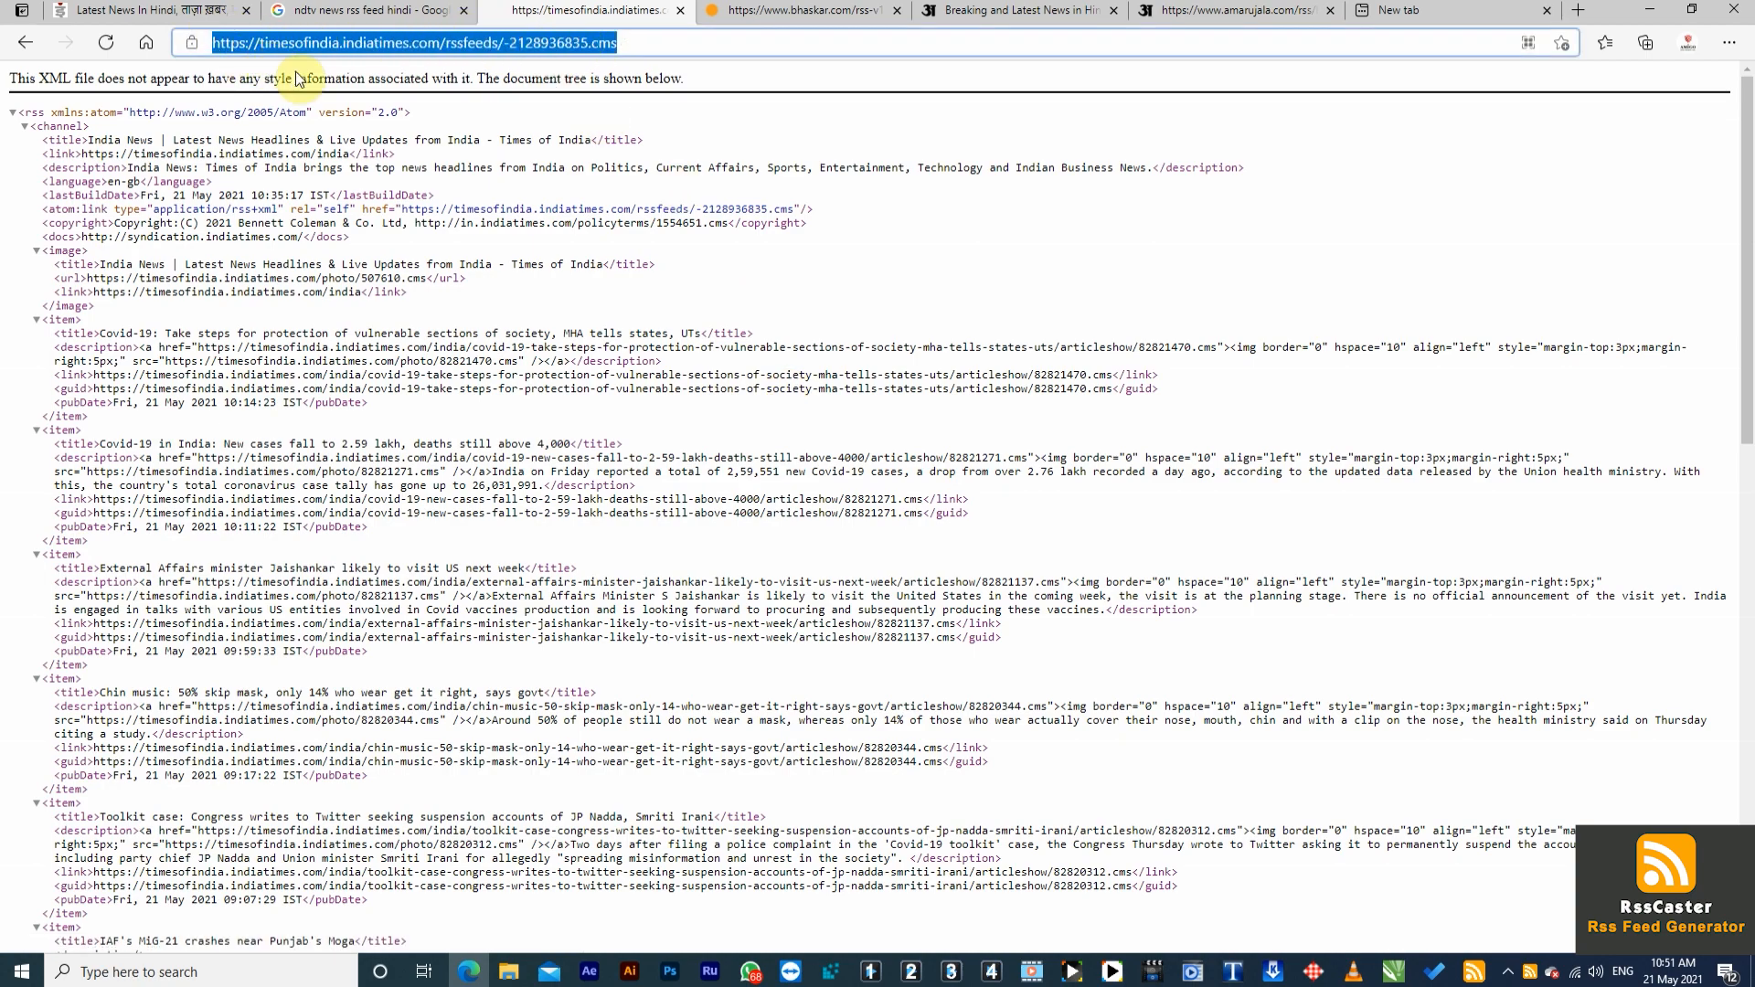
pyautogui.click(1473, 973)
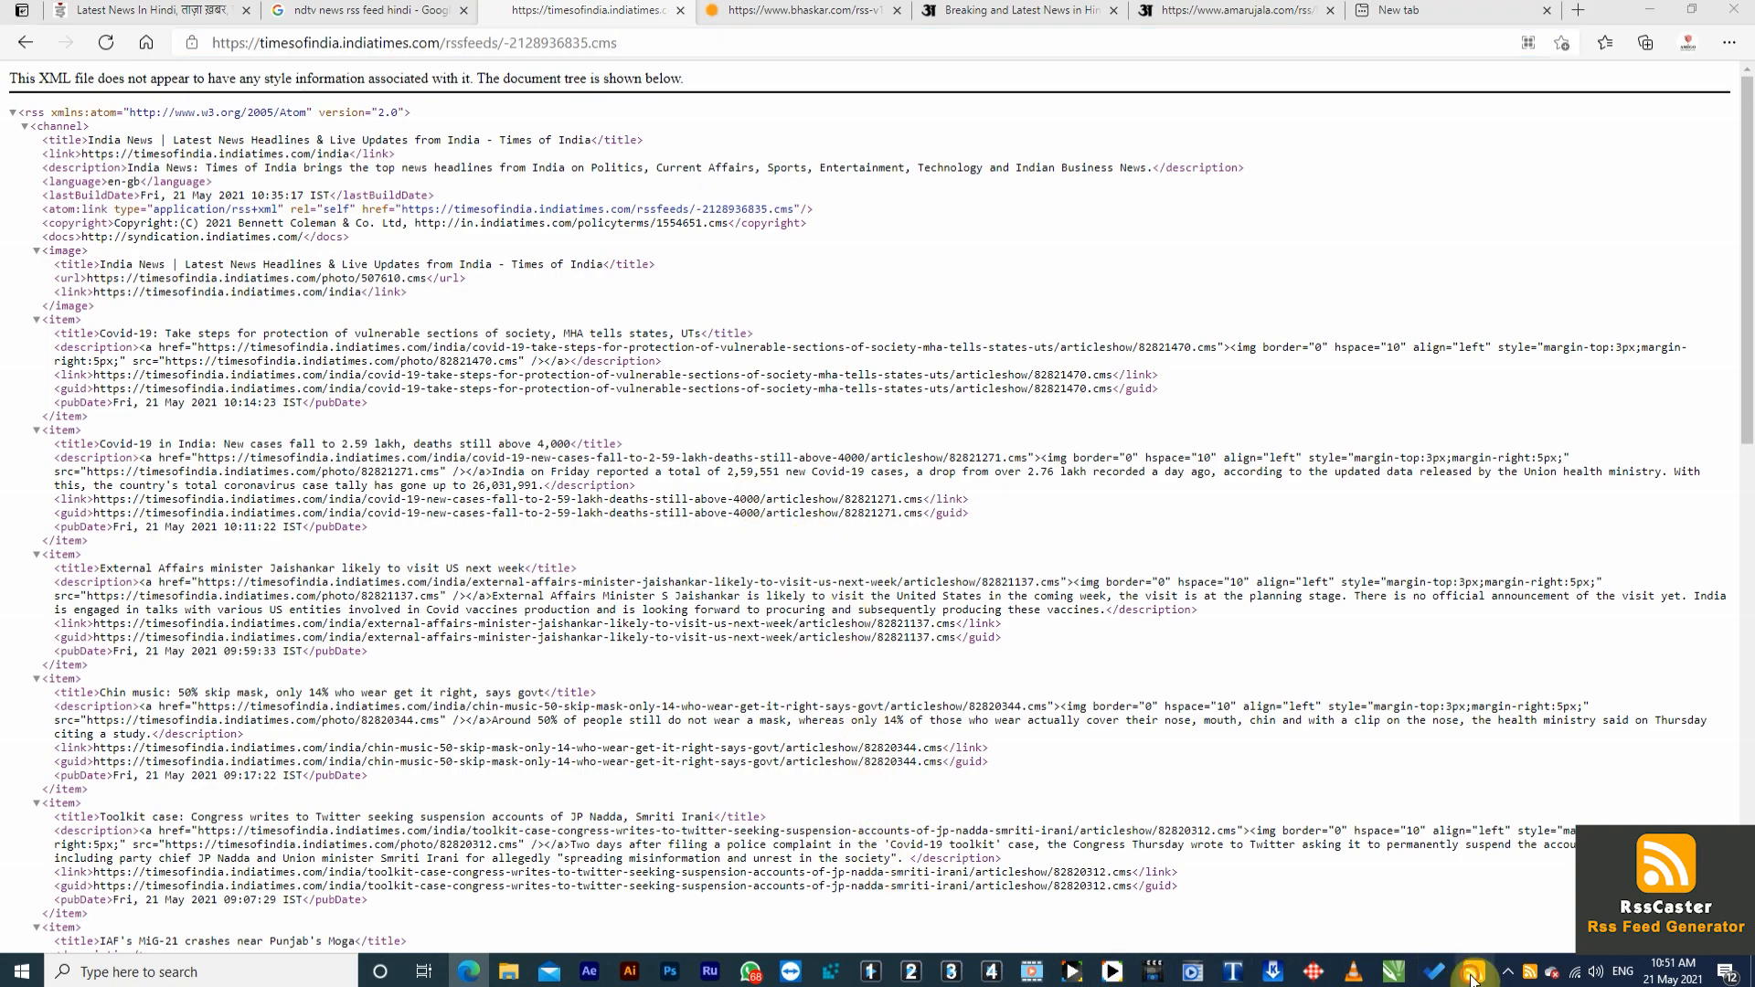
pyautogui.hotkey('ctrl', 'v')
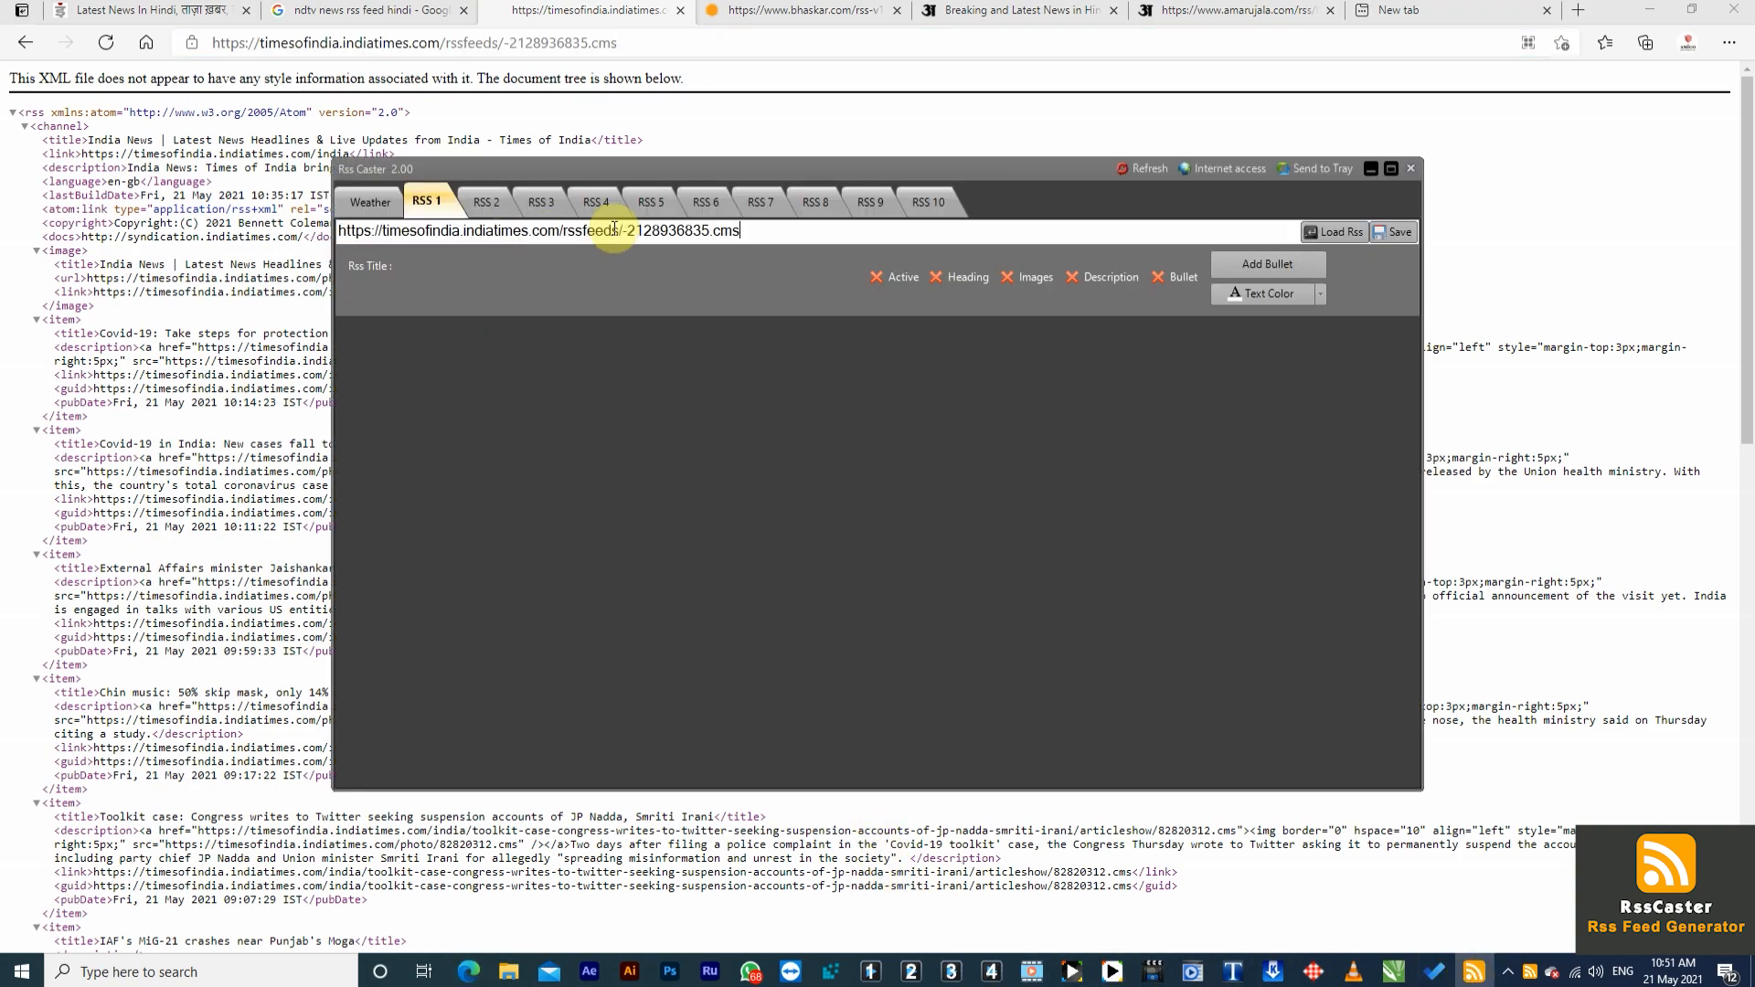
pyautogui.click(1342, 232)
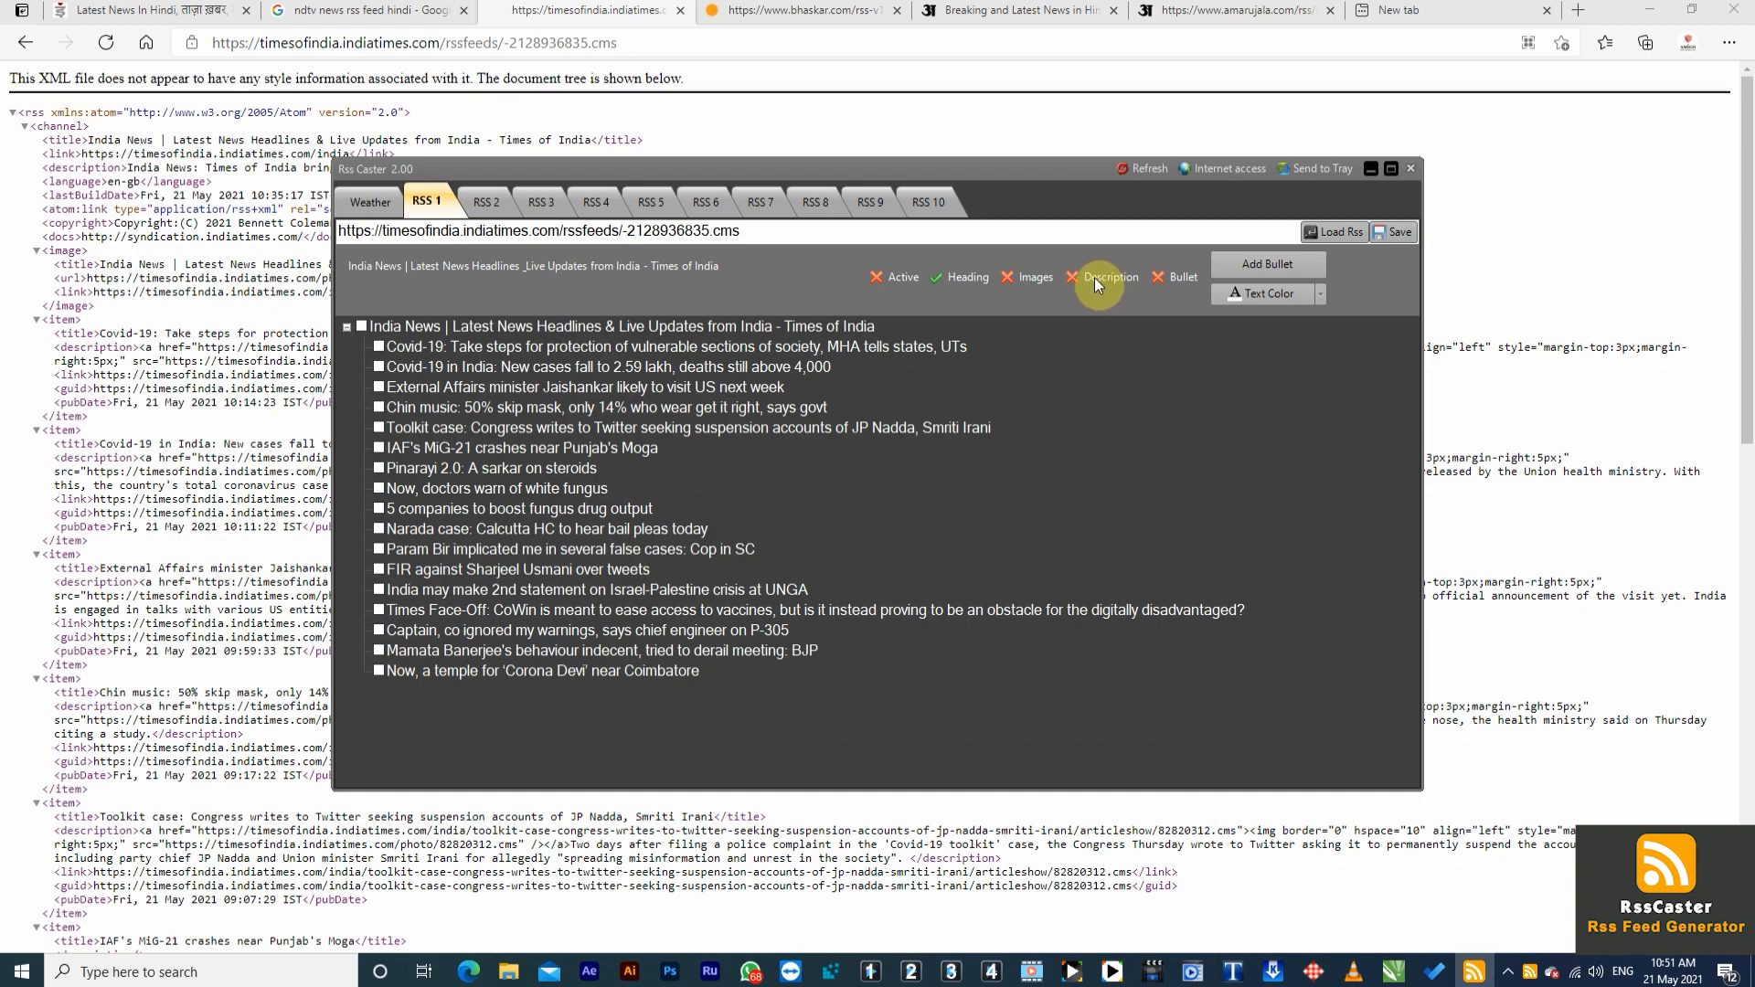
pyautogui.click(1270, 267)
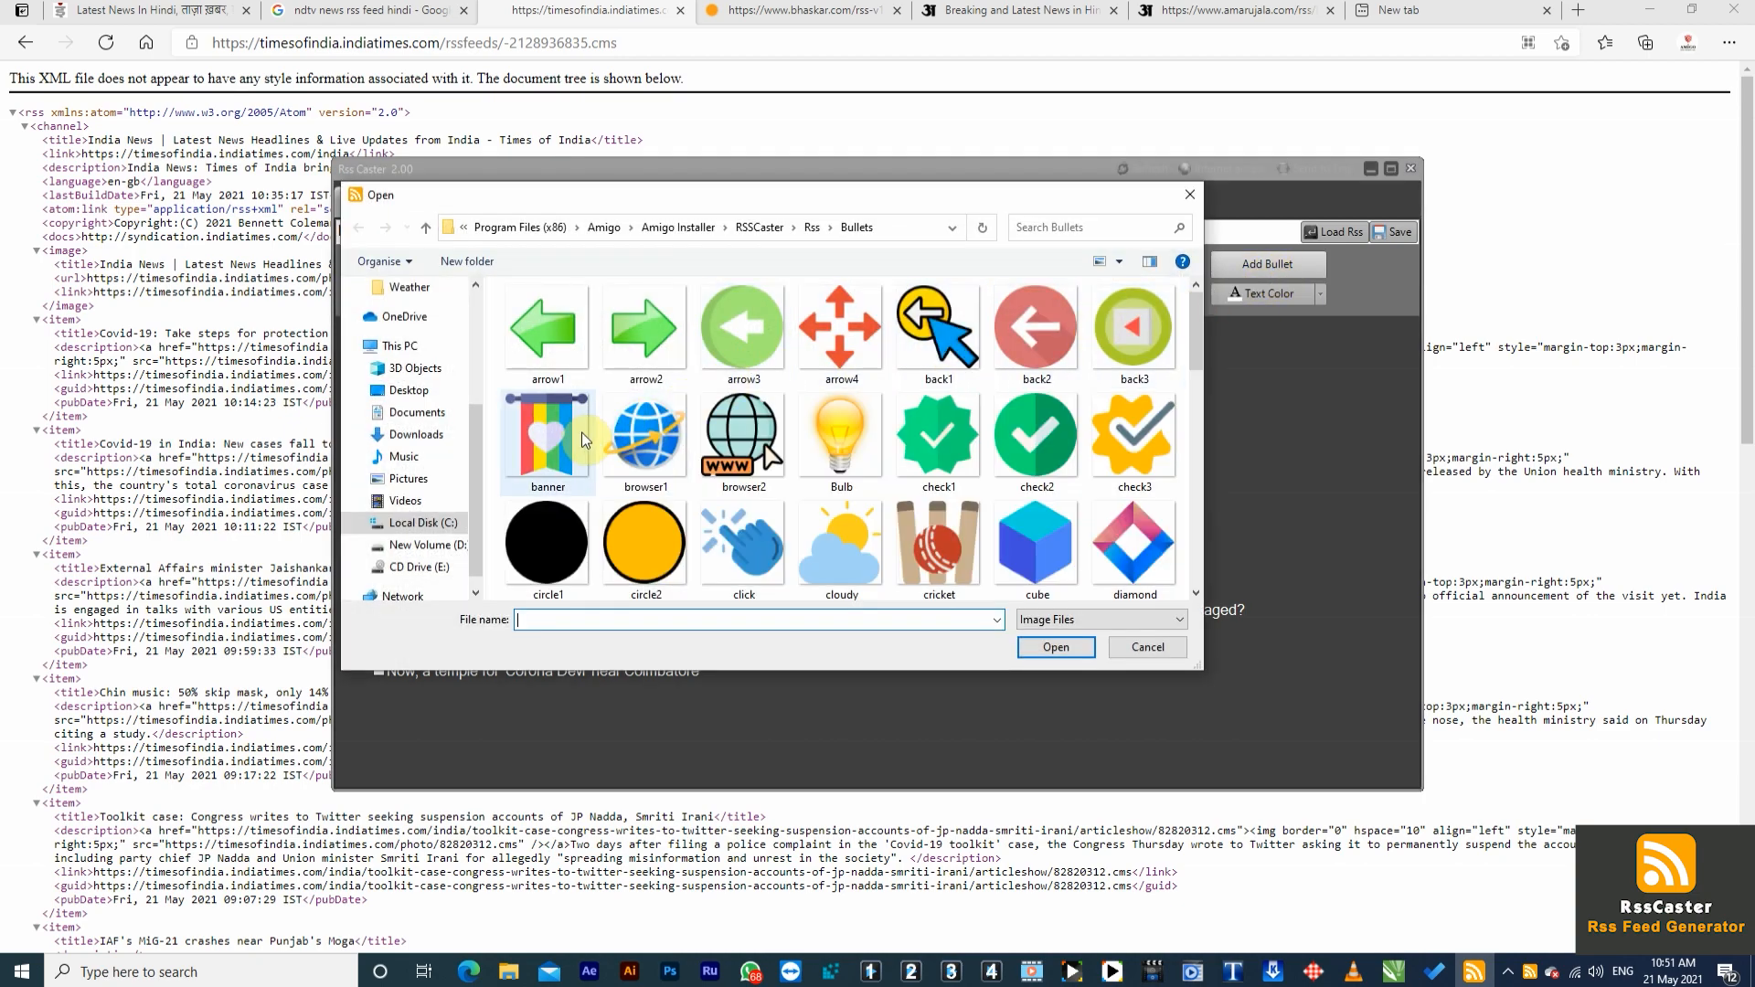
pyautogui.scroll(-8, 724, 468)
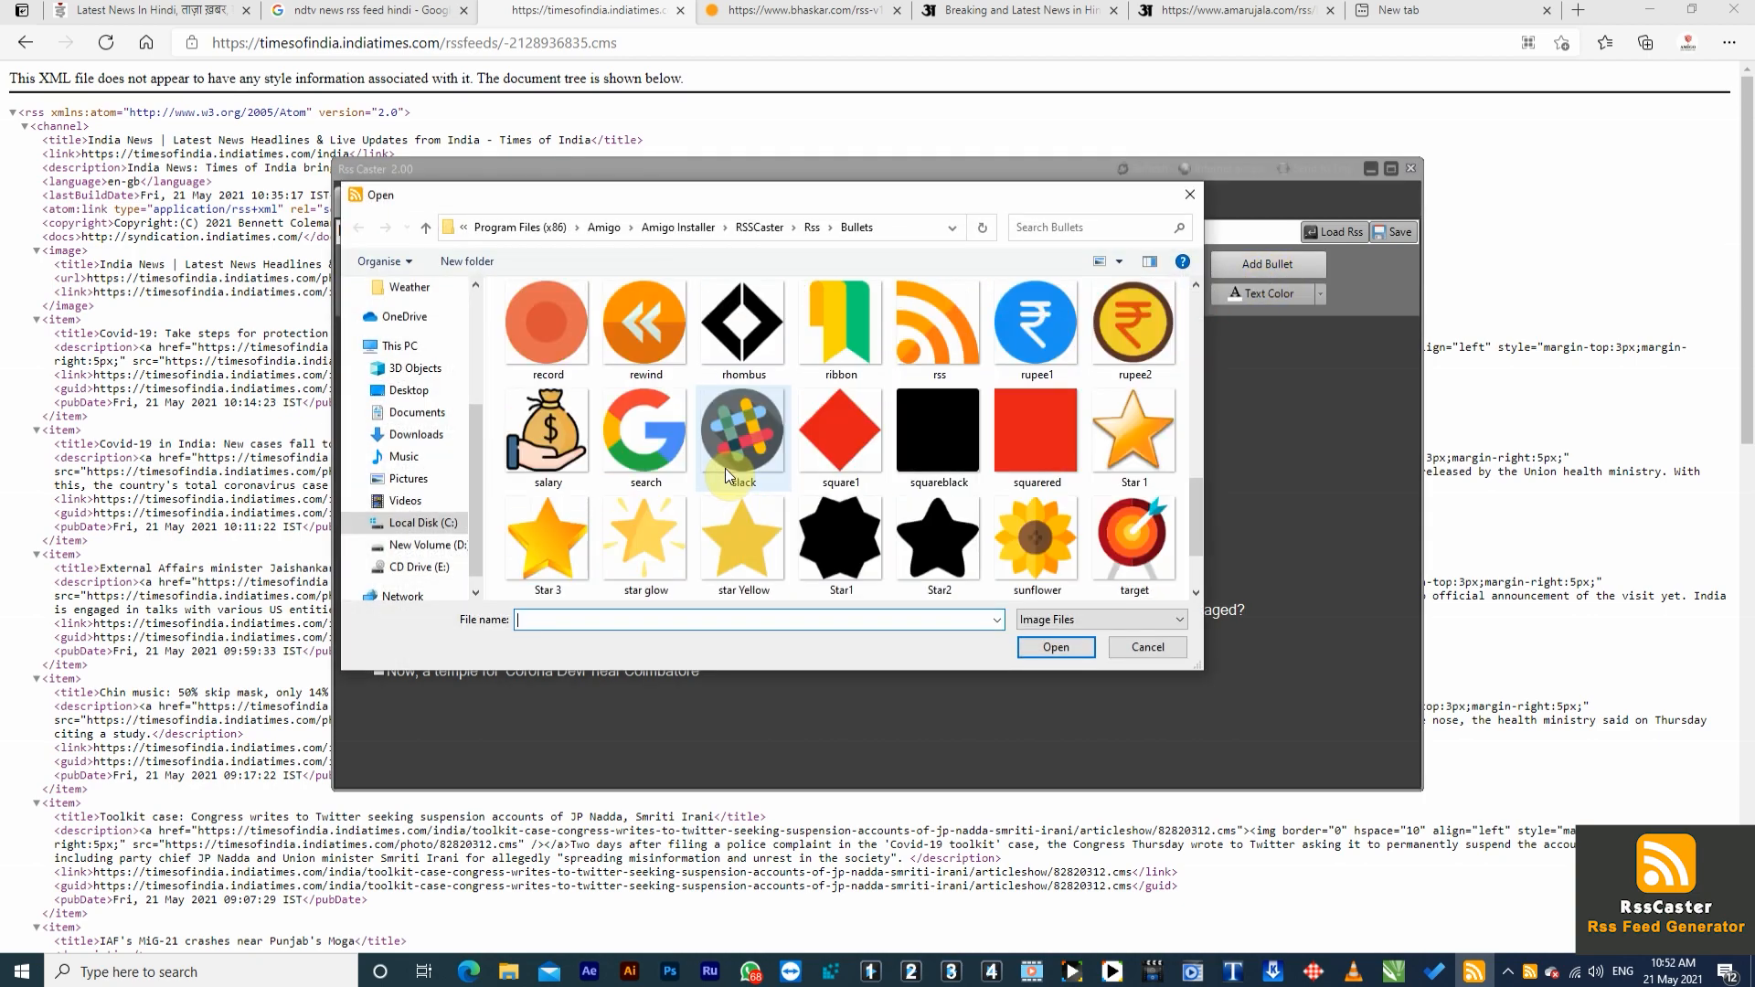
pyautogui.click(1155, 647)
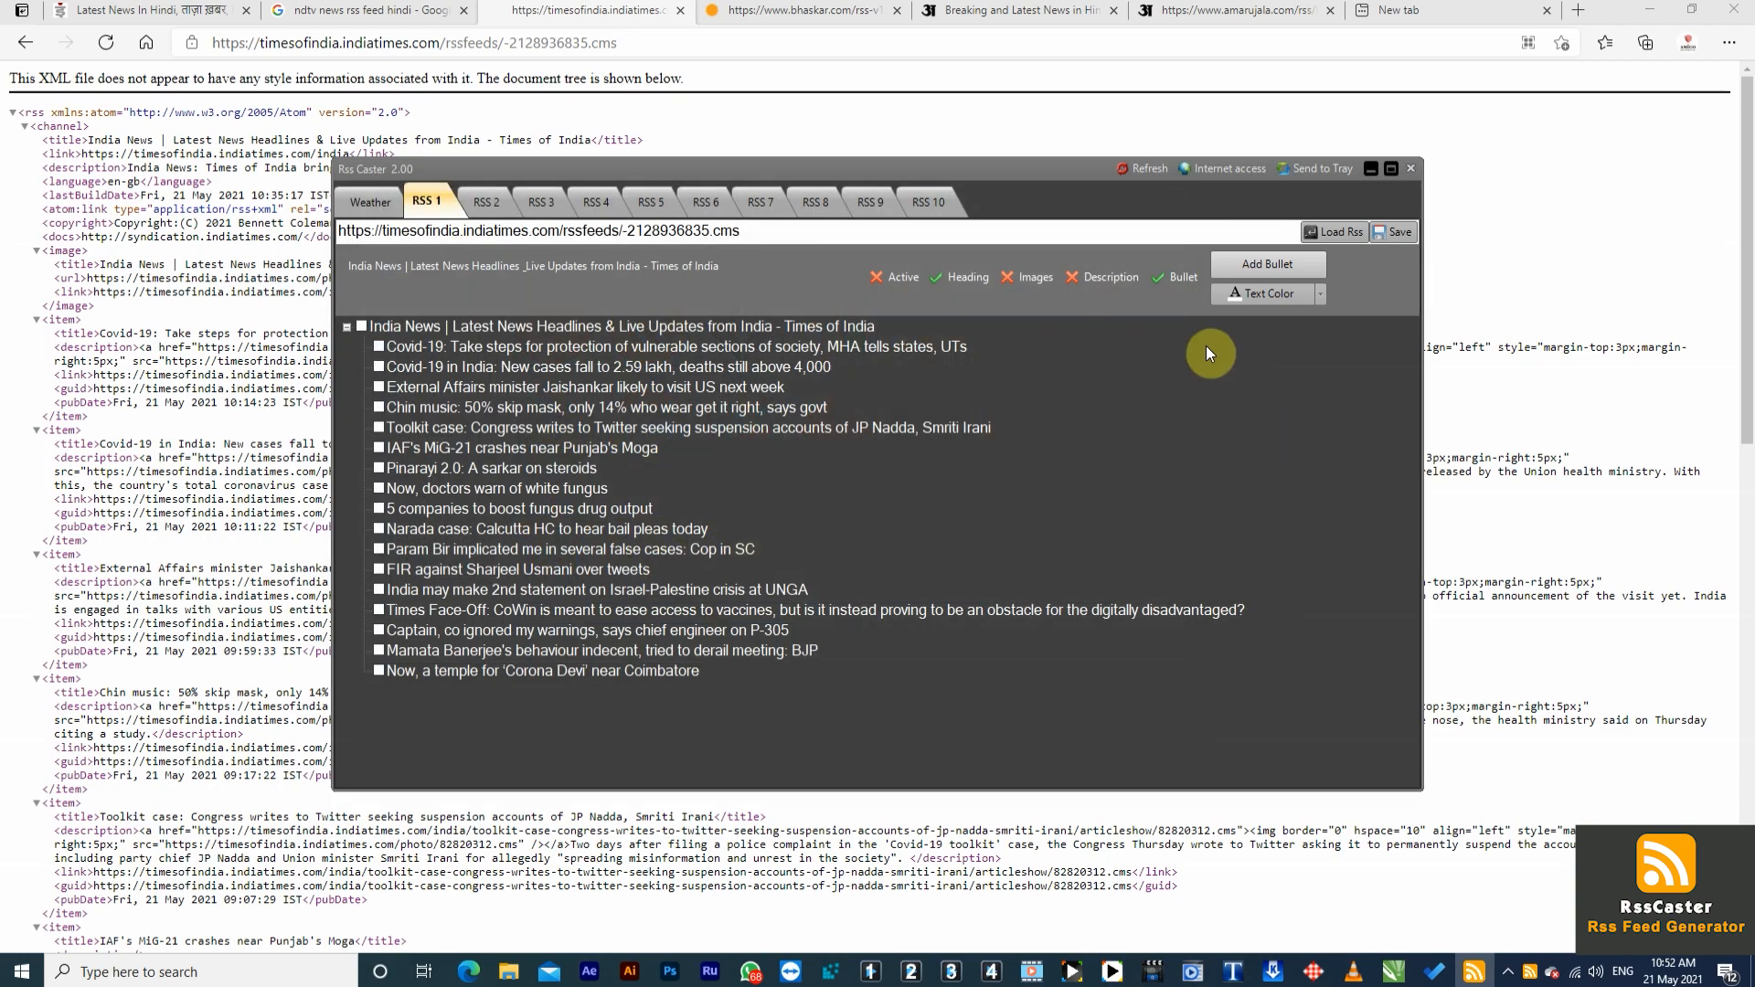
# Step: Set the RSS 1 feed to active and save its settings
pyautogui.click(884, 279)
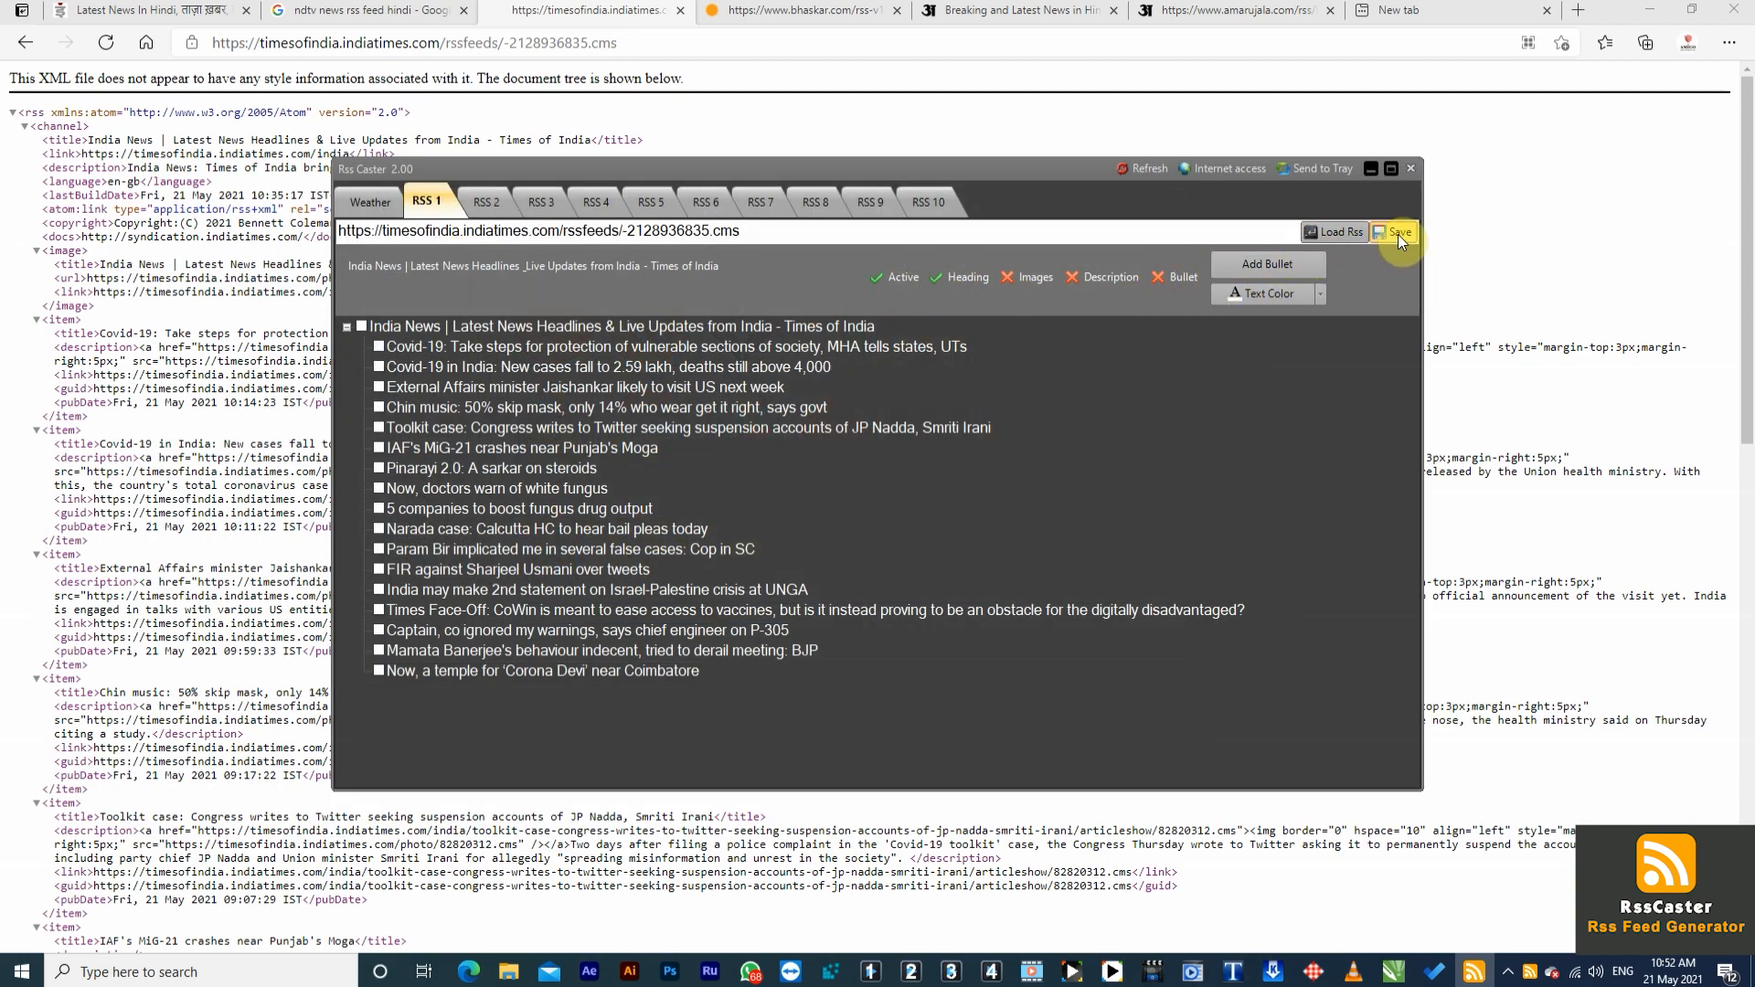
pyautogui.click(1325, 234)
# Step: Open RSS 2 in RssCaster, switch to Edge, and copy the address of the Amar Ujala breaking news feed
pyautogui.click(487, 202)
pyautogui.click(1005, 10)
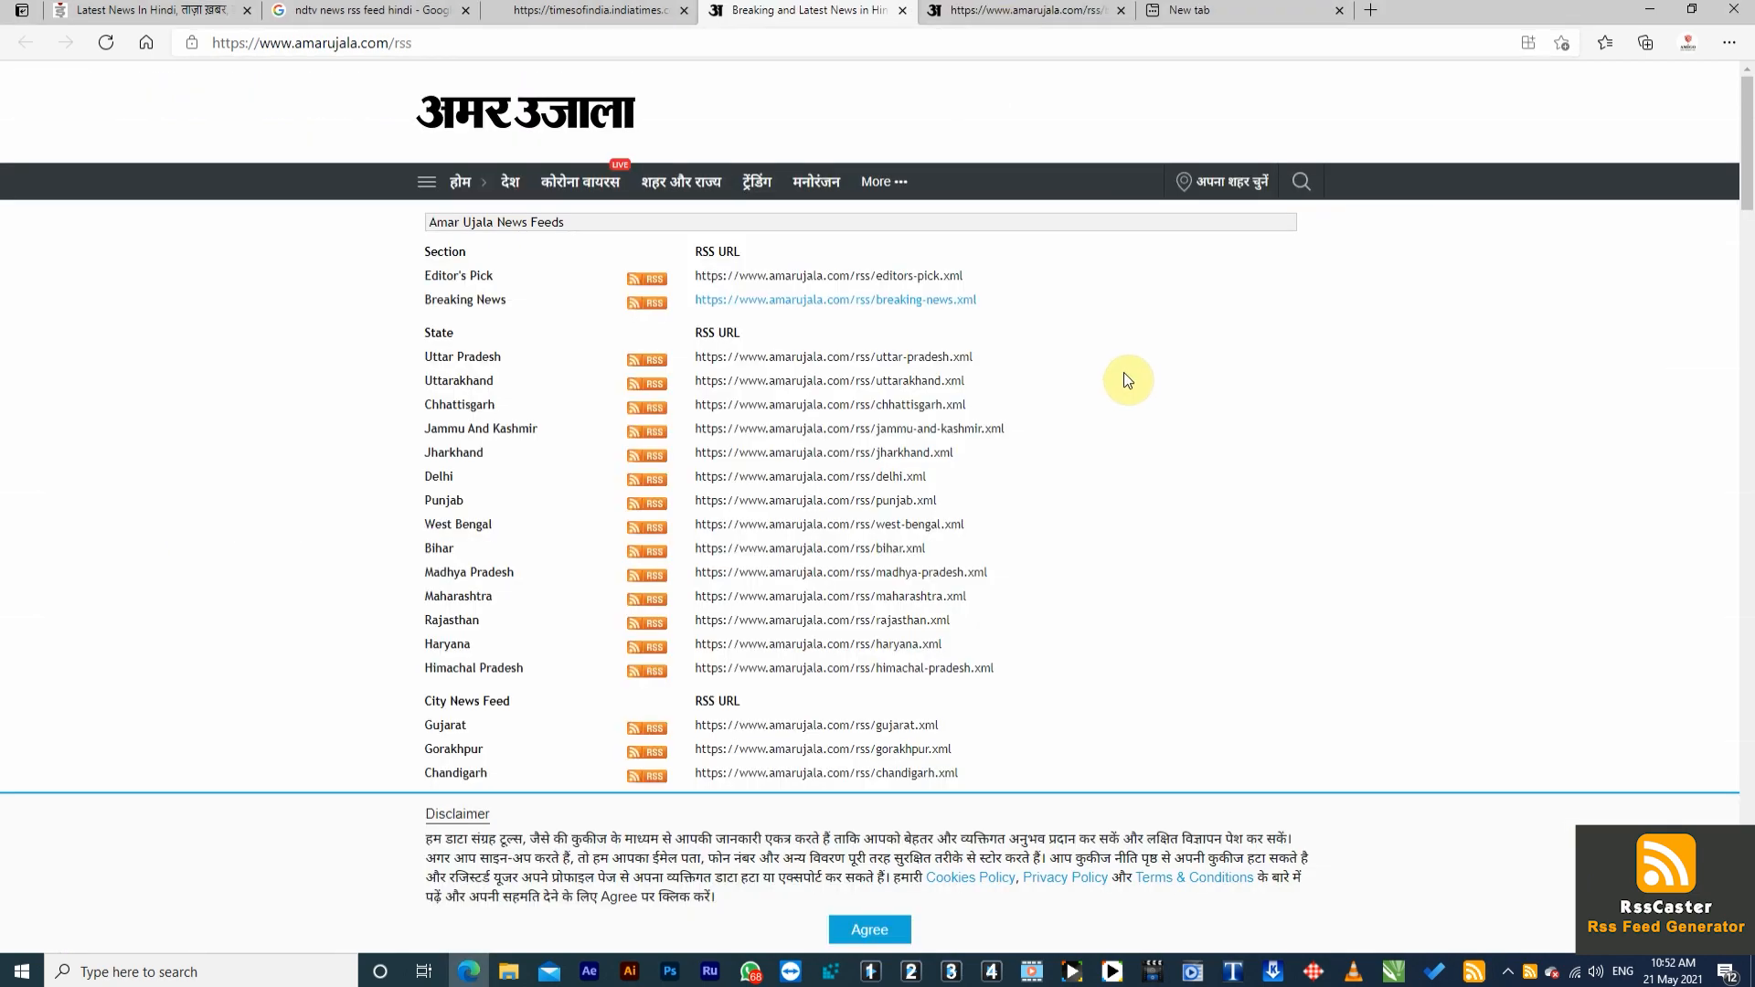
pyautogui.click(992, 27)
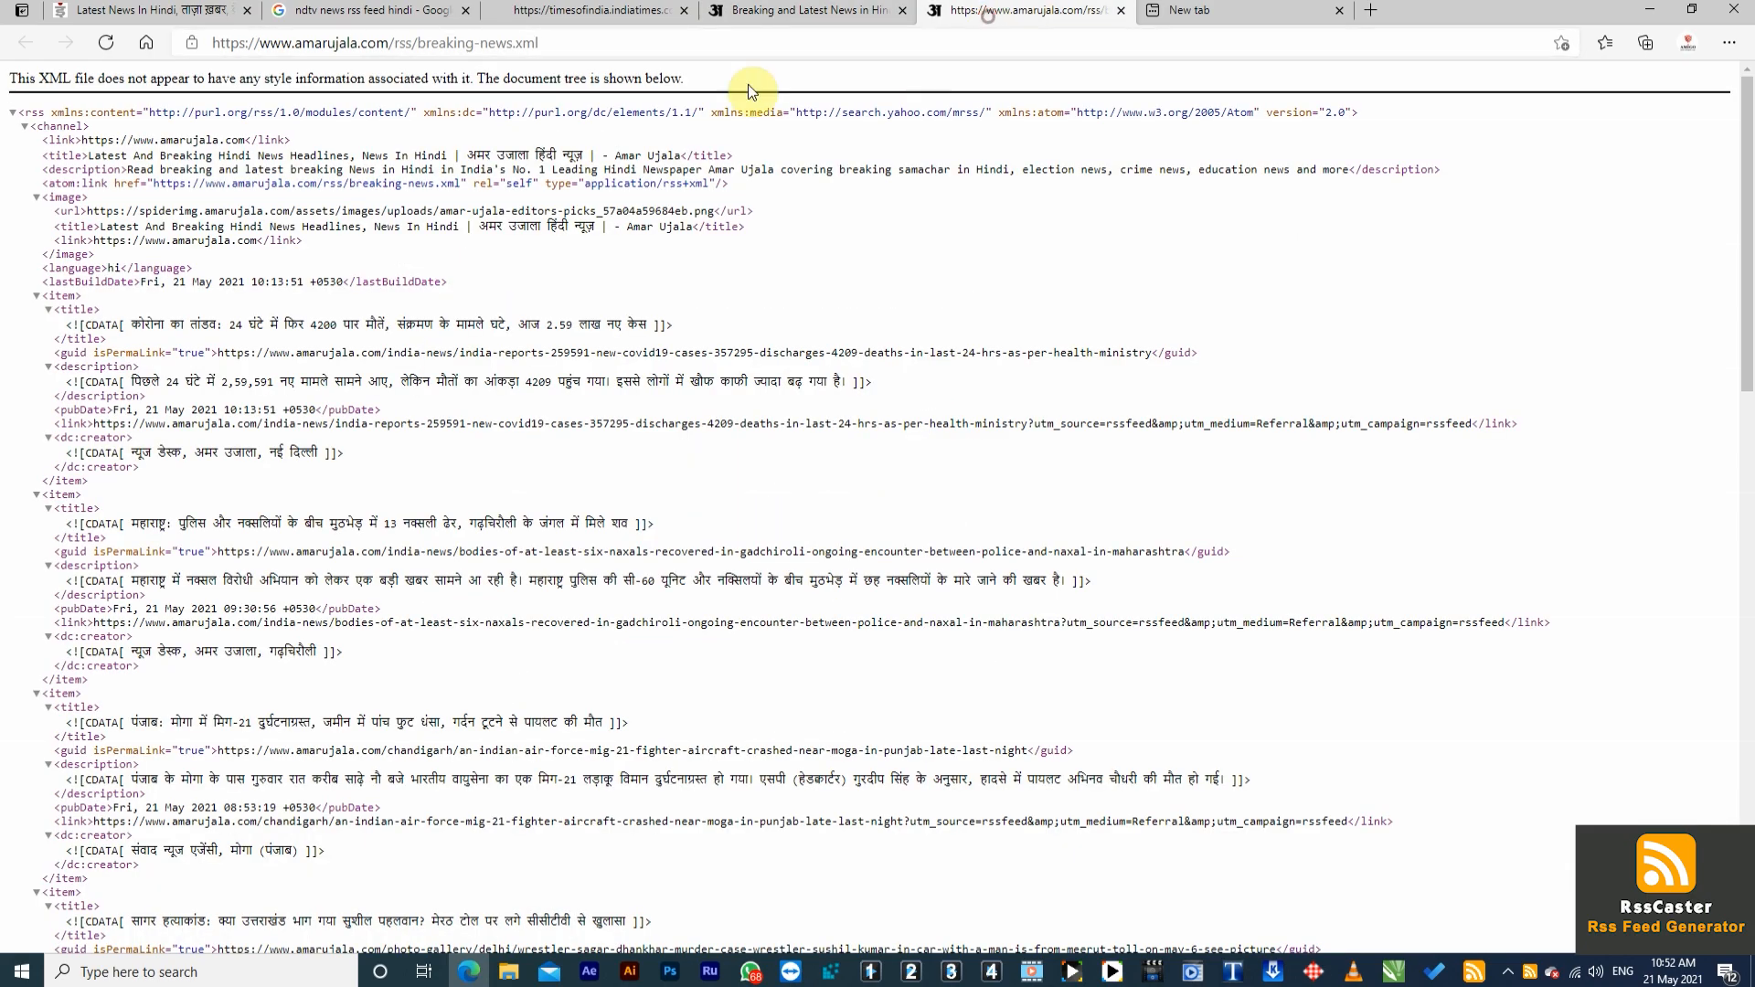
pyautogui.click(164, 43)
pyautogui.hotkey('ctrl', 'c')
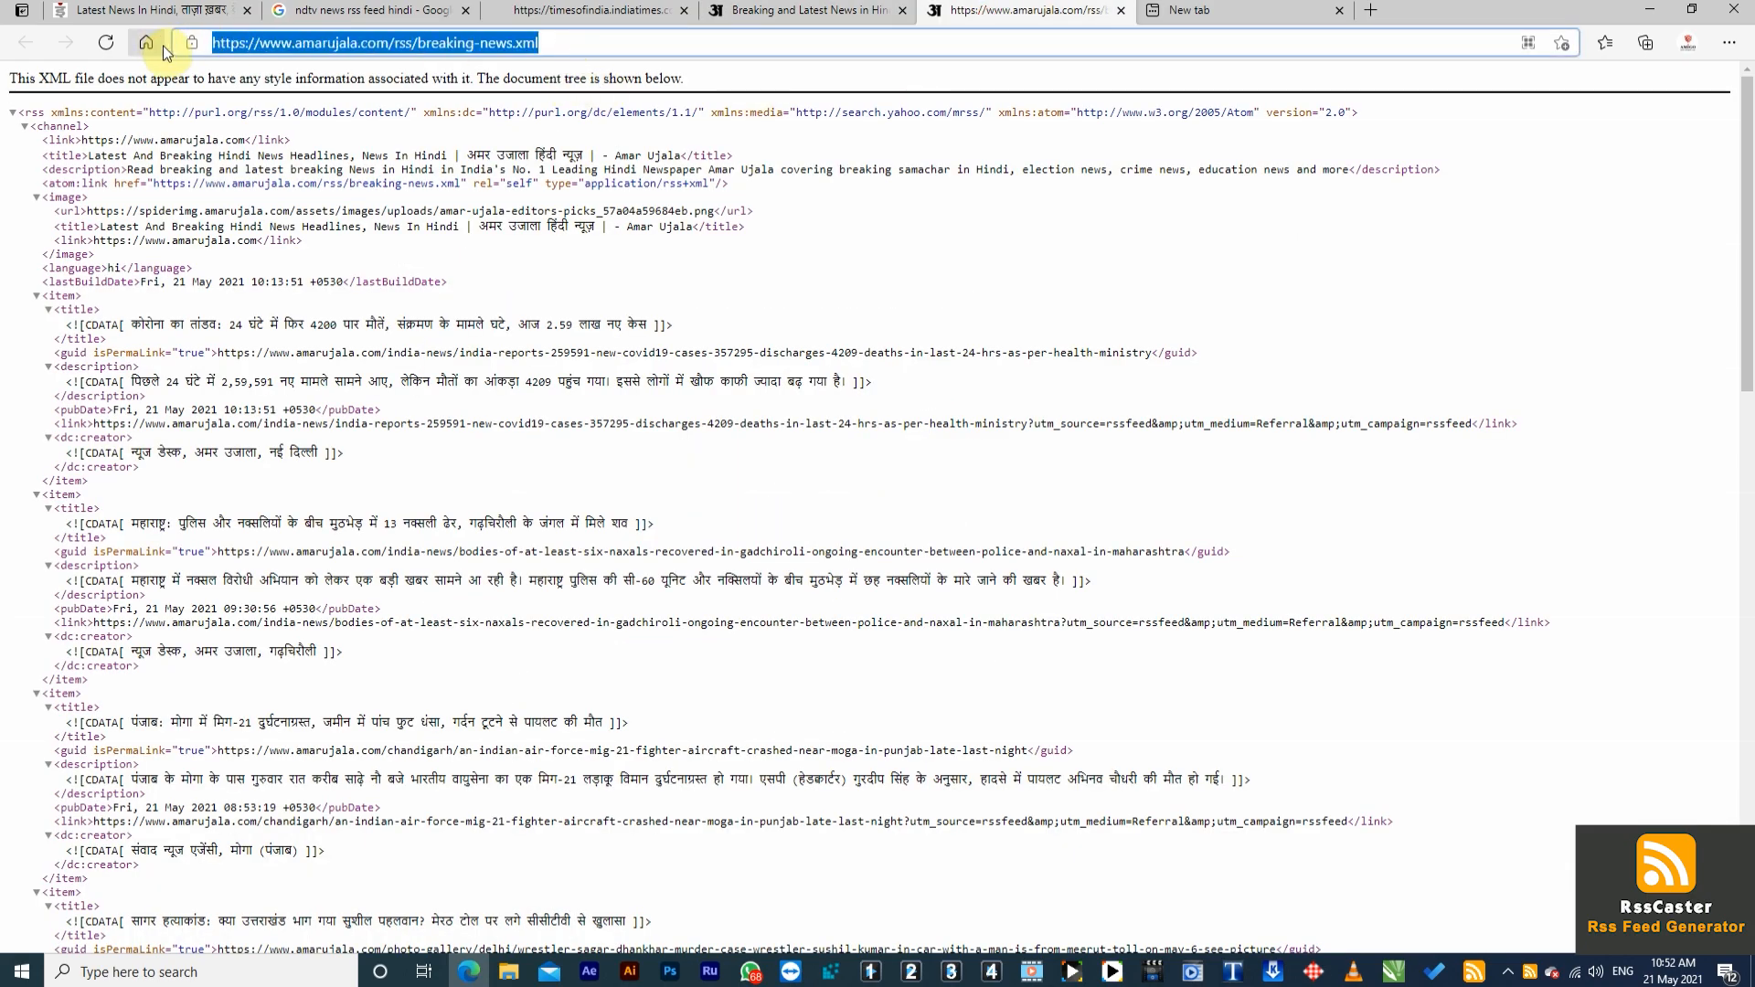
pyautogui.click(1651, 10)
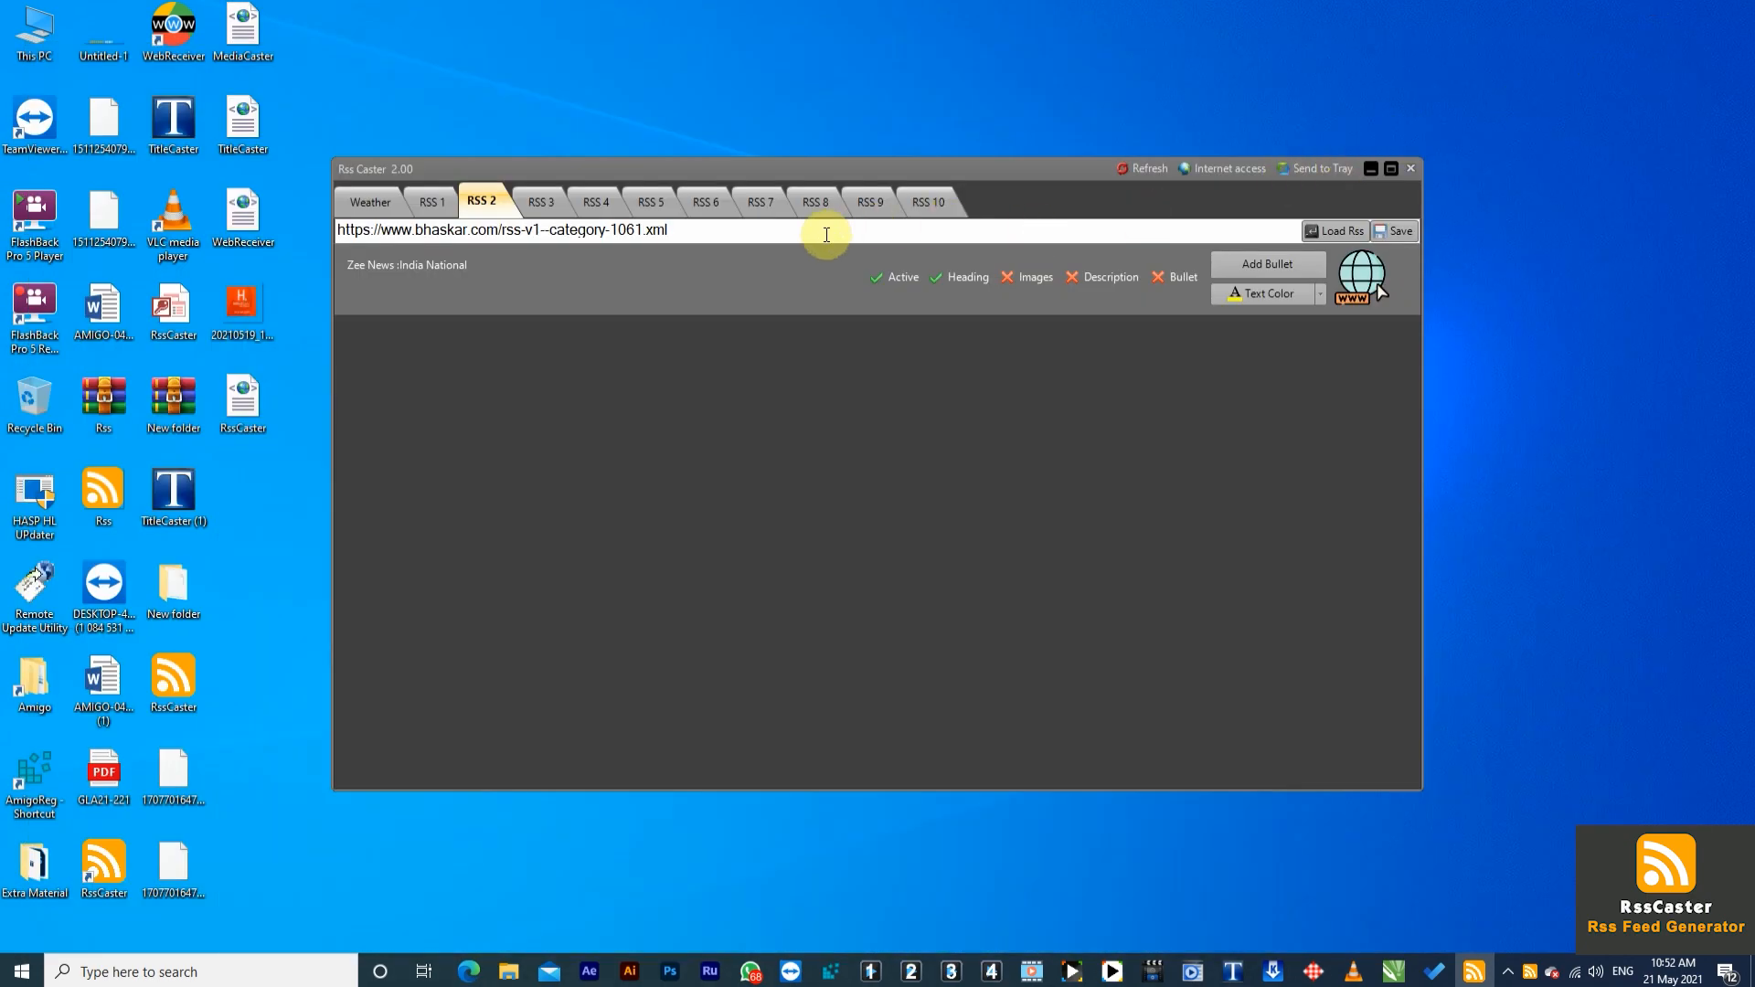
pyautogui.moveTo(721, 229); pyautogui.dragTo(308, 210)
pyautogui.hotkey('ctrl', 'v')
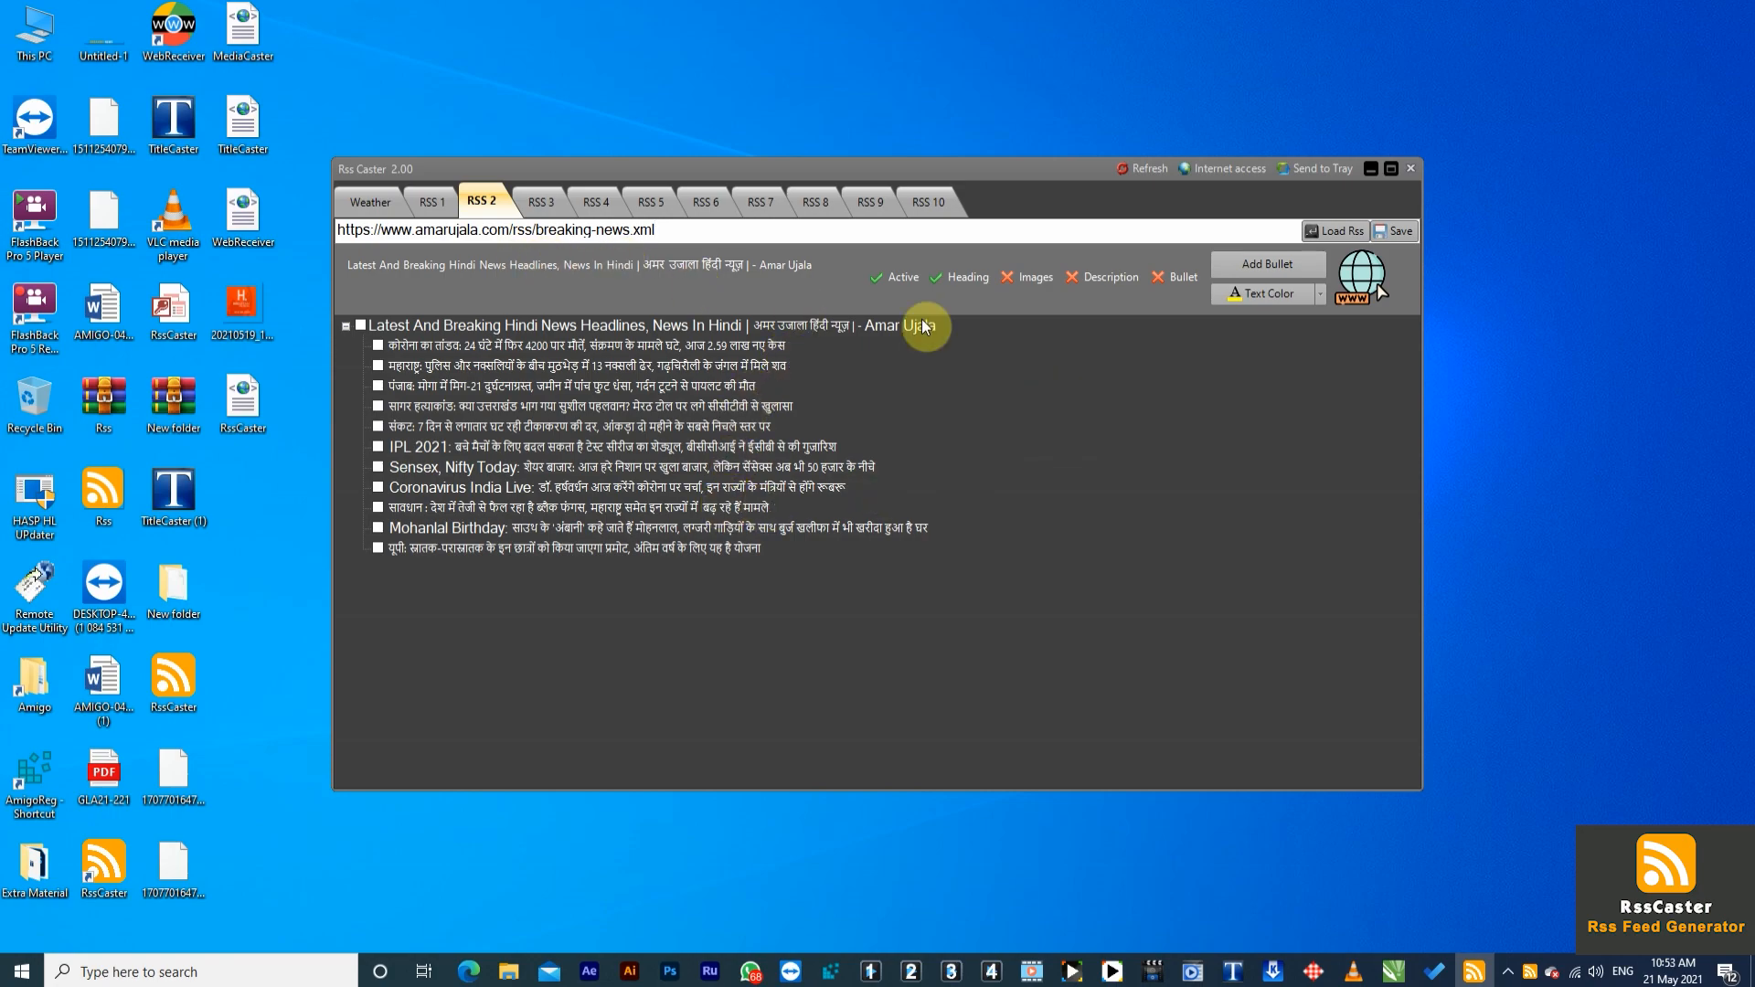
# Step: Enable images and descriptions for RSS 2, reload the feed, and look through the headlines with their descriptions
pyautogui.click(1077, 279)
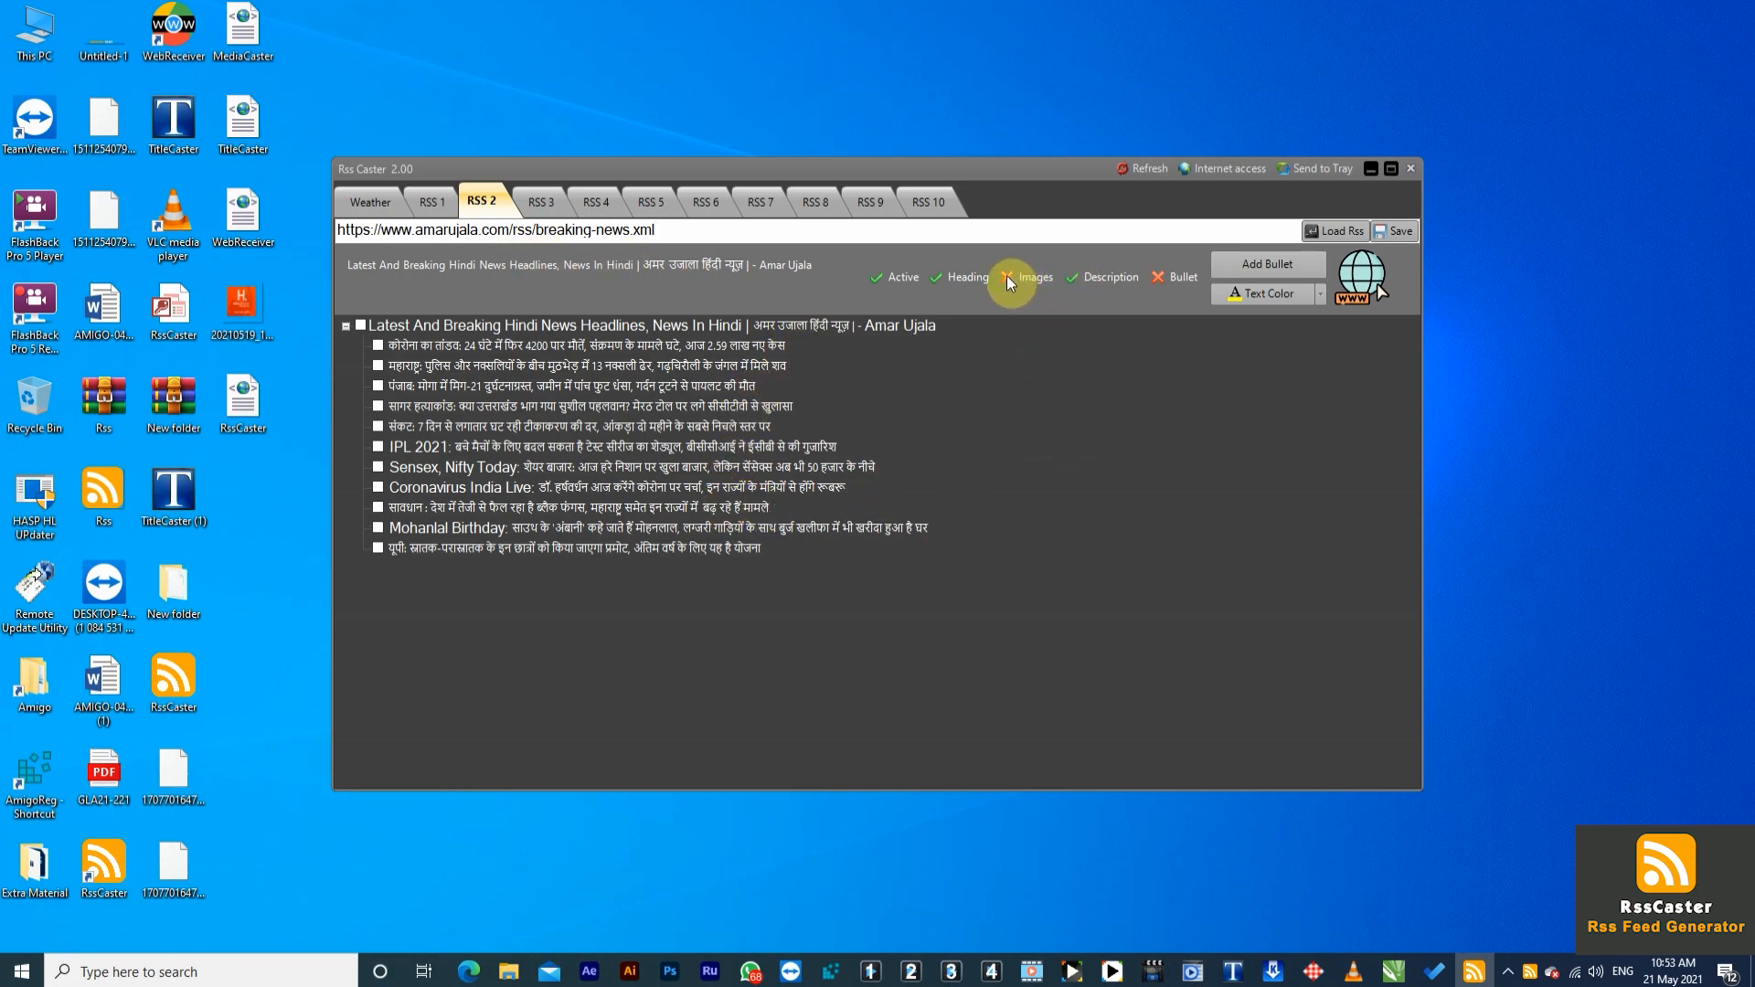
pyautogui.click(1336, 230)
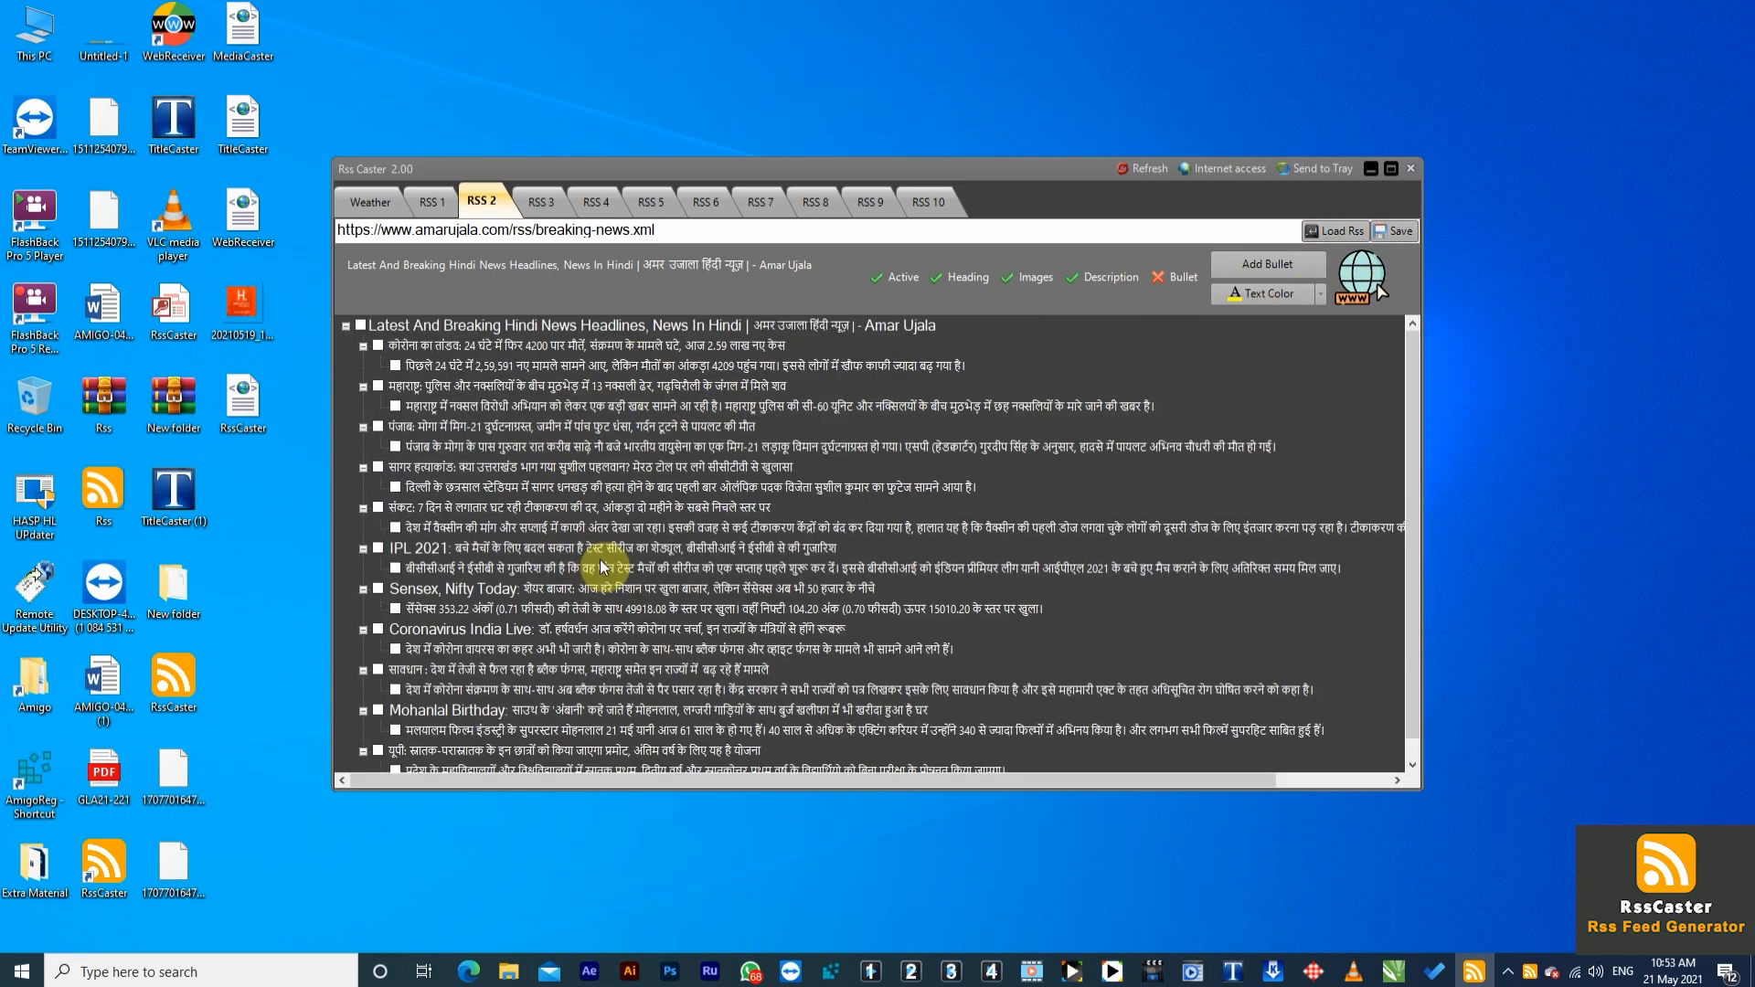
pyautogui.scroll(-1, 602, 568)
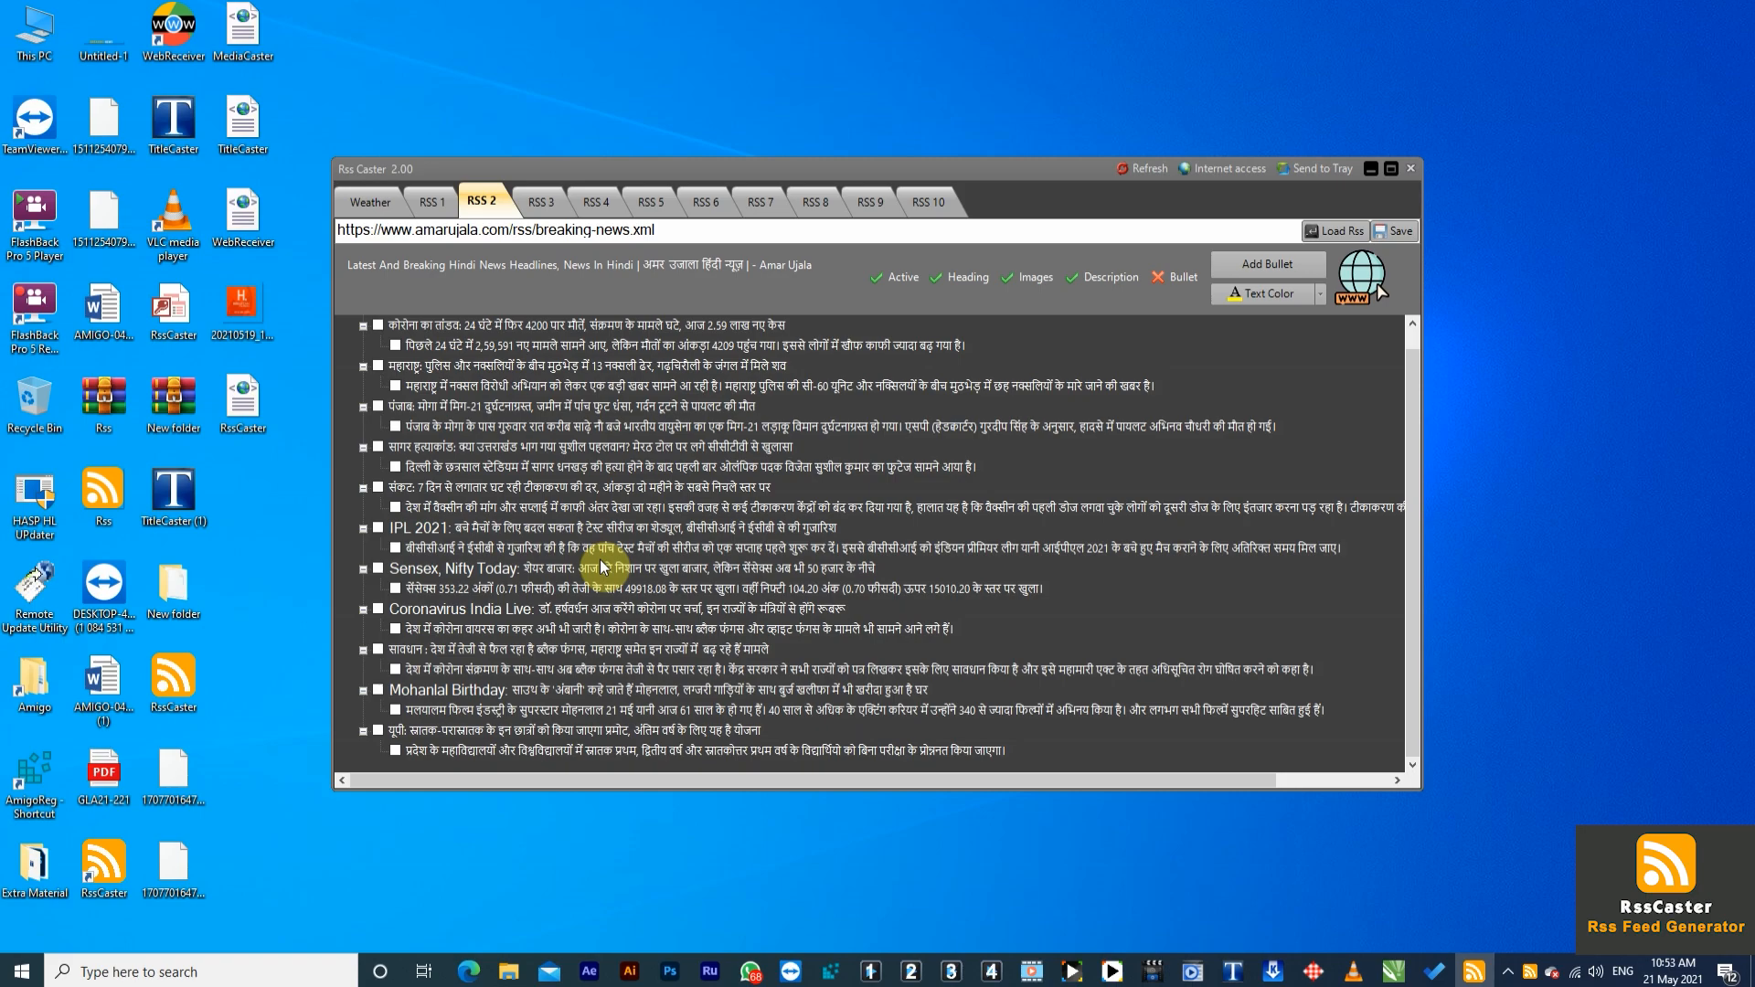
pyautogui.scroll(1, 601, 568)
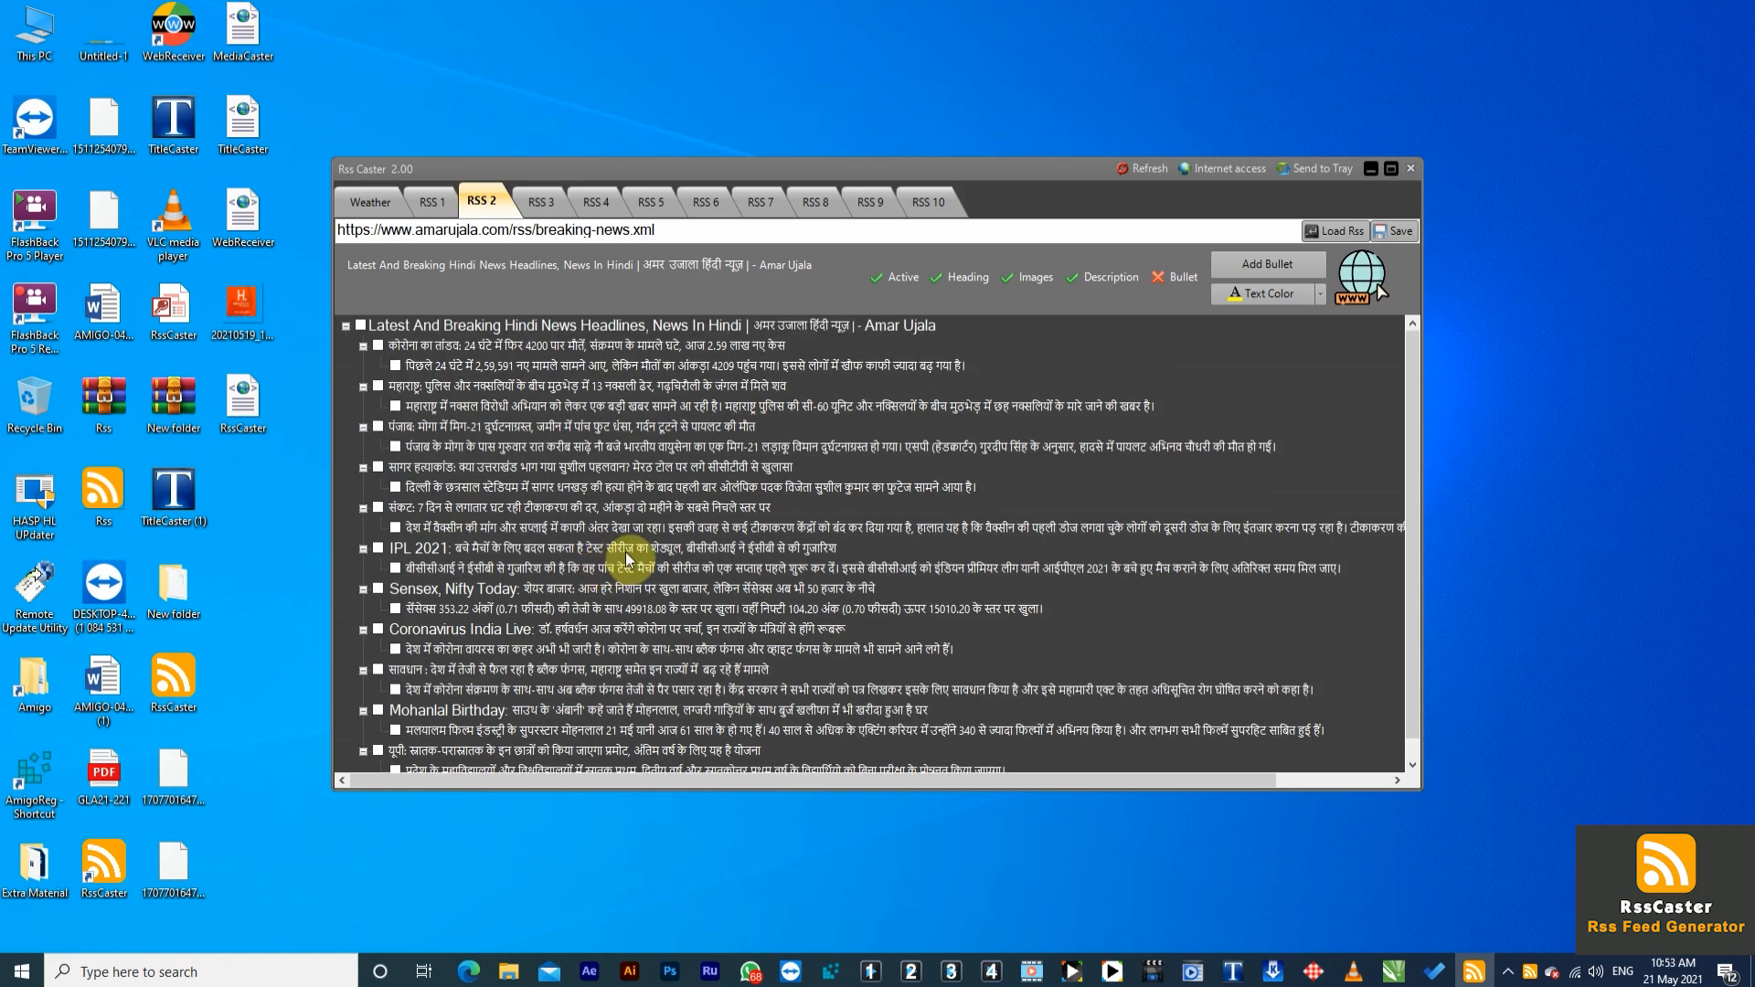
# Step: Disable images and descriptions for RSS 2 again and reload the feed with headings only
pyautogui.click(1079, 281)
pyautogui.click(1023, 280)
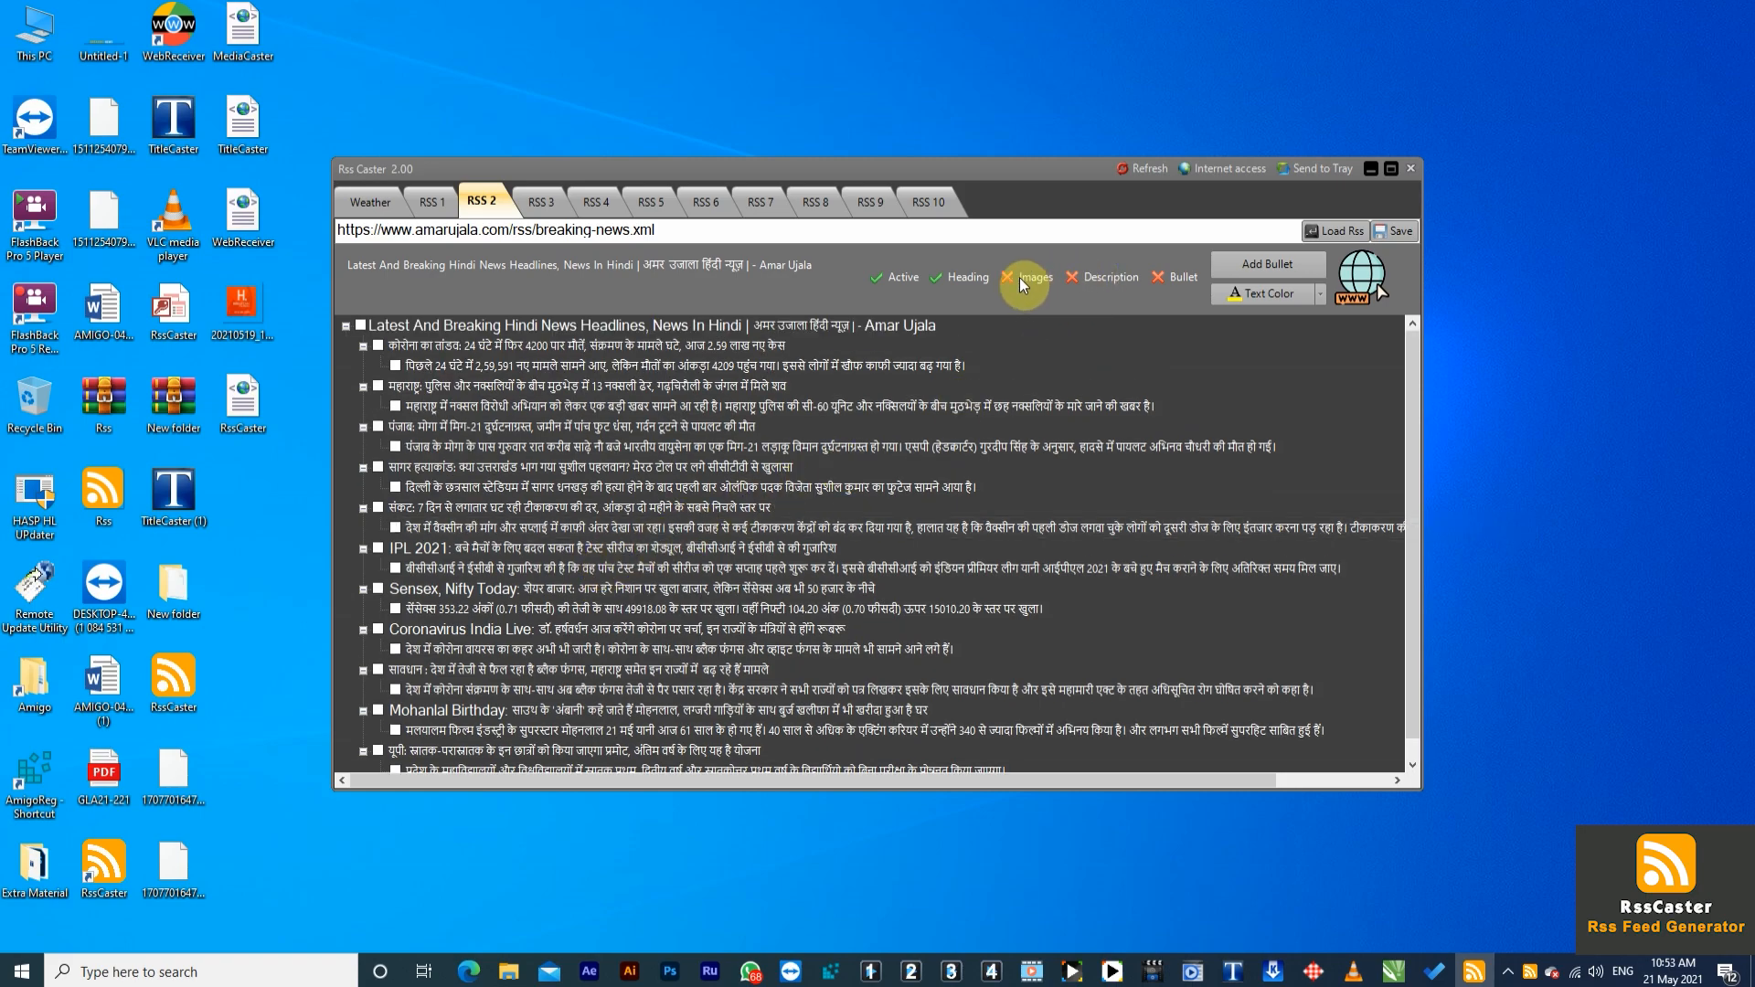
pyautogui.click(1339, 232)
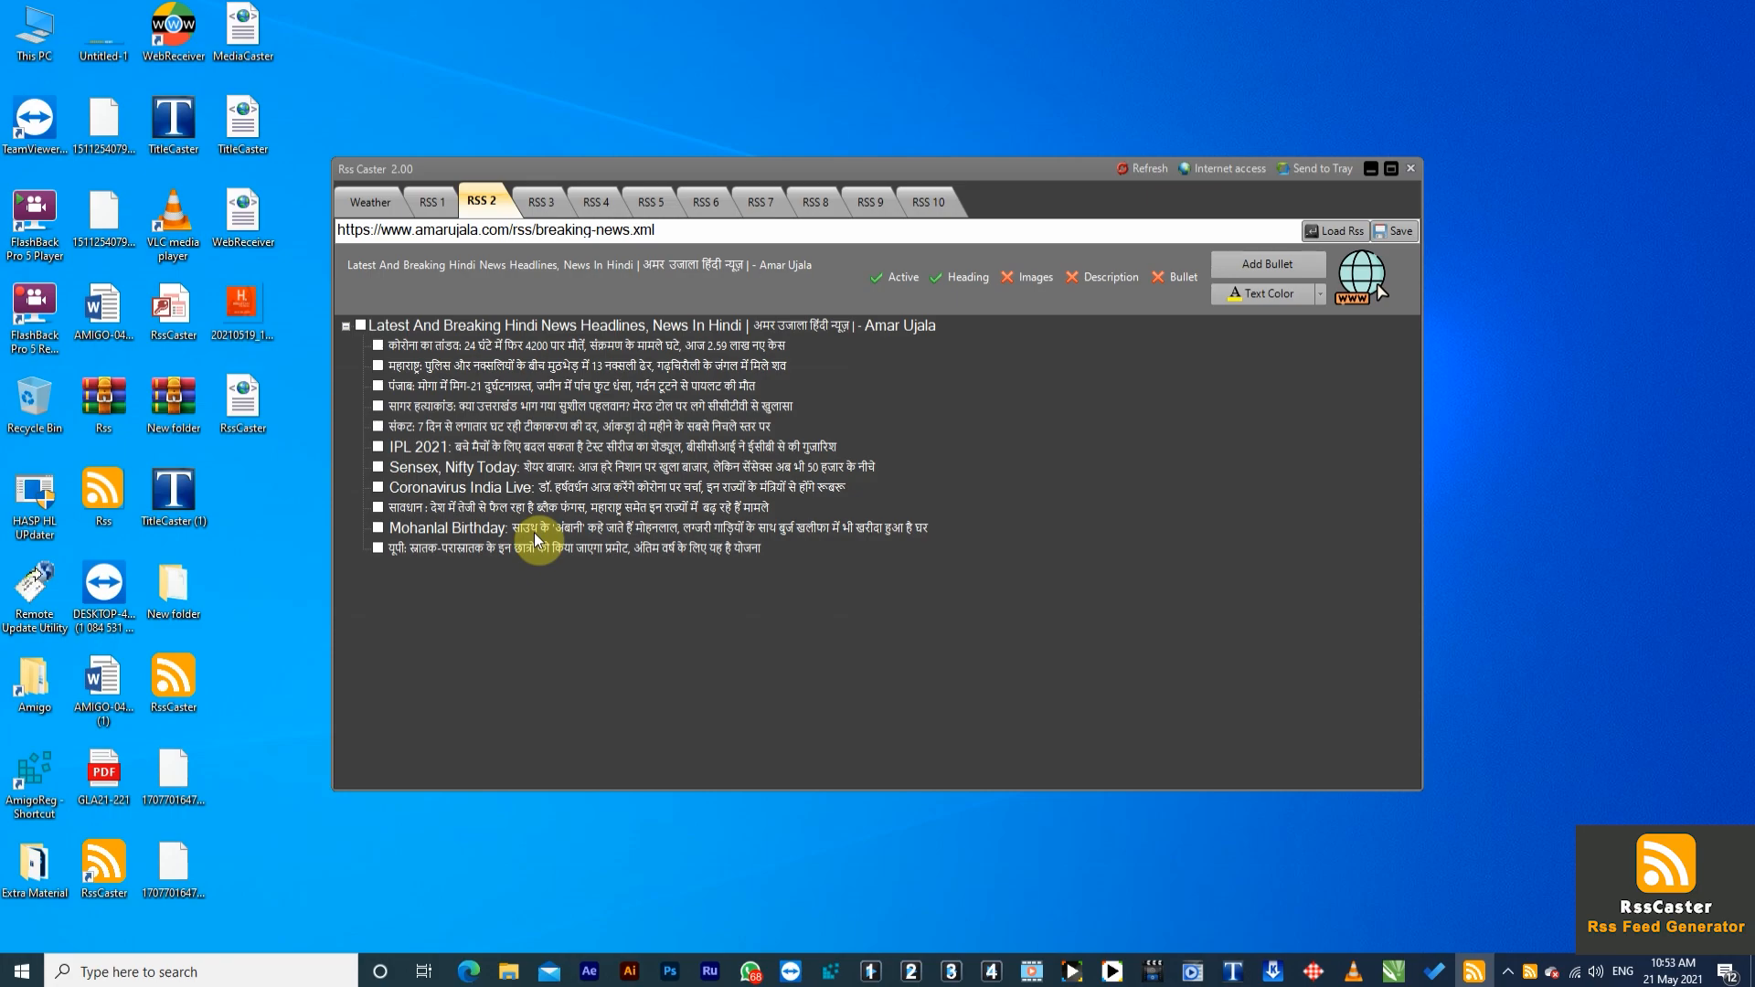
# Step: Review the feeds set up in the remaining slots up to RSS 10 and return to the city weather list
pyautogui.click(589, 205)
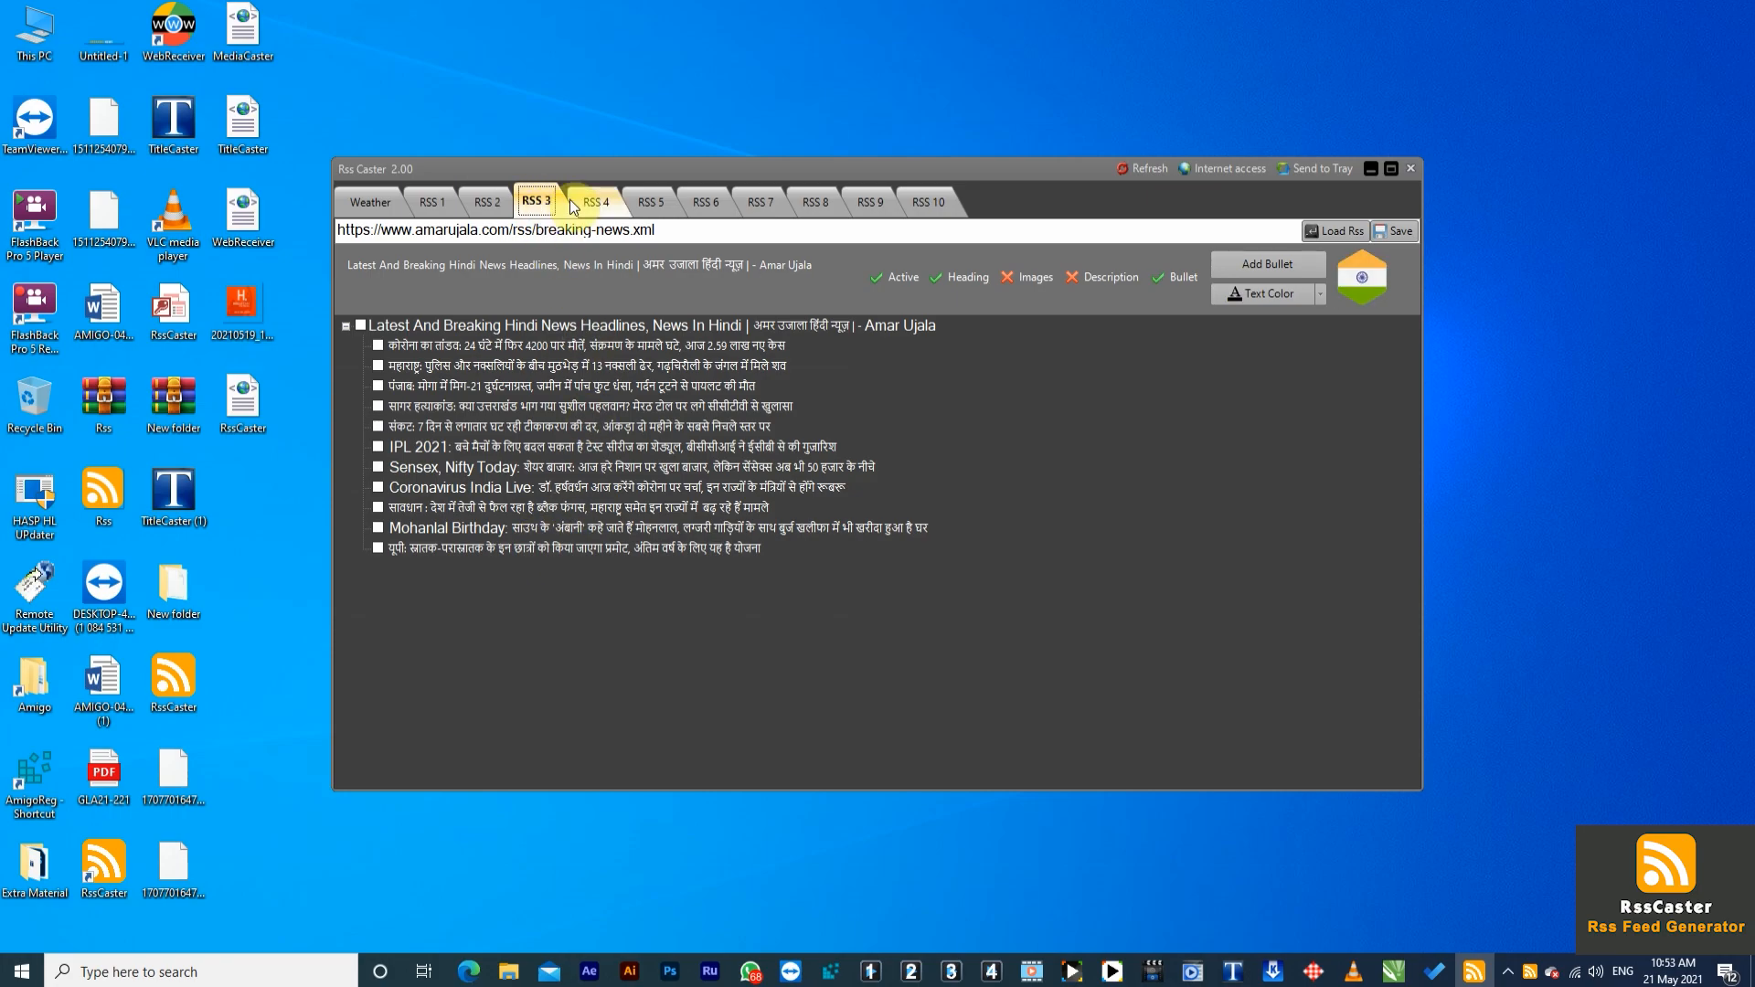
pyautogui.click(654, 205)
pyautogui.click(703, 204)
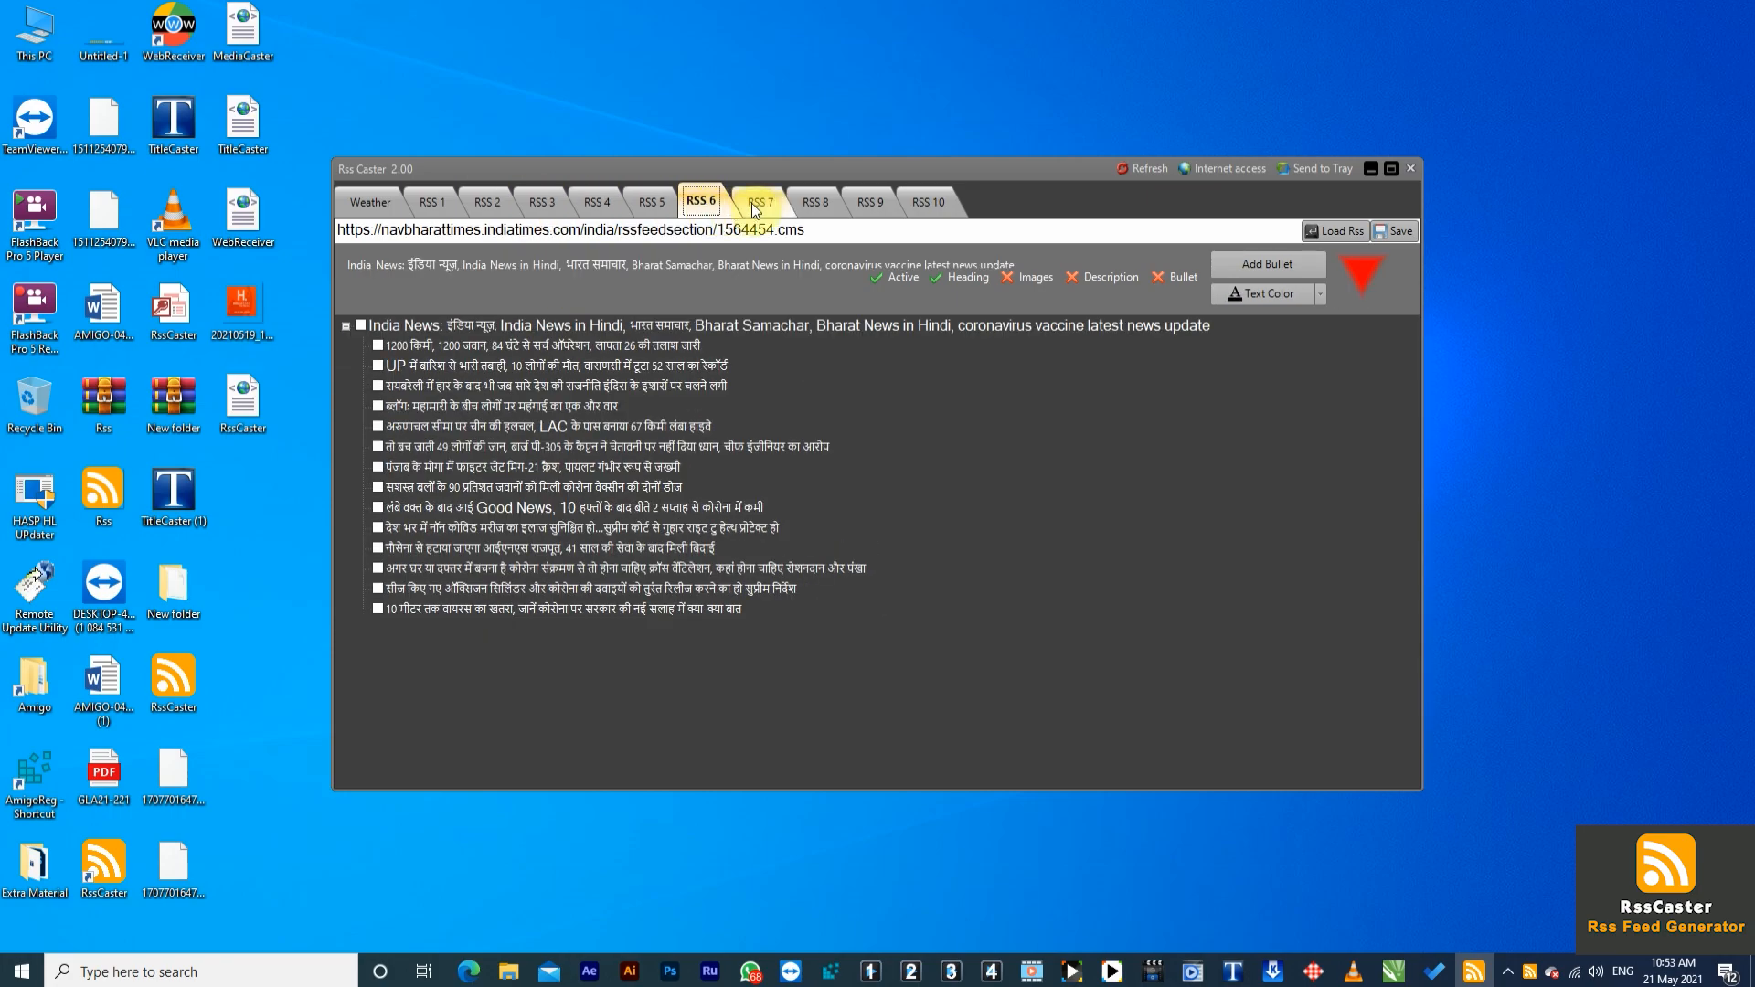
pyautogui.click(757, 204)
pyautogui.click(818, 205)
pyautogui.click(870, 205)
pyautogui.click(921, 205)
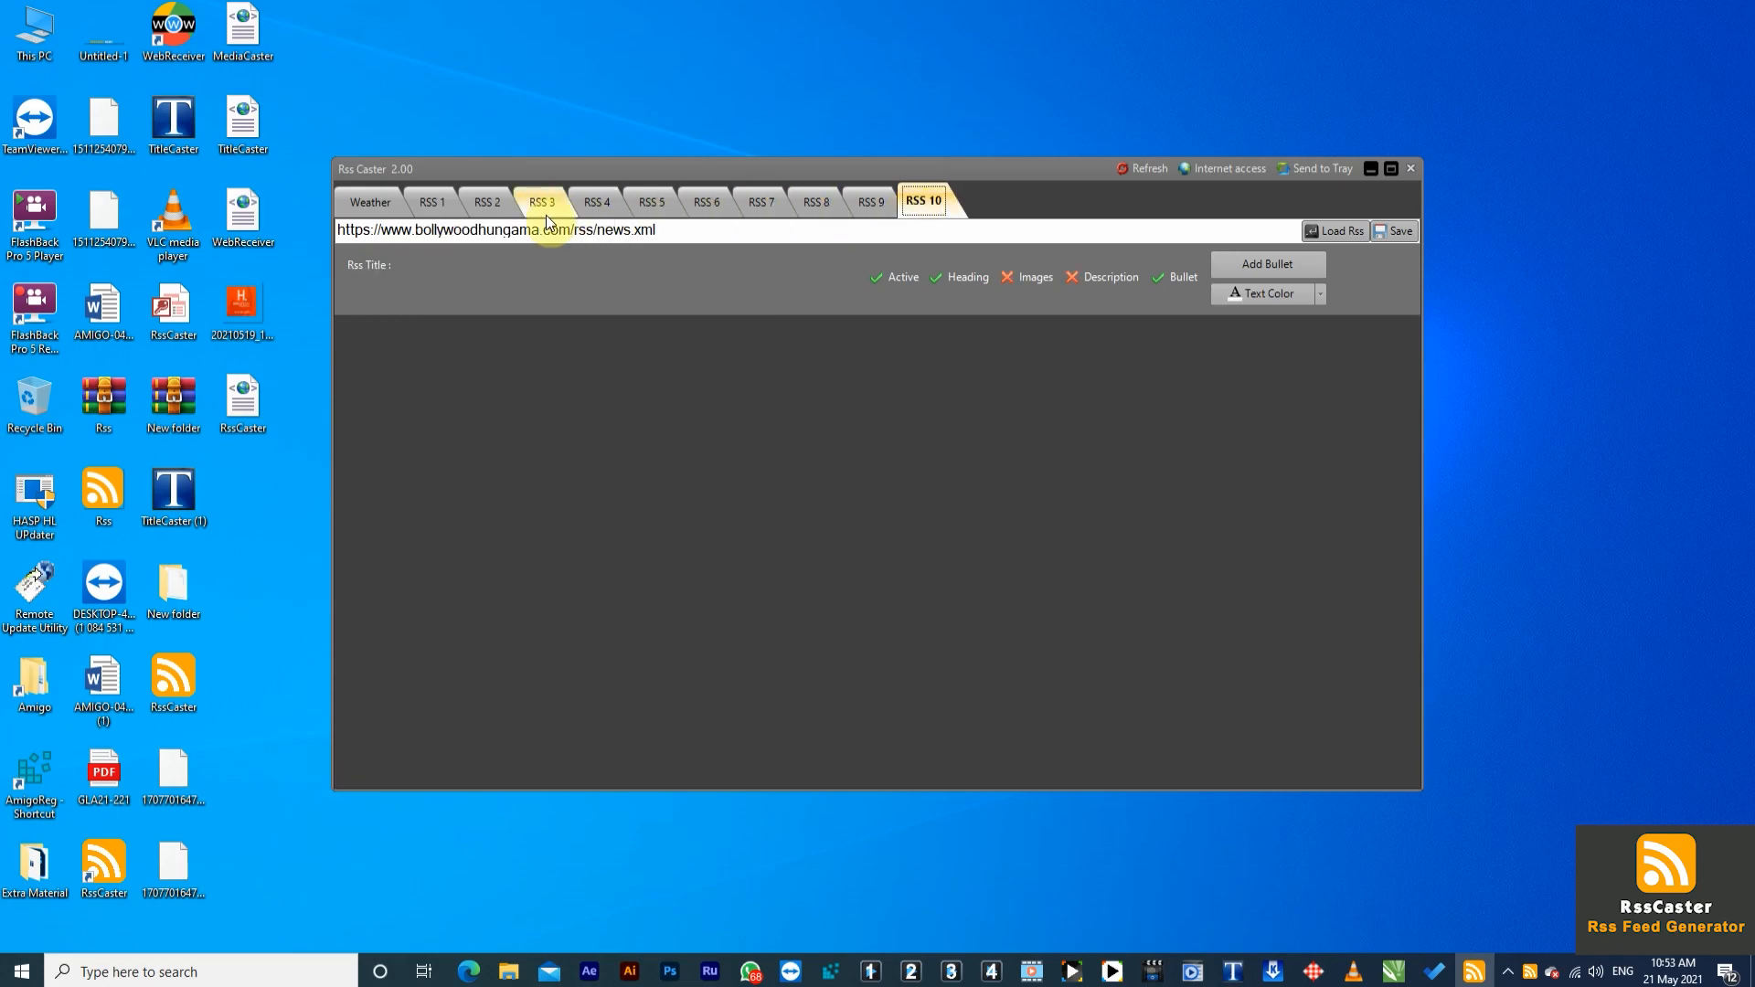
pyautogui.click(365, 203)
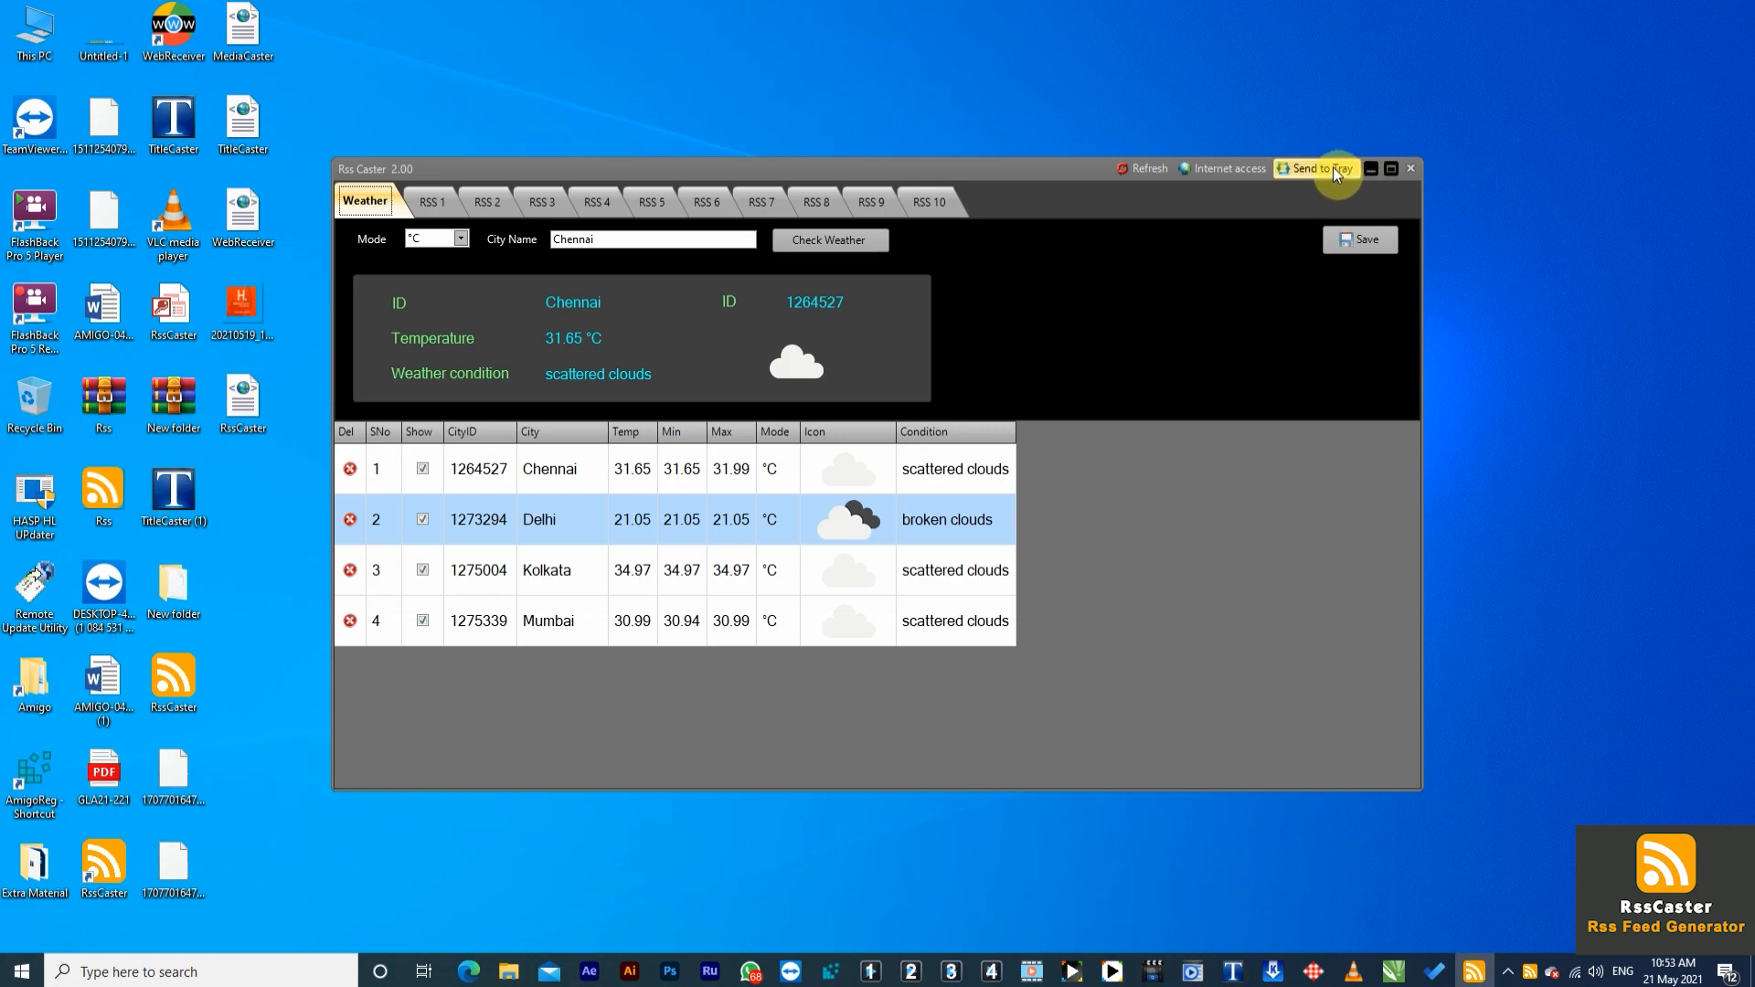
# Step: Minimize RssCaster, start TitleCaster, and load the Waither001 composition from the saved compositions
pyautogui.click(1371, 169)
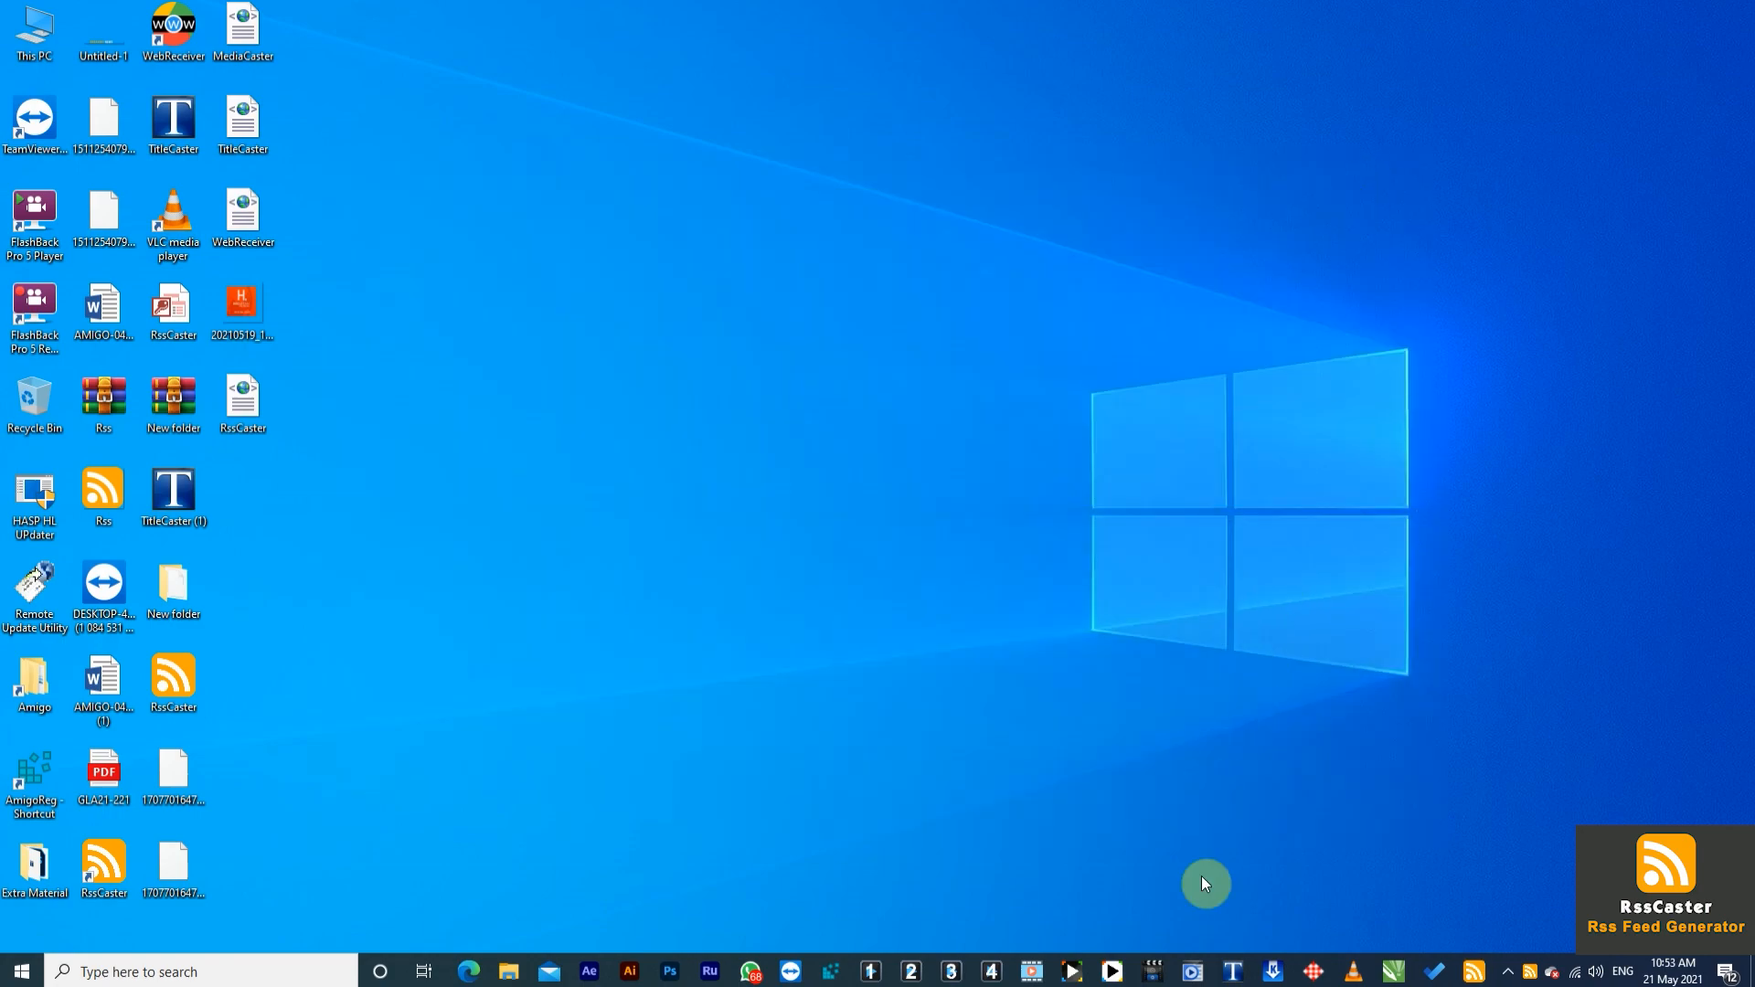
pyautogui.click(1234, 974)
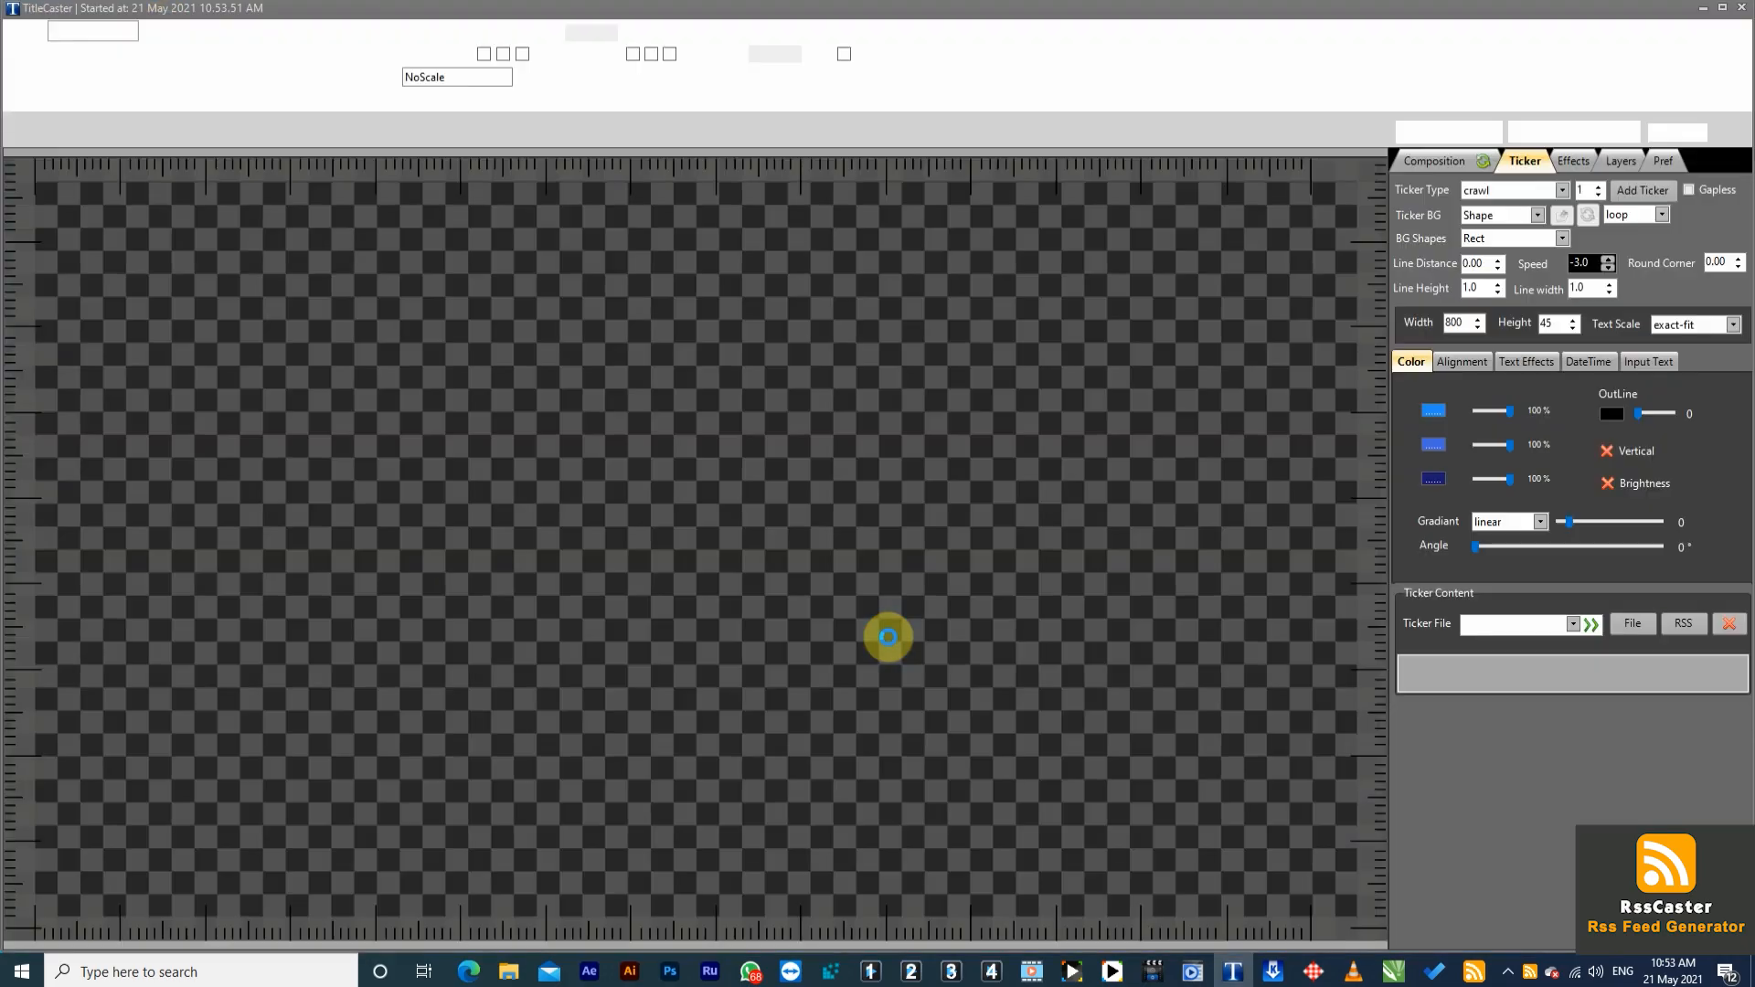
pyautogui.click(1435, 159)
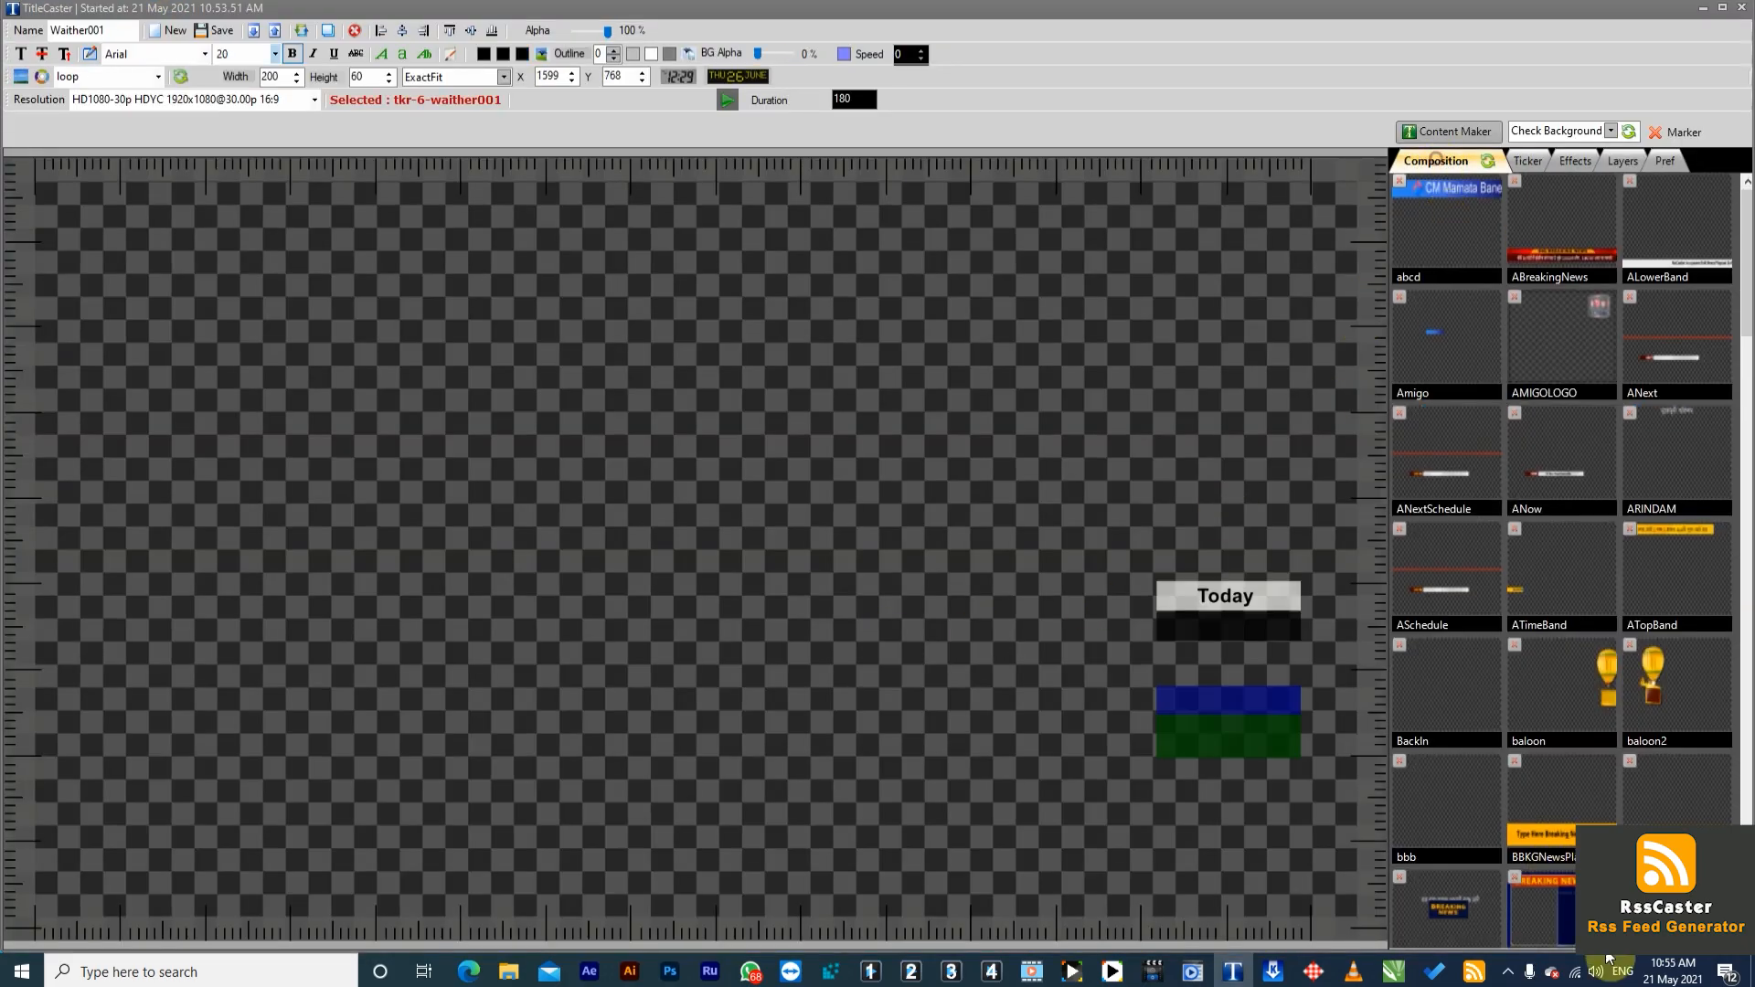
pyautogui.scroll(-10, 1611, 818)
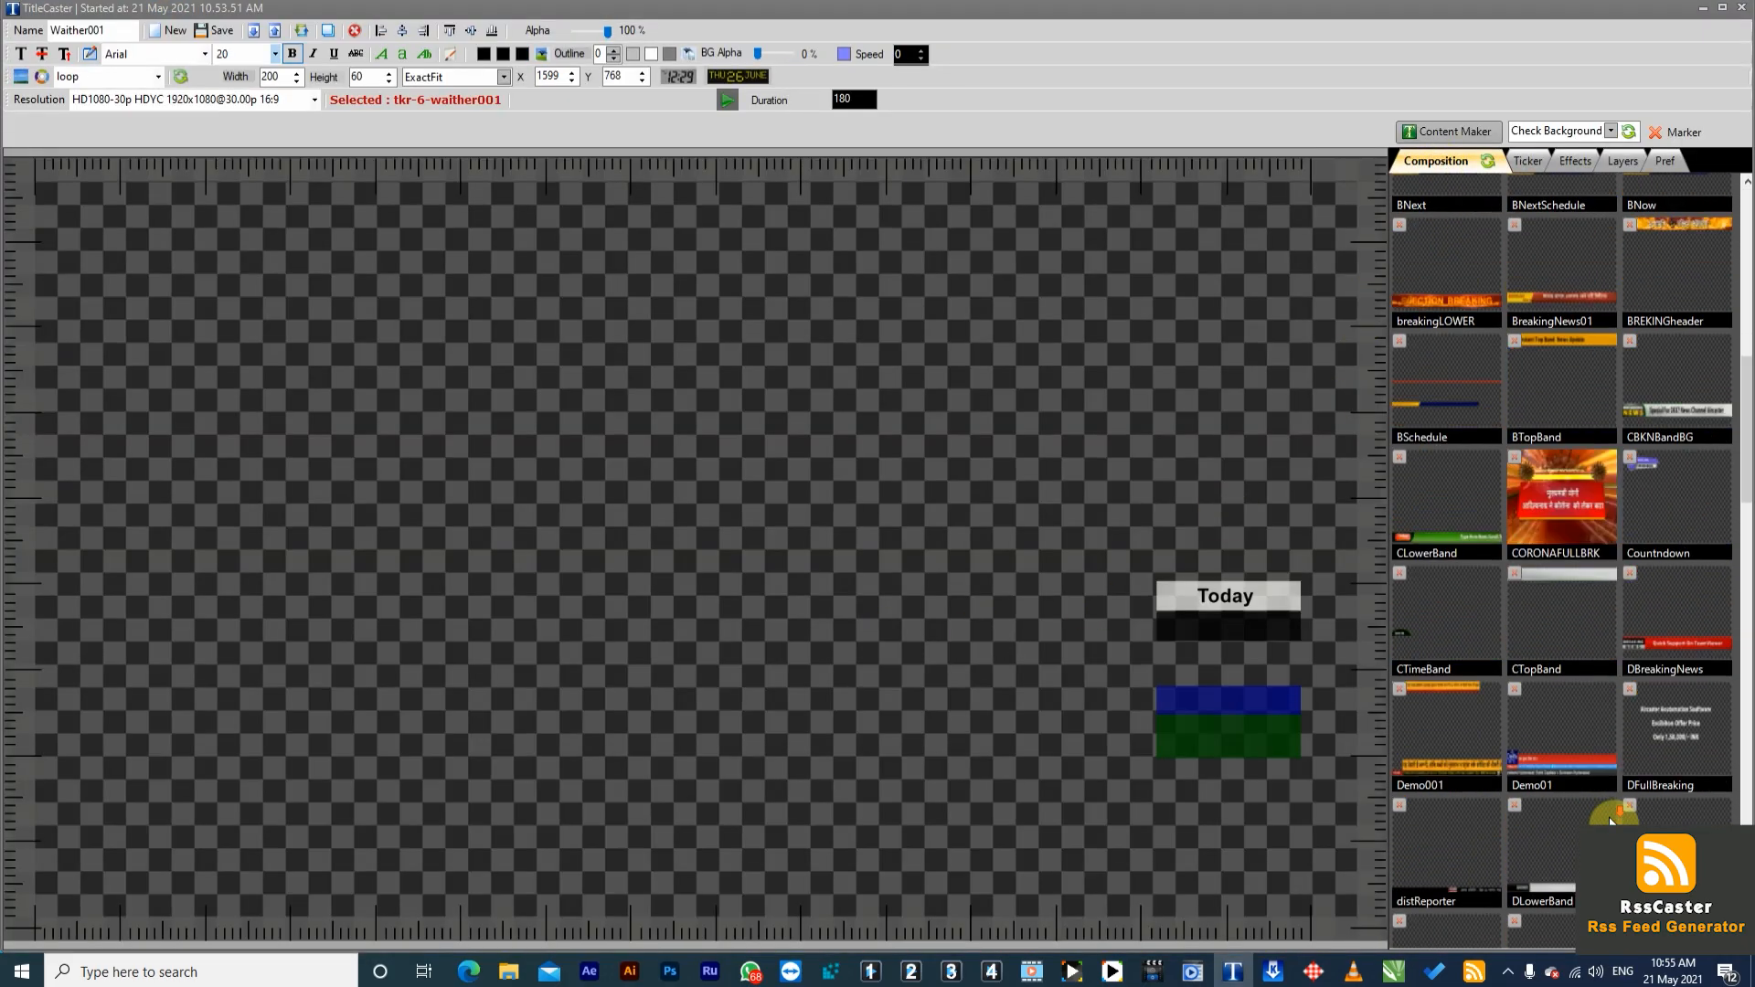
pyautogui.scroll(-10, 1611, 819)
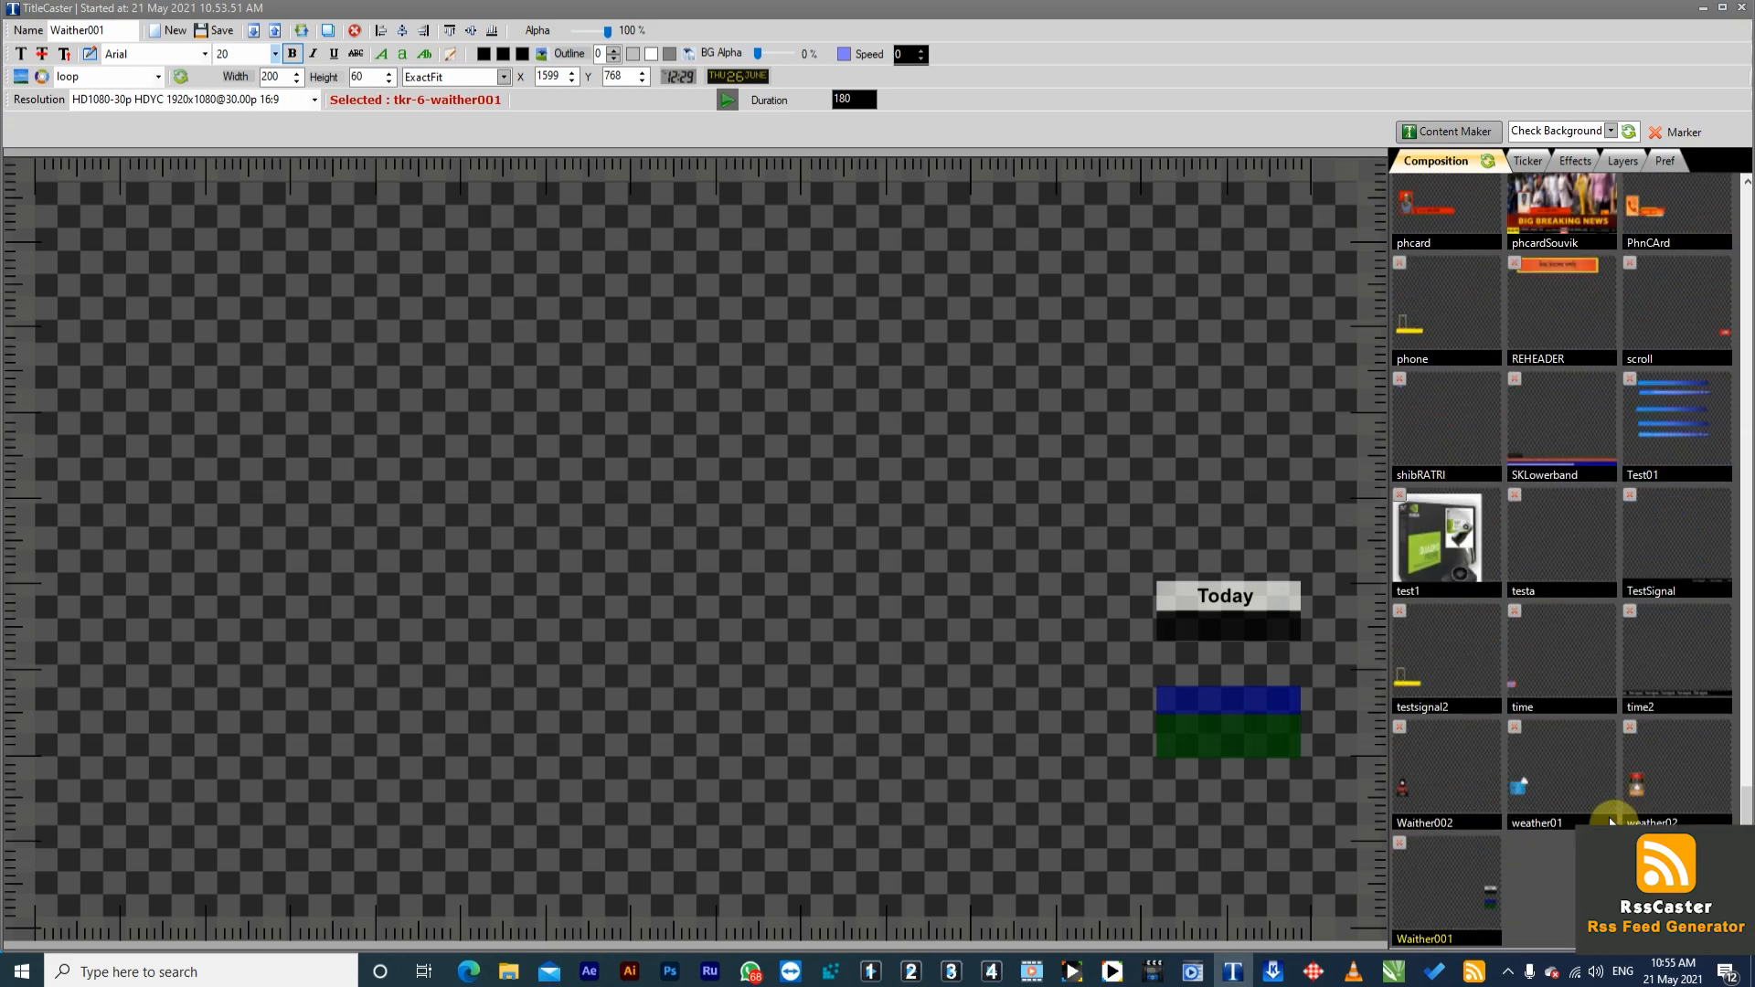
pyautogui.click(1474, 884)
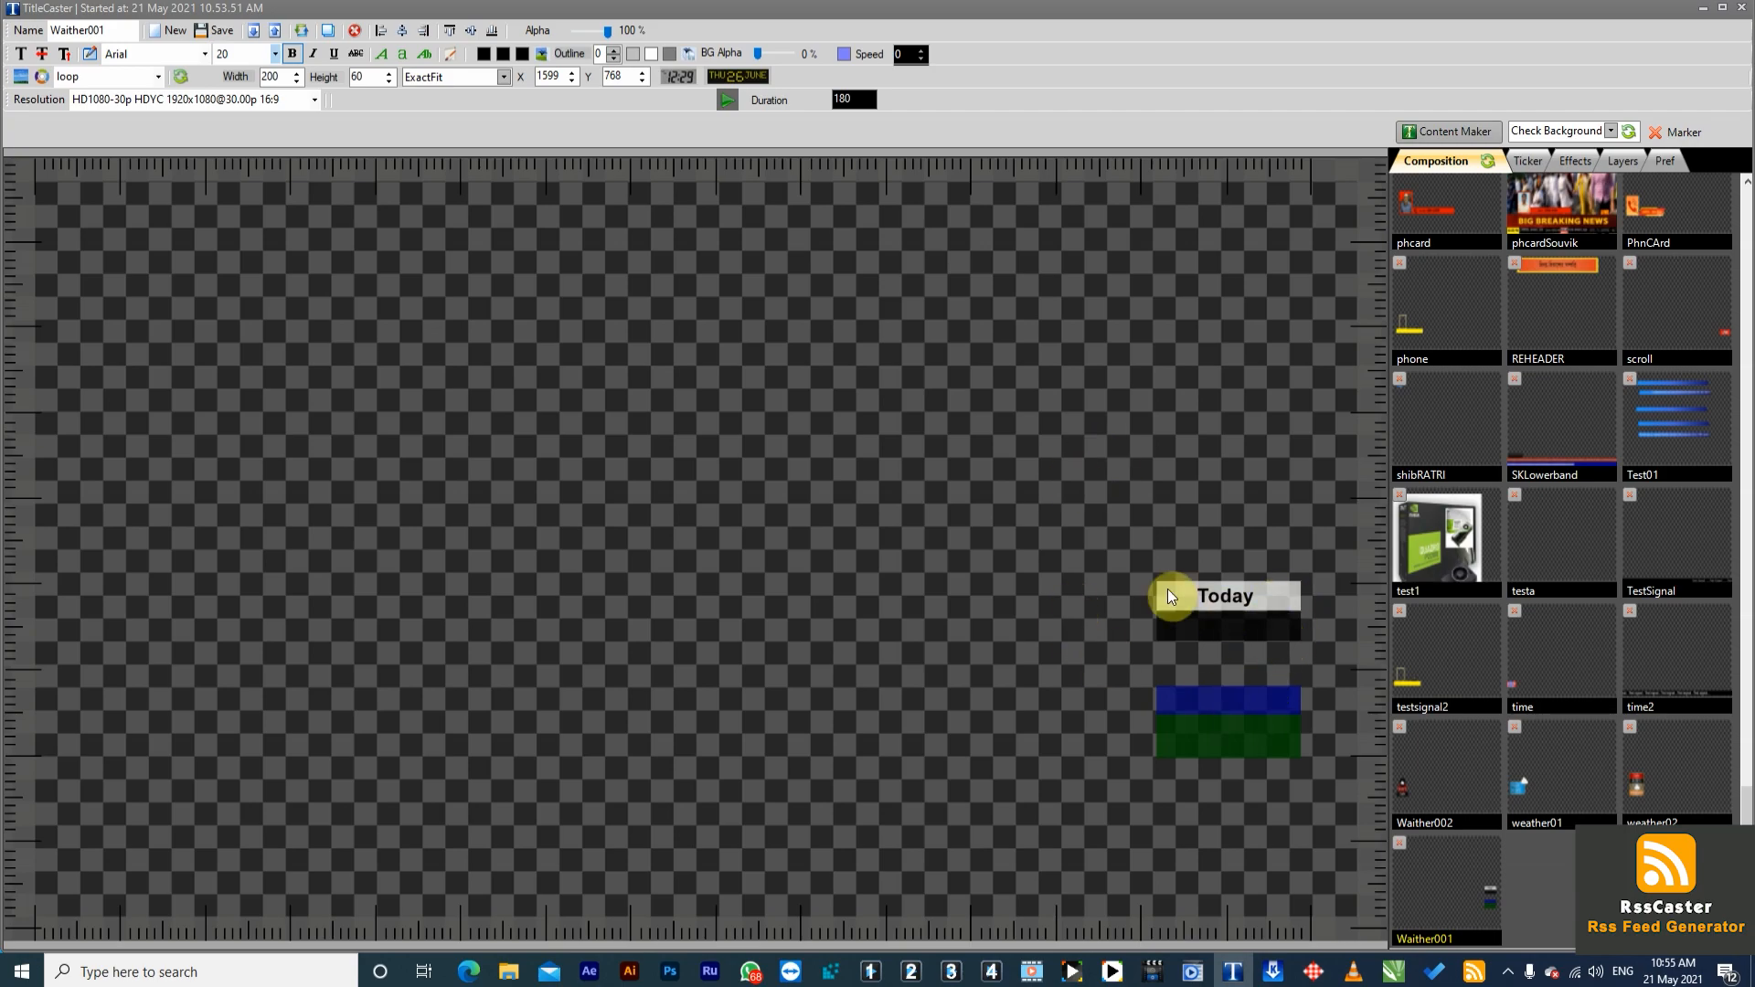
# Step: Select the Today heading in the weather composition and open its text for editing
pyautogui.click(1225, 603)
pyautogui.click(89, 53)
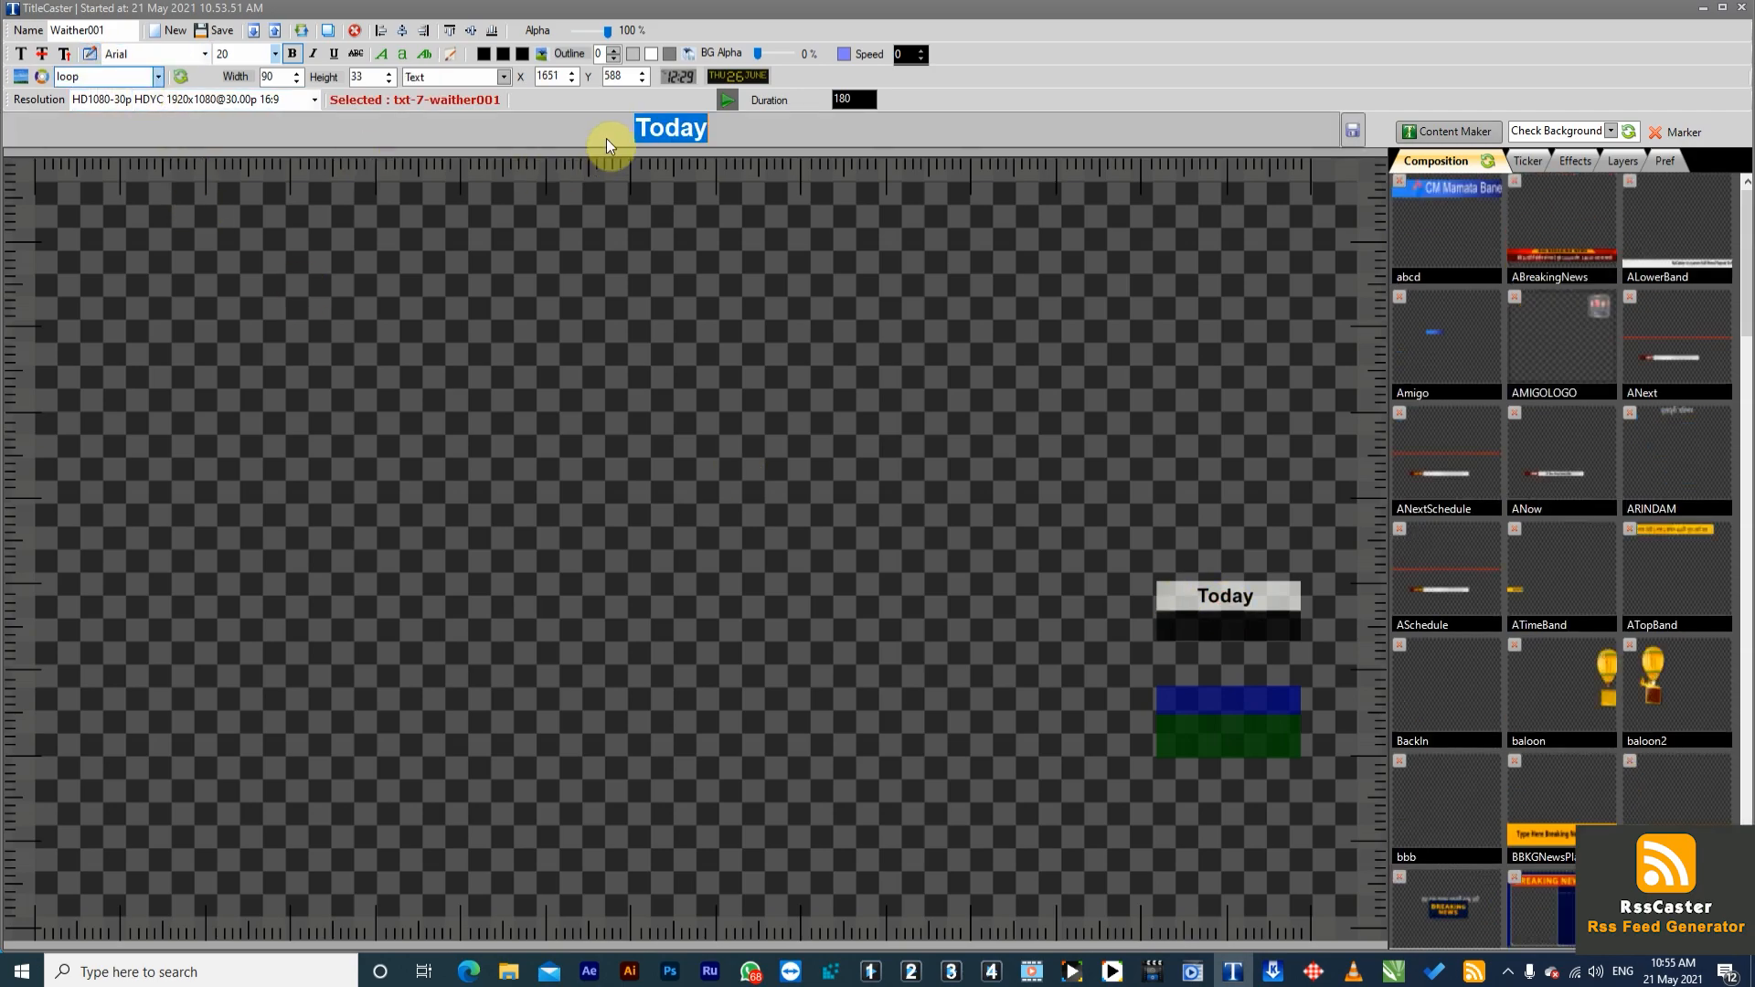
pyautogui.click(1225, 602)
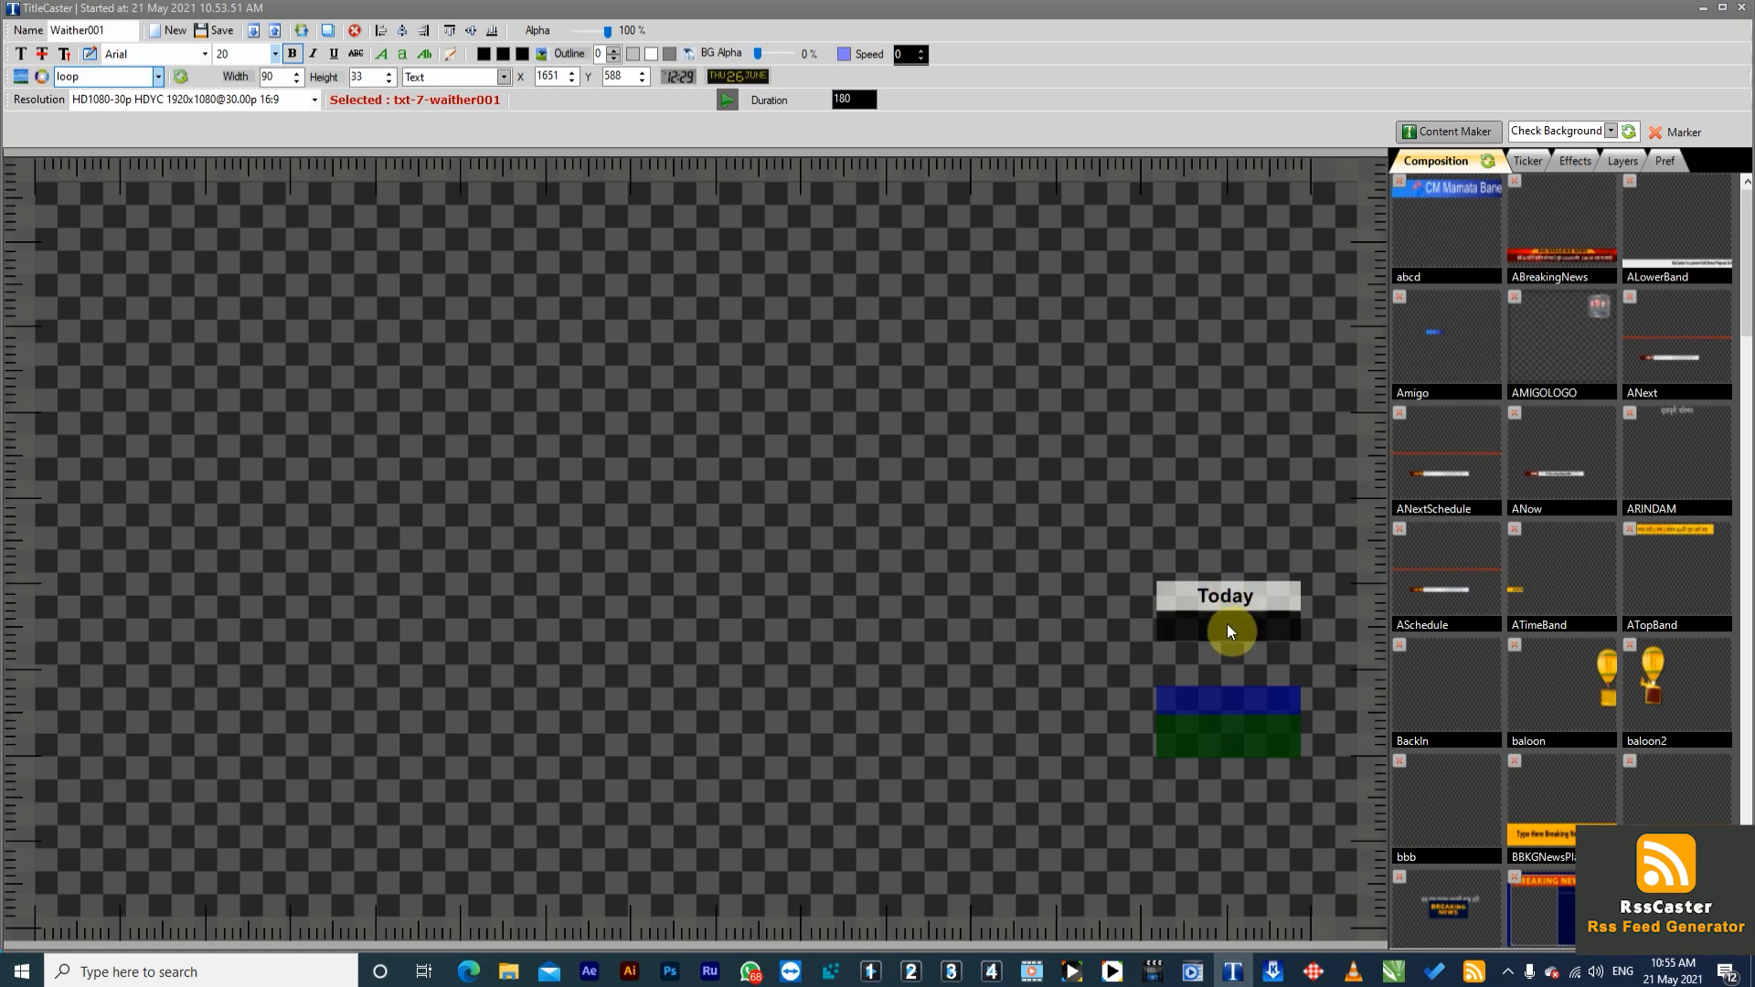
# Step: Link the black ticker band below the Today heading to the City text file in RSSCaster's Weather folder
pyautogui.click(1522, 162)
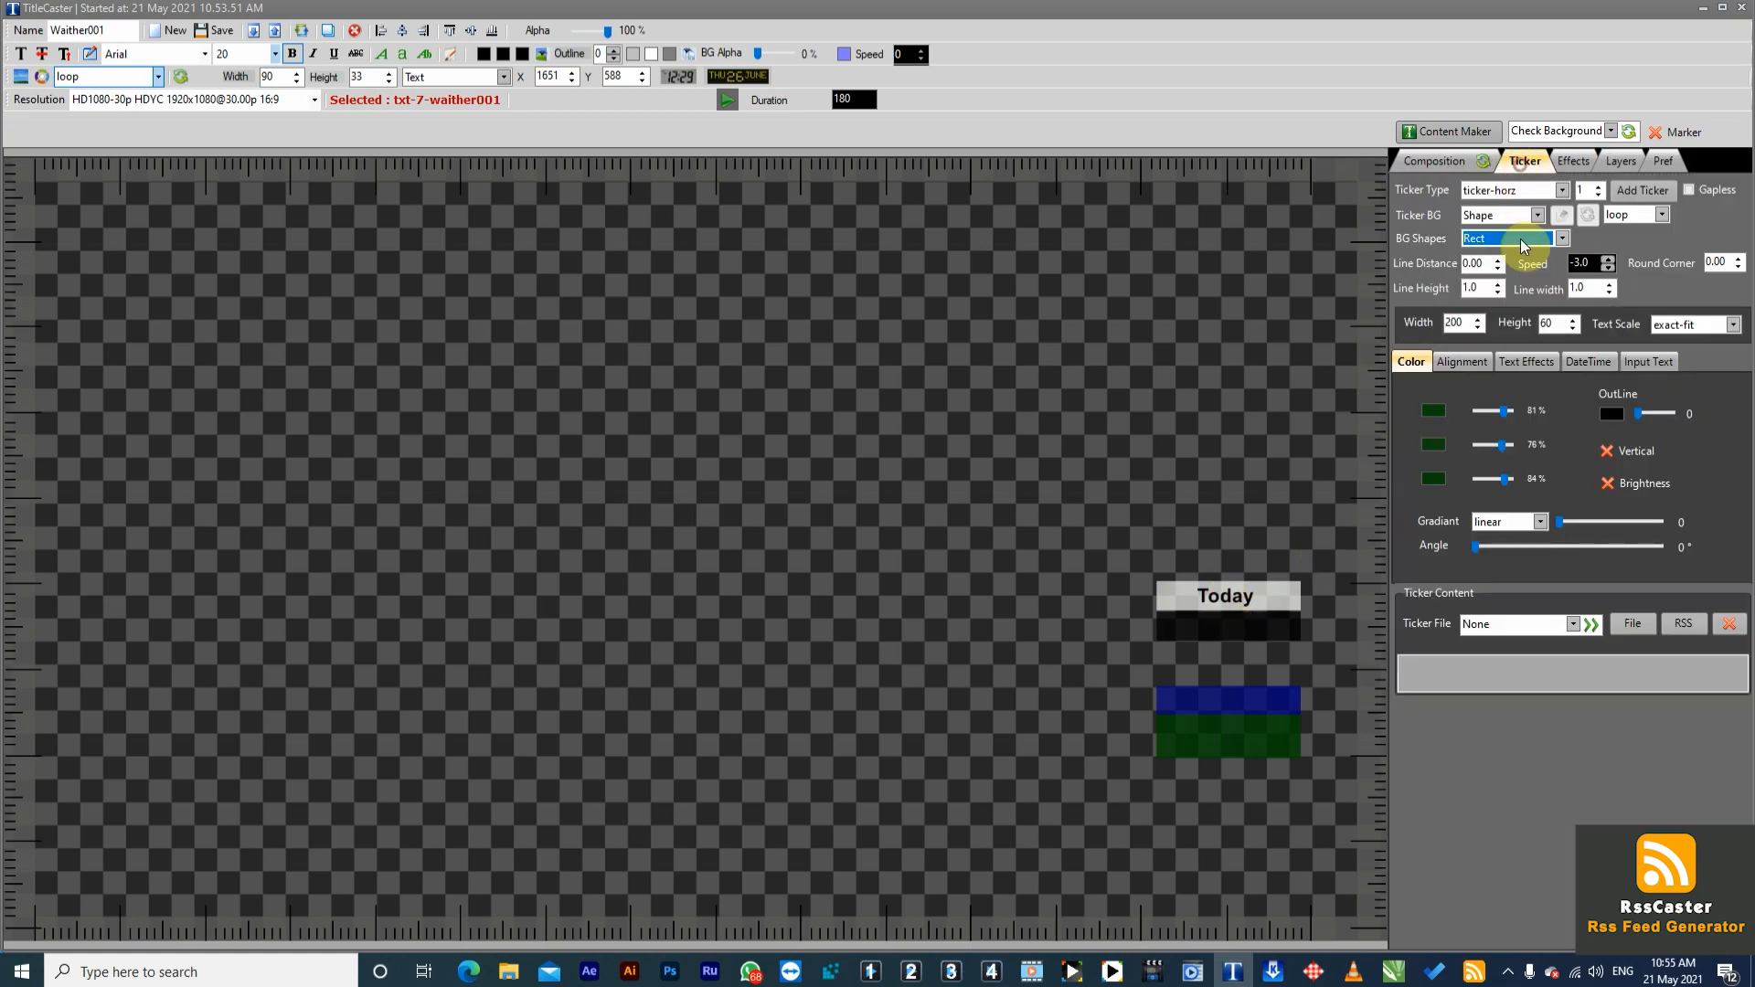
pyautogui.click(1684, 625)
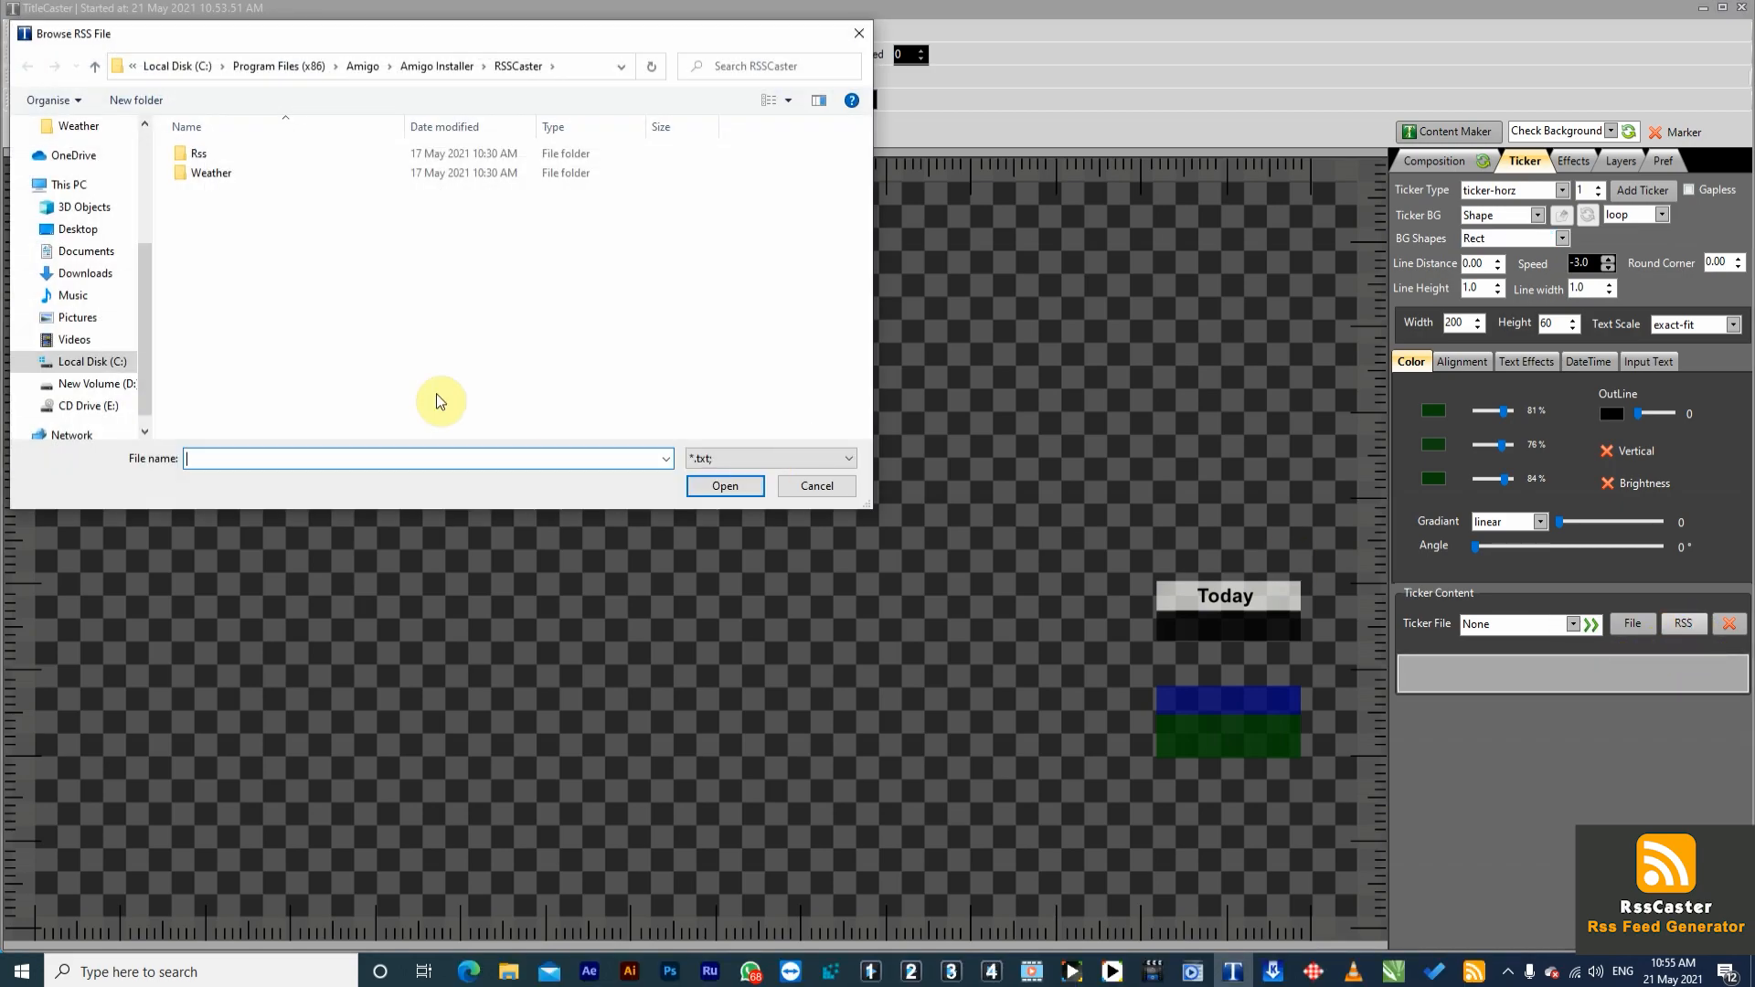
pyautogui.doubleClick(204, 173)
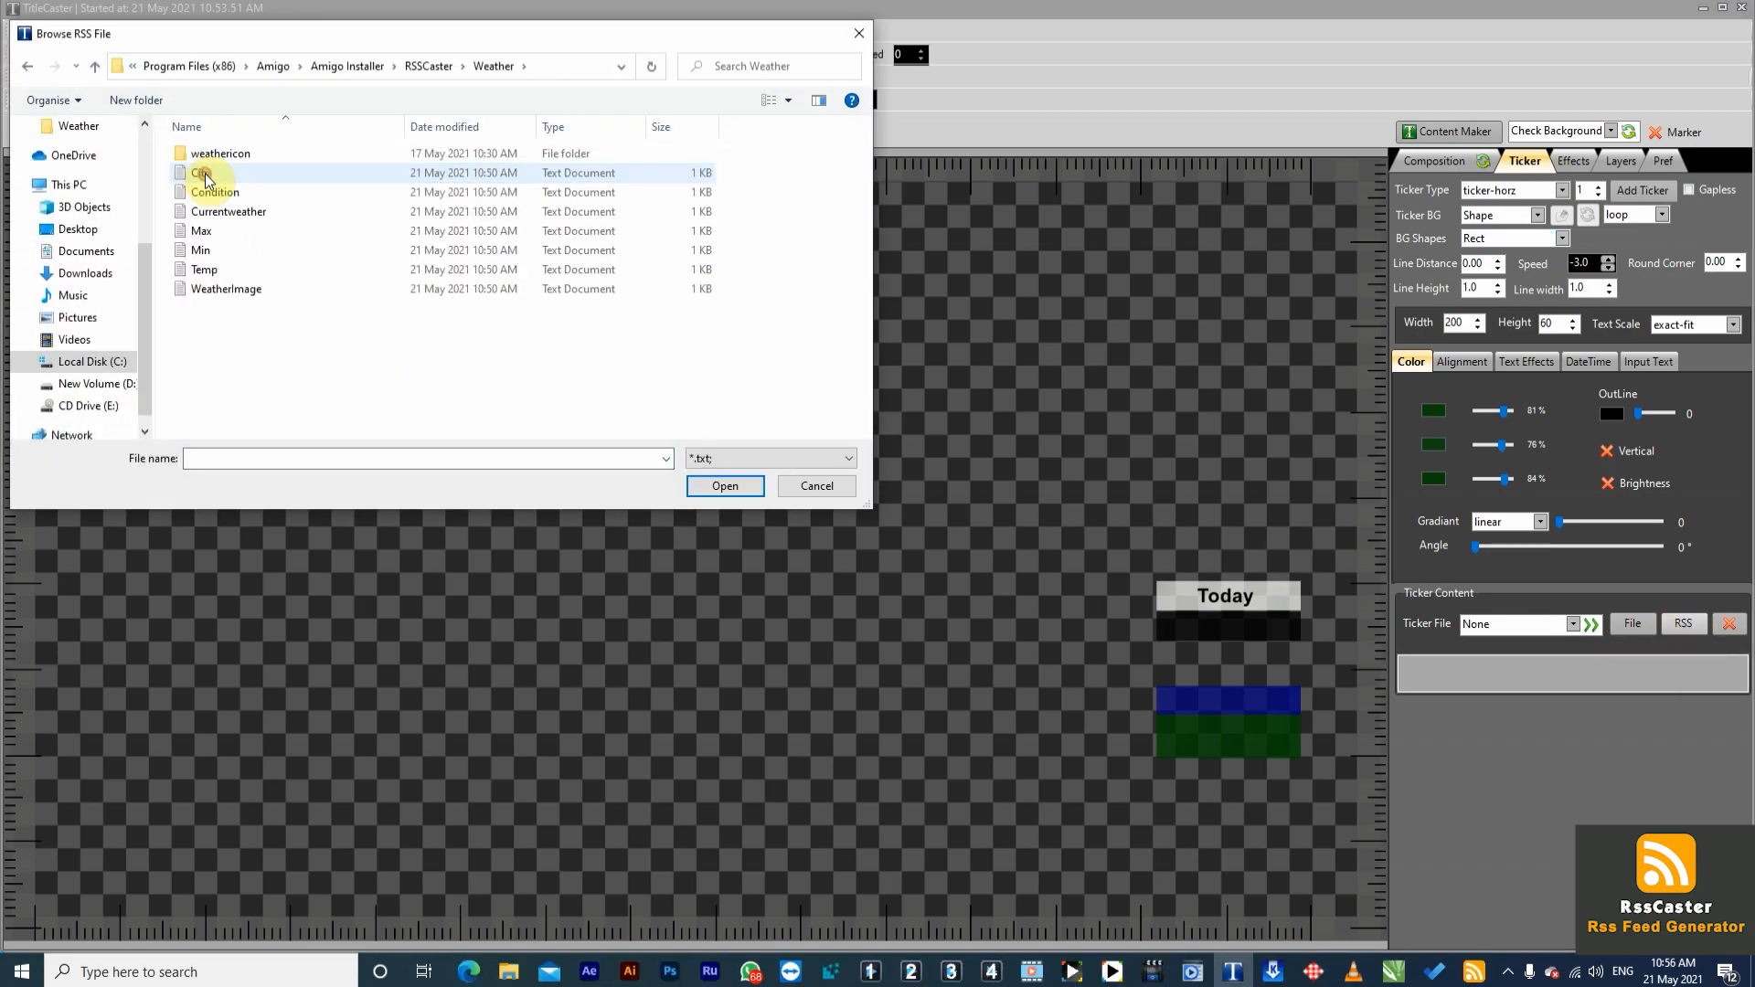
pyautogui.click(212, 174)
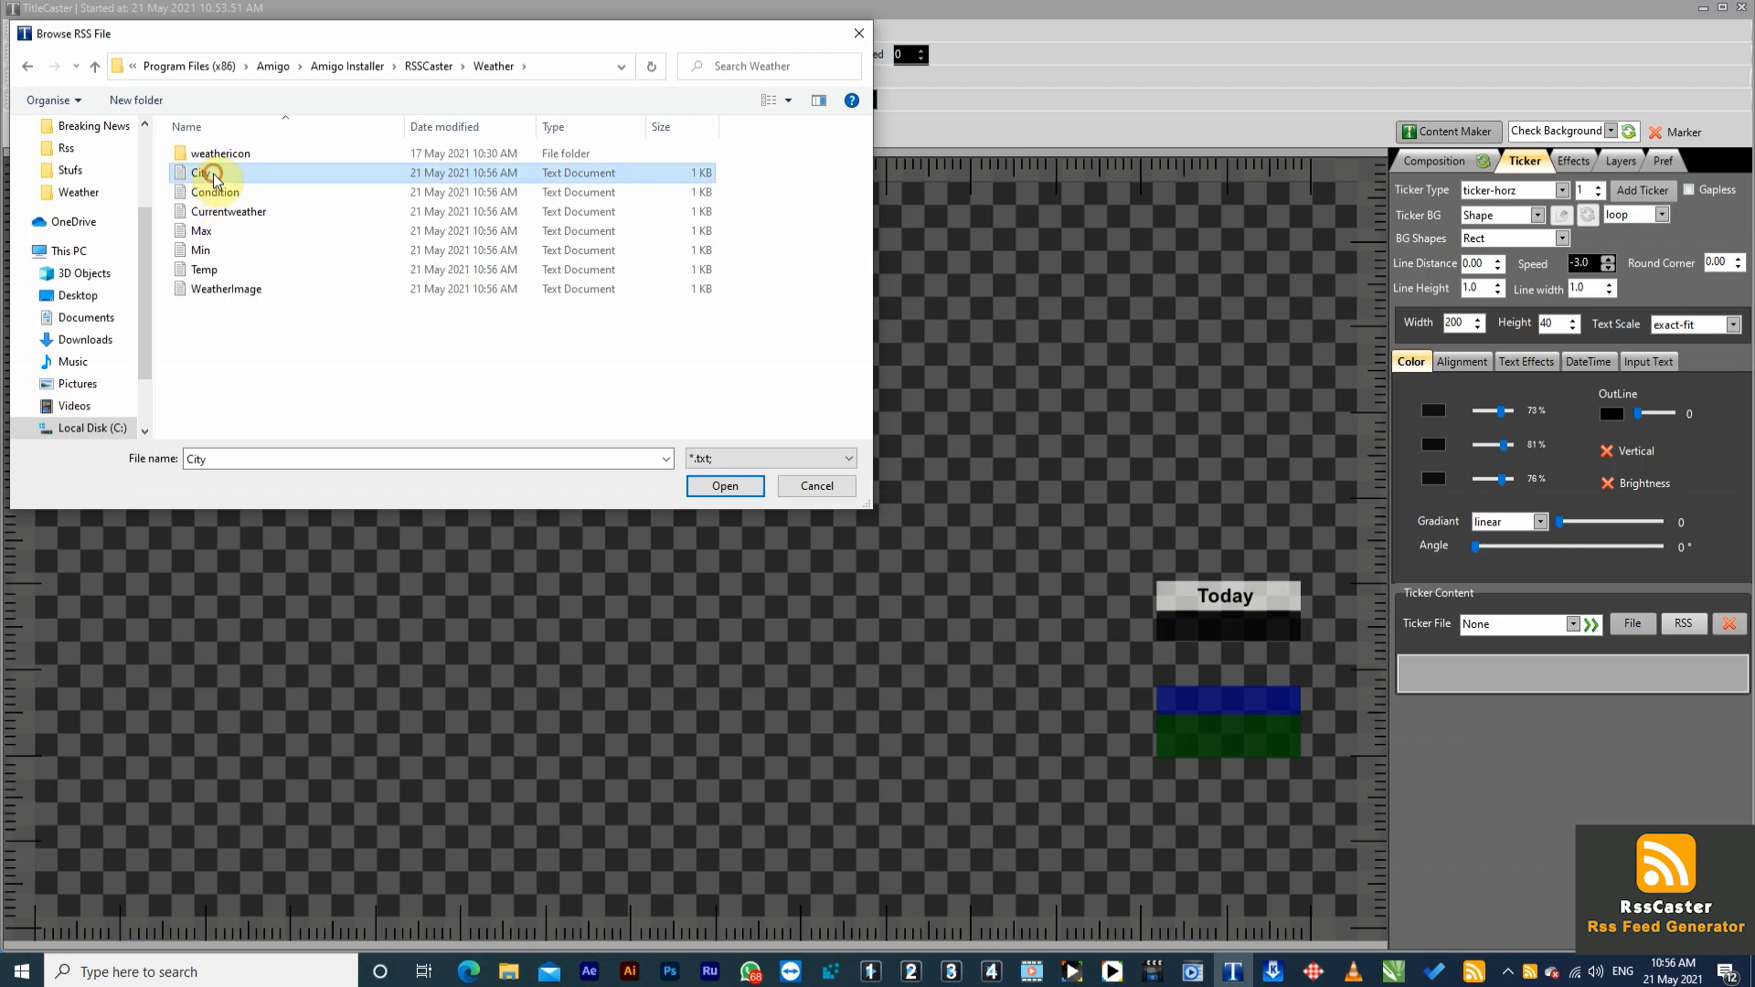
pyautogui.click(718, 489)
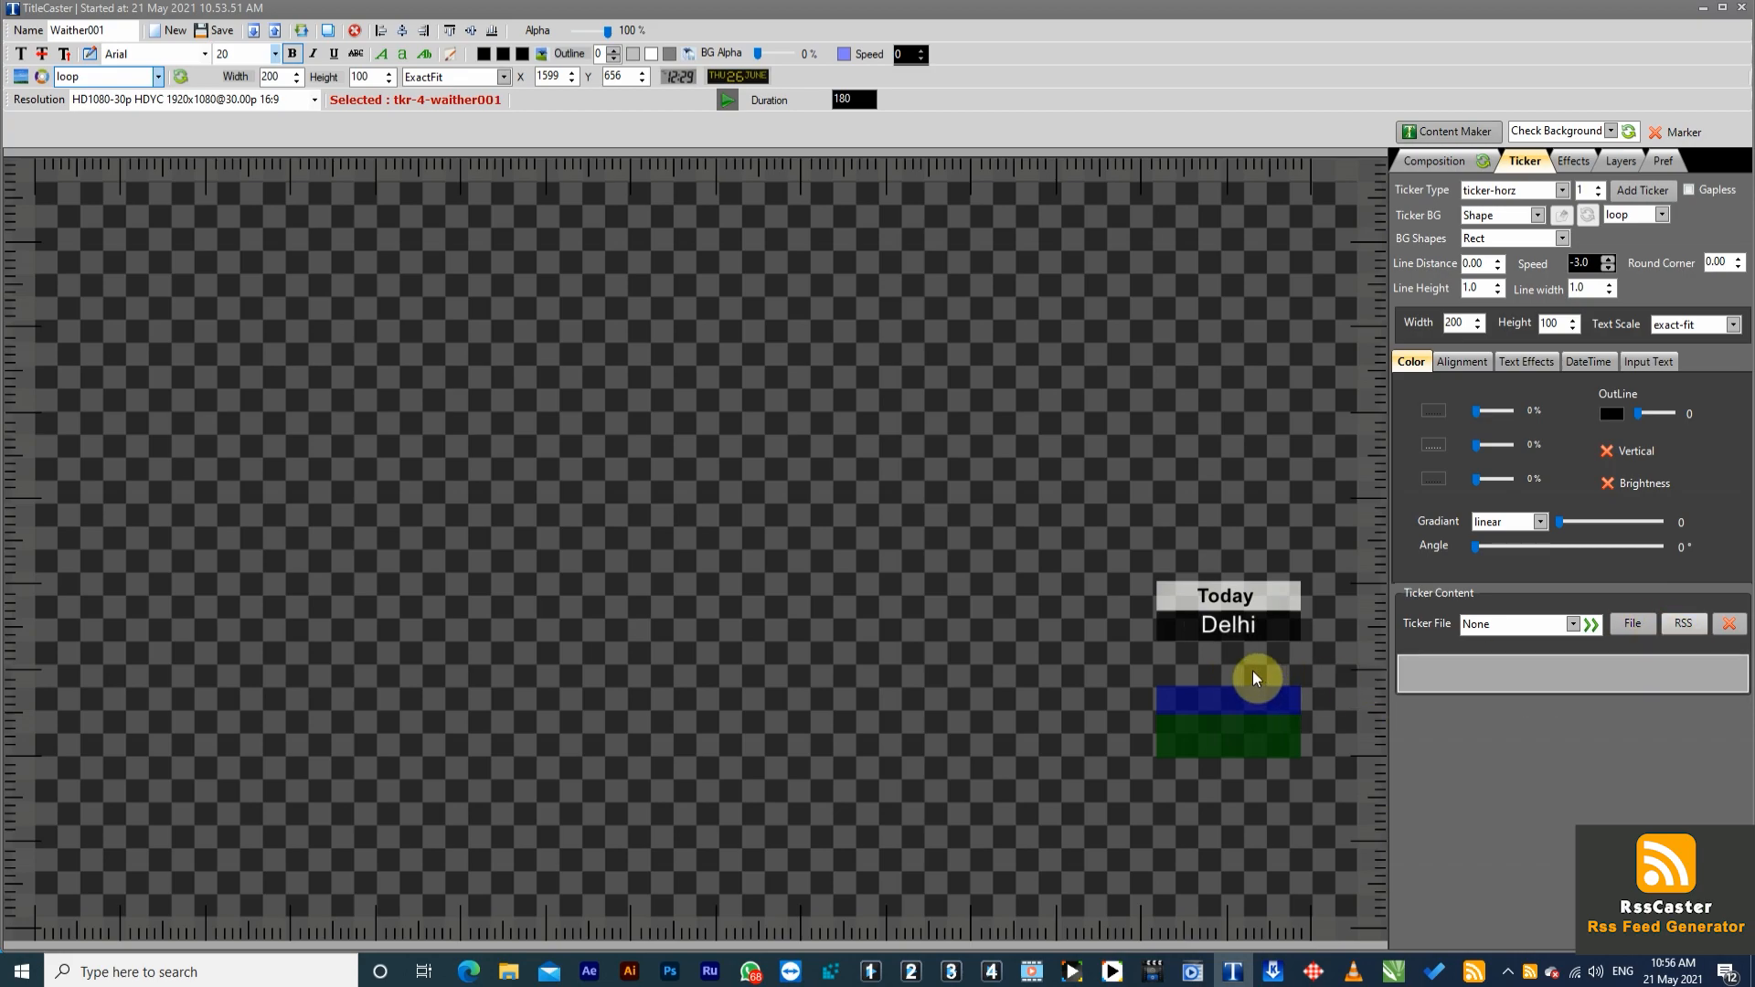
# Step: Link the transparent ticker between the black and blue bands to the WeatherImage file in RSSCaster's Weather folder
pyautogui.click(1683, 623)
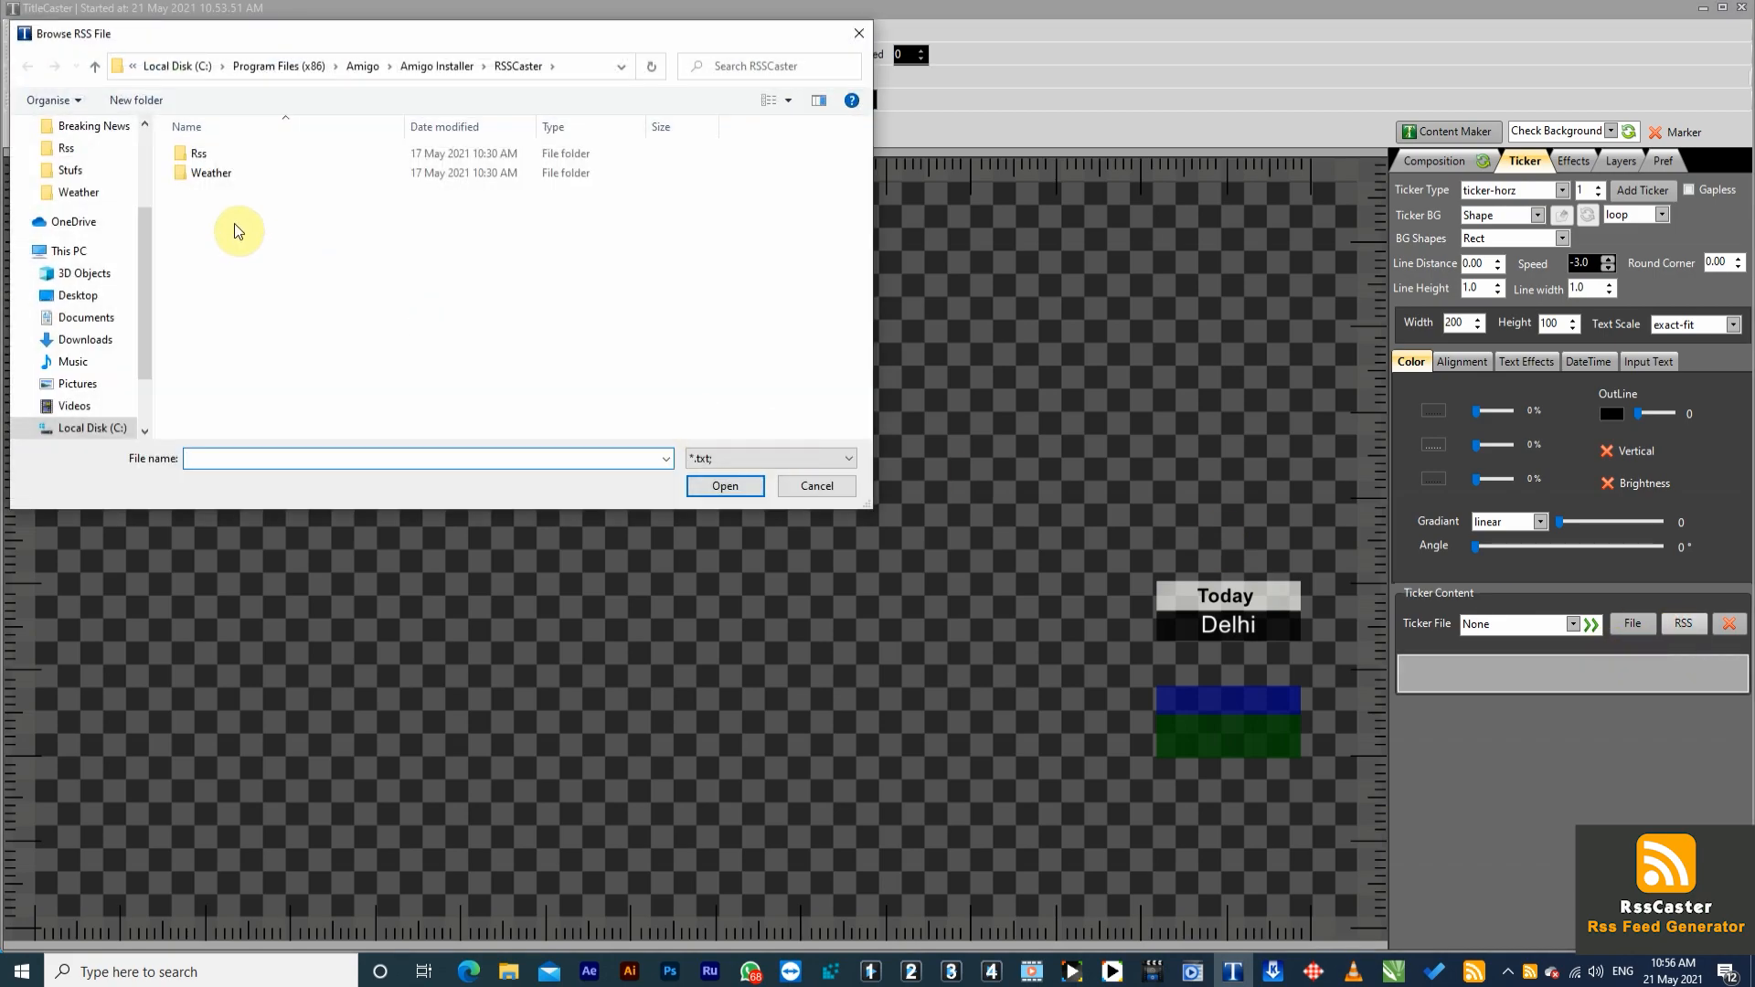
pyautogui.doubleClick(200, 172)
pyautogui.click(236, 288)
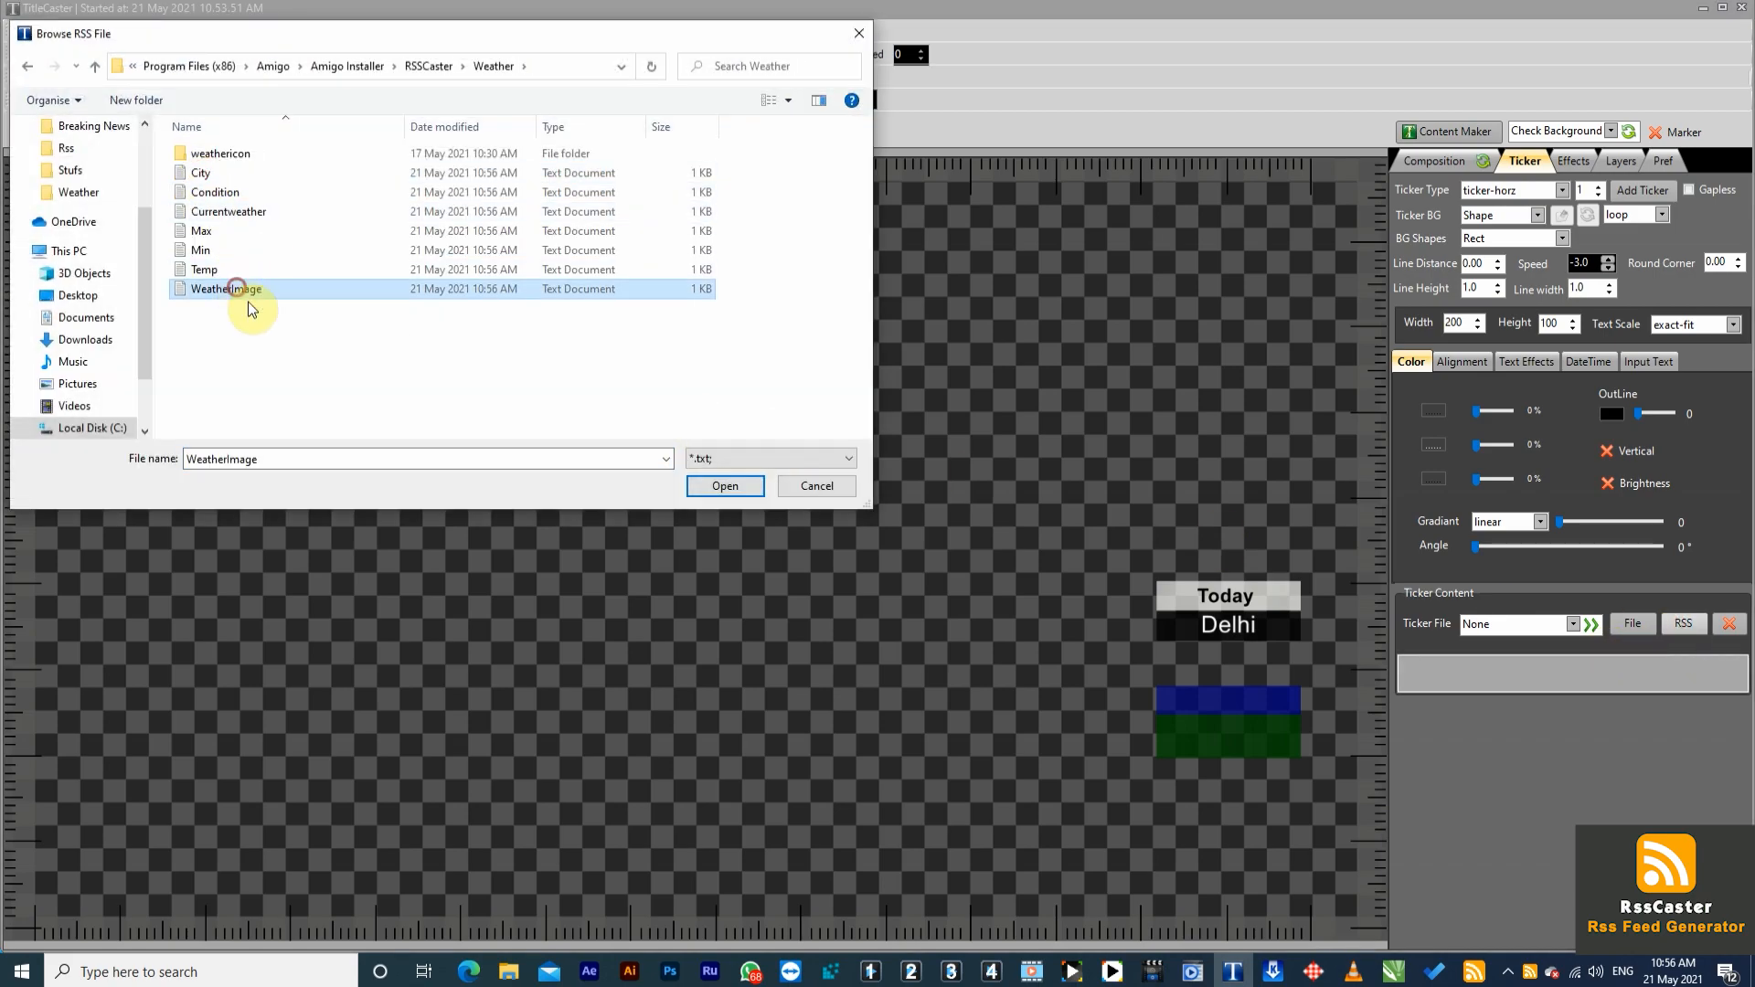
pyautogui.click(725, 486)
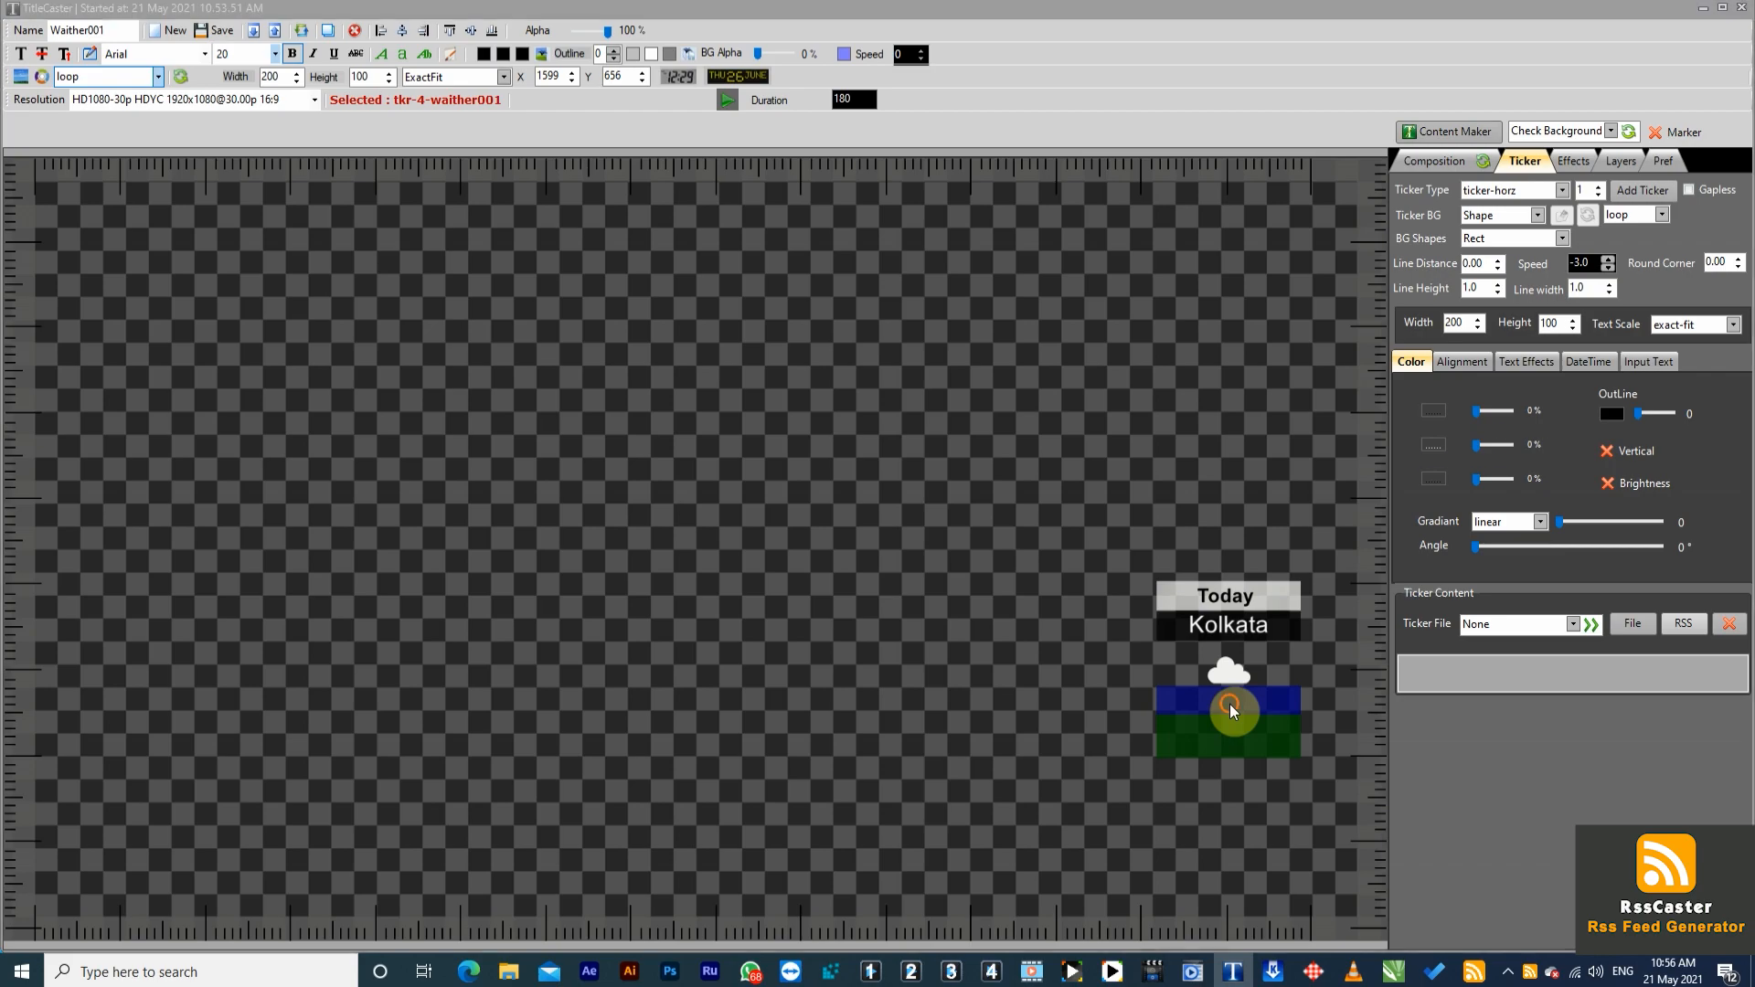
# Step: Link the blue ticker band to the Condition text file in RSSCaster's Weather folder
pyautogui.click(1231, 711)
pyautogui.click(1683, 625)
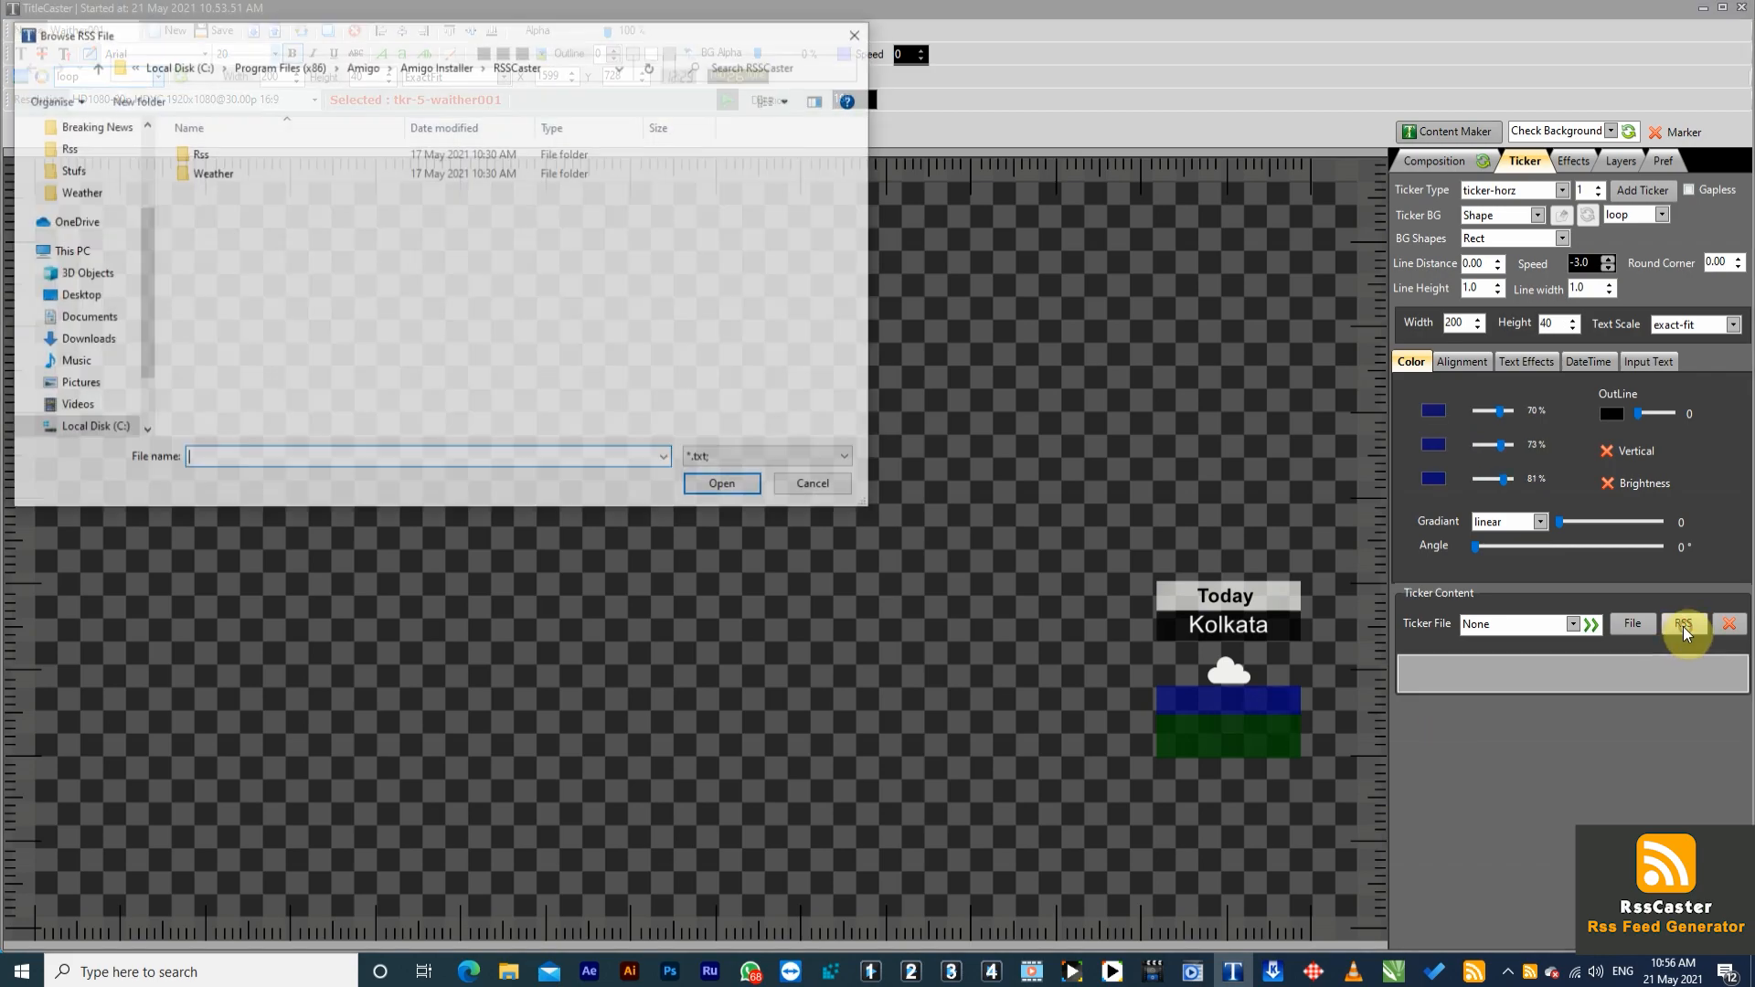
pyautogui.doubleClick(223, 173)
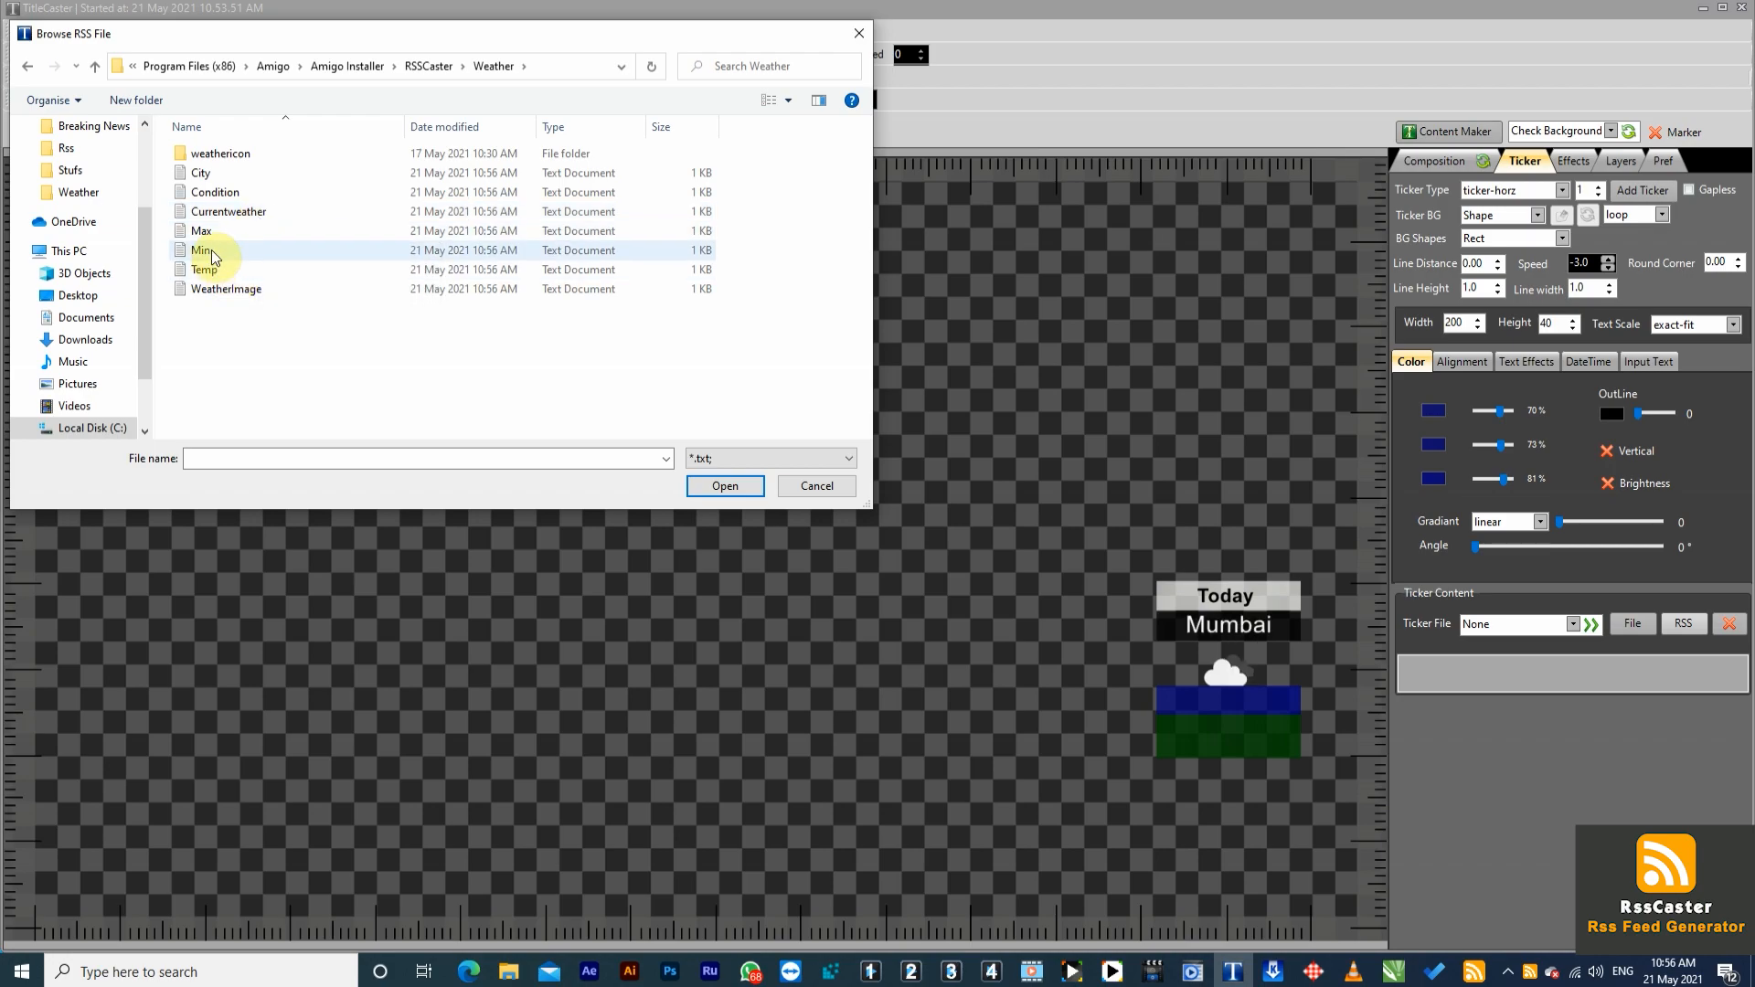
pyautogui.click(218, 192)
pyautogui.click(700, 484)
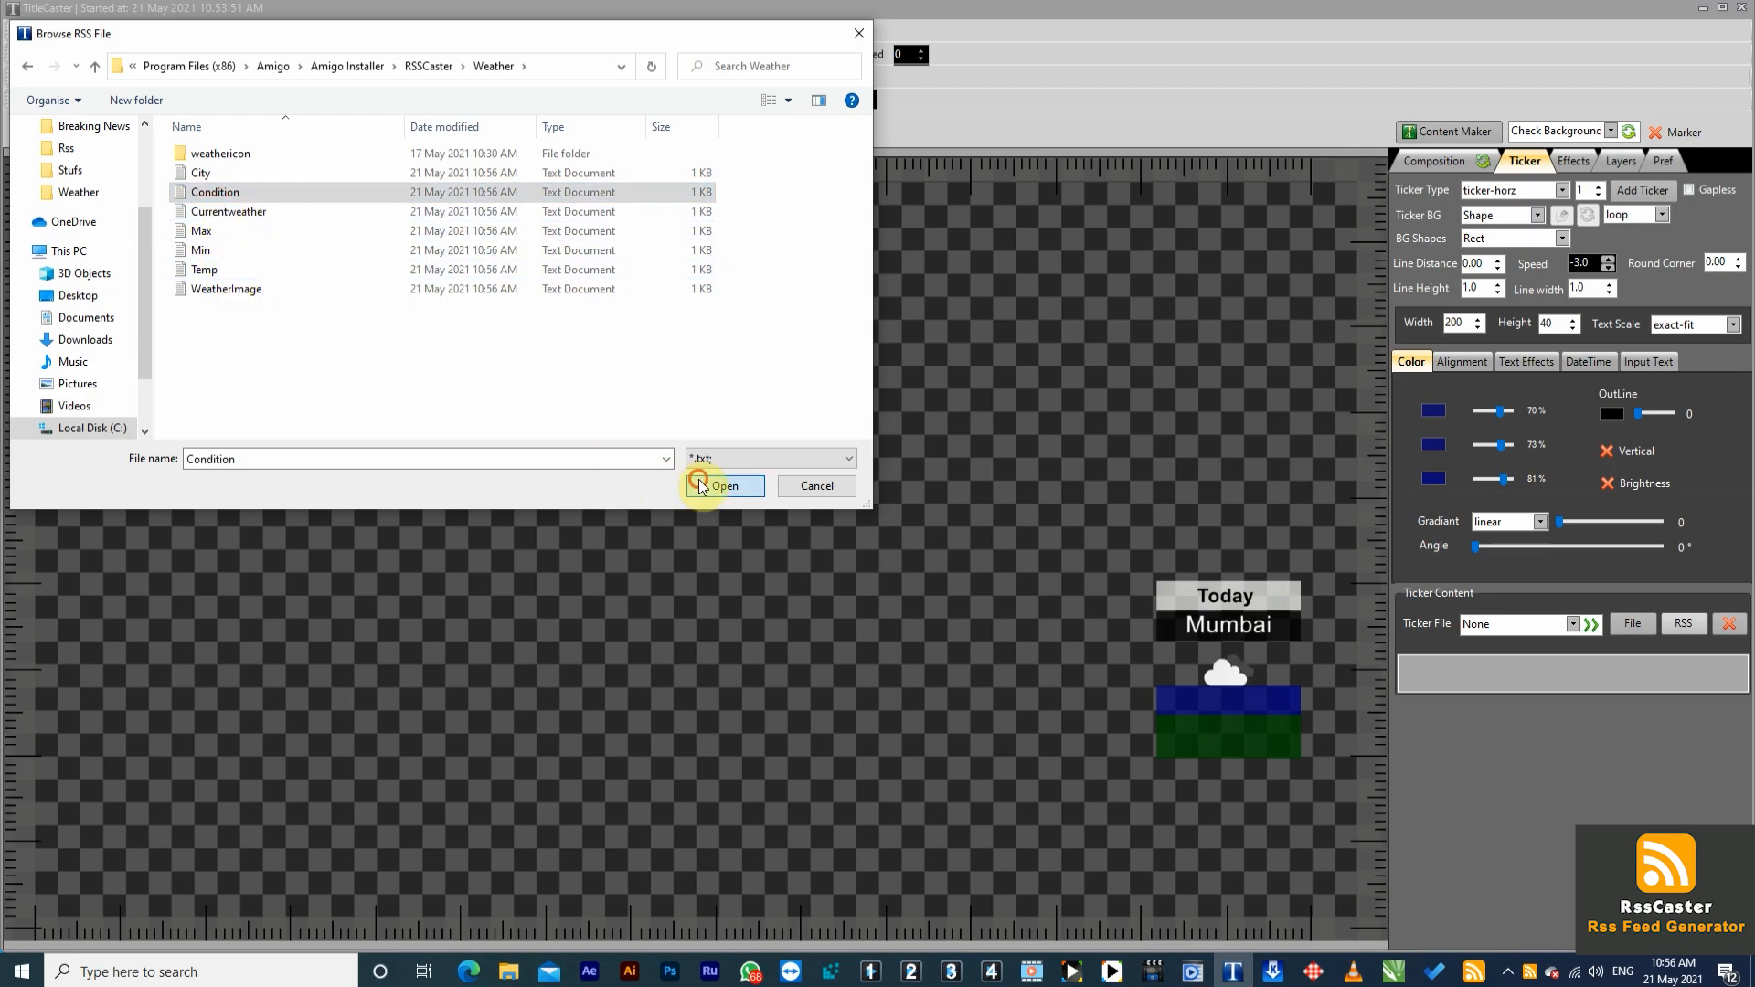
# Step: Link the green ticker band below the condition band to the Temp text file in RSSCaster's Weather folder
pyautogui.click(1245, 744)
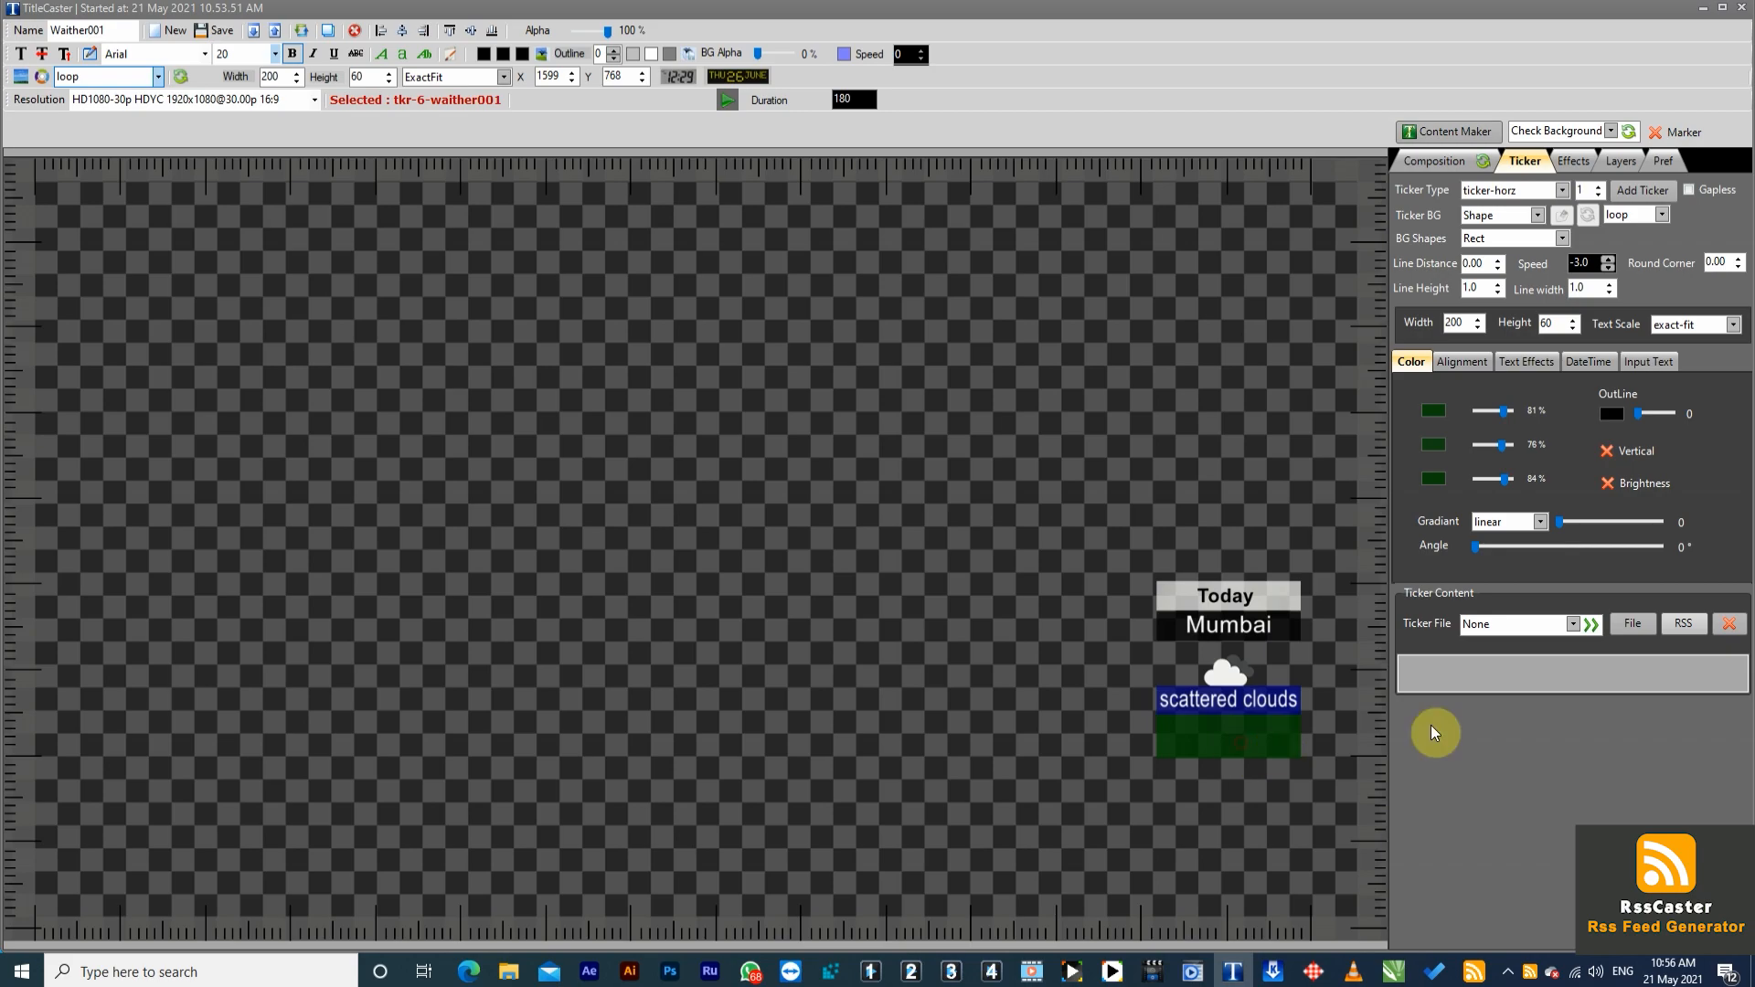
pyautogui.click(1683, 623)
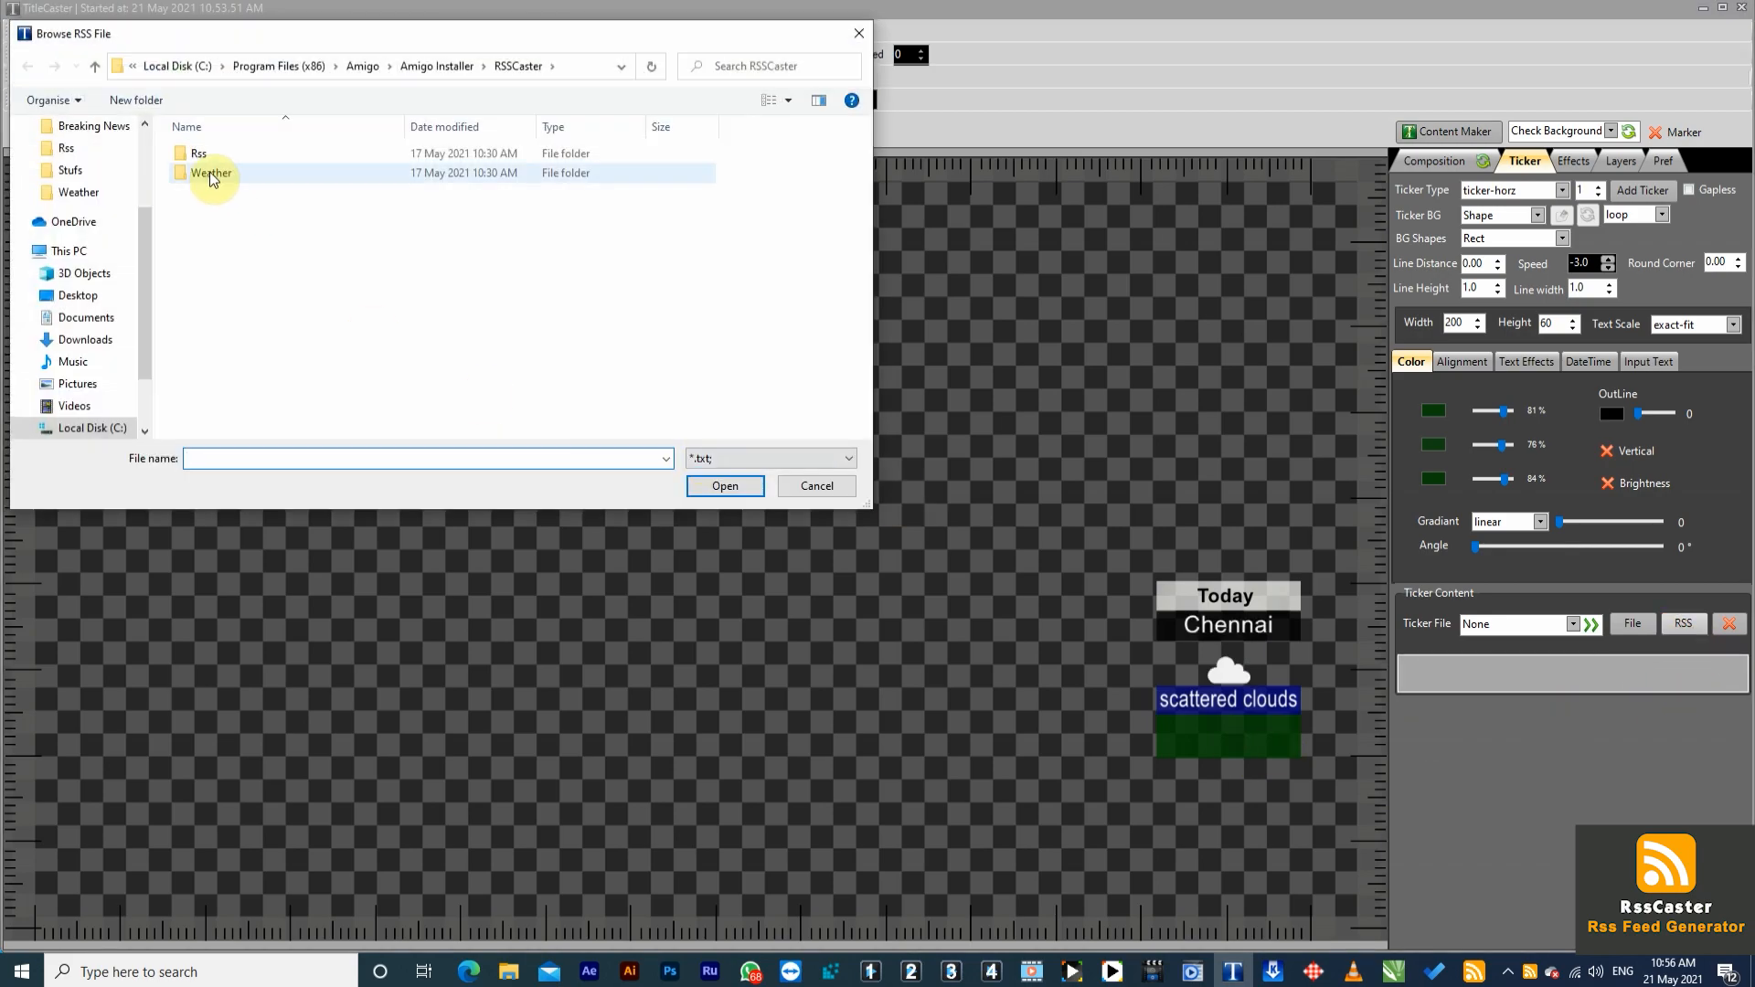
pyautogui.doubleClick(212, 174)
pyautogui.click(204, 270)
pyautogui.click(724, 487)
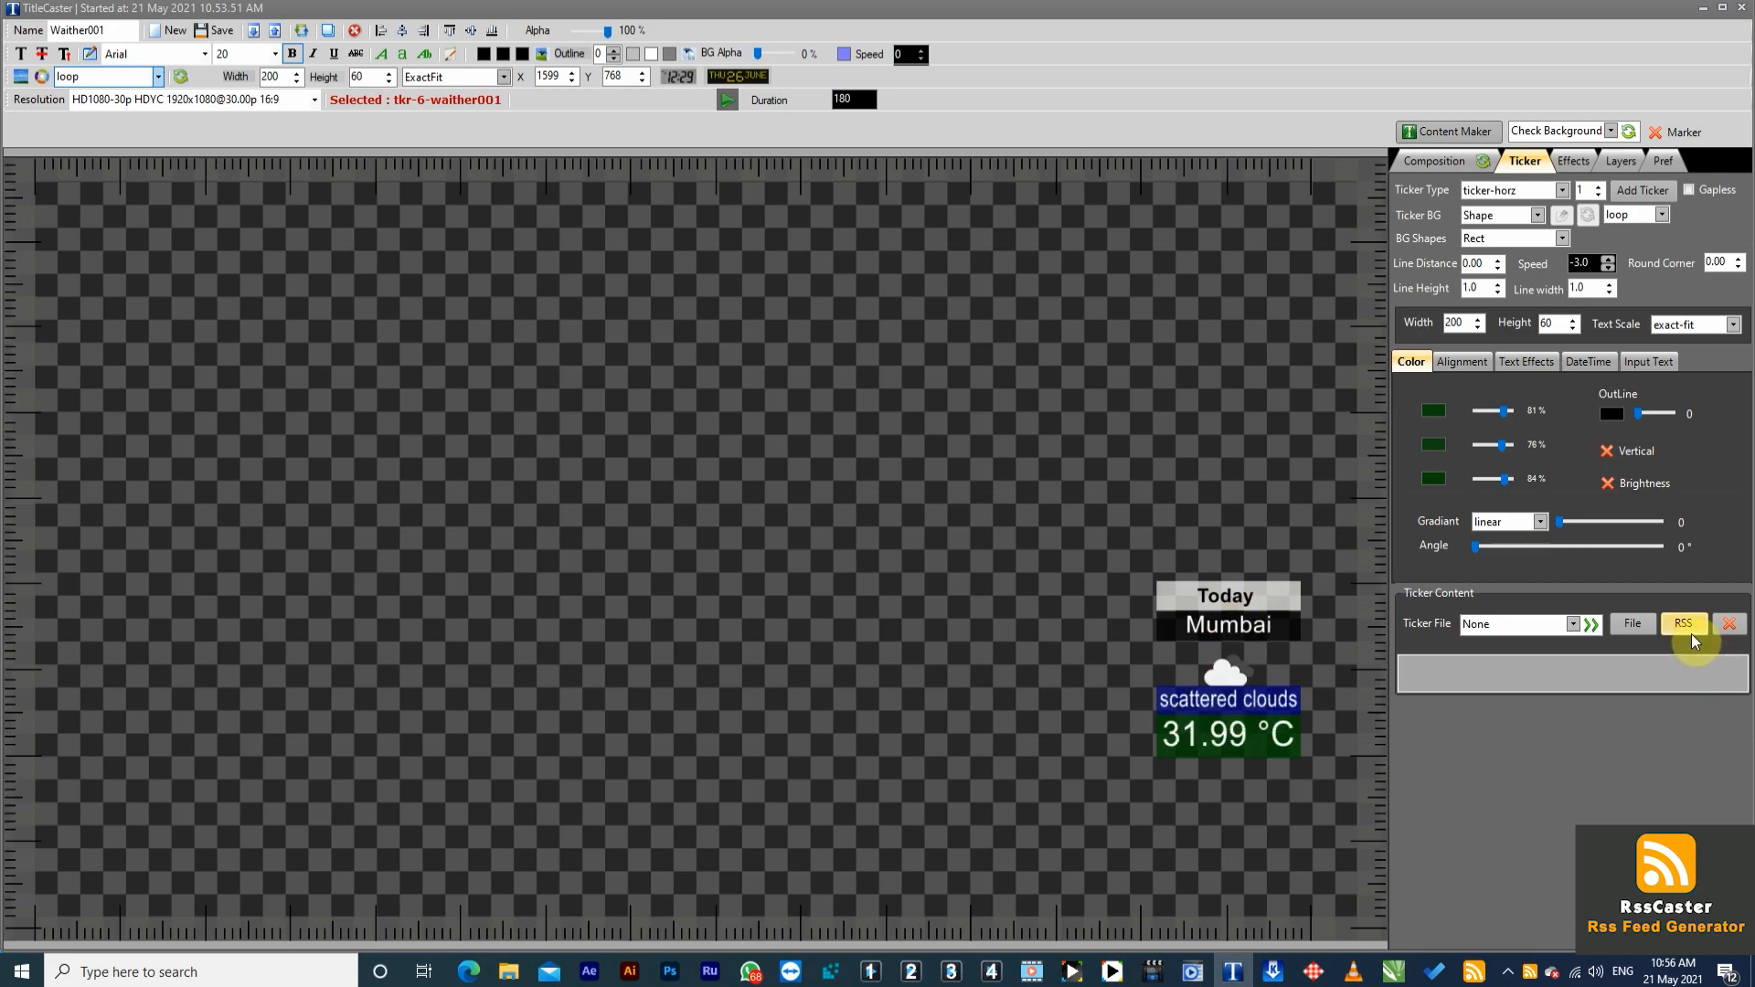
# Step: Save the Waither001 composition and open the Demo001 composition
pyautogui.click(212, 35)
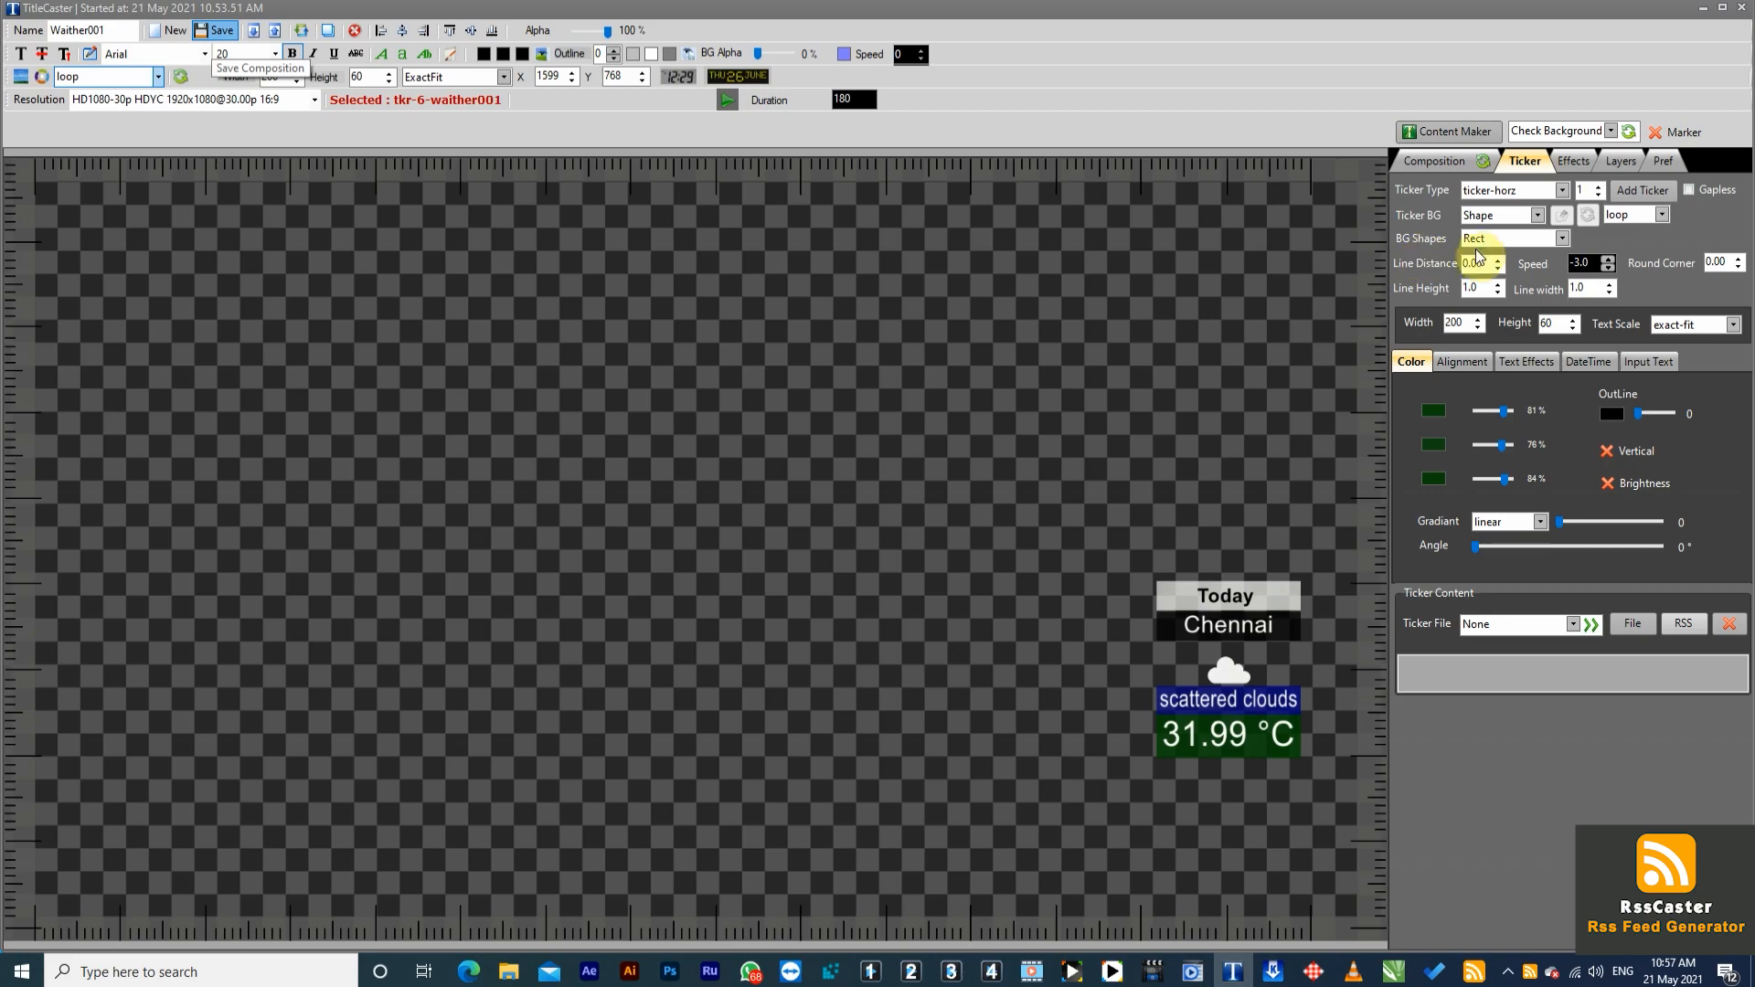
pyautogui.click(1437, 161)
pyautogui.scroll(-15, 1659, 686)
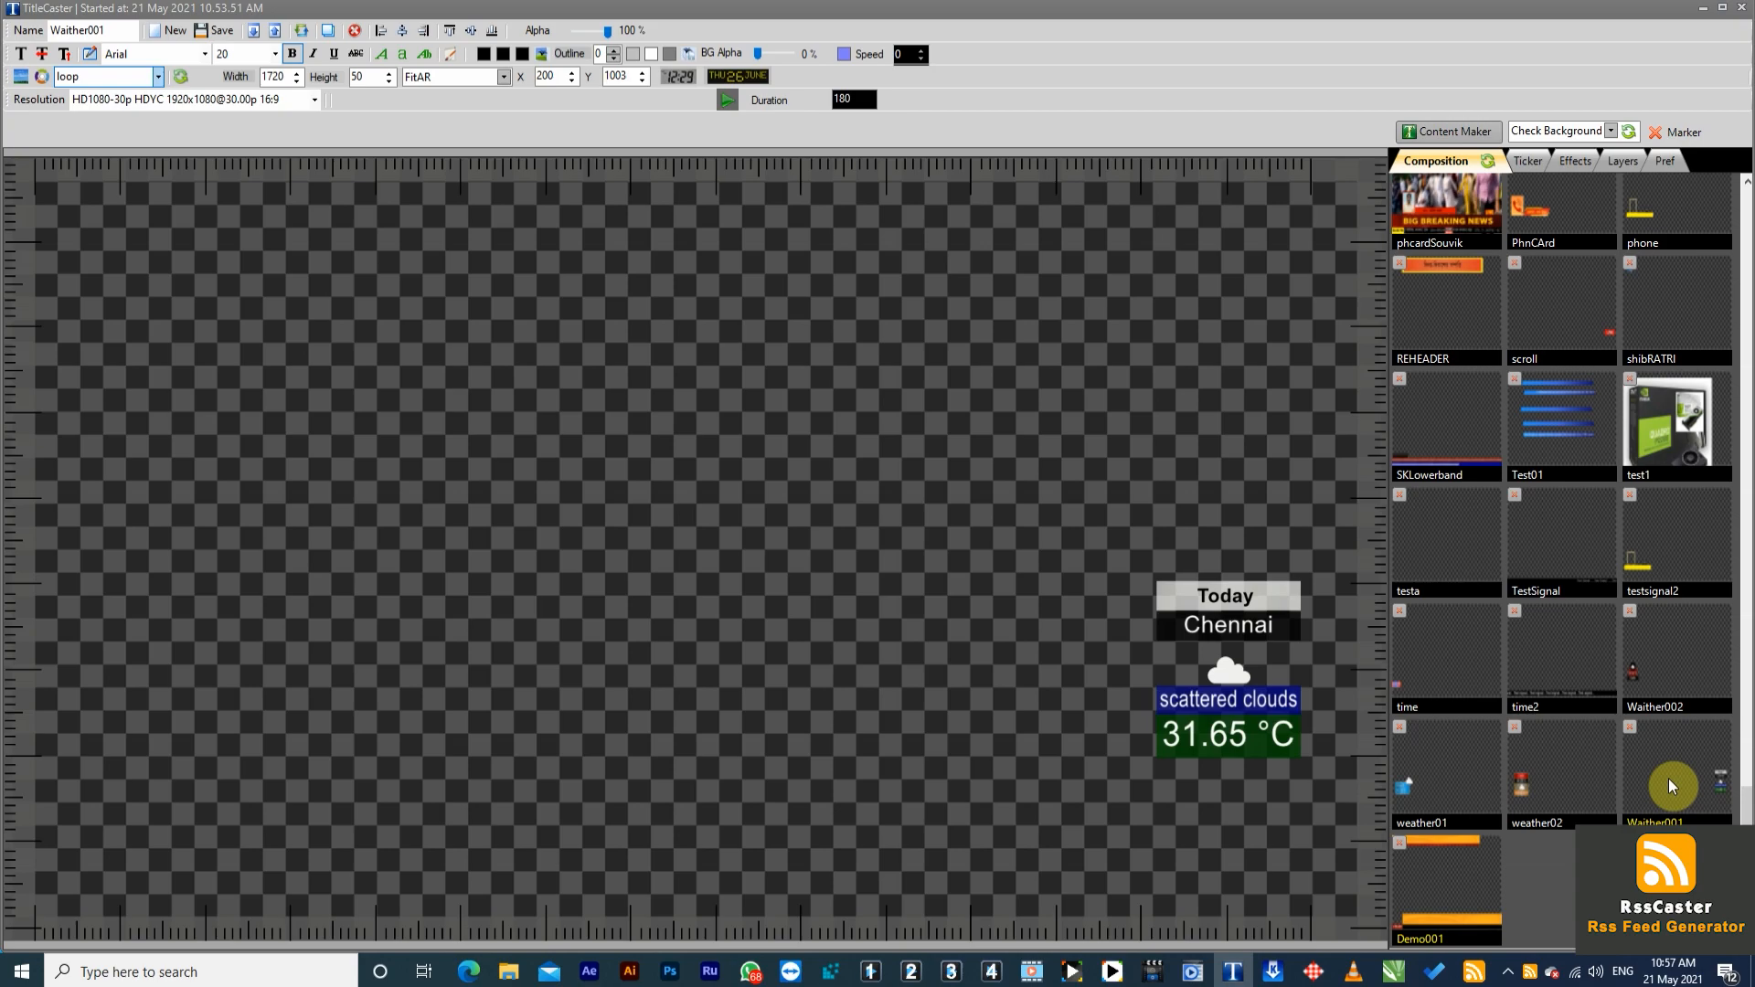
pyautogui.click(1449, 882)
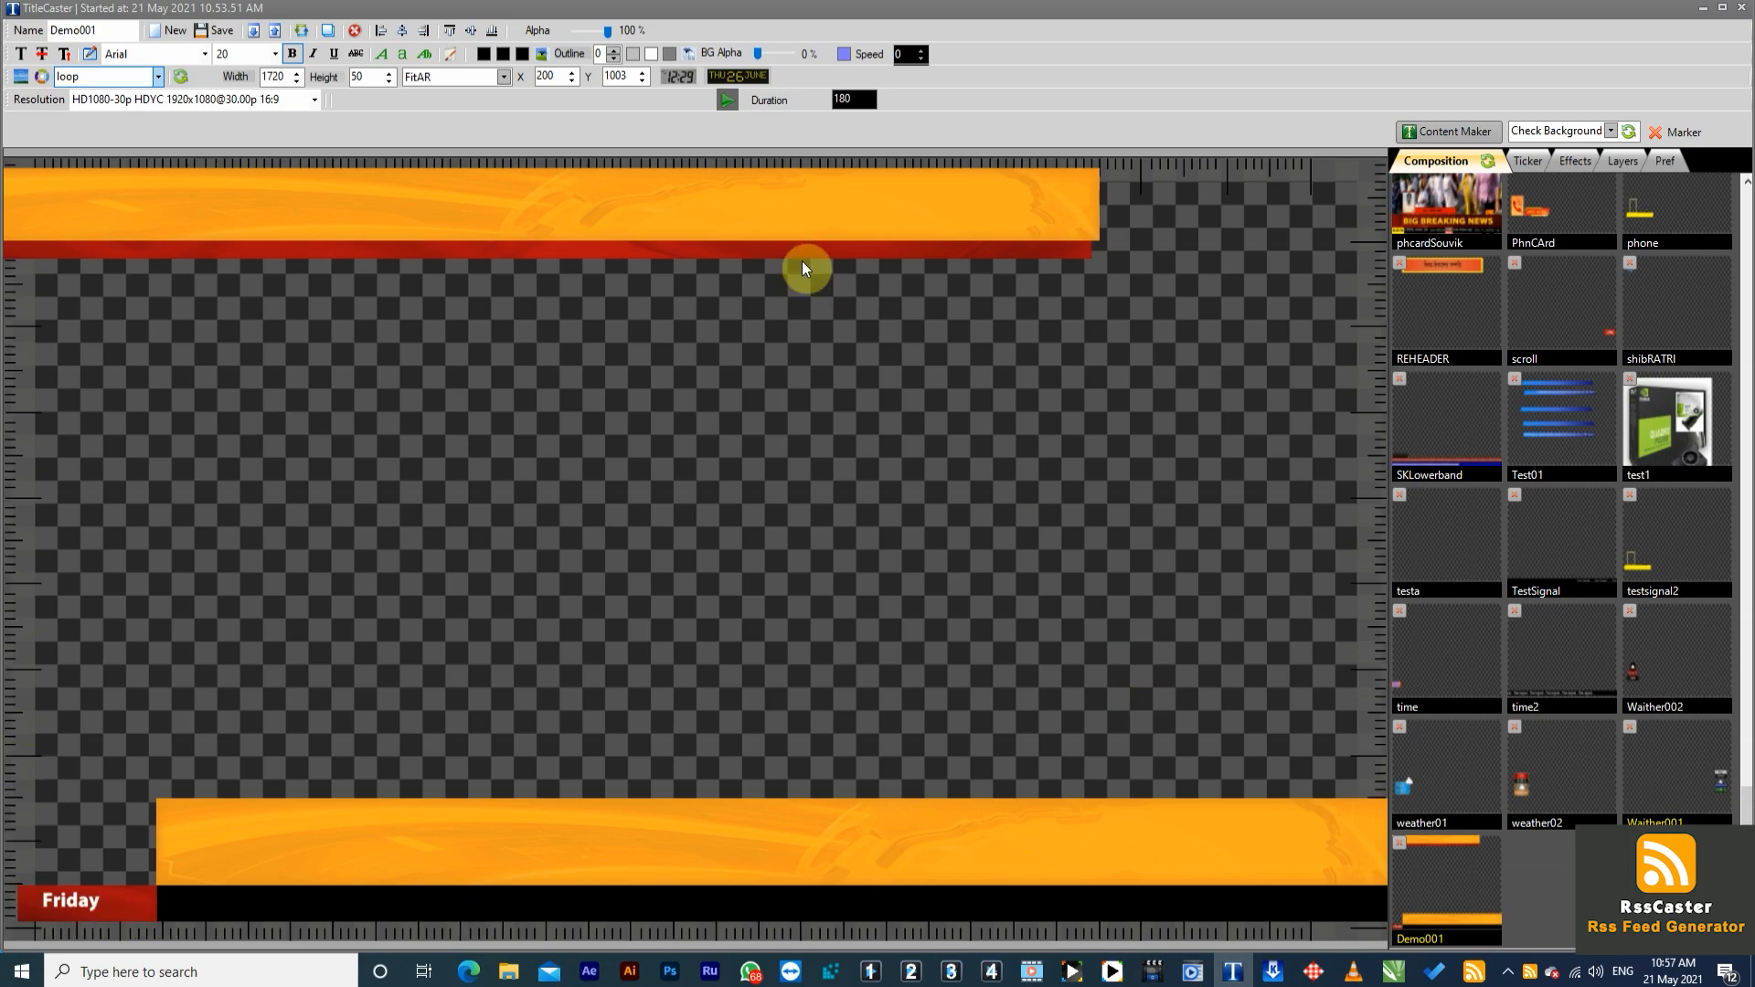
# Step: Link the black crawl band beside the date box to the Rss1 text file in RSSCaster's Rss folder
pyautogui.click(1011, 913)
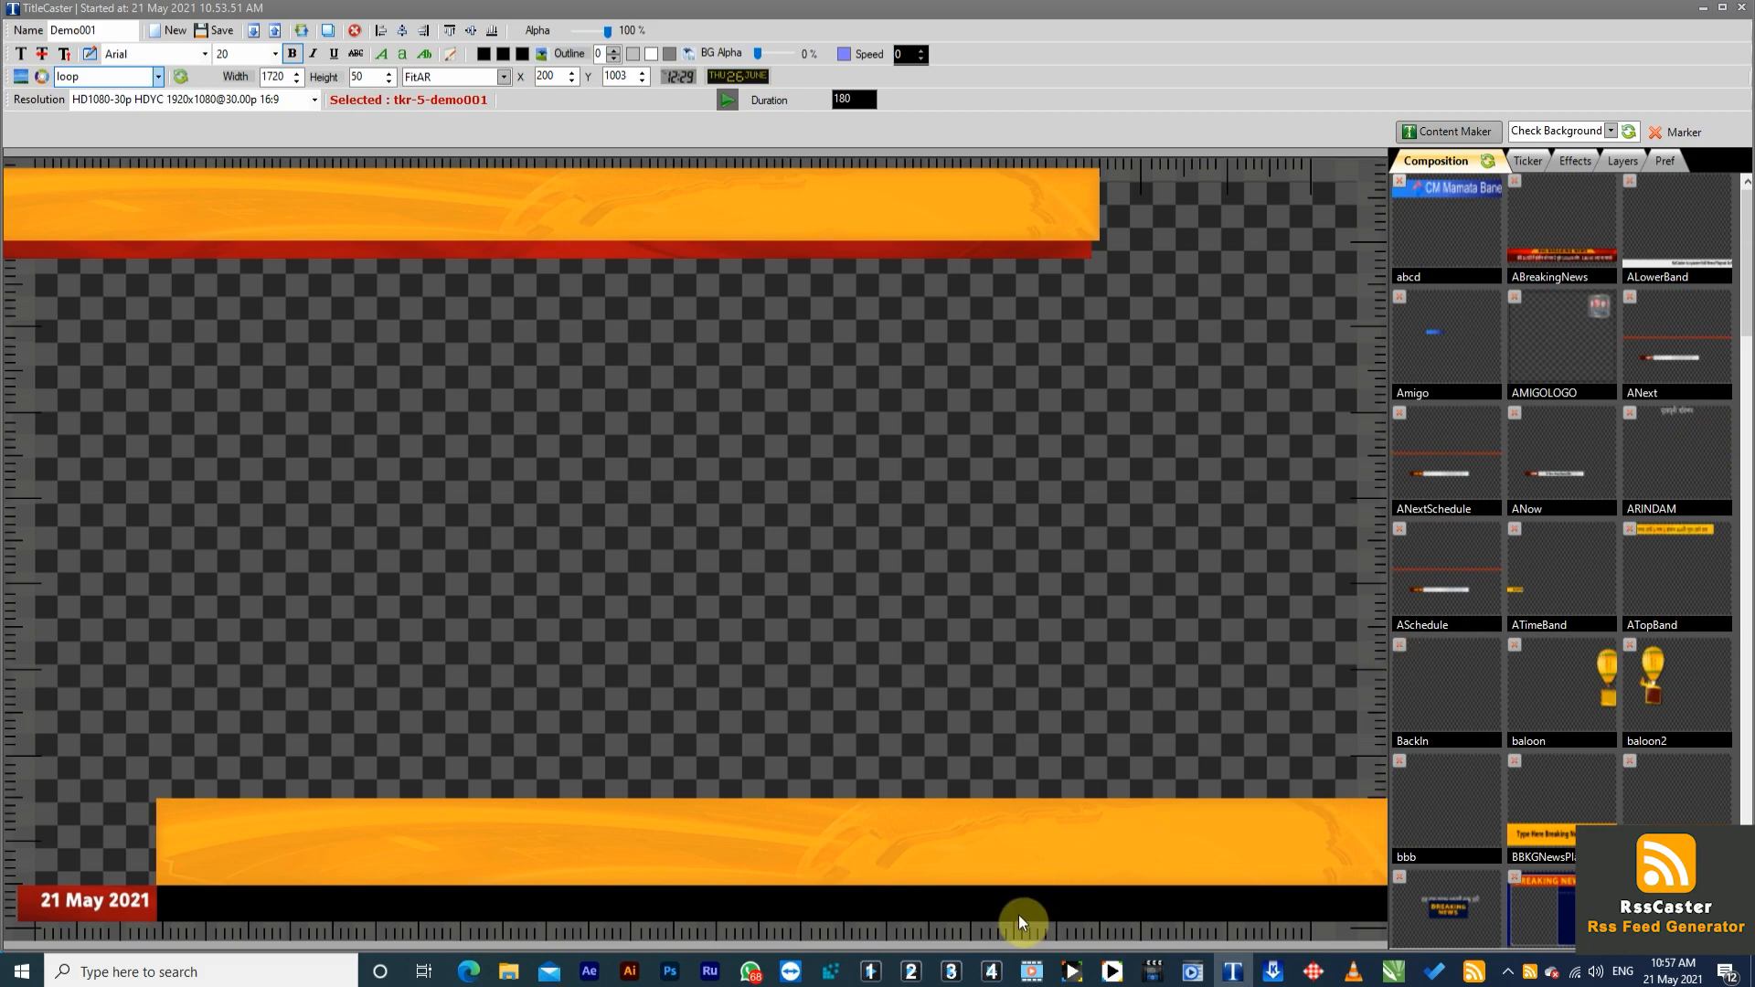
pyautogui.click(1528, 161)
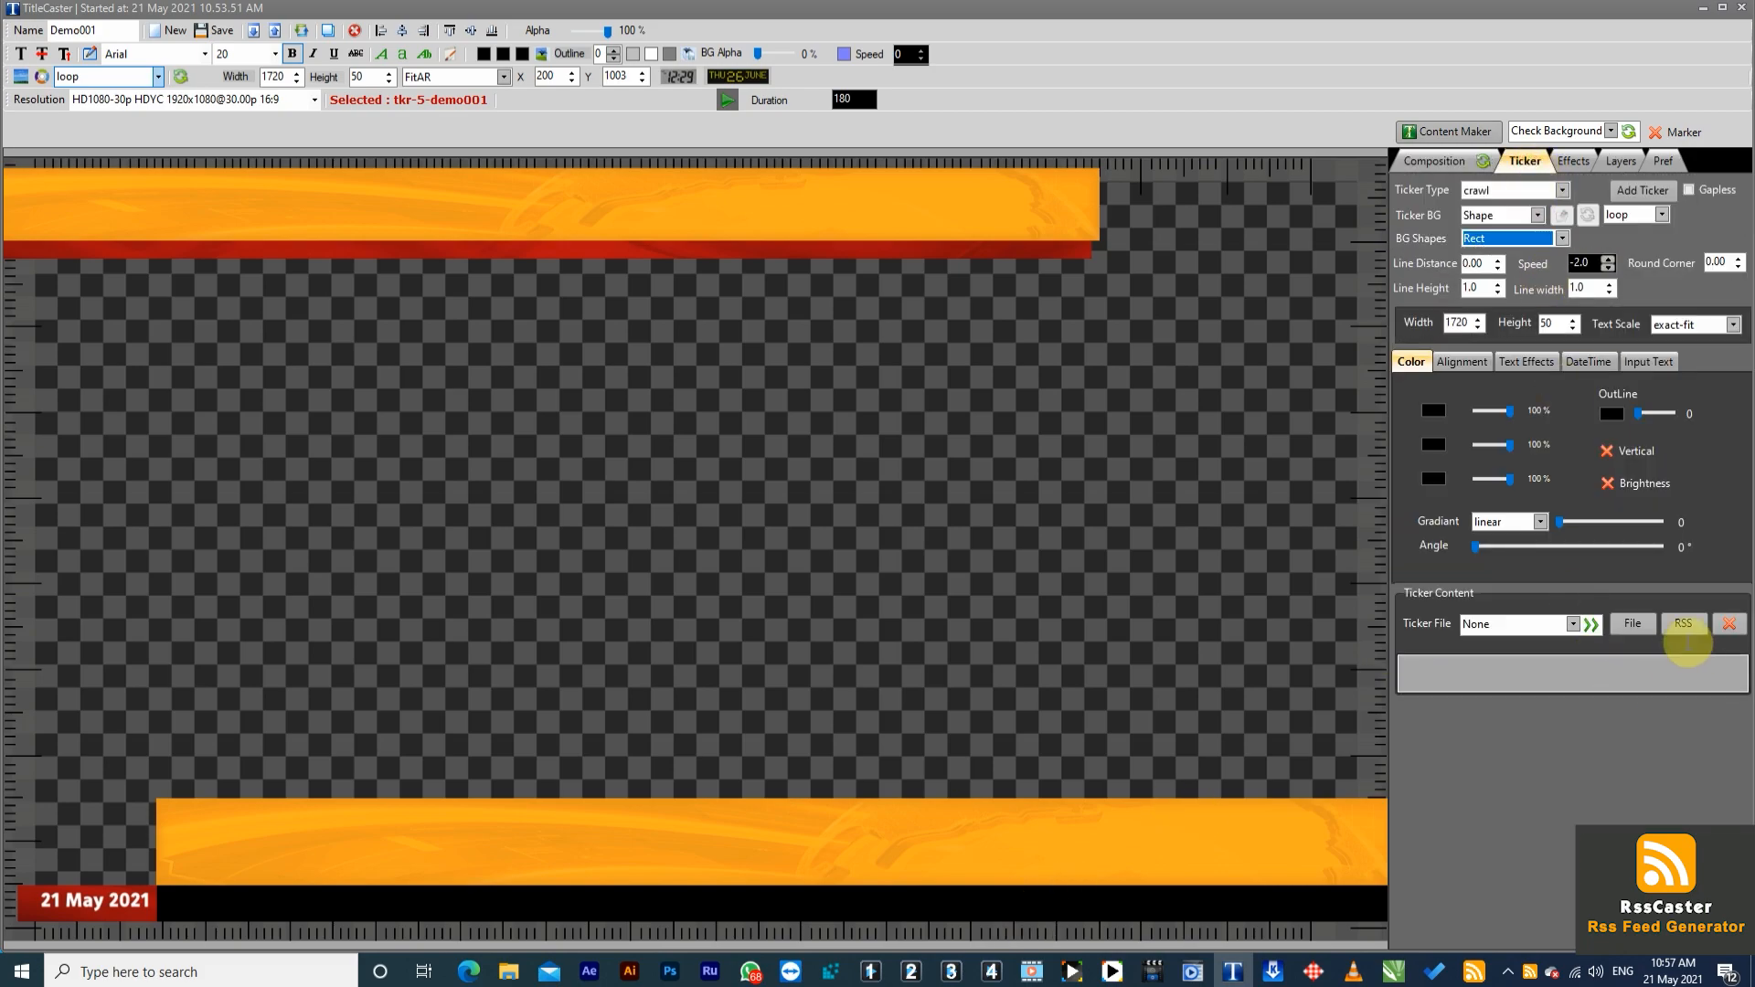
pyautogui.click(1684, 625)
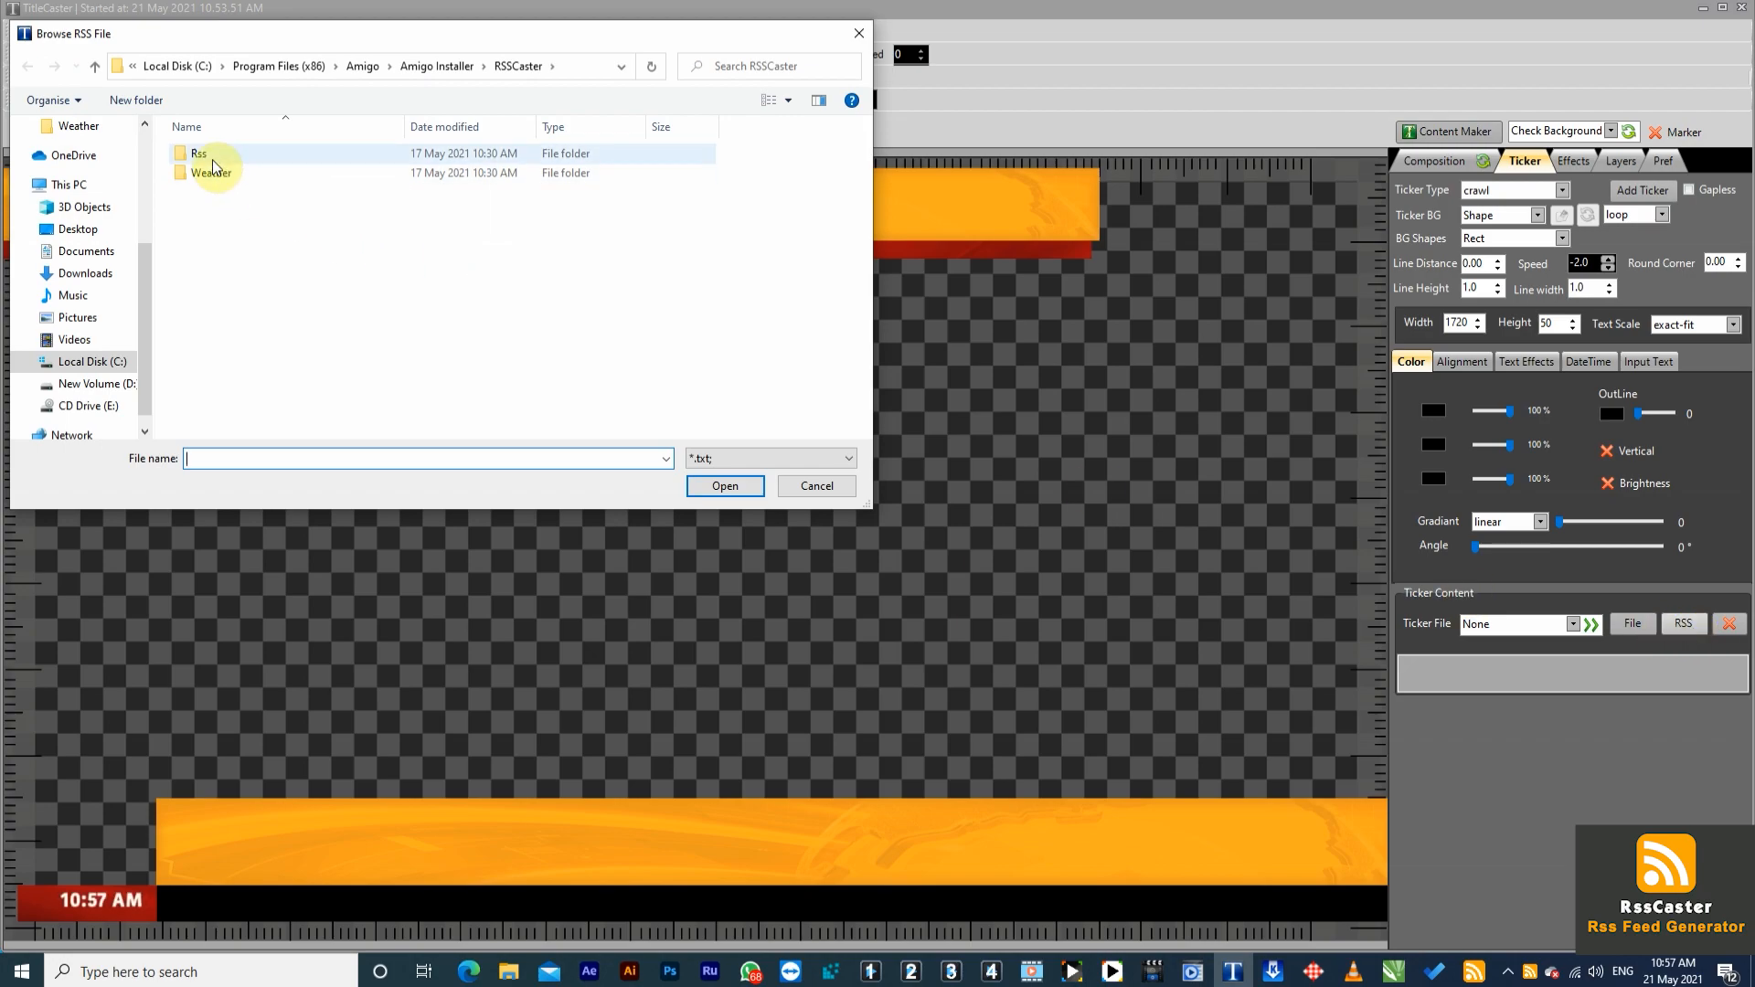
pyautogui.doubleClick(205, 155)
pyautogui.click(202, 175)
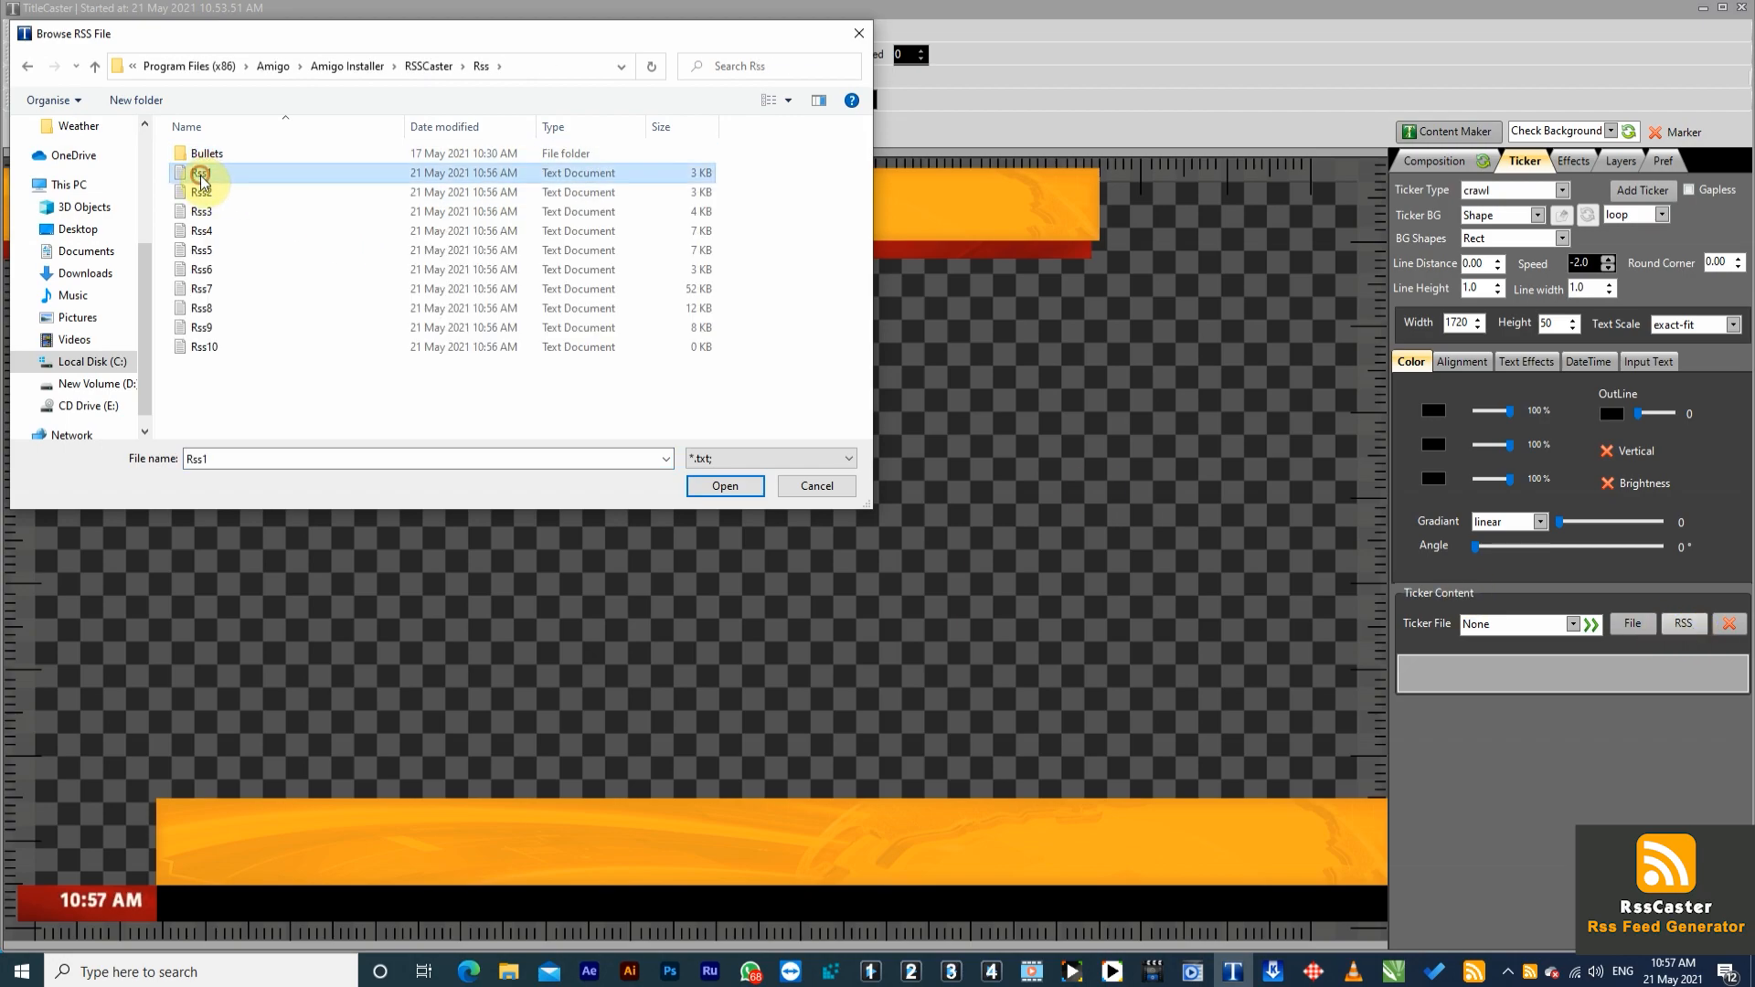
pyautogui.click(725, 485)
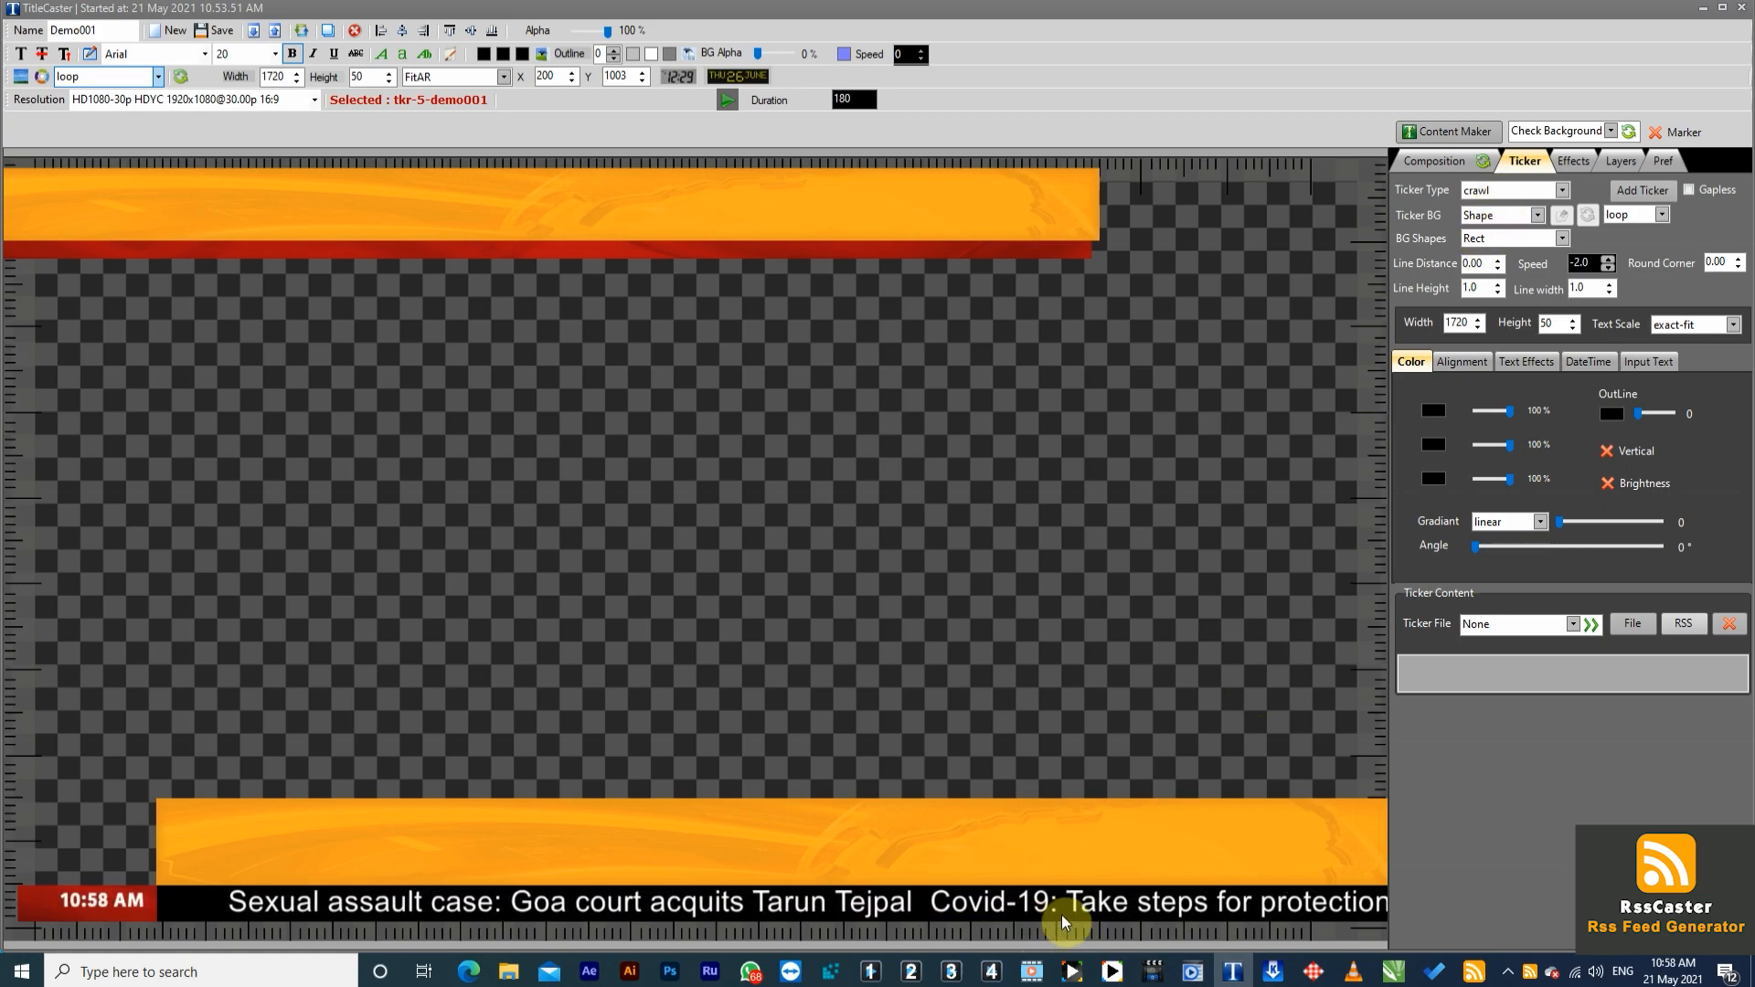
# Step: Link the orange ticker band above the black crawl to the Rss2 text file in RSSCaster's Rss folder
pyautogui.click(1018, 854)
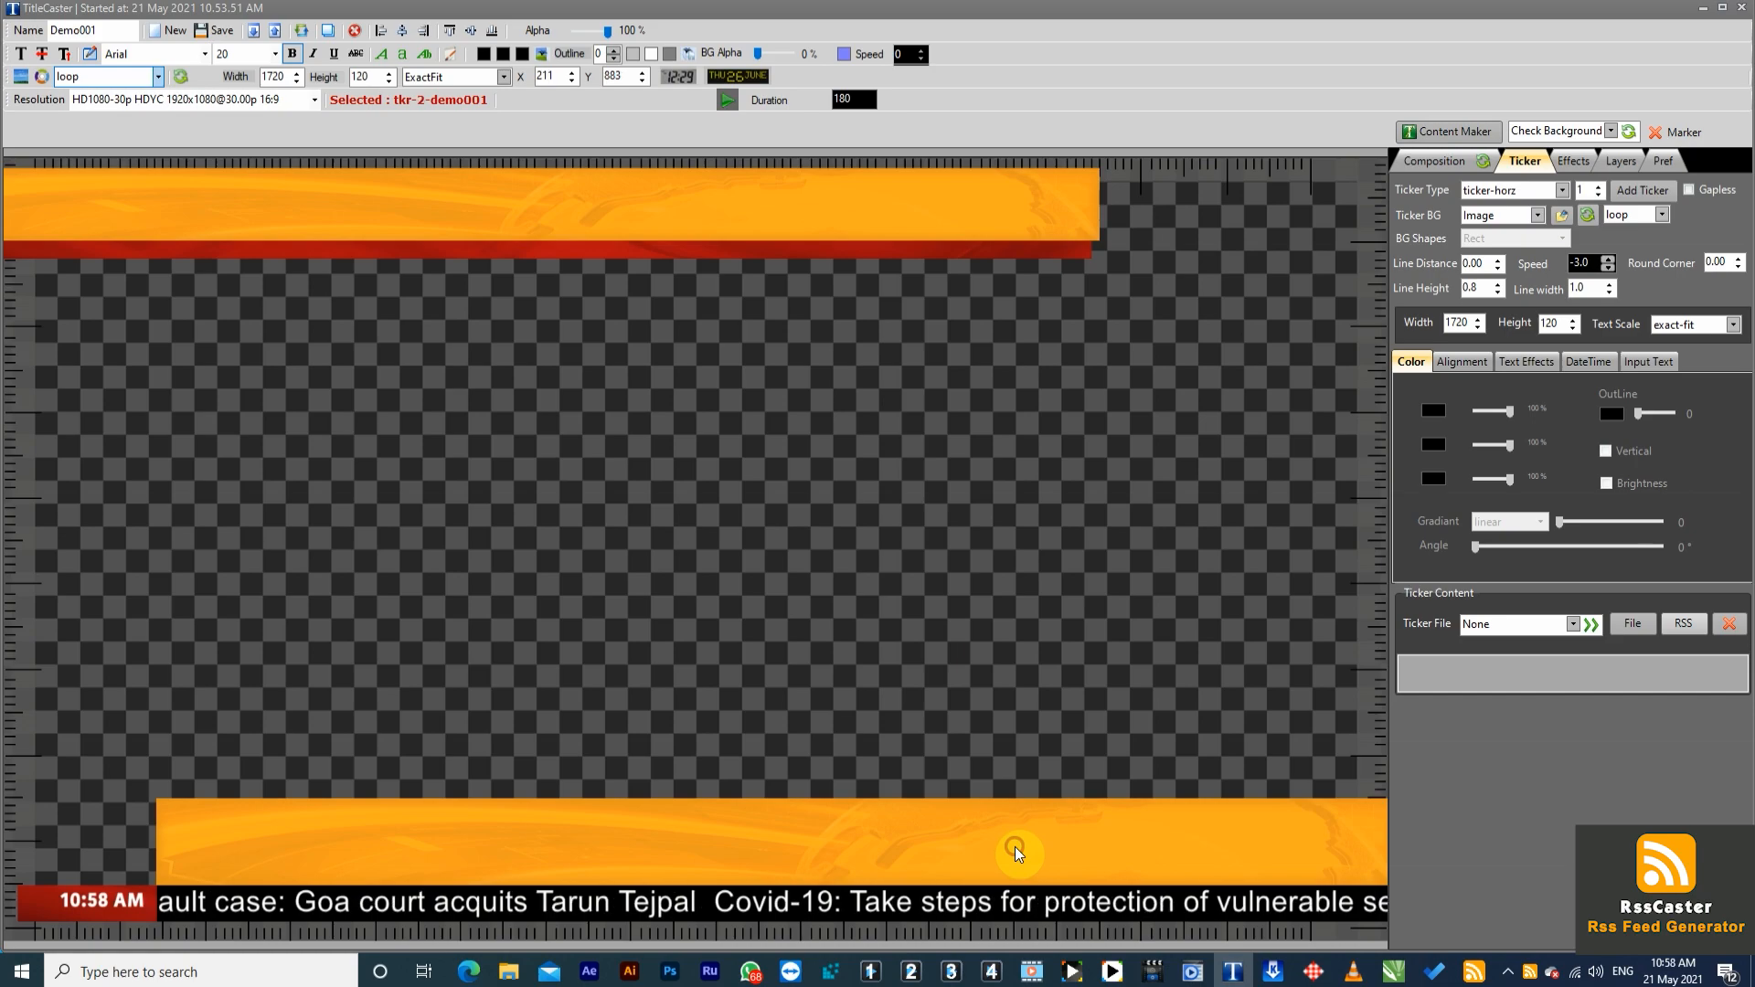
pyautogui.click(1681, 624)
pyautogui.doubleClick(199, 154)
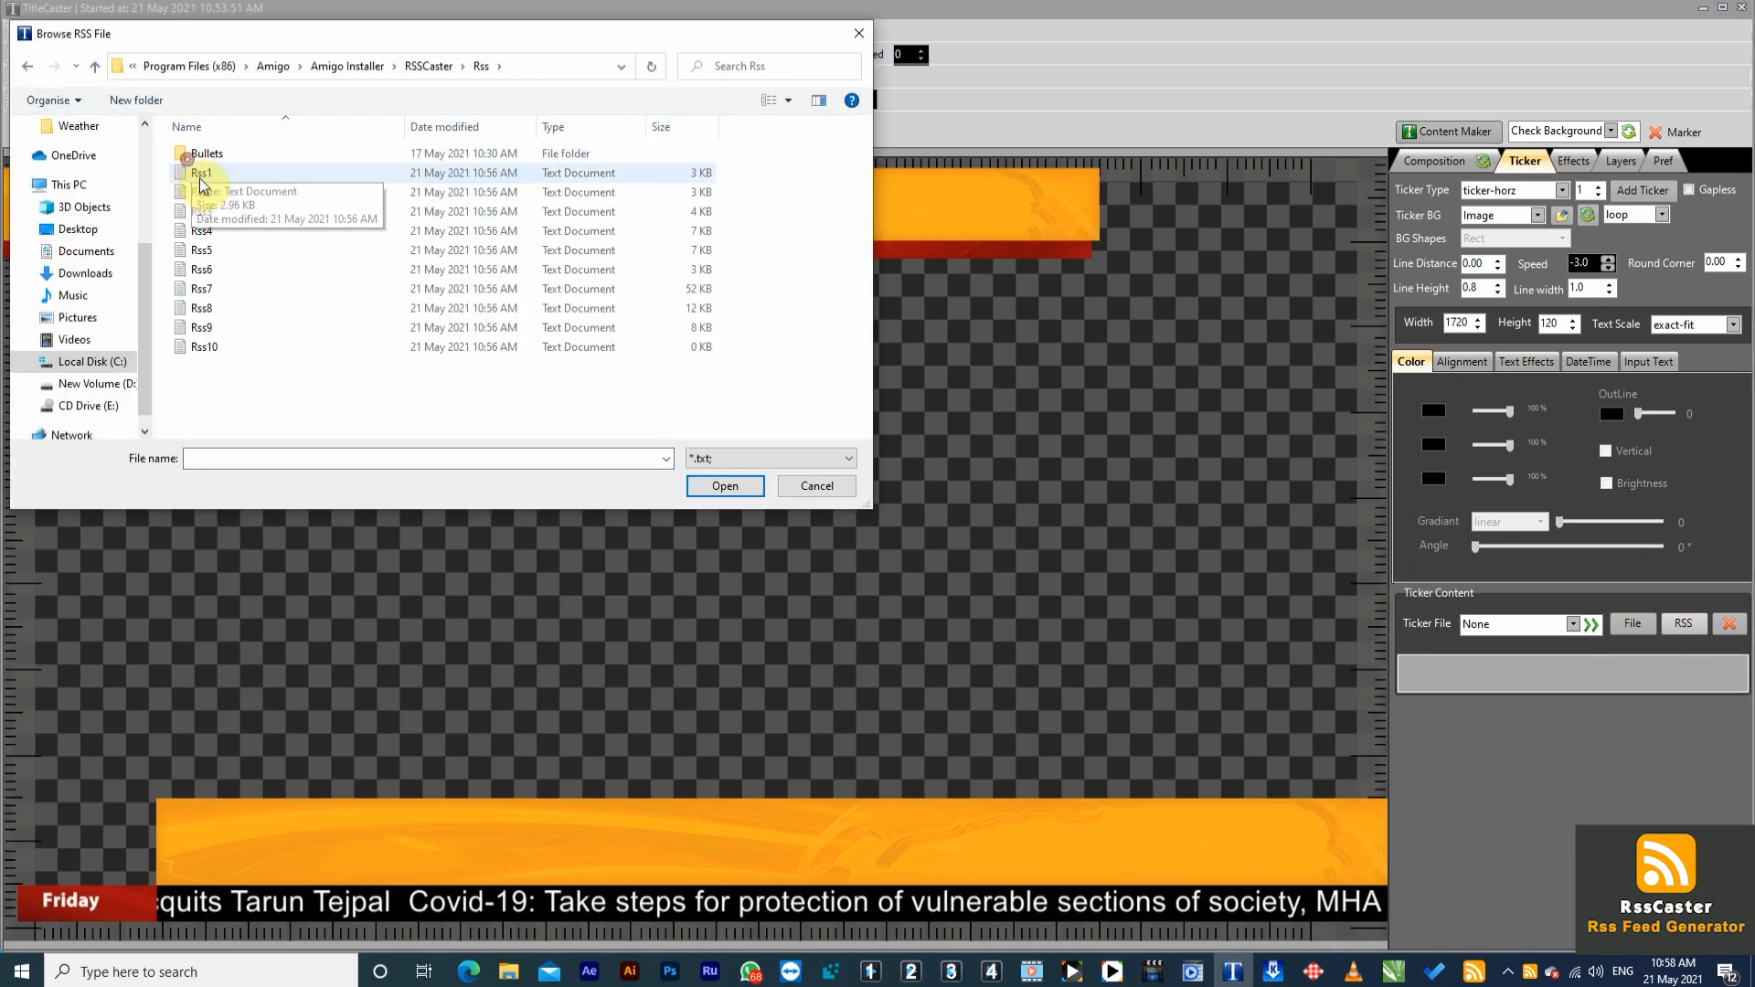
pyautogui.click(201, 192)
pyautogui.click(735, 485)
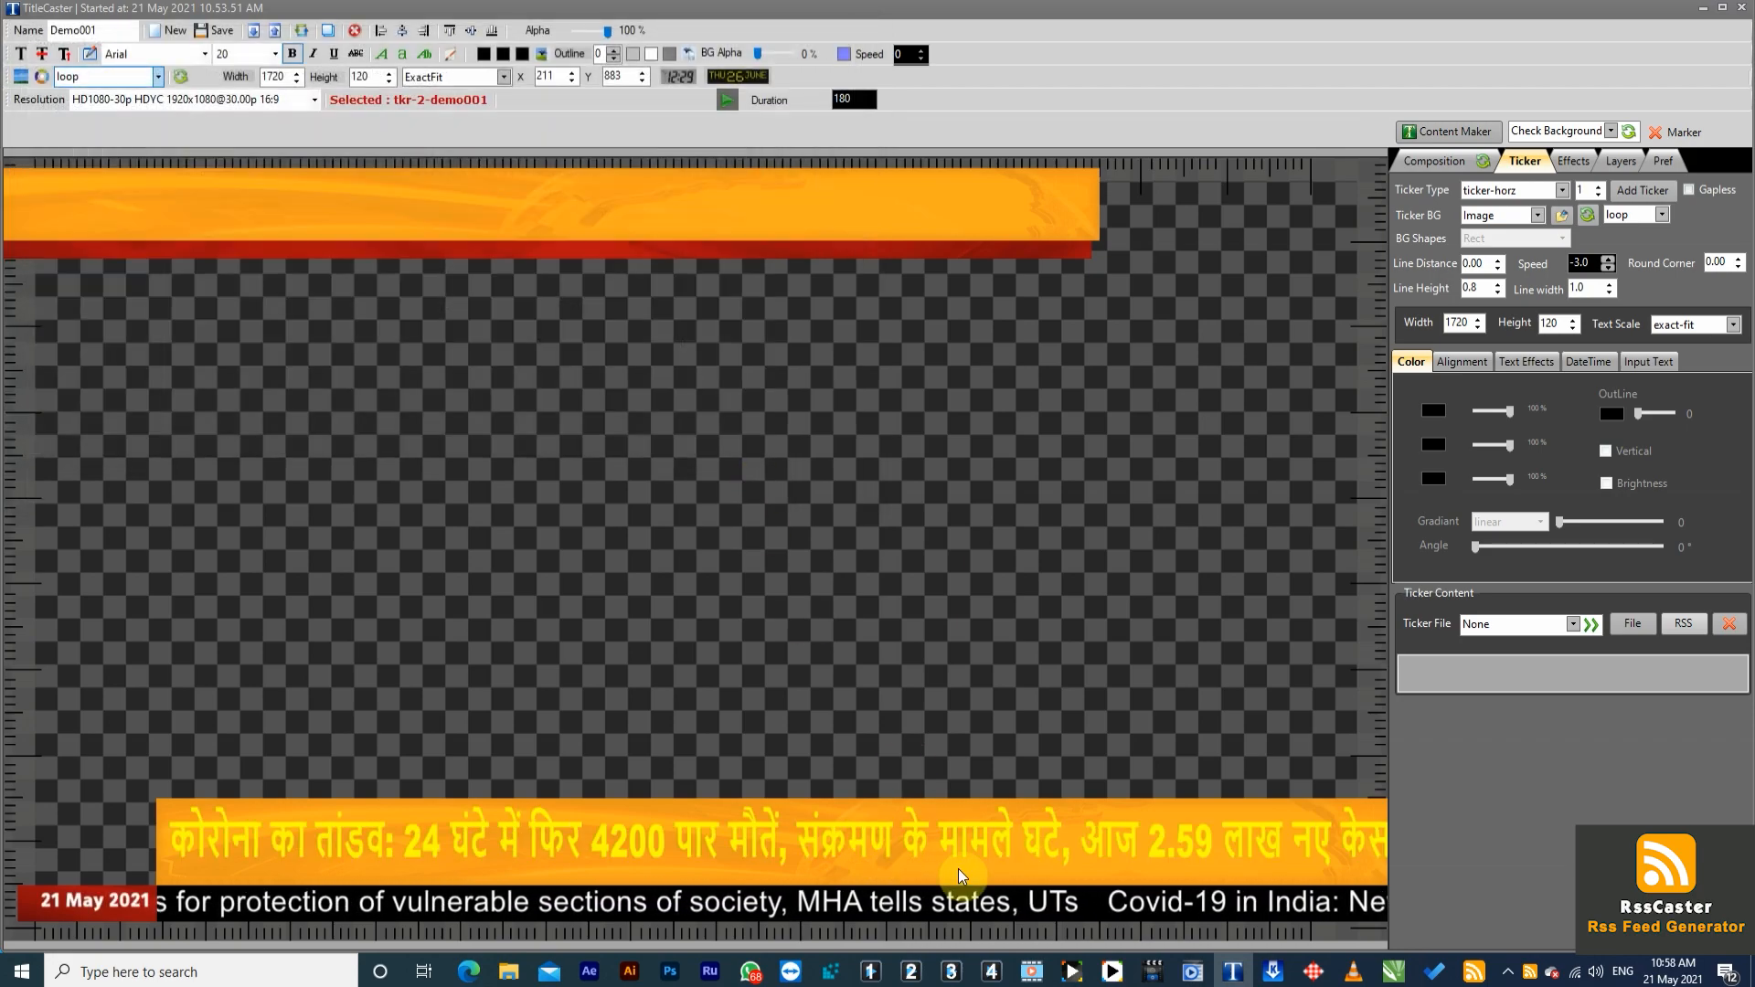
# Step: Switch to RssCaster, set the RSS 2 feed's text color to black, save the feed and return to TitleCaster
pyautogui.click(1474, 974)
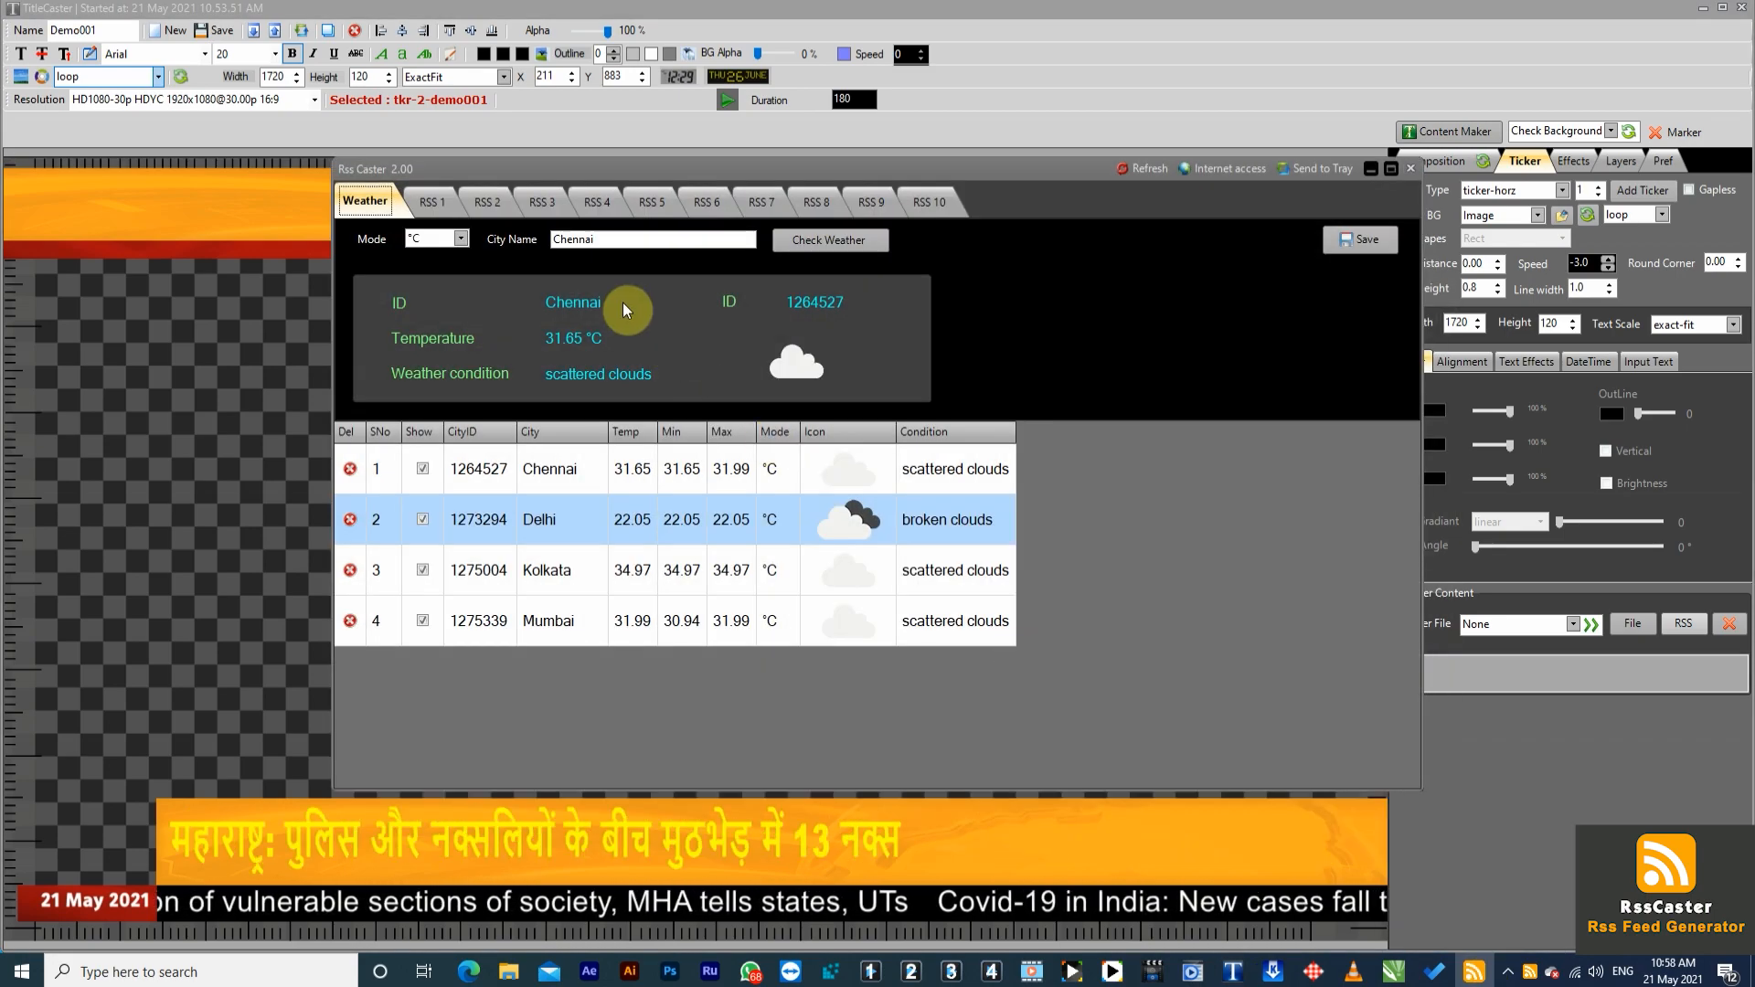
pyautogui.click(486, 200)
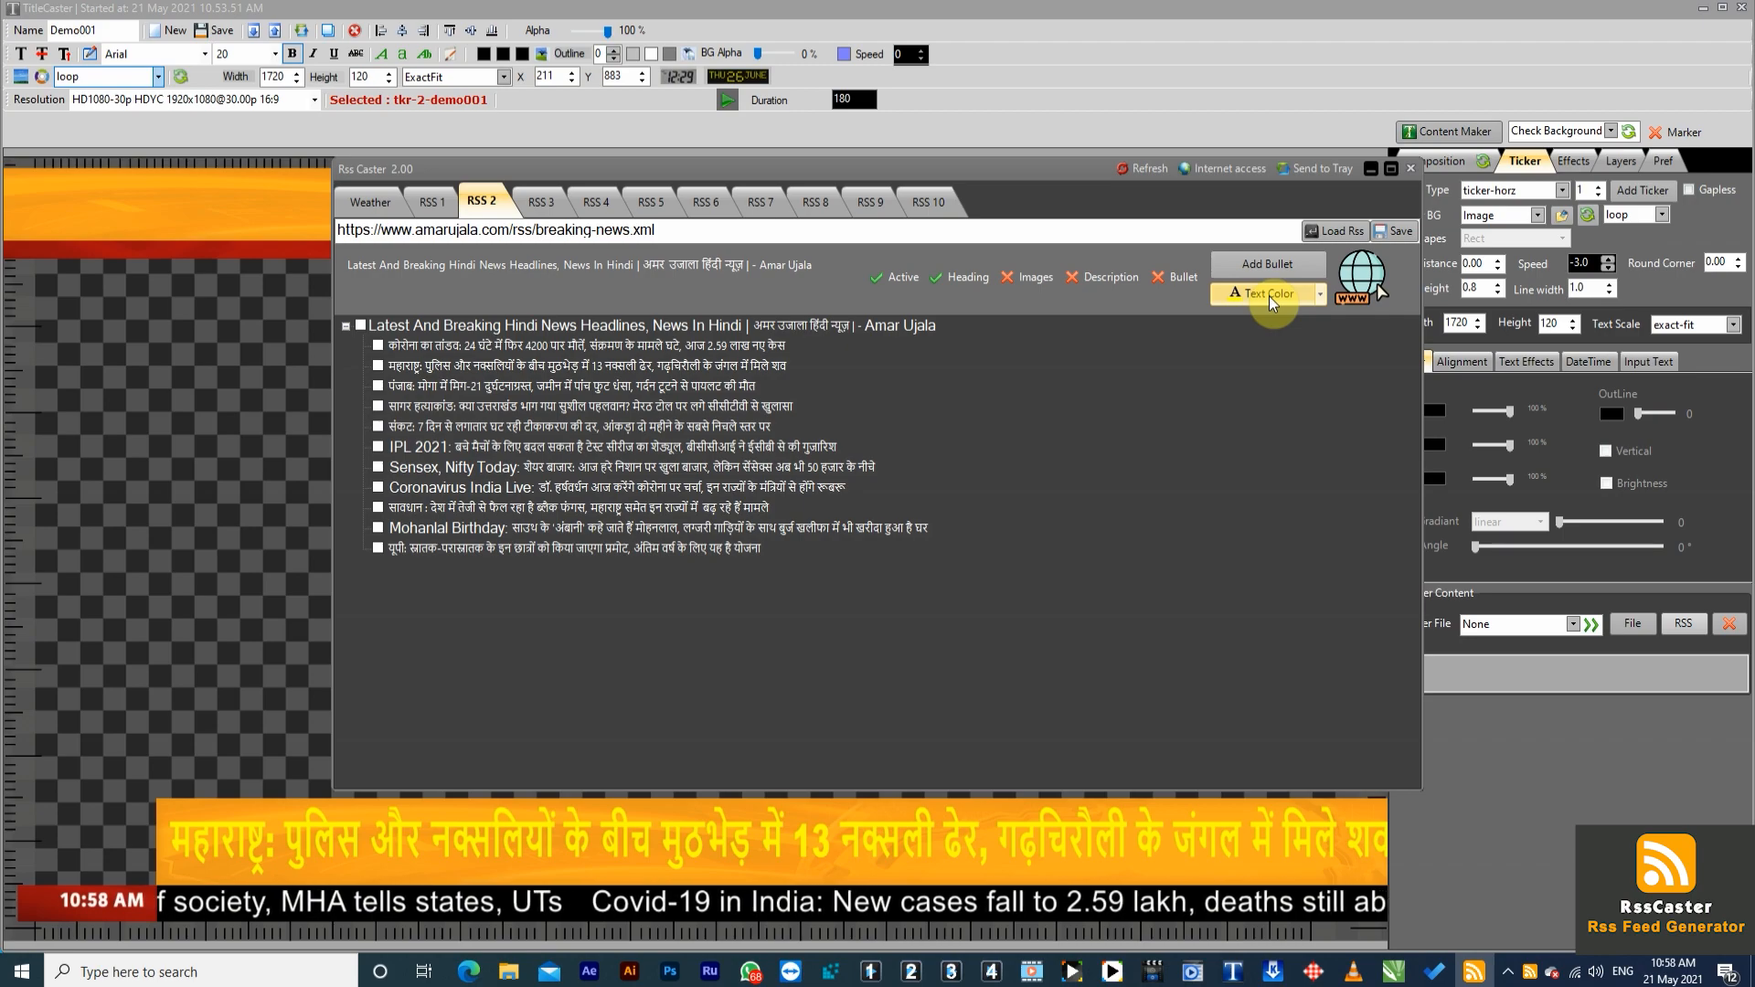
pyautogui.click(1319, 294)
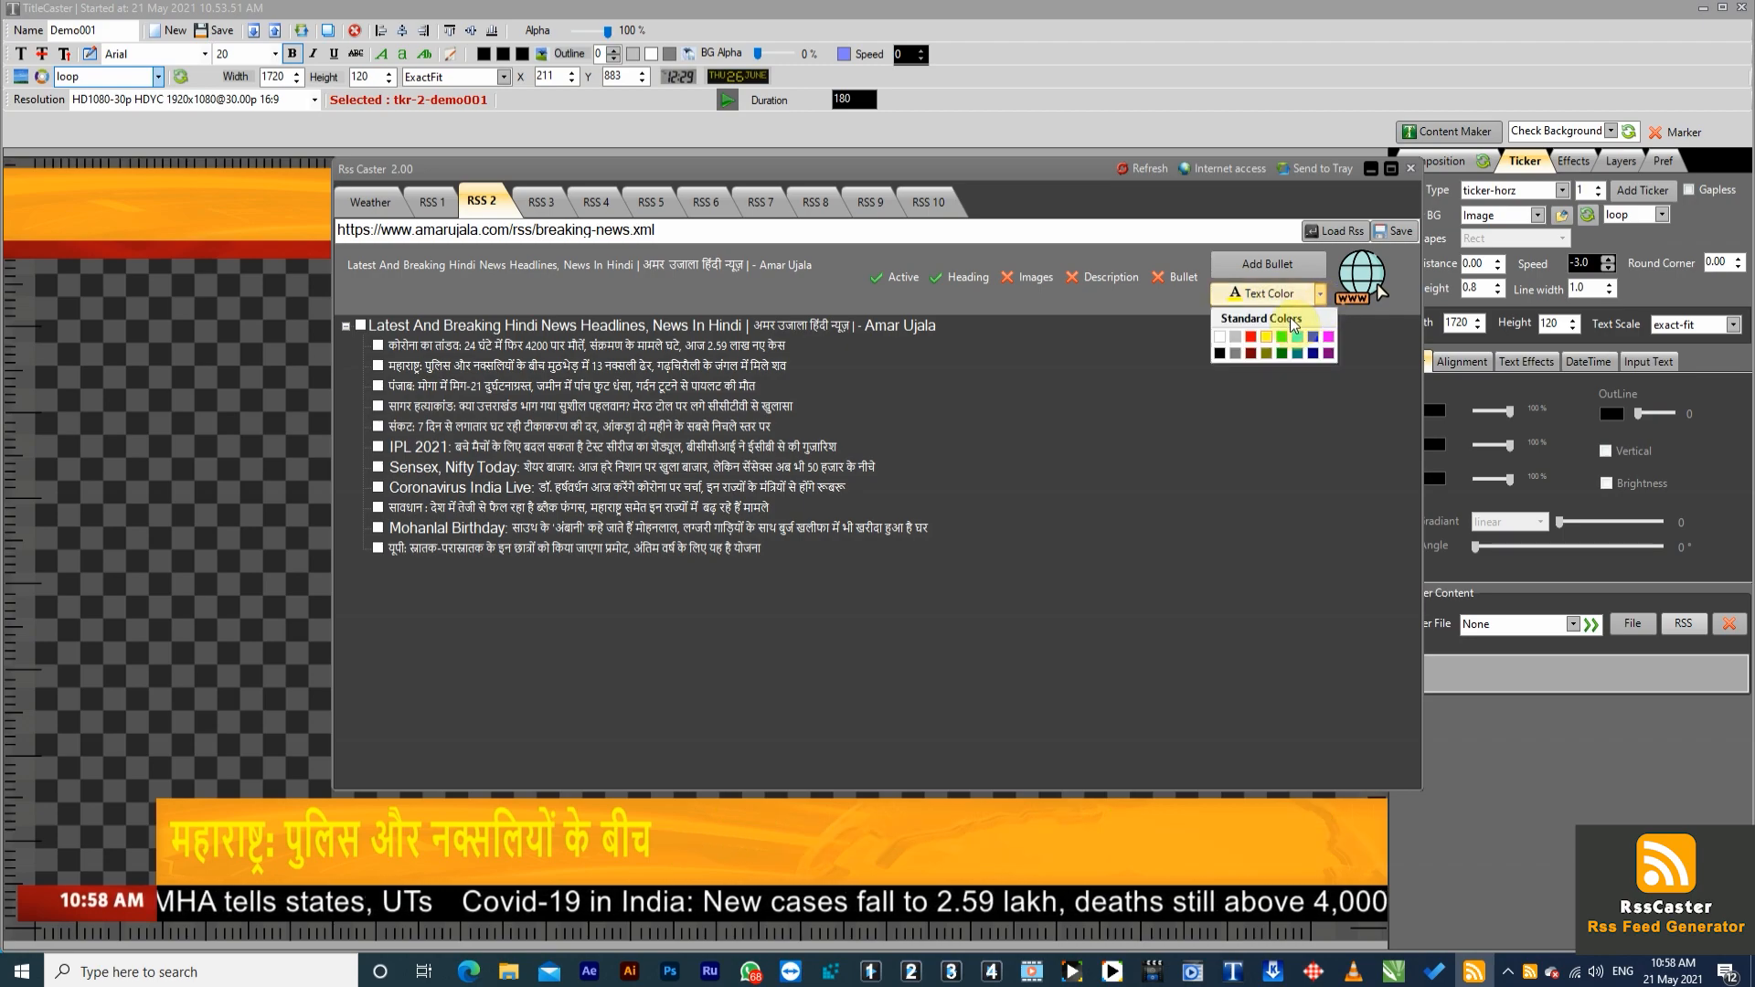
pyautogui.click(1221, 355)
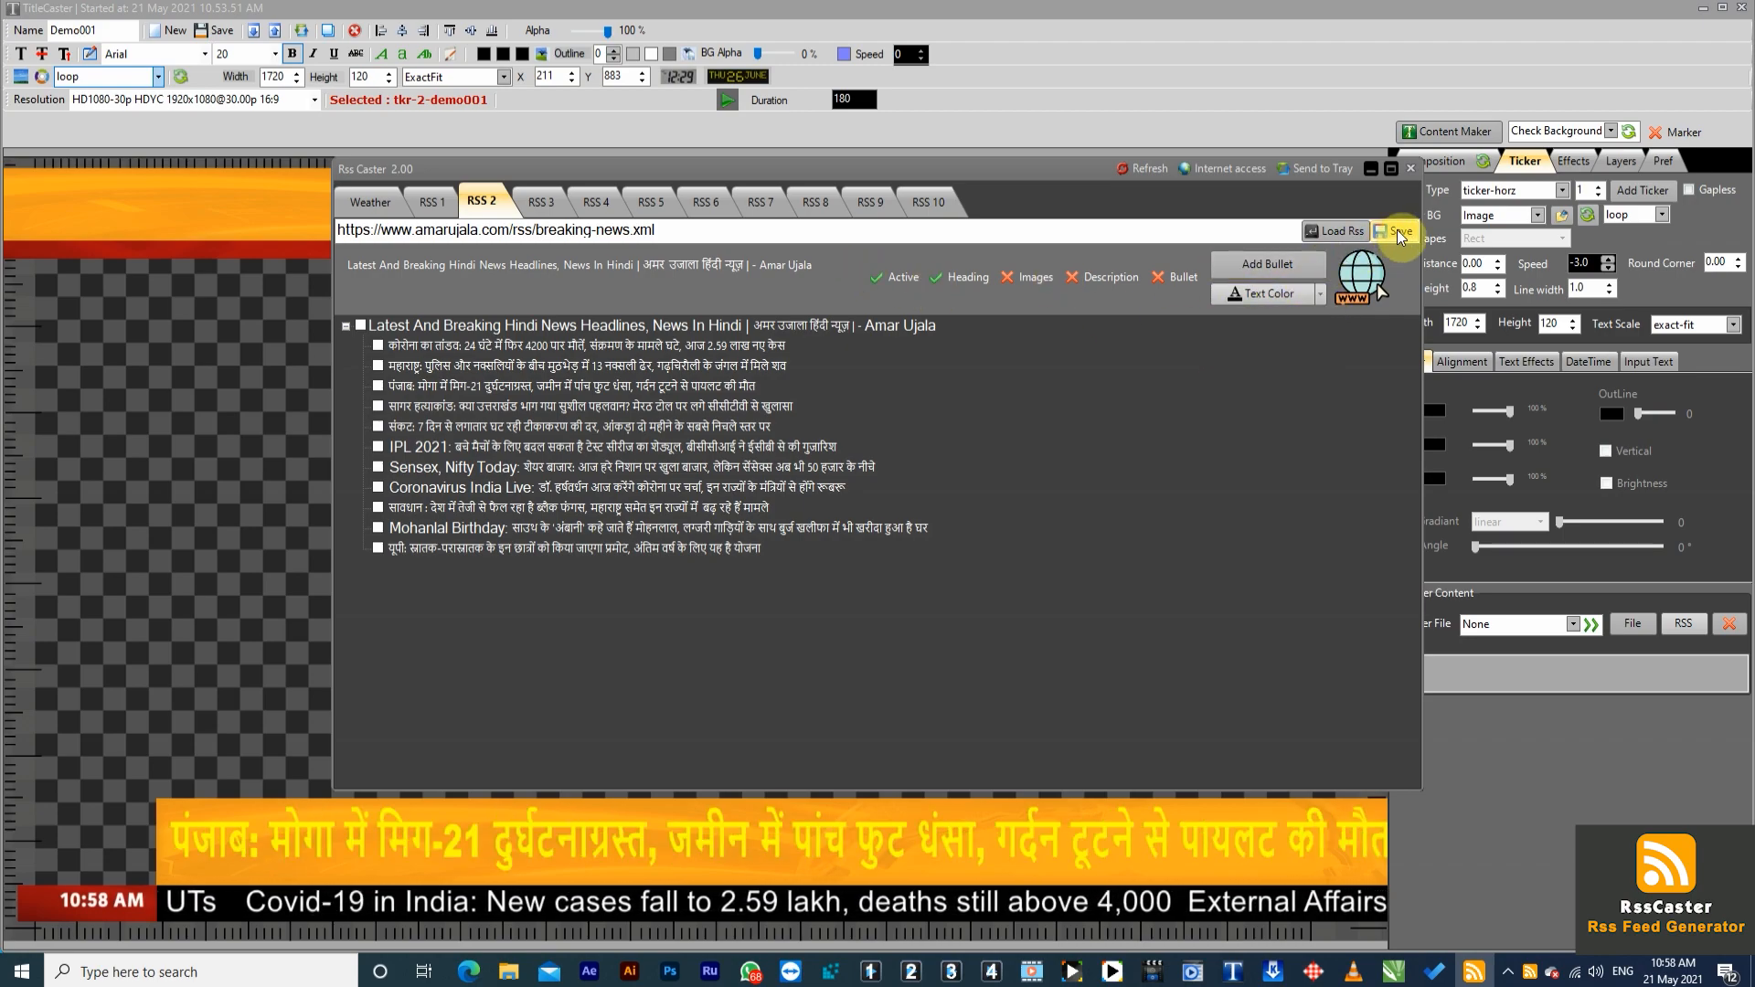
pyautogui.click(1349, 235)
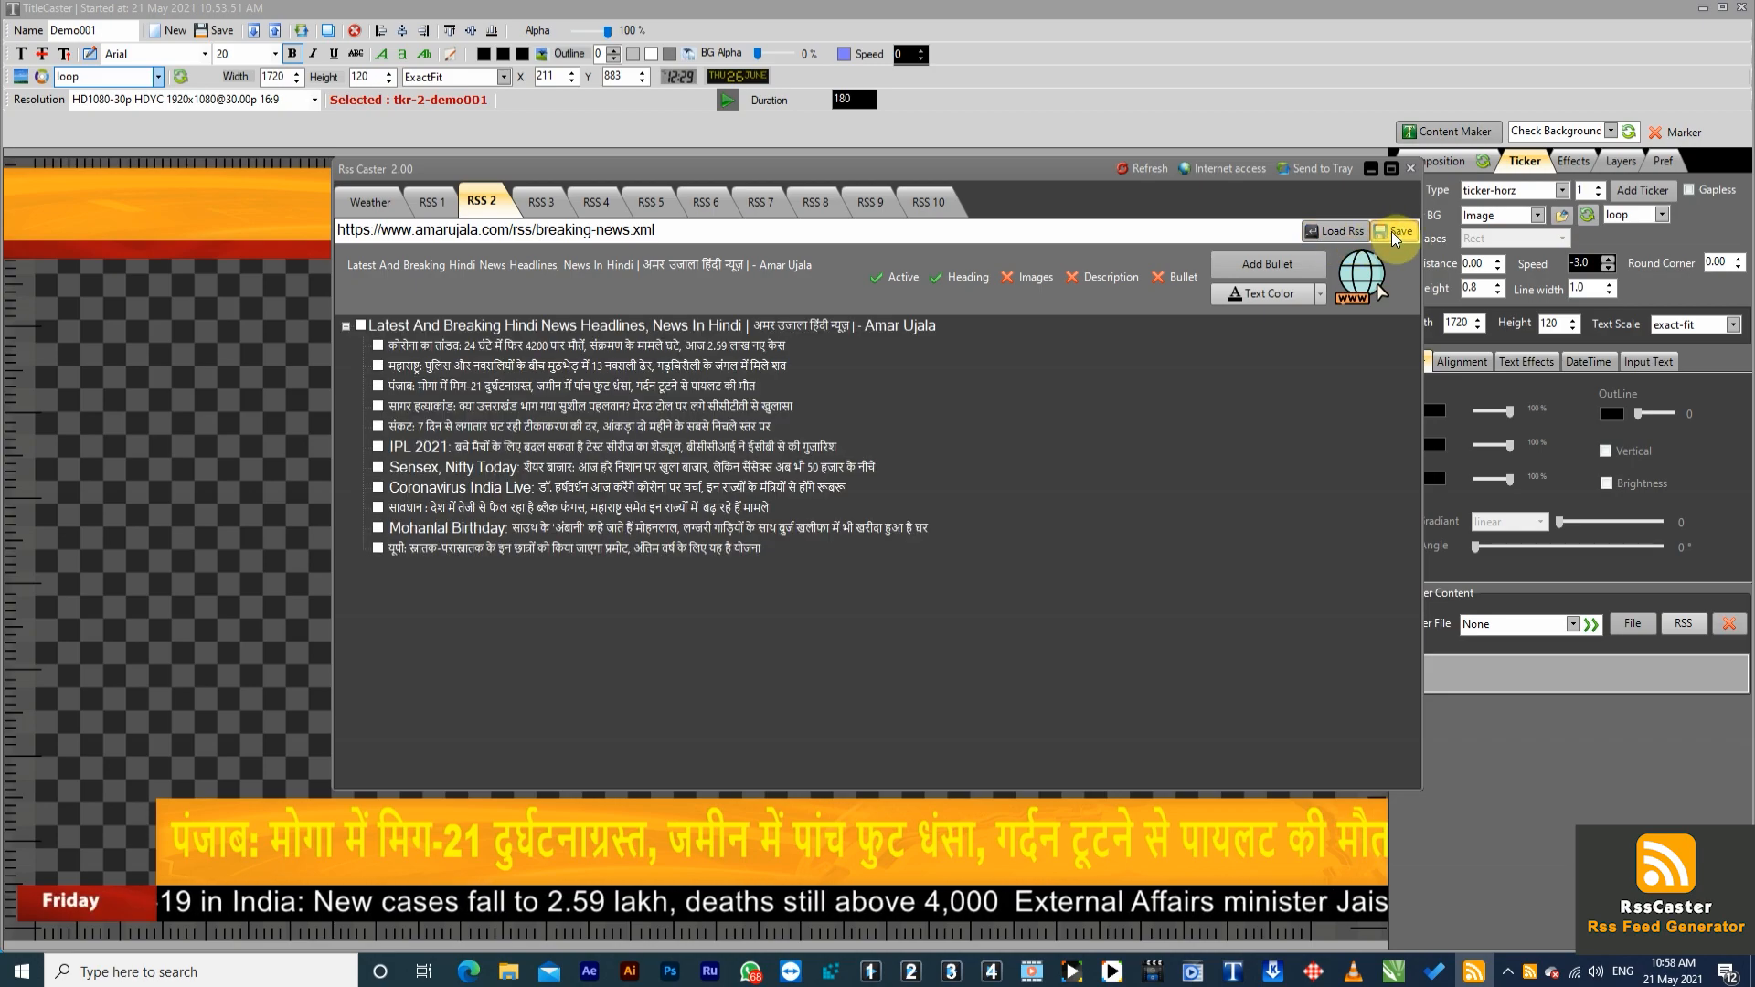
pyautogui.click(1364, 168)
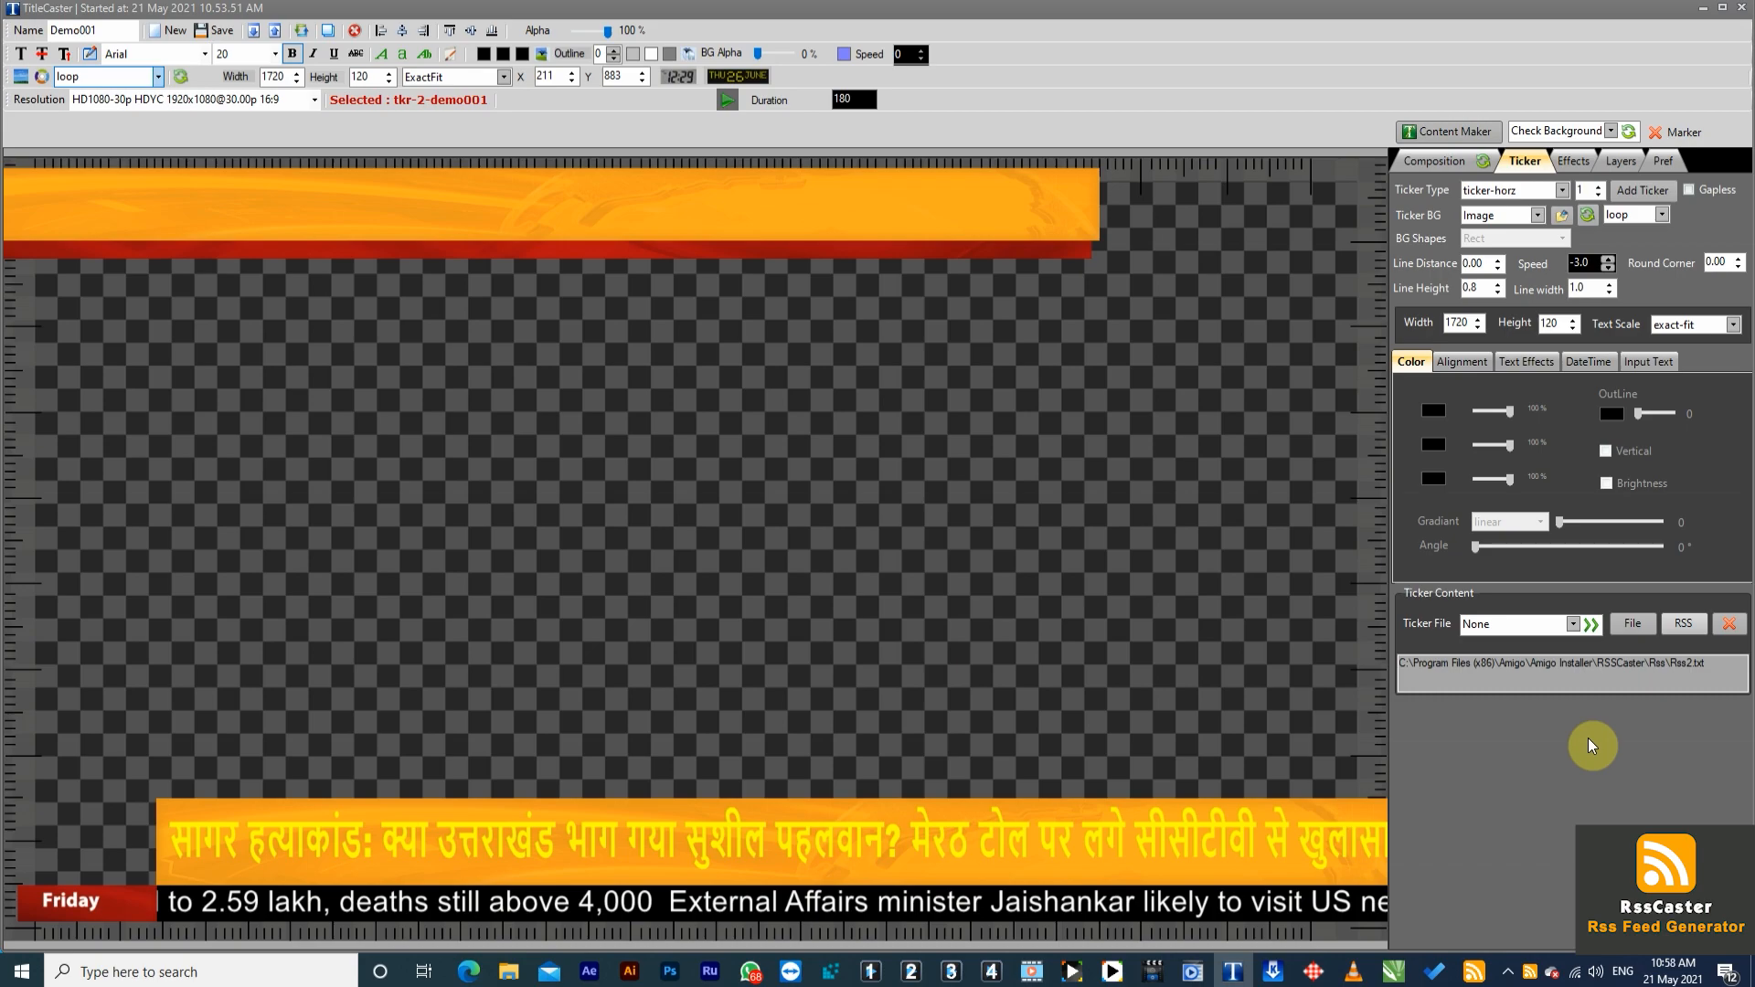
# Step: Reload the Rss2 text file into the orange ticker band to apply its new text color
pyautogui.click(1679, 623)
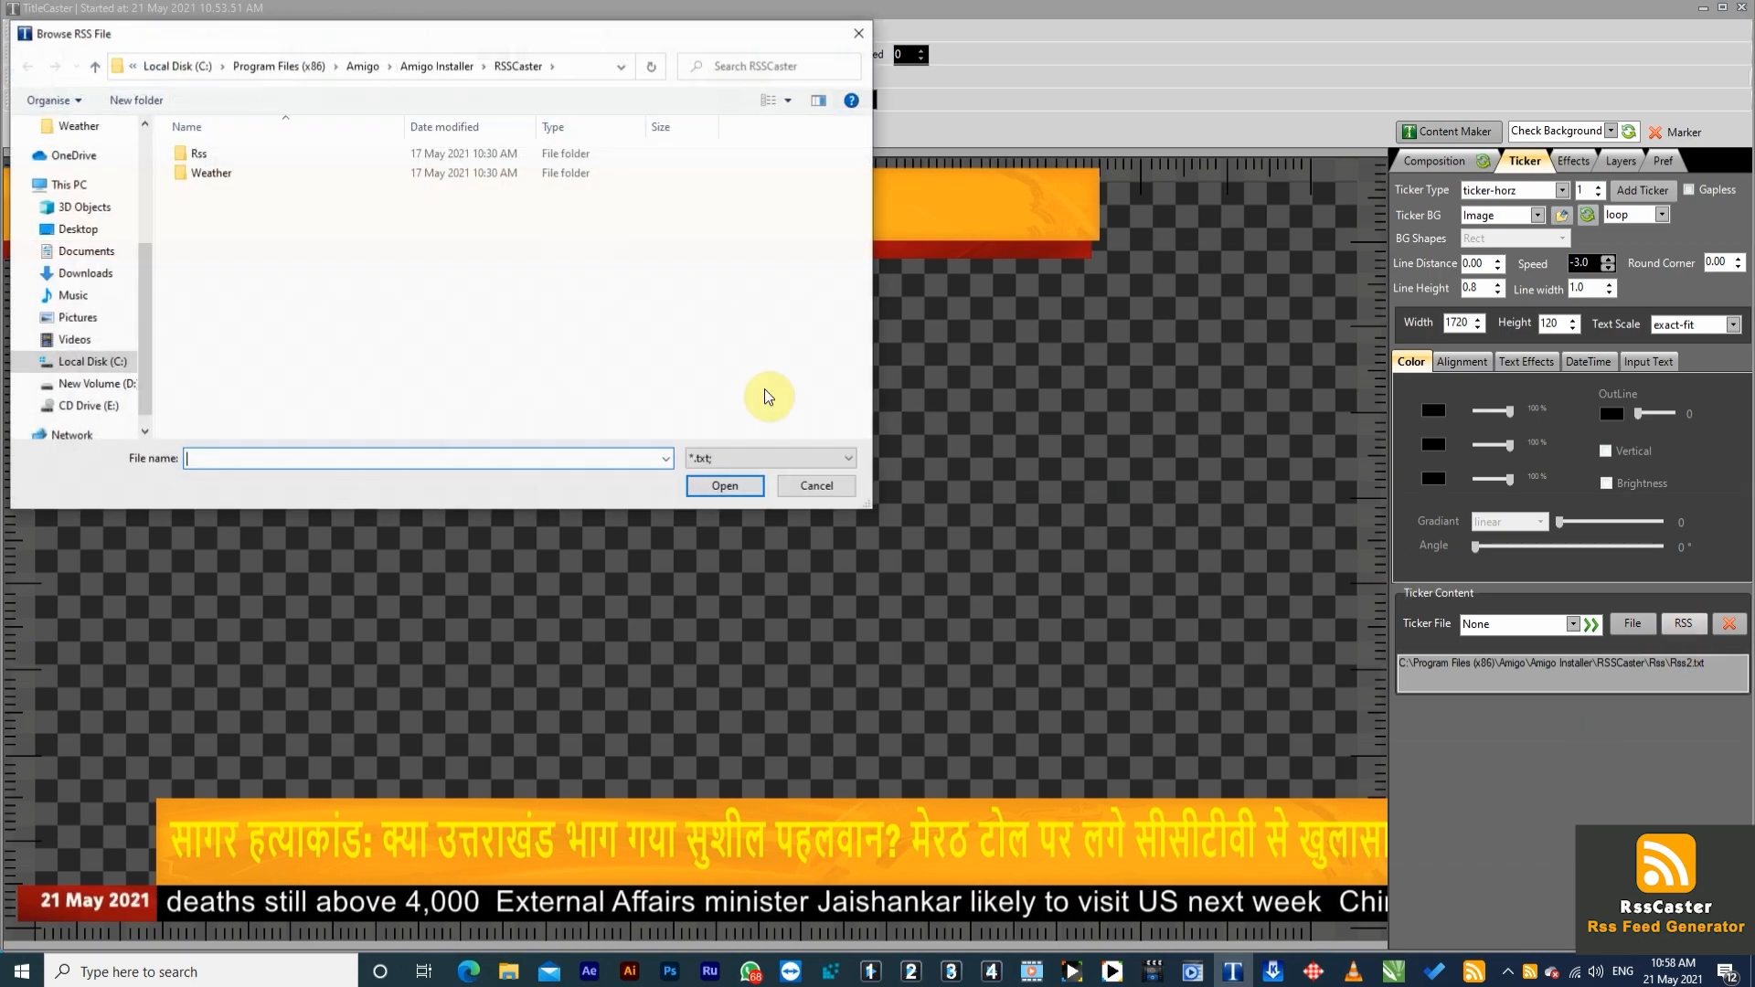
pyautogui.doubleClick(196, 151)
pyautogui.click(201, 194)
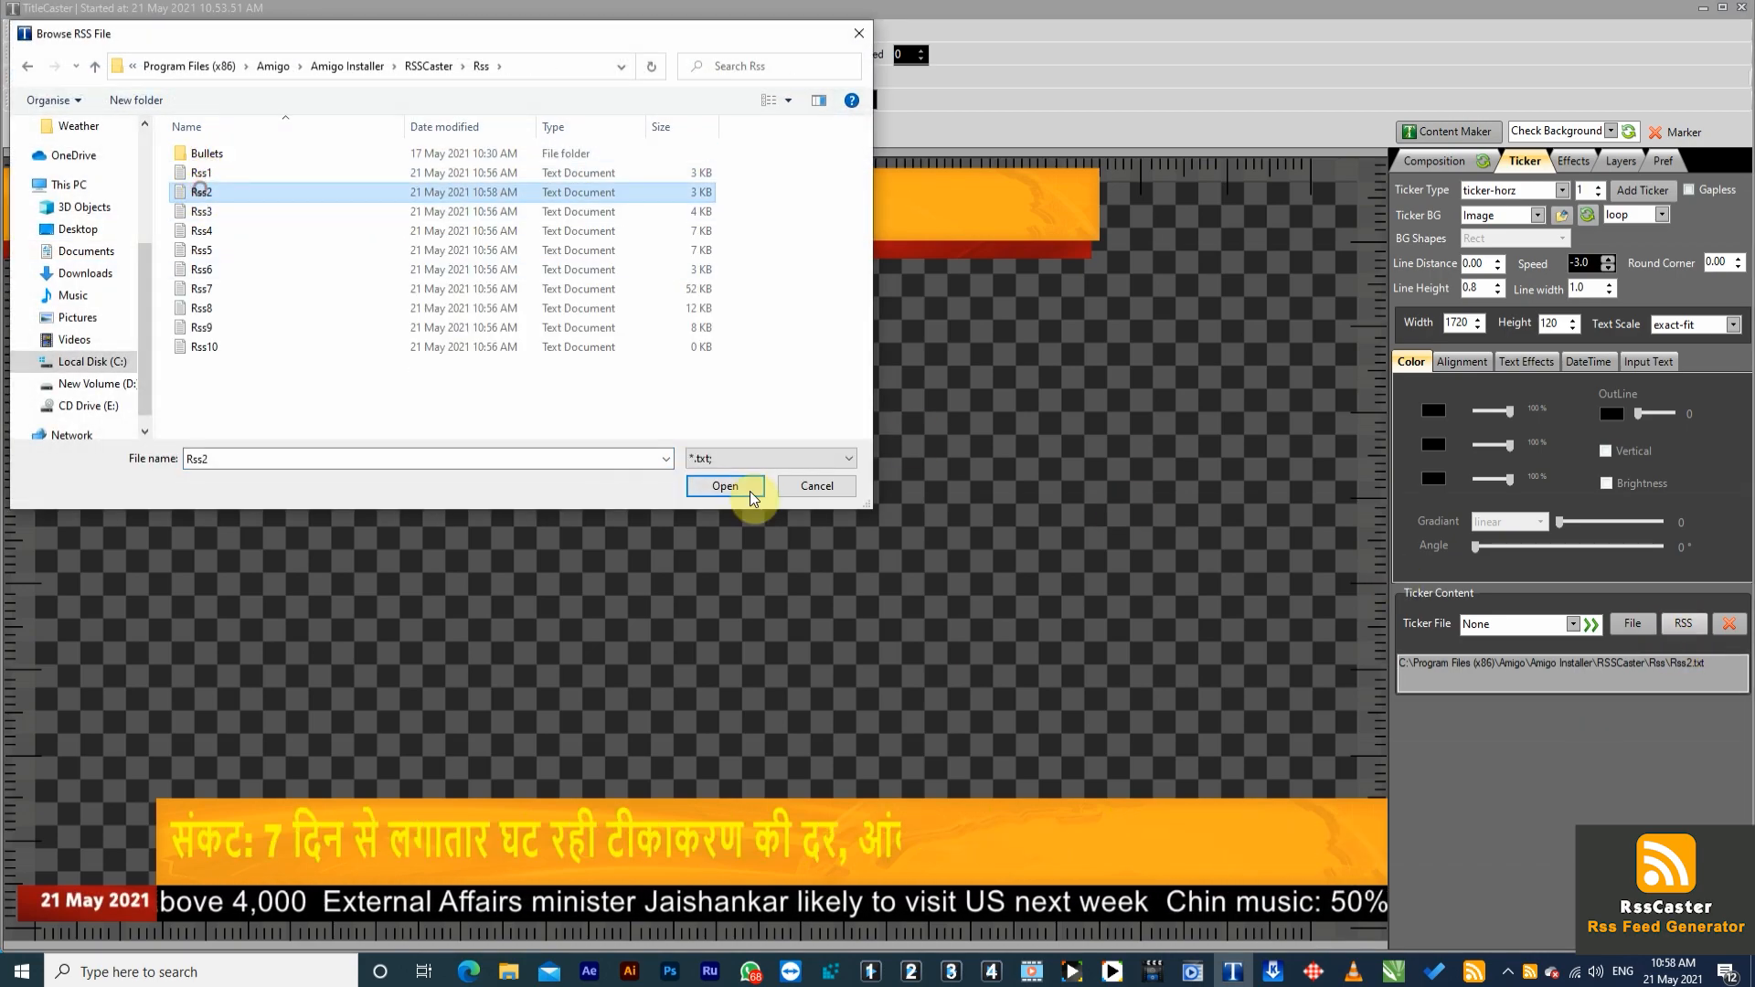
pyautogui.click(760, 489)
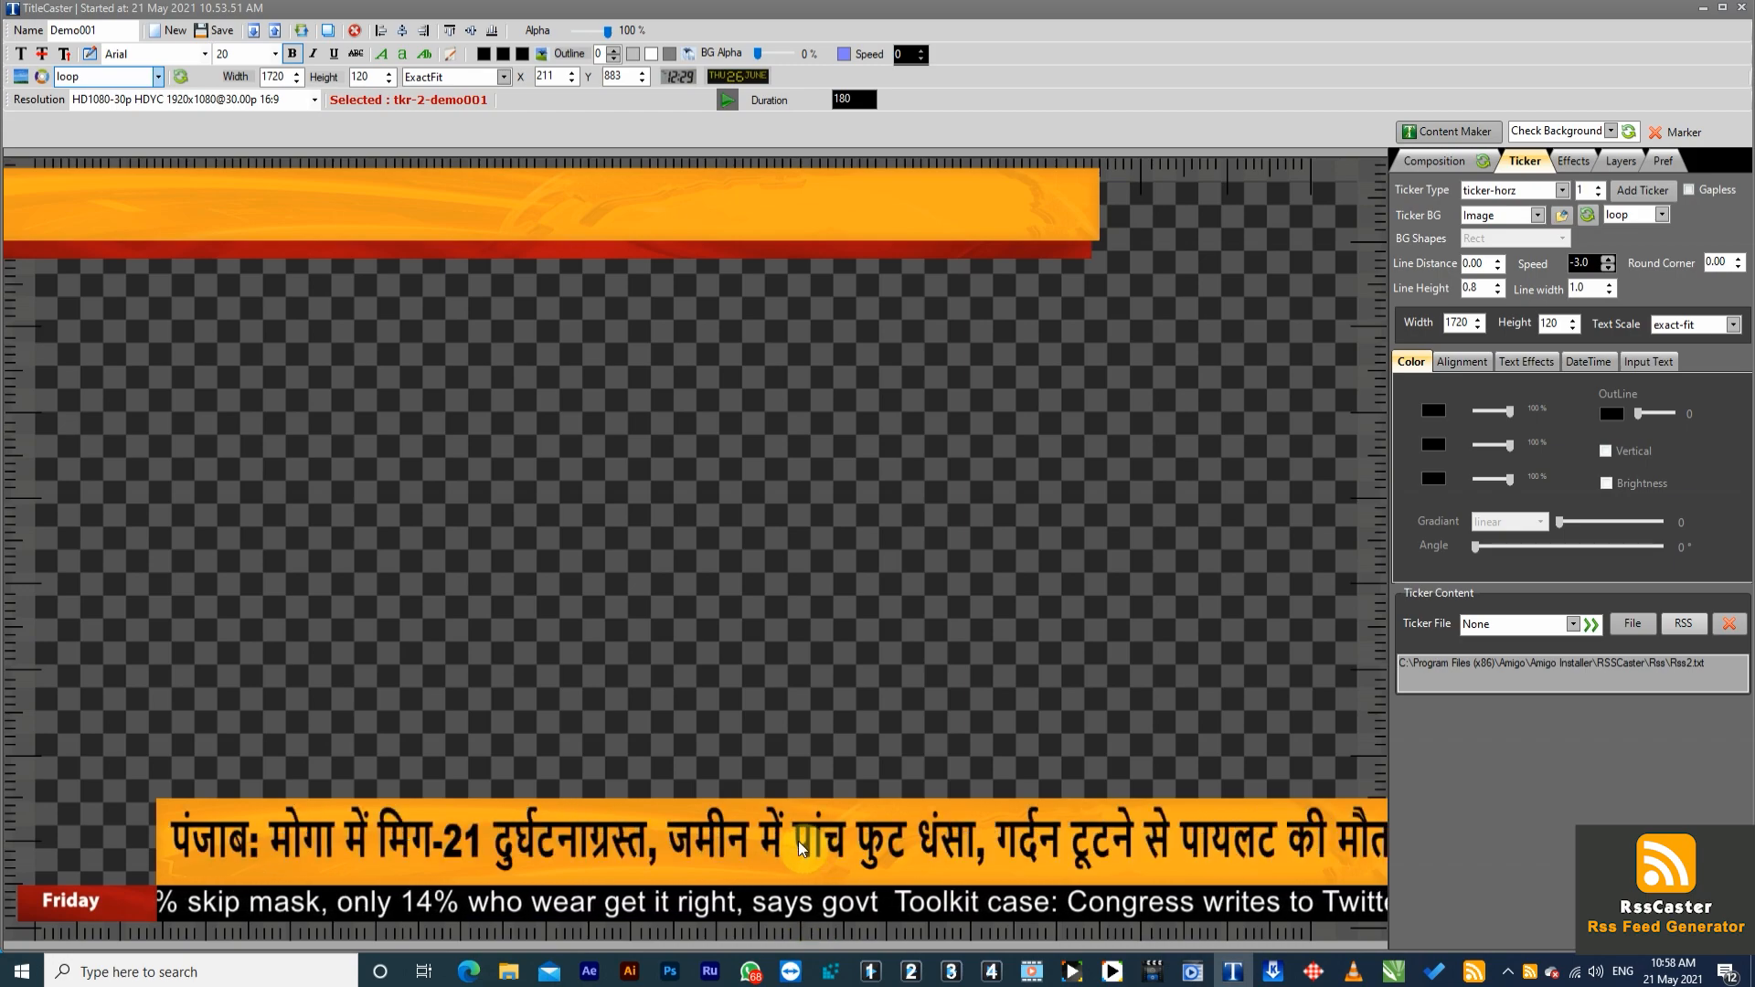
# Step: Insert the Breaking News MOV file from D:\After Effect Work\News Project\Breaking News into the composition
pyautogui.click(20, 76)
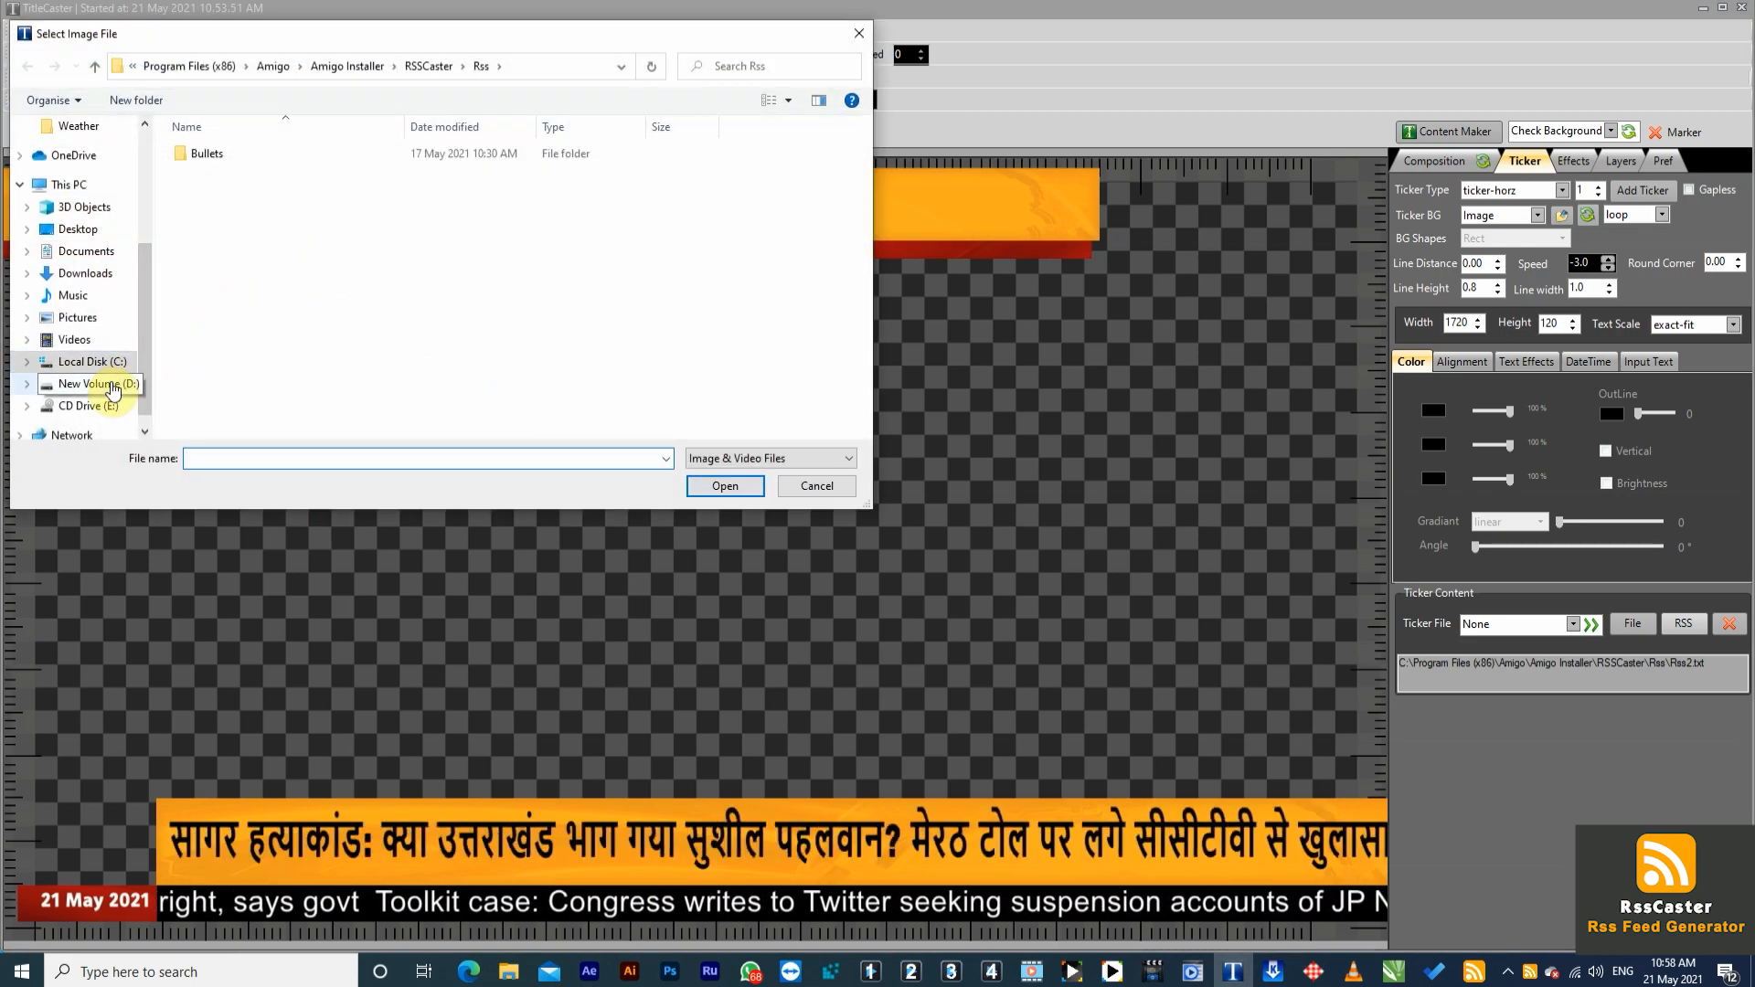
pyautogui.click(112, 388)
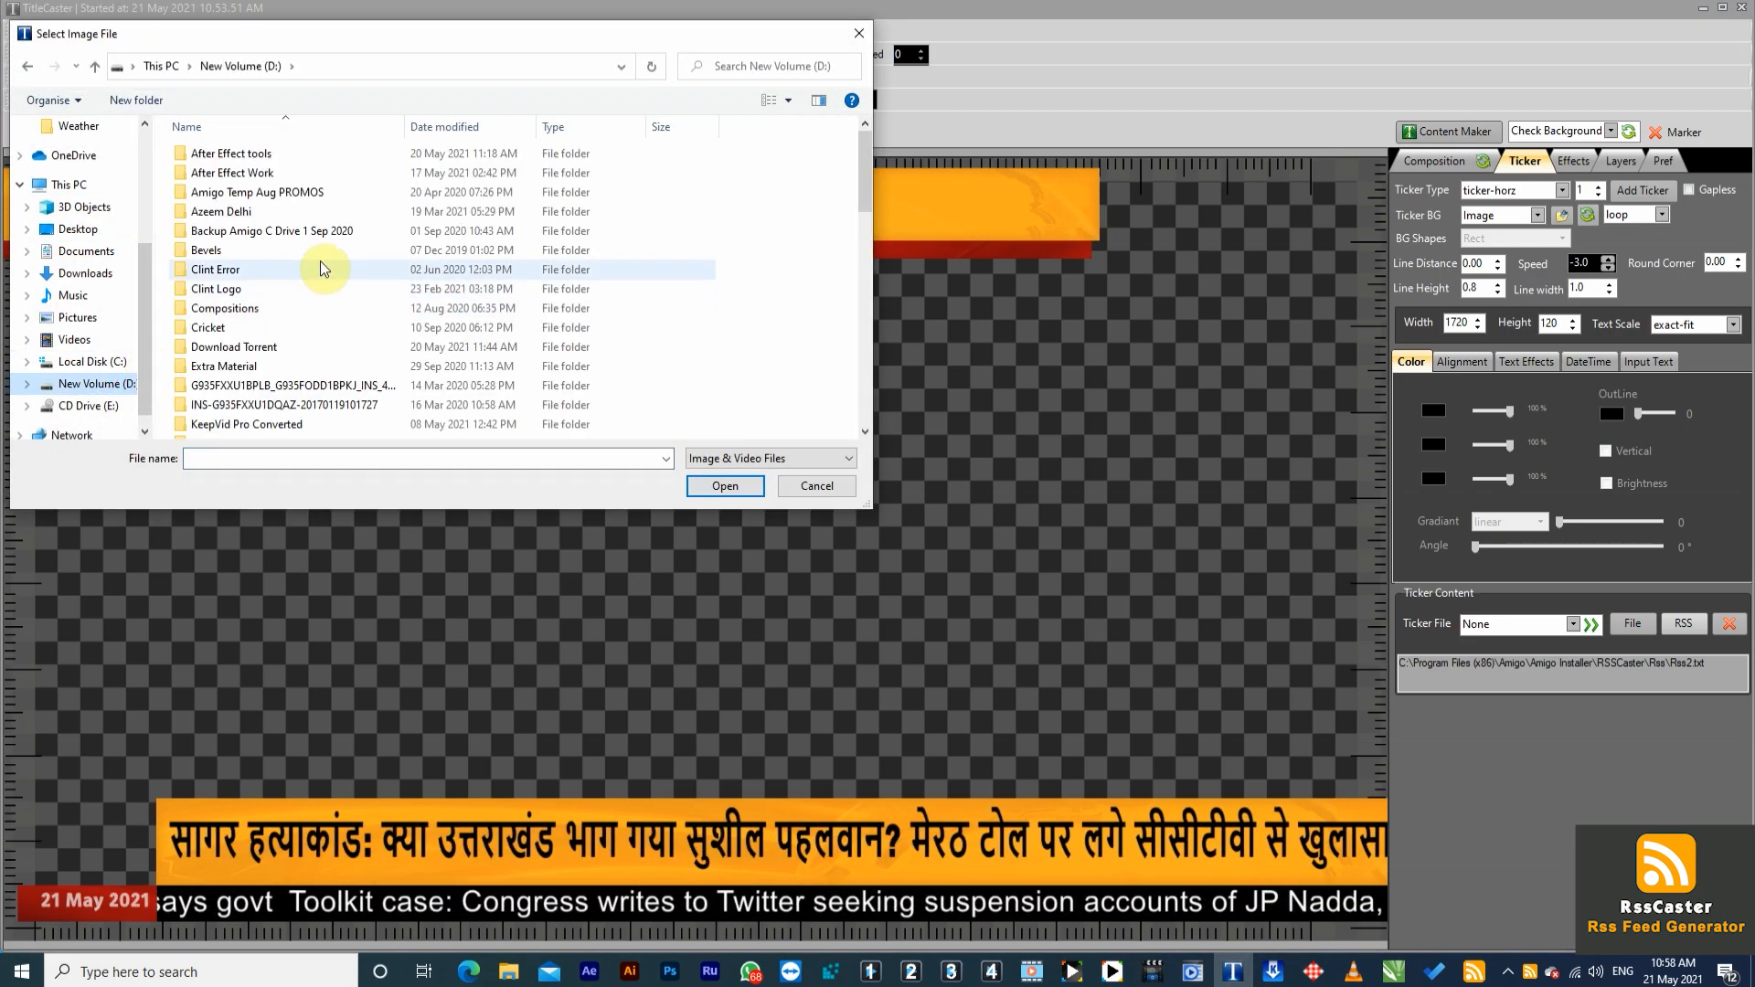
pyautogui.doubleClick(245, 173)
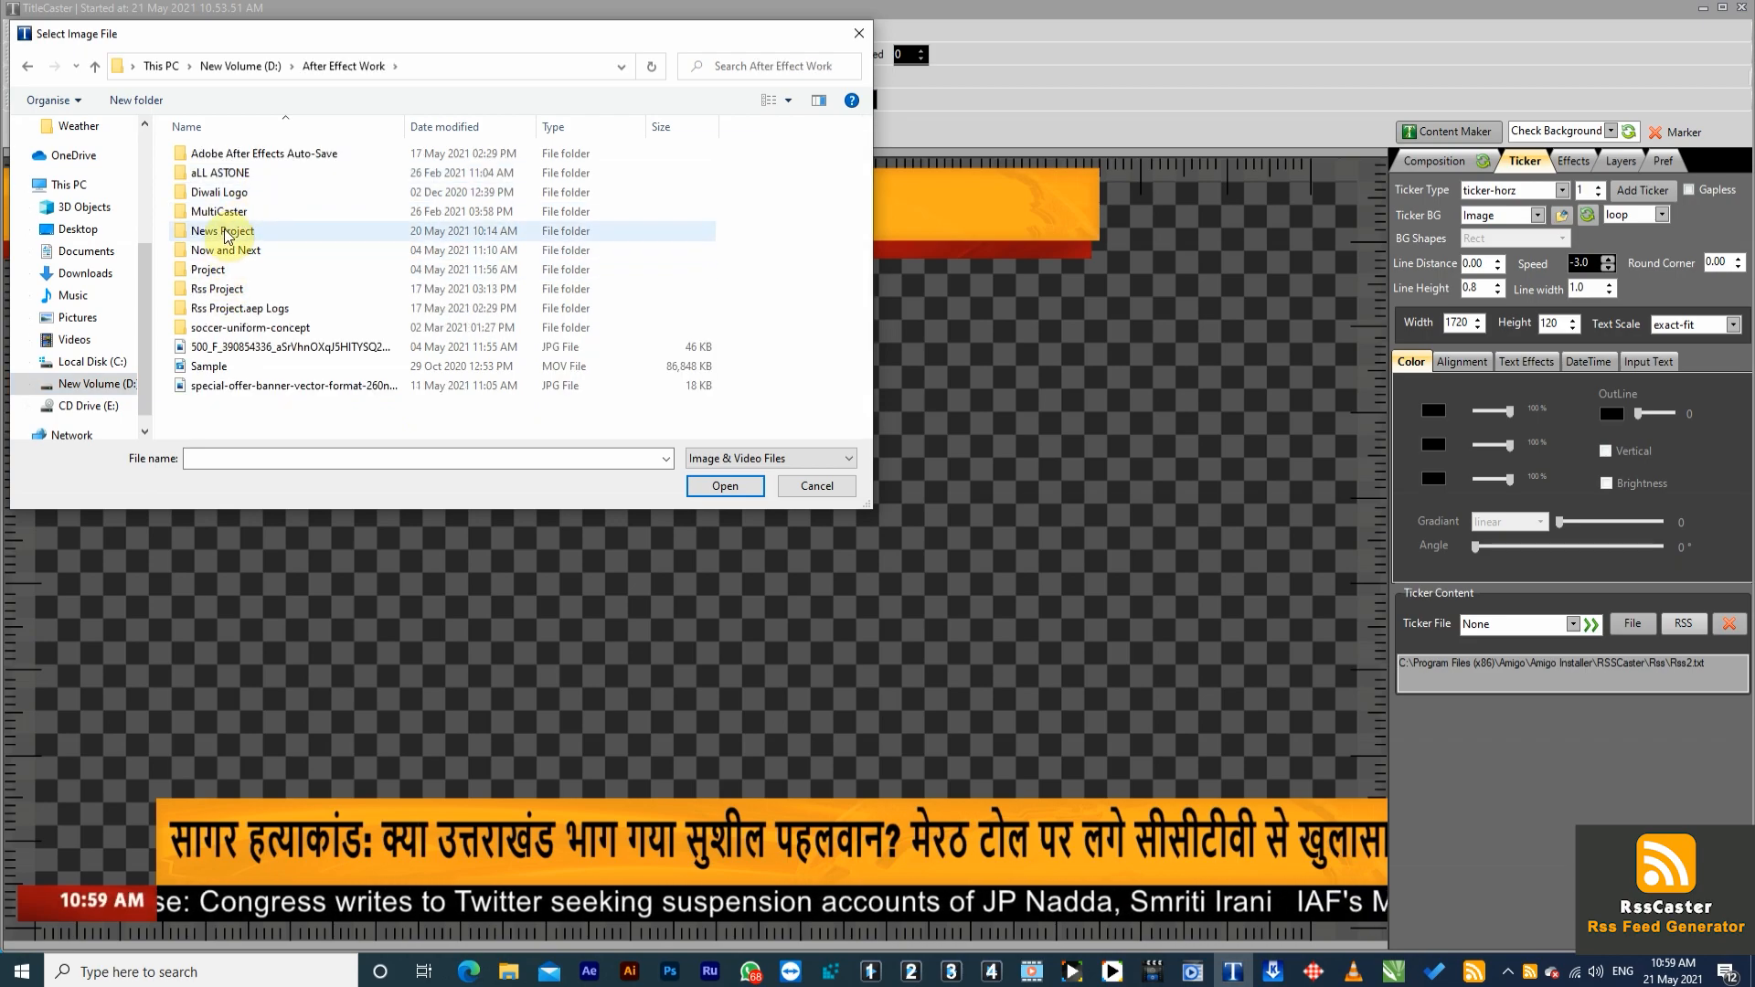
pyautogui.click(225, 233)
pyautogui.doubleClick(225, 233)
pyautogui.doubleClick(243, 175)
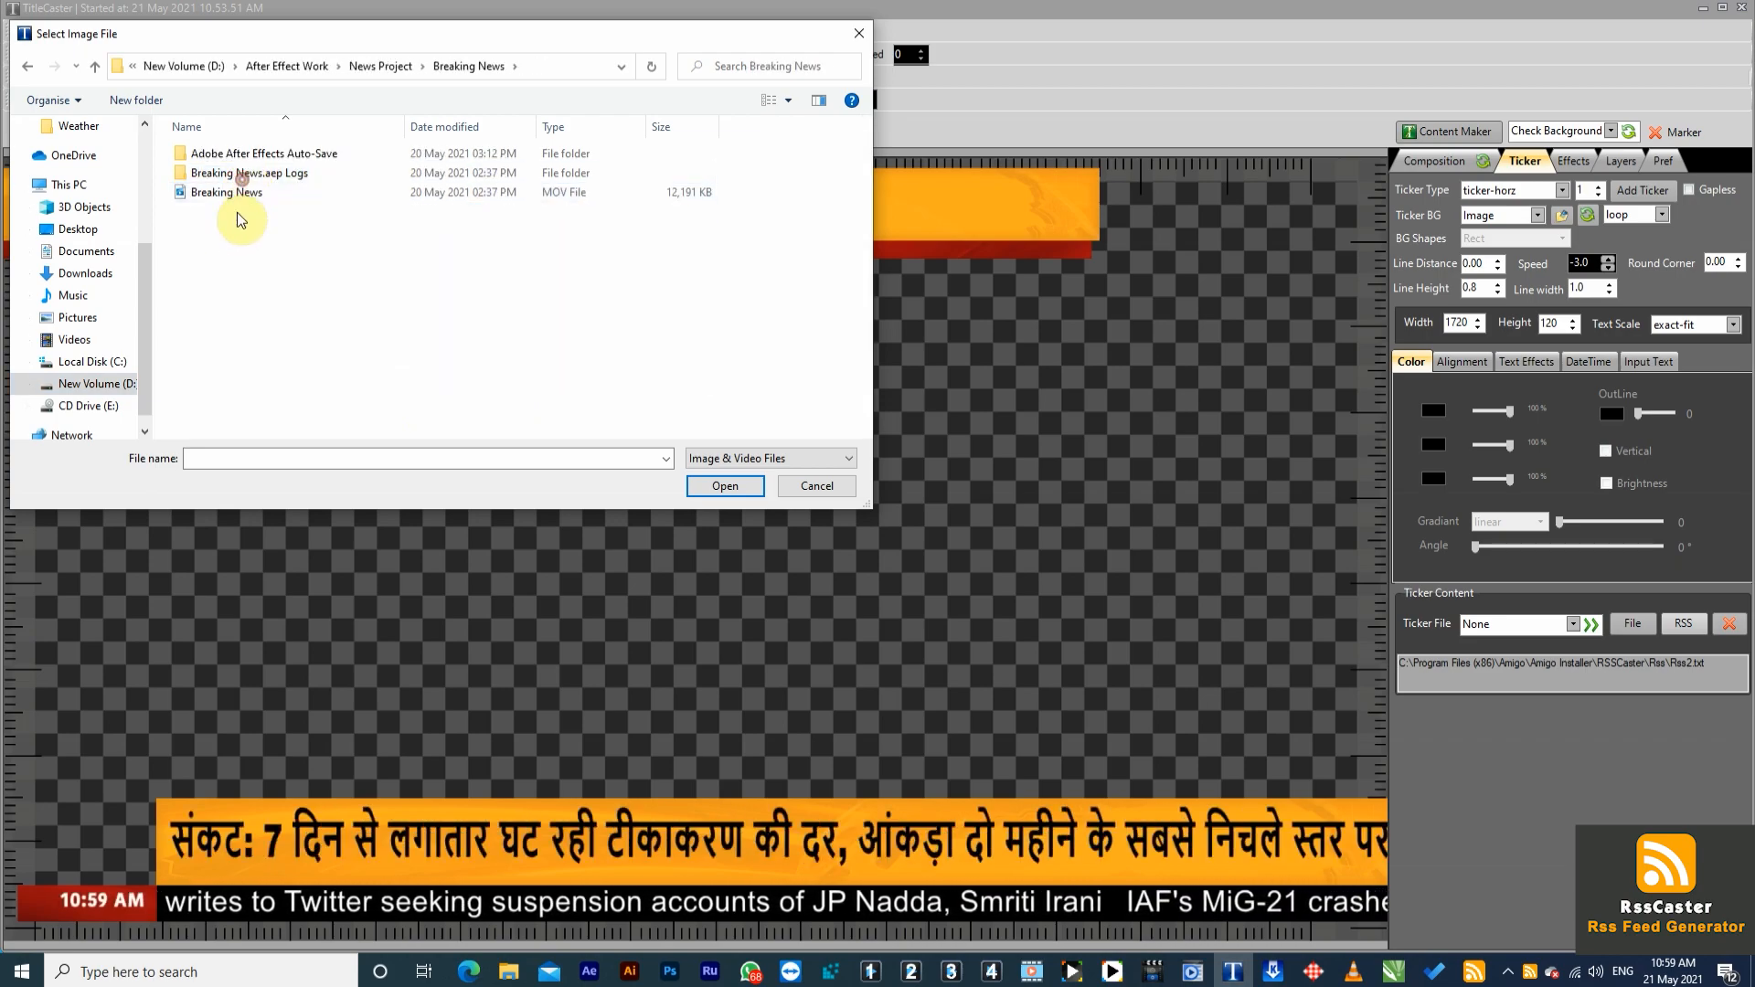
pyautogui.click(230, 192)
pyautogui.click(723, 486)
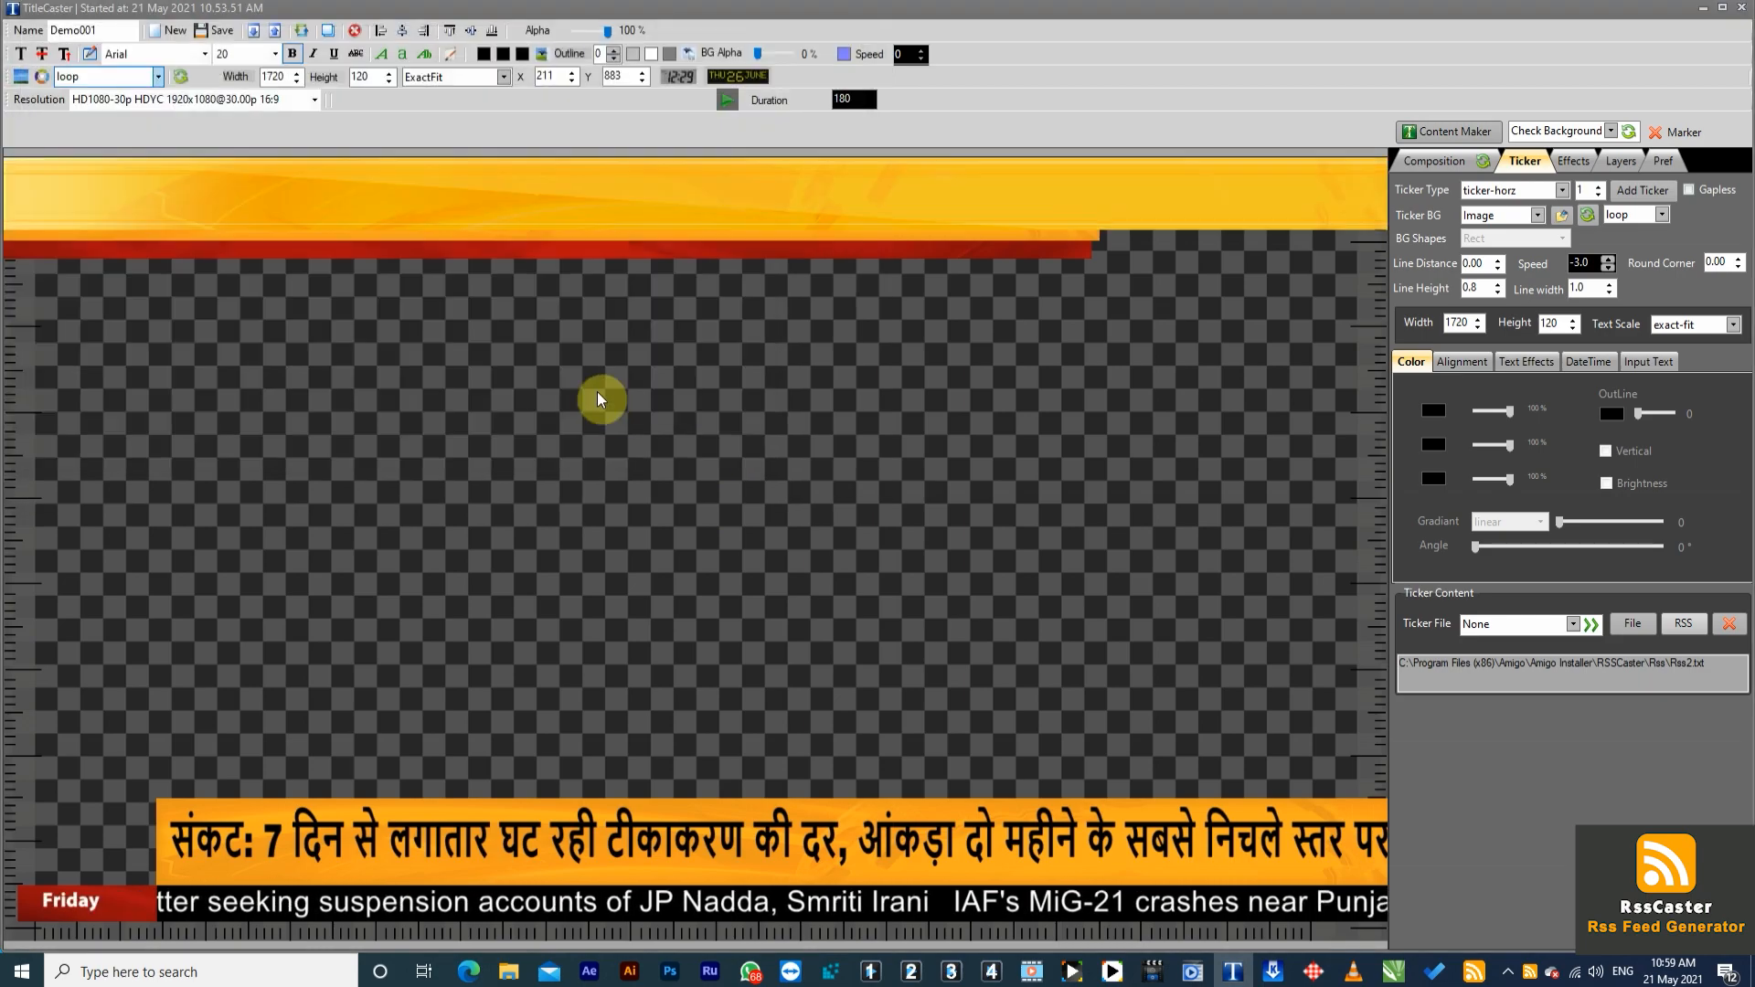
# Step: Move the inserted Breaking News band to the middle of the canvas, at about X 45, Y 509
pyautogui.moveTo(511, 255); pyautogui.dragTo(549, 616)
pyautogui.click(639, 858)
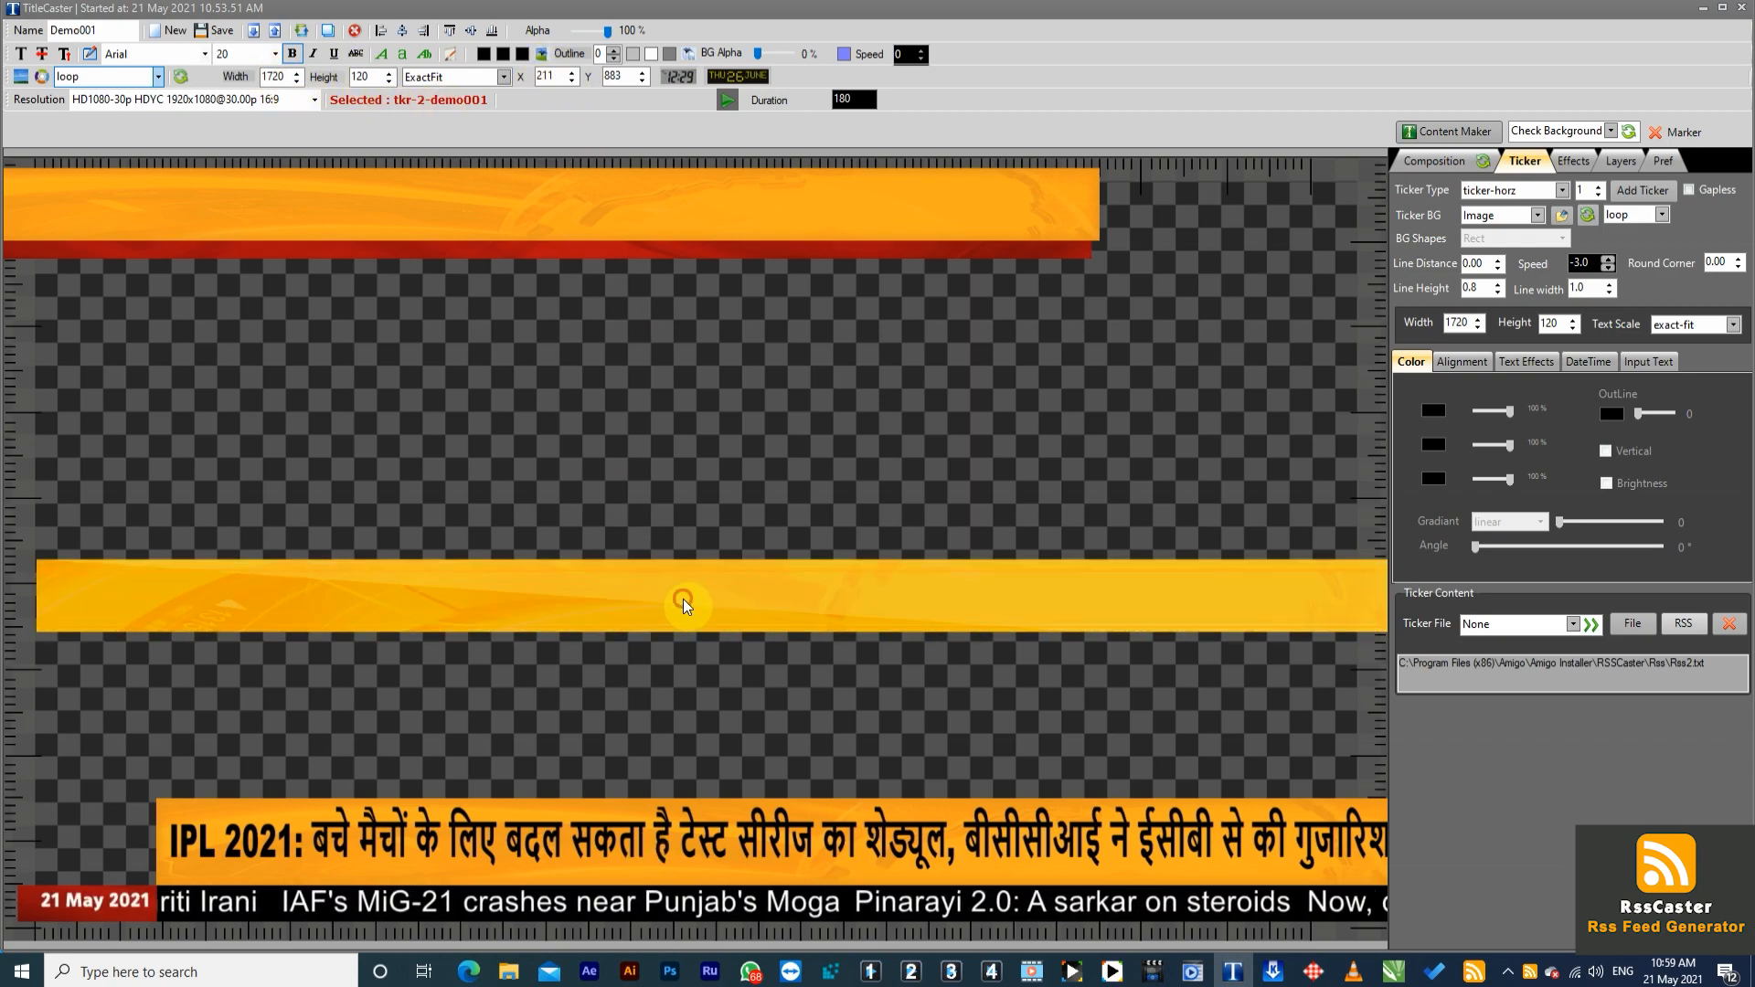
pyautogui.moveTo(683, 600); pyautogui.dragTo(680, 567)
# Step: Resize the inserted Breaking News band to a width of 1720 and a height of 120
pyautogui.doubleClick(273, 77)
pyautogui.write('17')
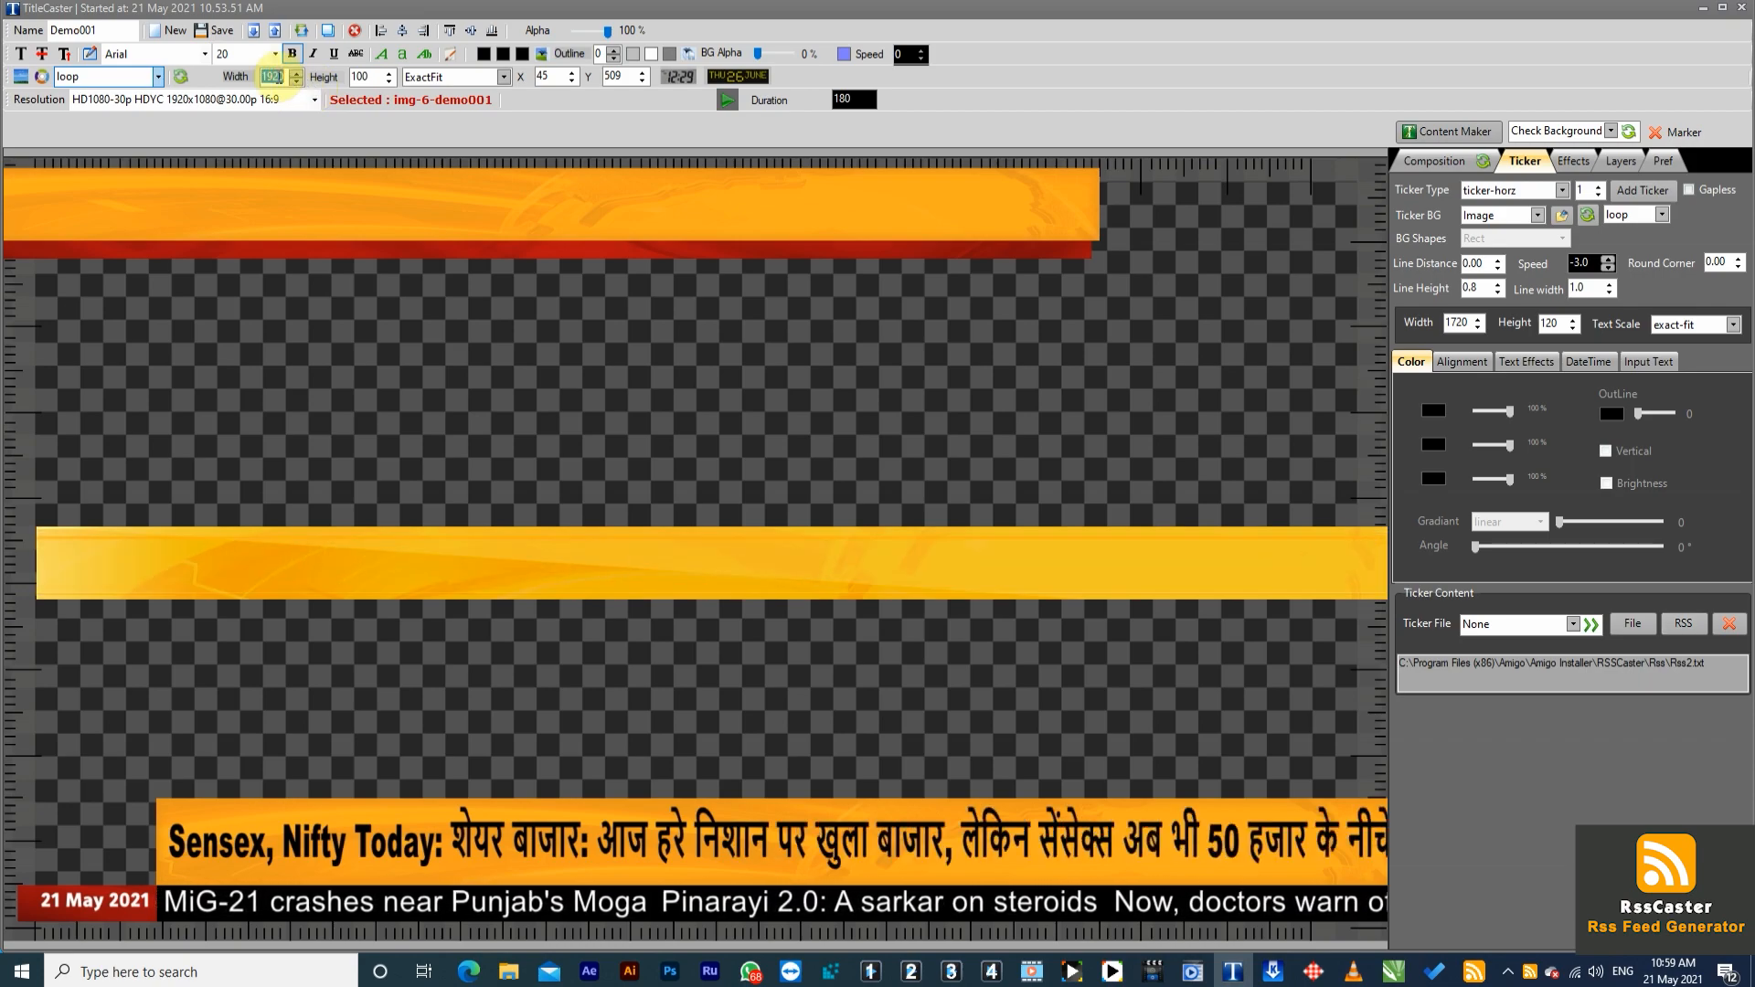
pyautogui.write('20')
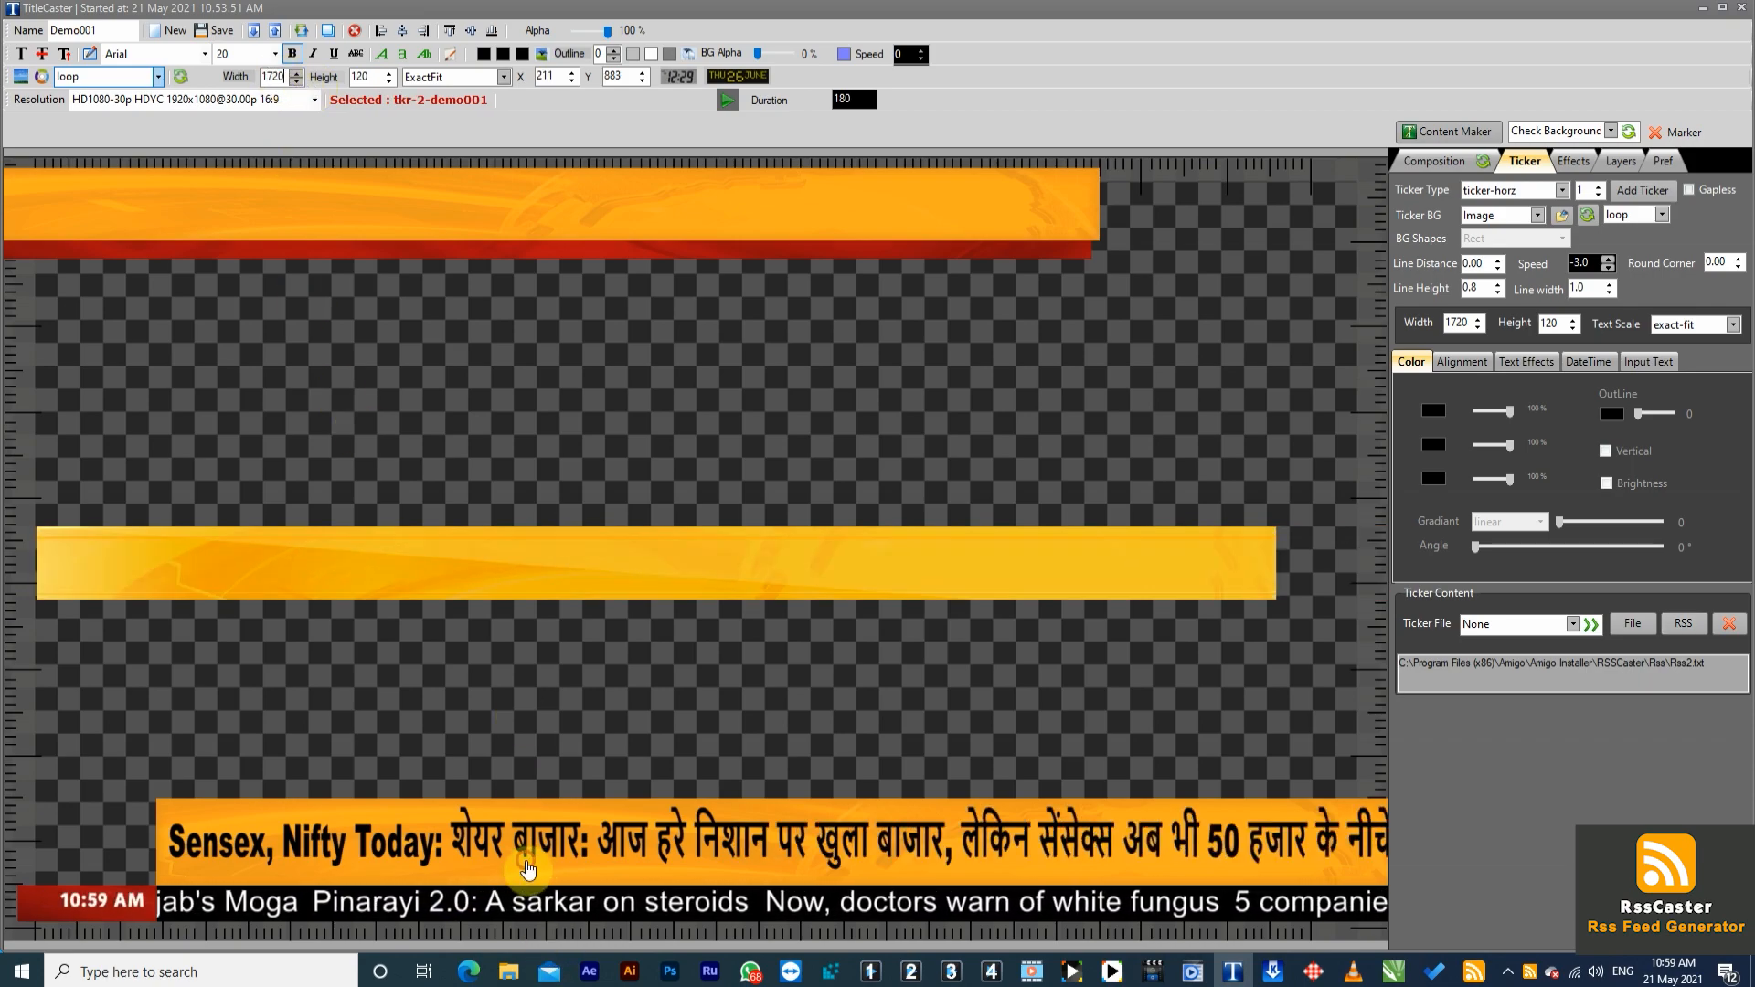
pyautogui.doubleClick(361, 77)
pyautogui.write('1')
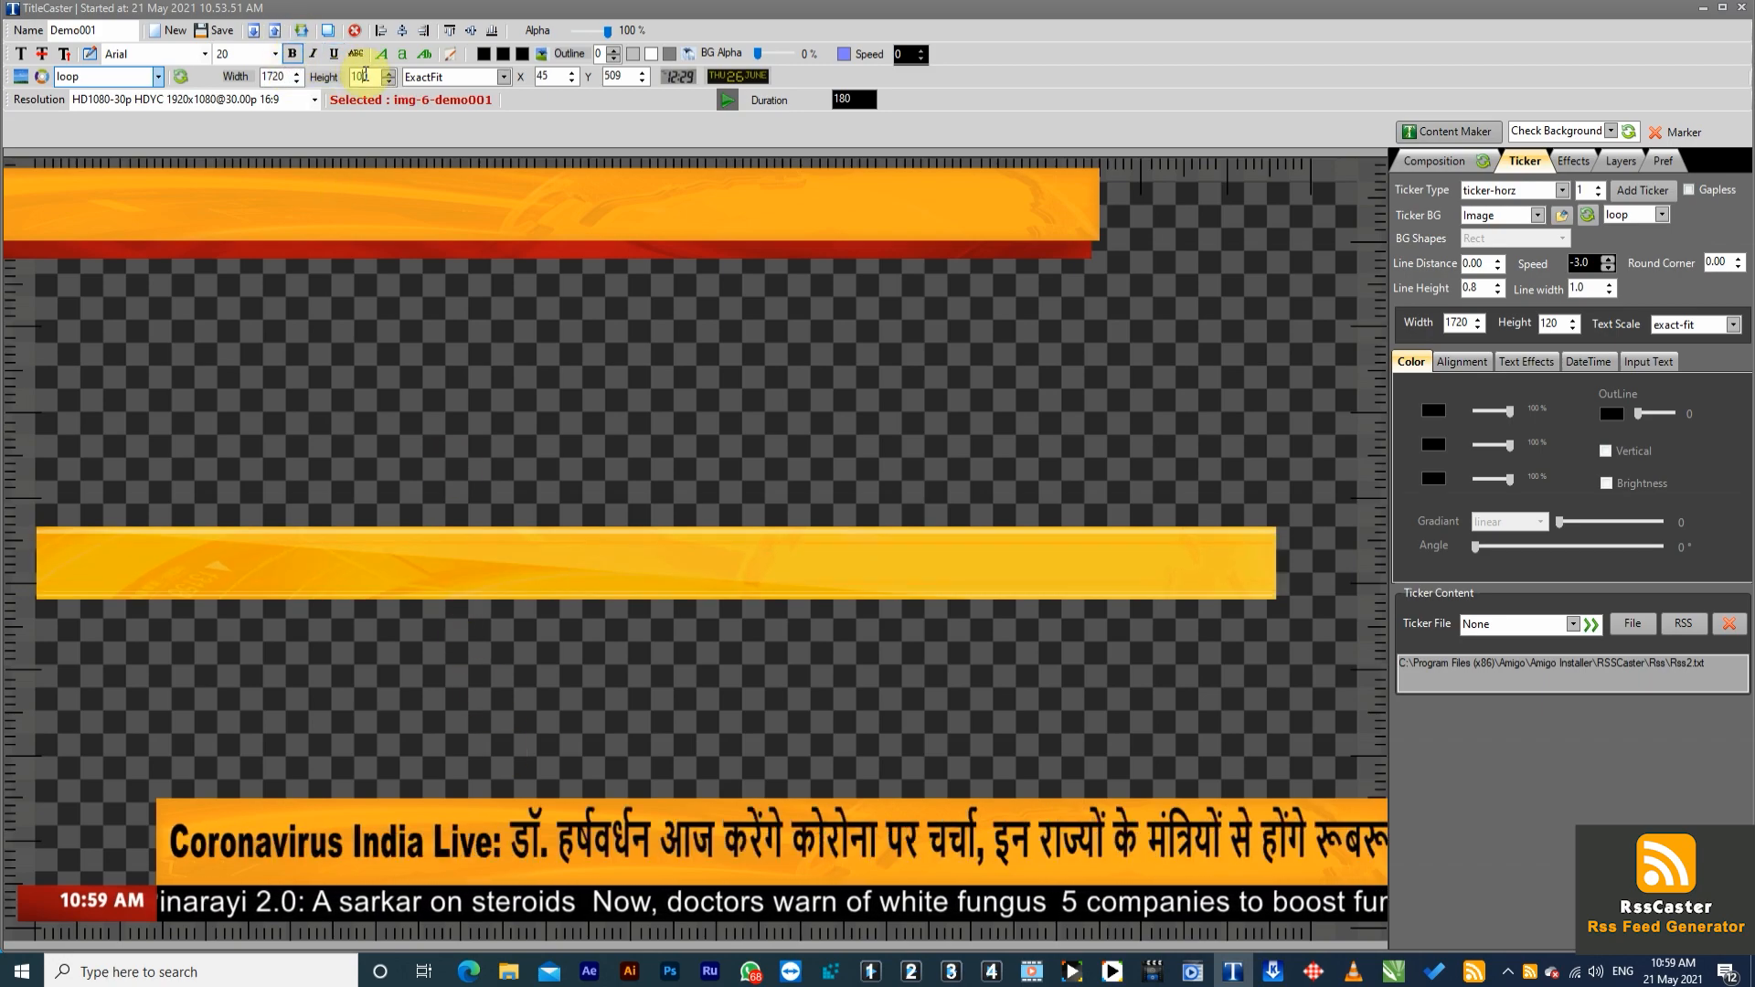
pyautogui.write('20')
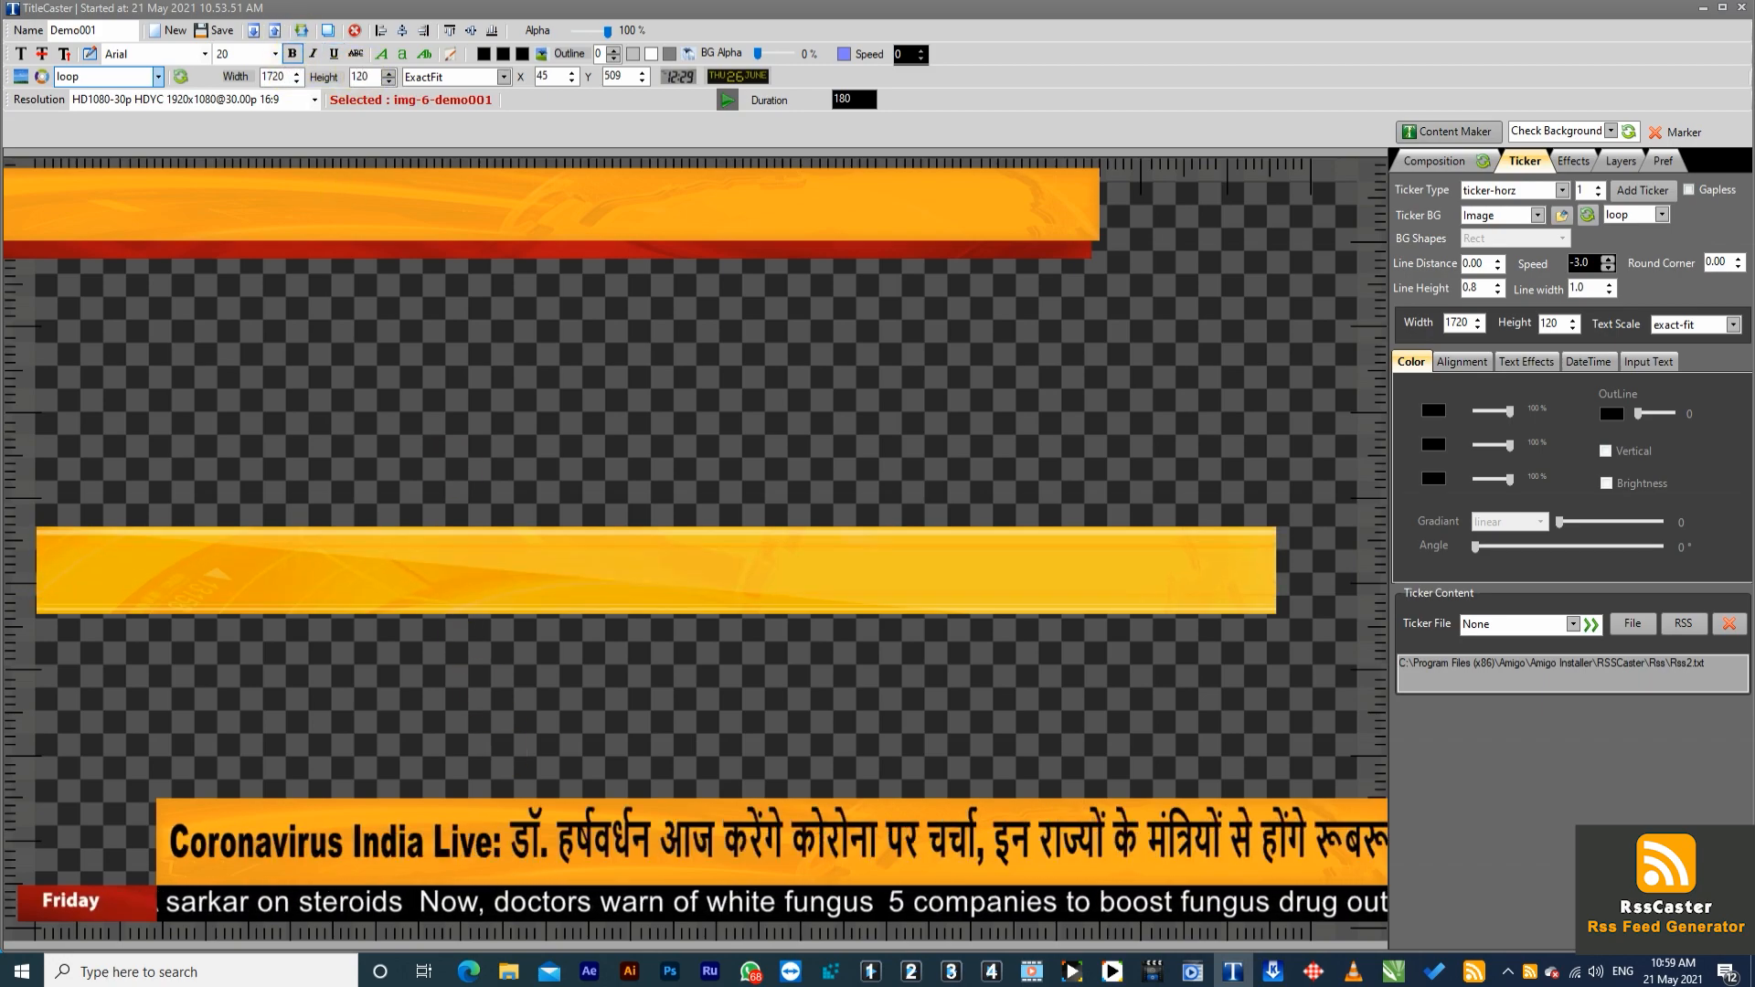
# Step: Align the Breaking News band over the orange news ticker at X 211, Y 883 and set its playback mode to onetime-hide
pyautogui.click(637, 863)
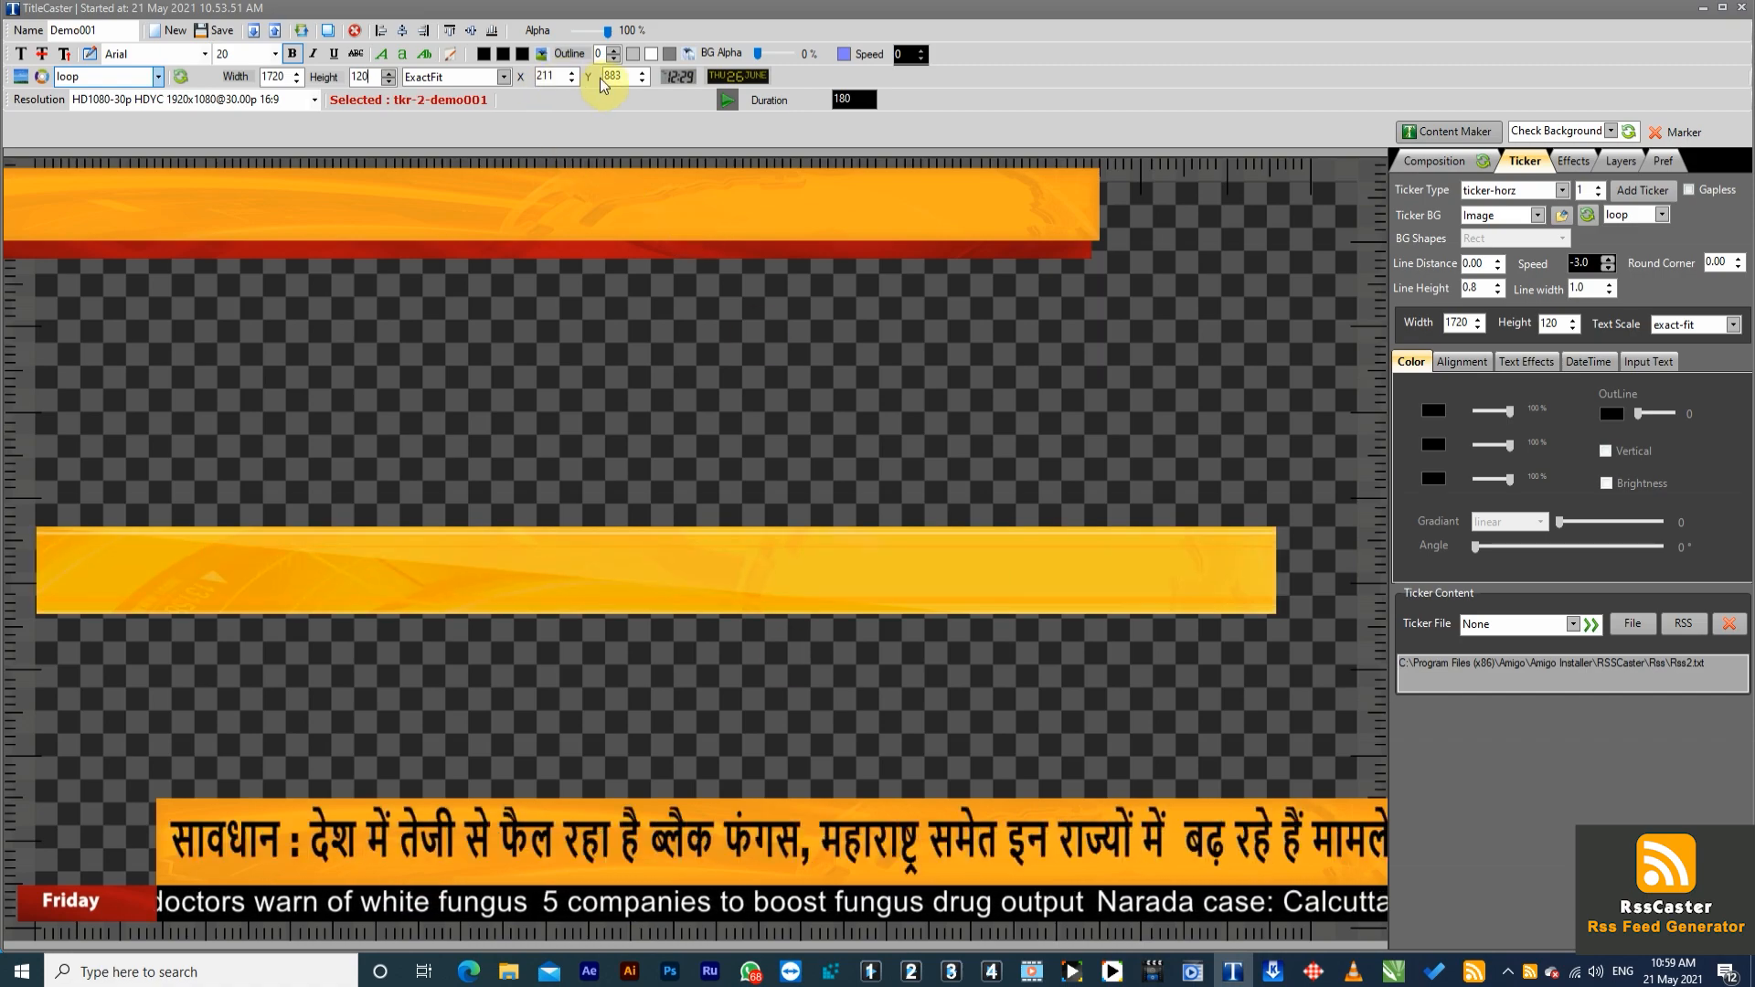
pyautogui.click(647, 557)
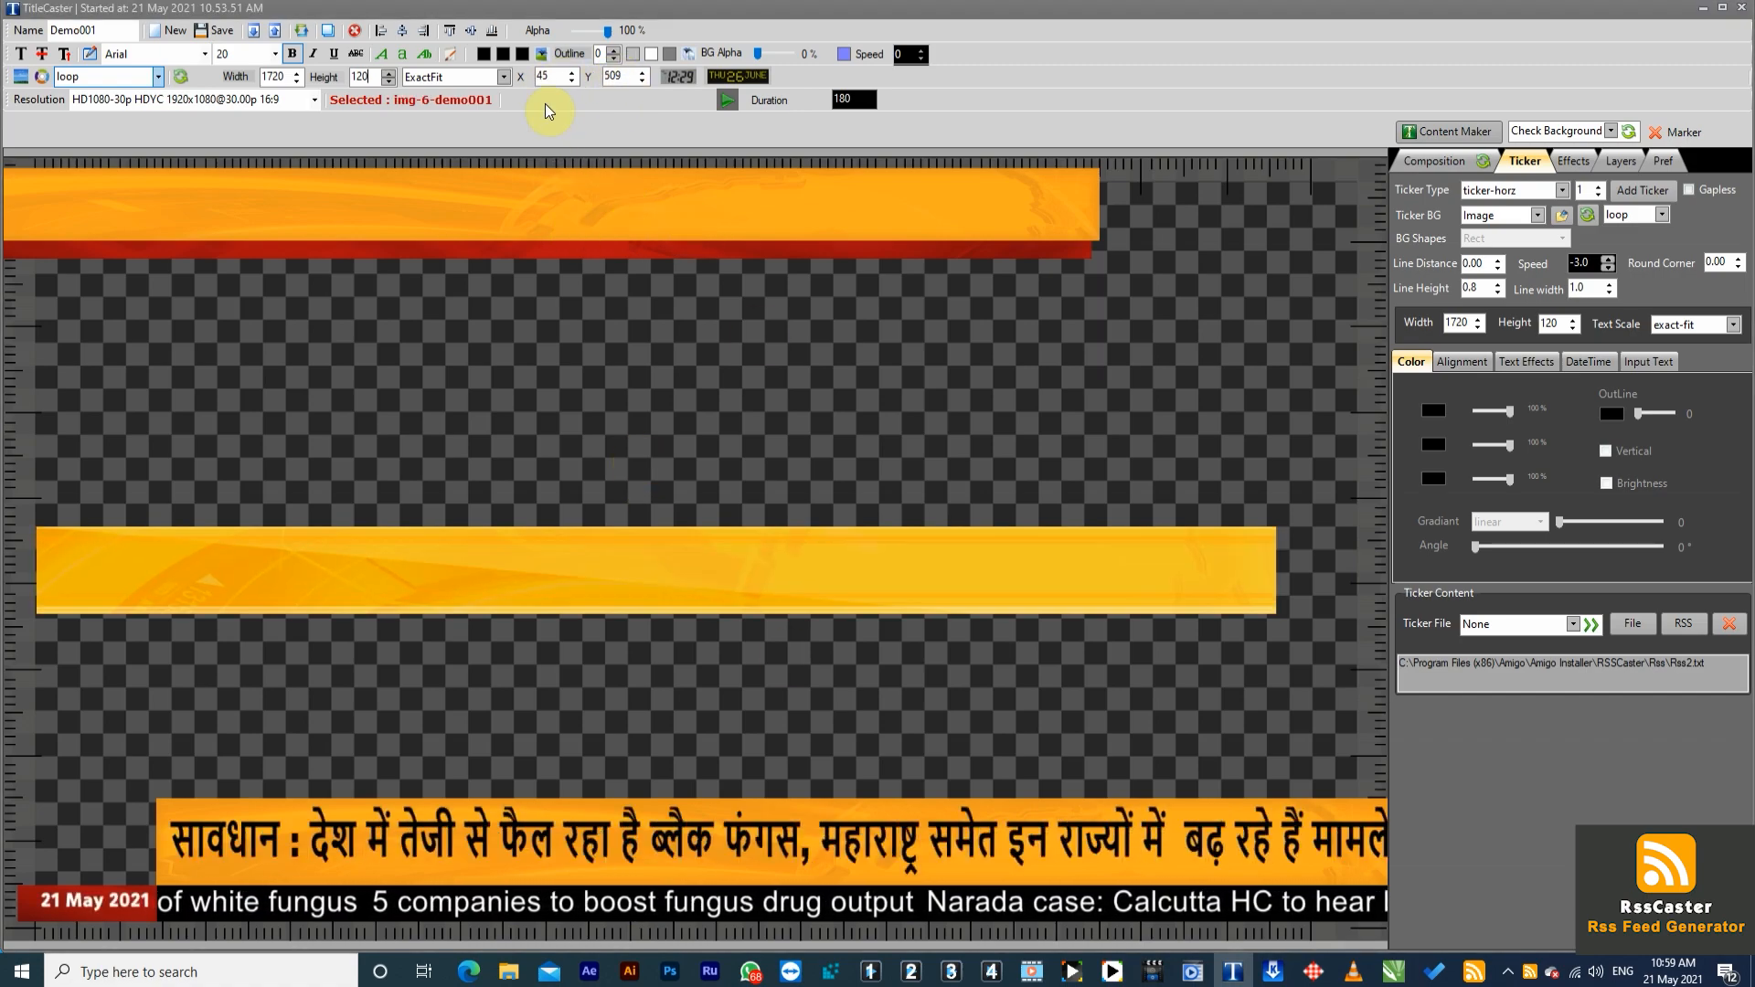
pyautogui.doubleClick(543, 76)
pyautogui.write('2')
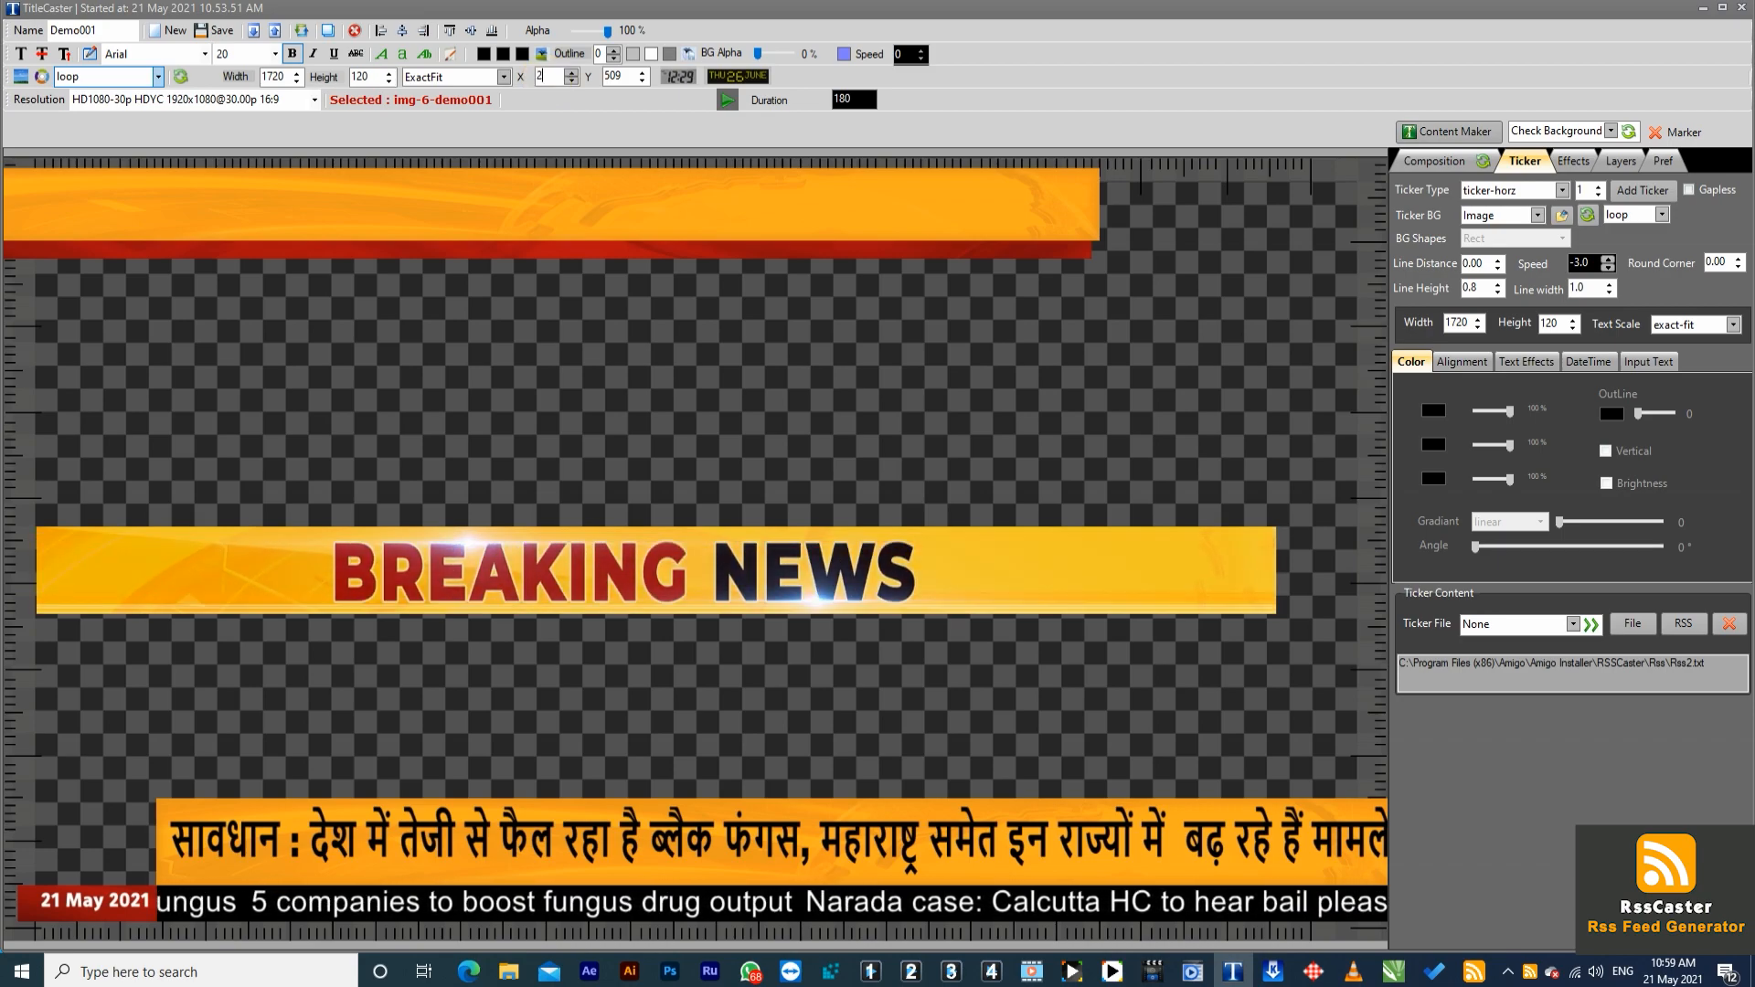
pyautogui.write('11')
pyautogui.doubleClick(614, 77)
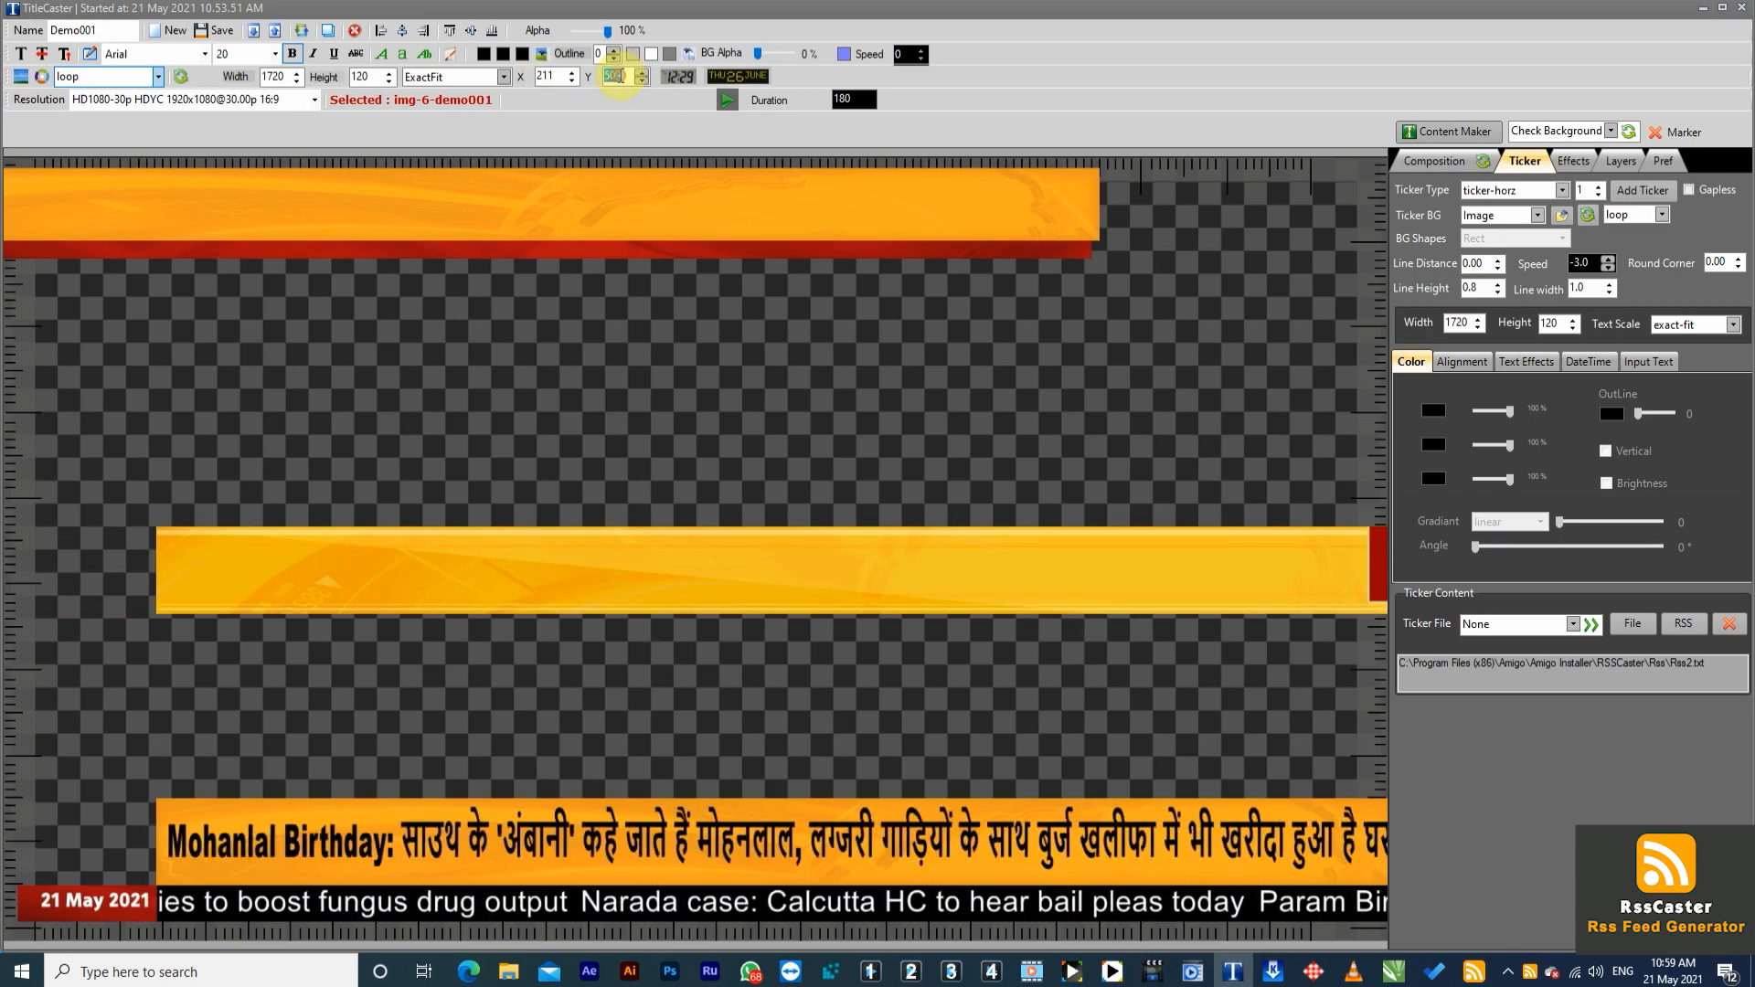
pyautogui.write('883')
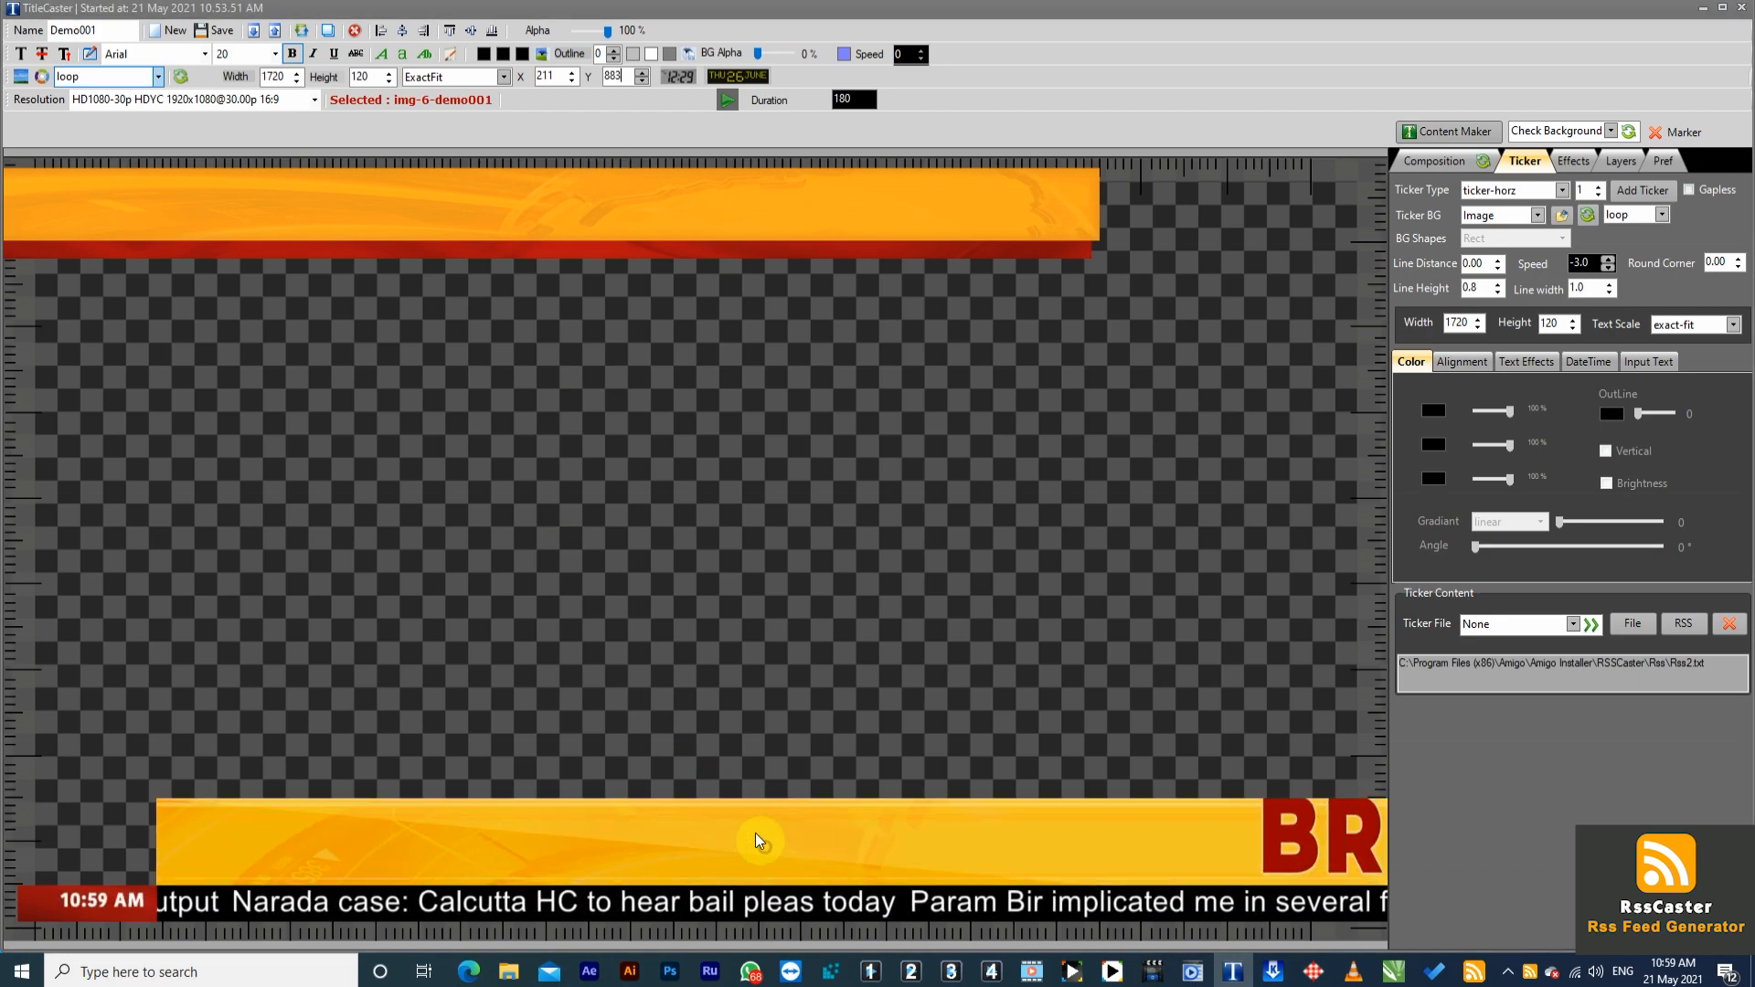
pyautogui.click(158, 76)
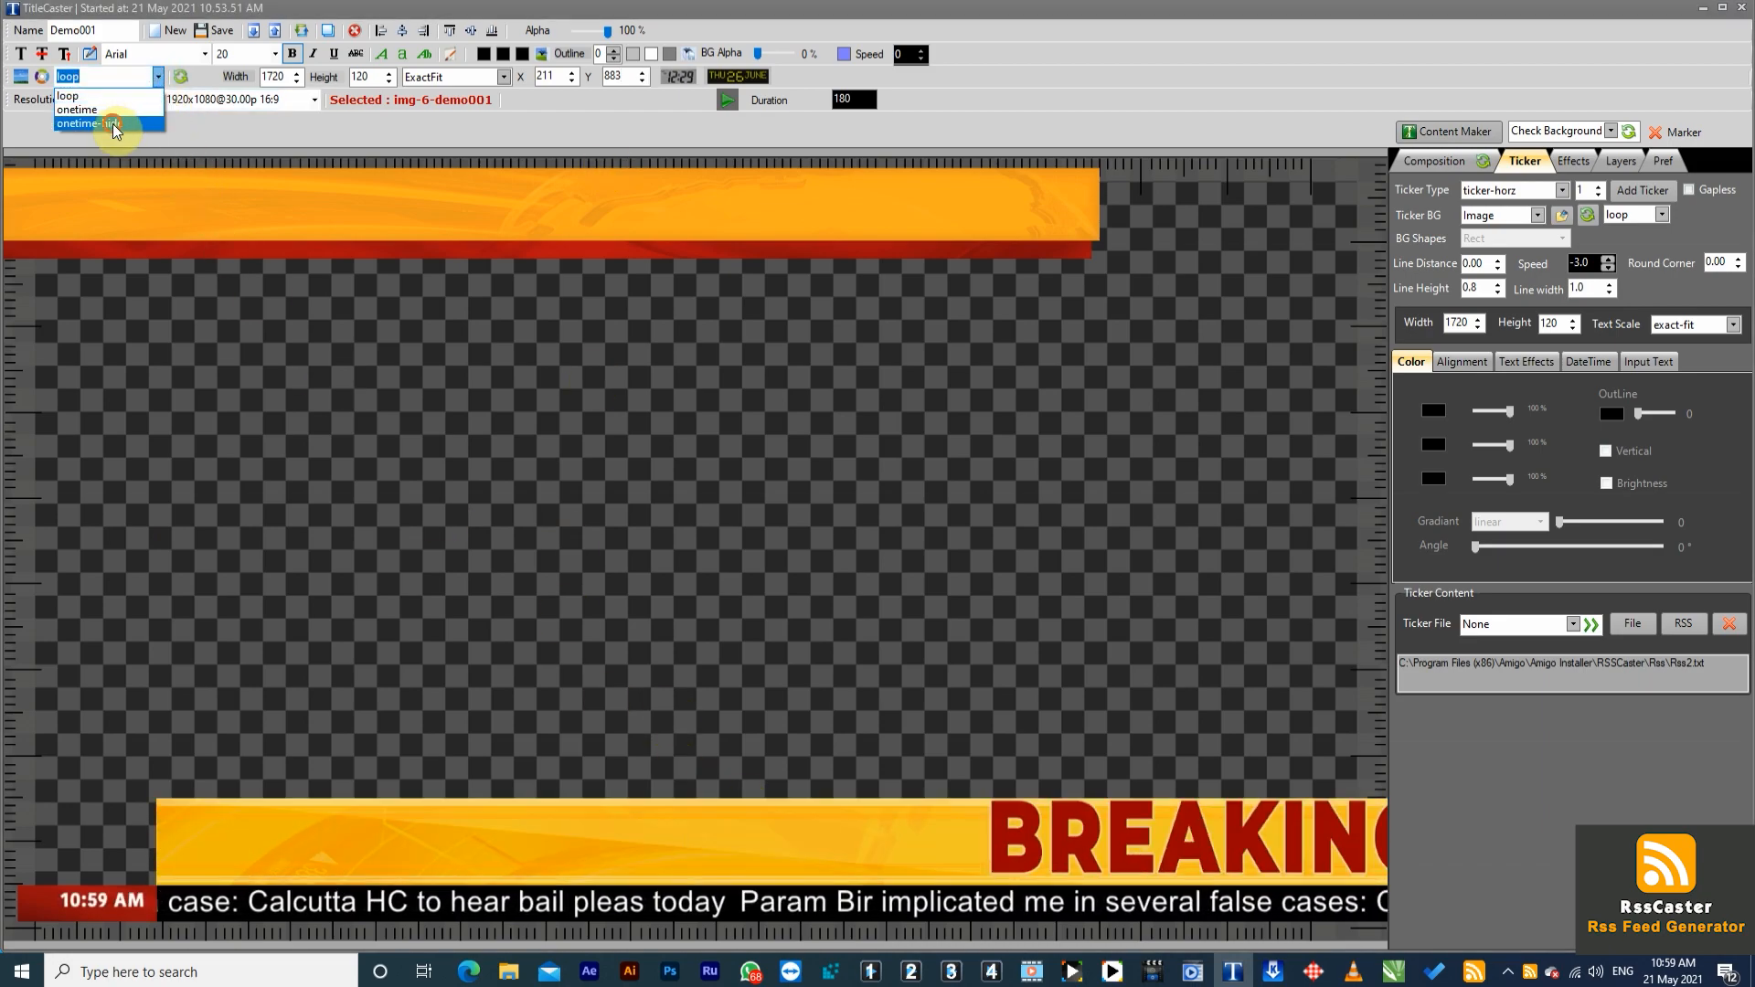
pyautogui.click(112, 124)
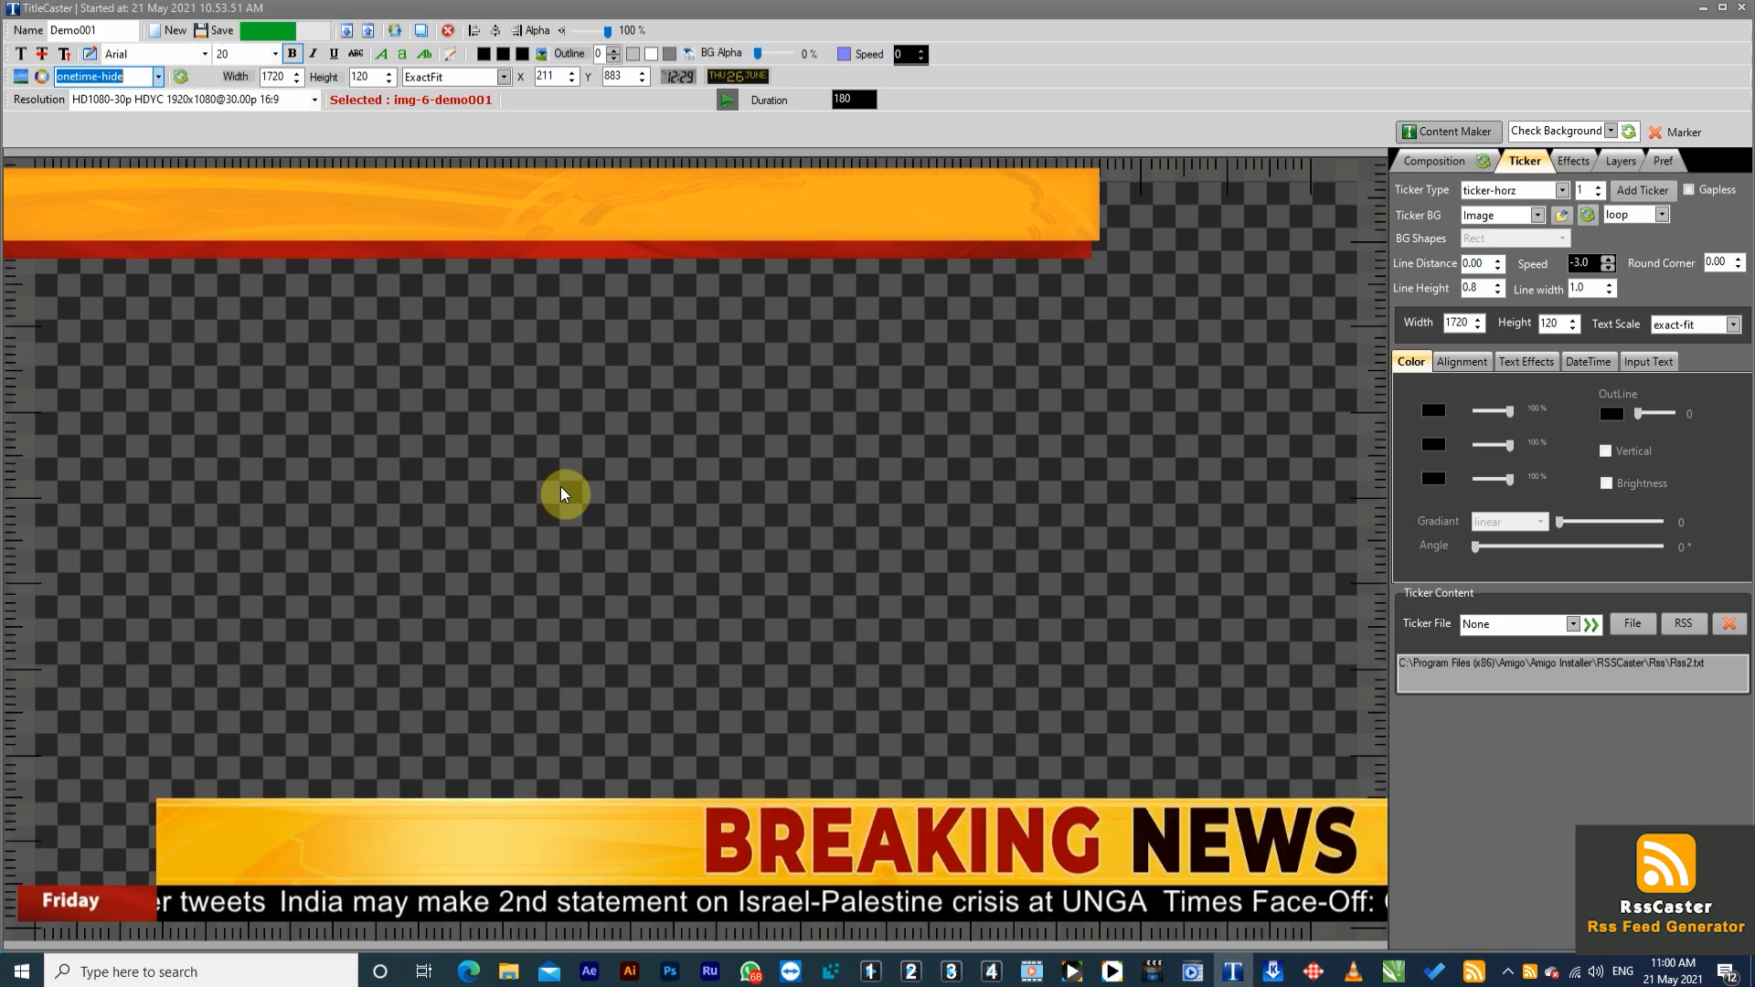
# Step: Link the Rss3 text file from the RSSCaster Rss folder to the upper orange ticker band
pyautogui.click(492, 202)
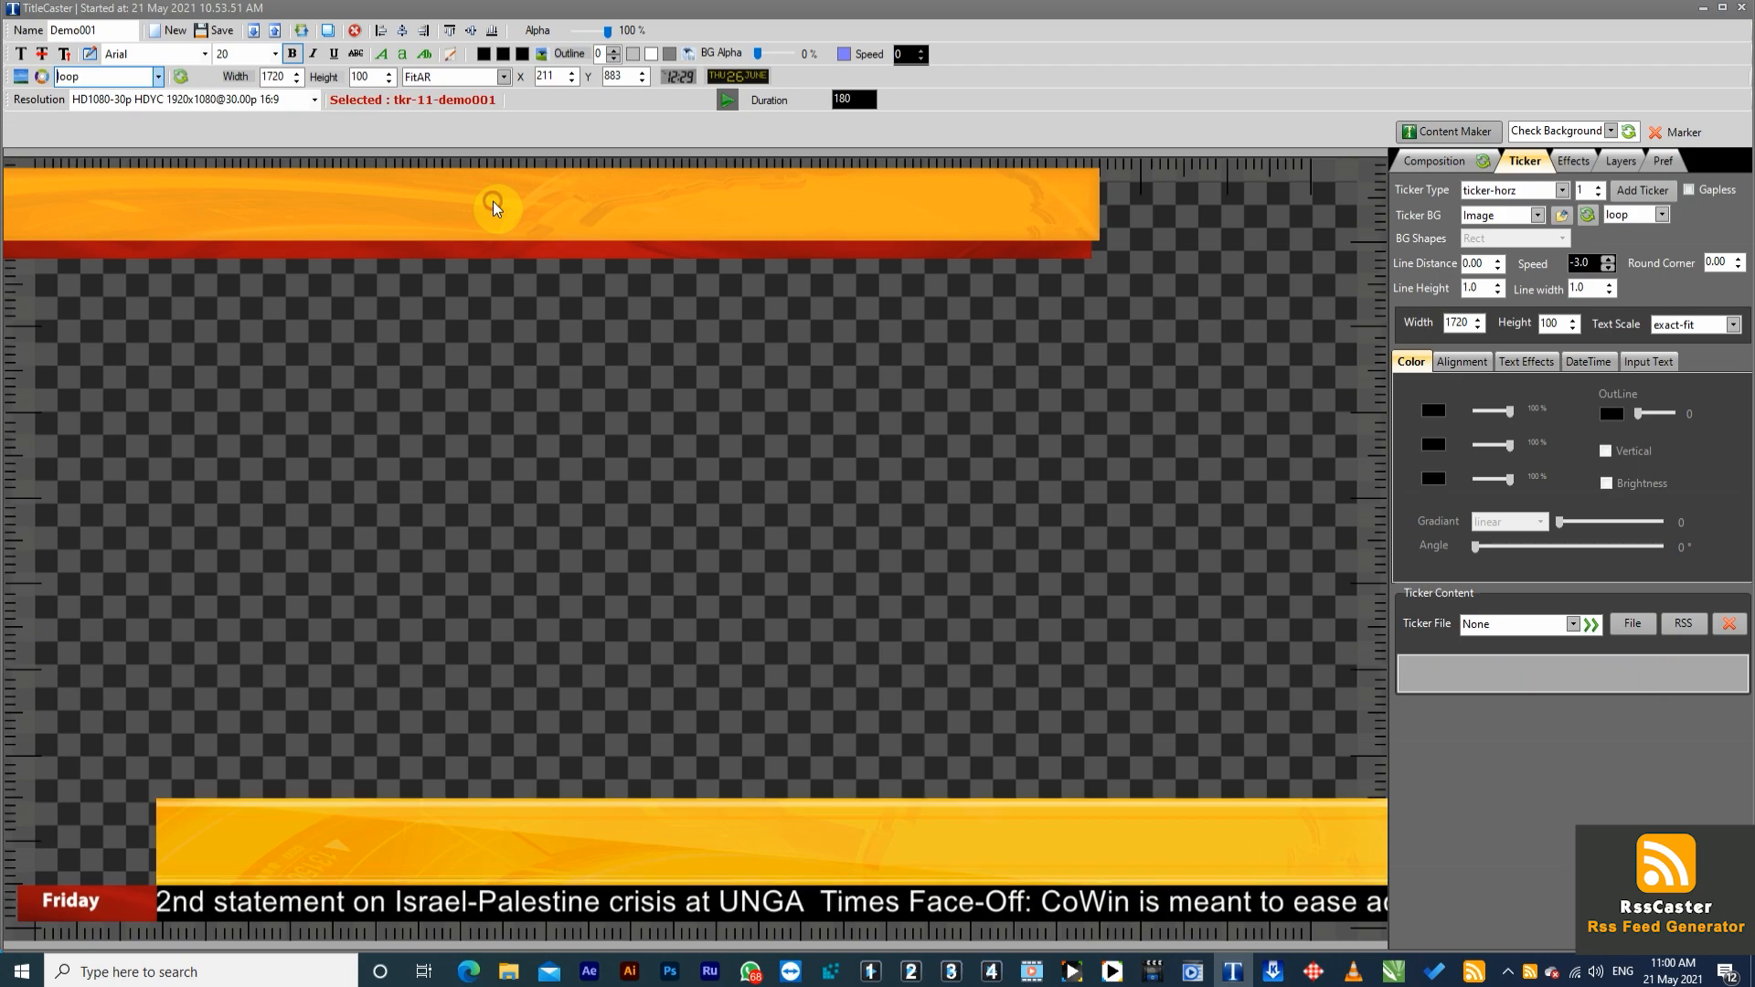
pyautogui.click(1685, 627)
pyautogui.doubleClick(196, 154)
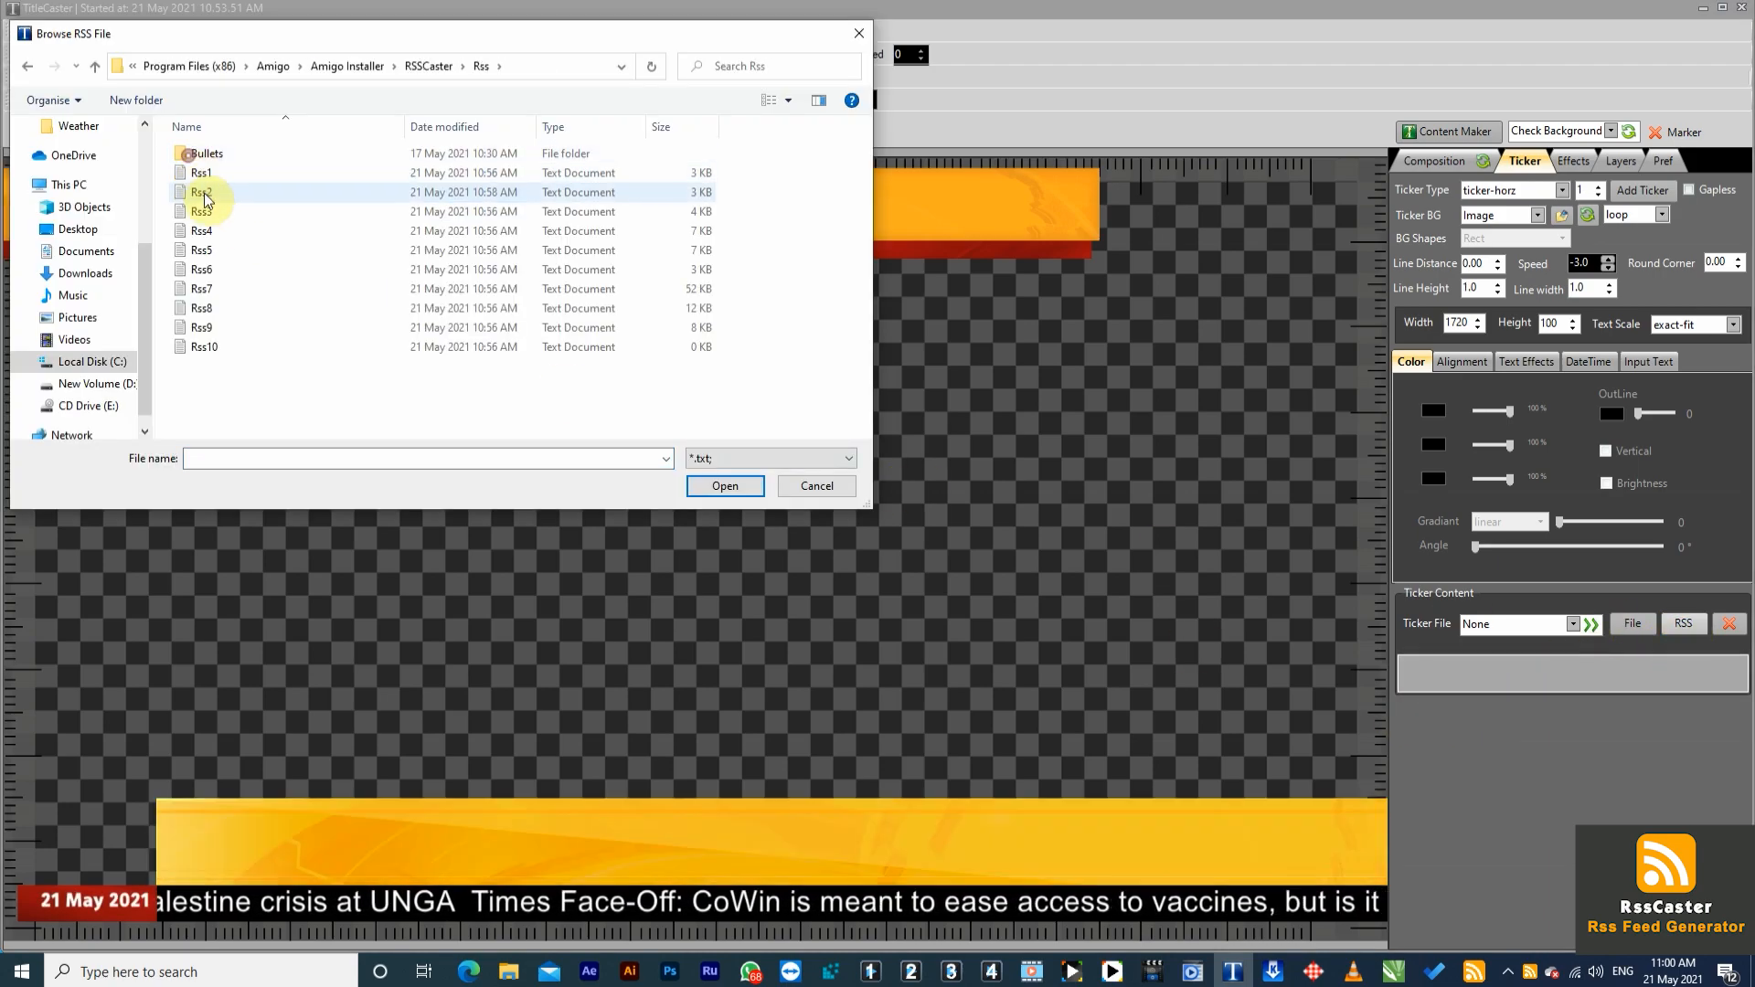
pyautogui.click(725, 487)
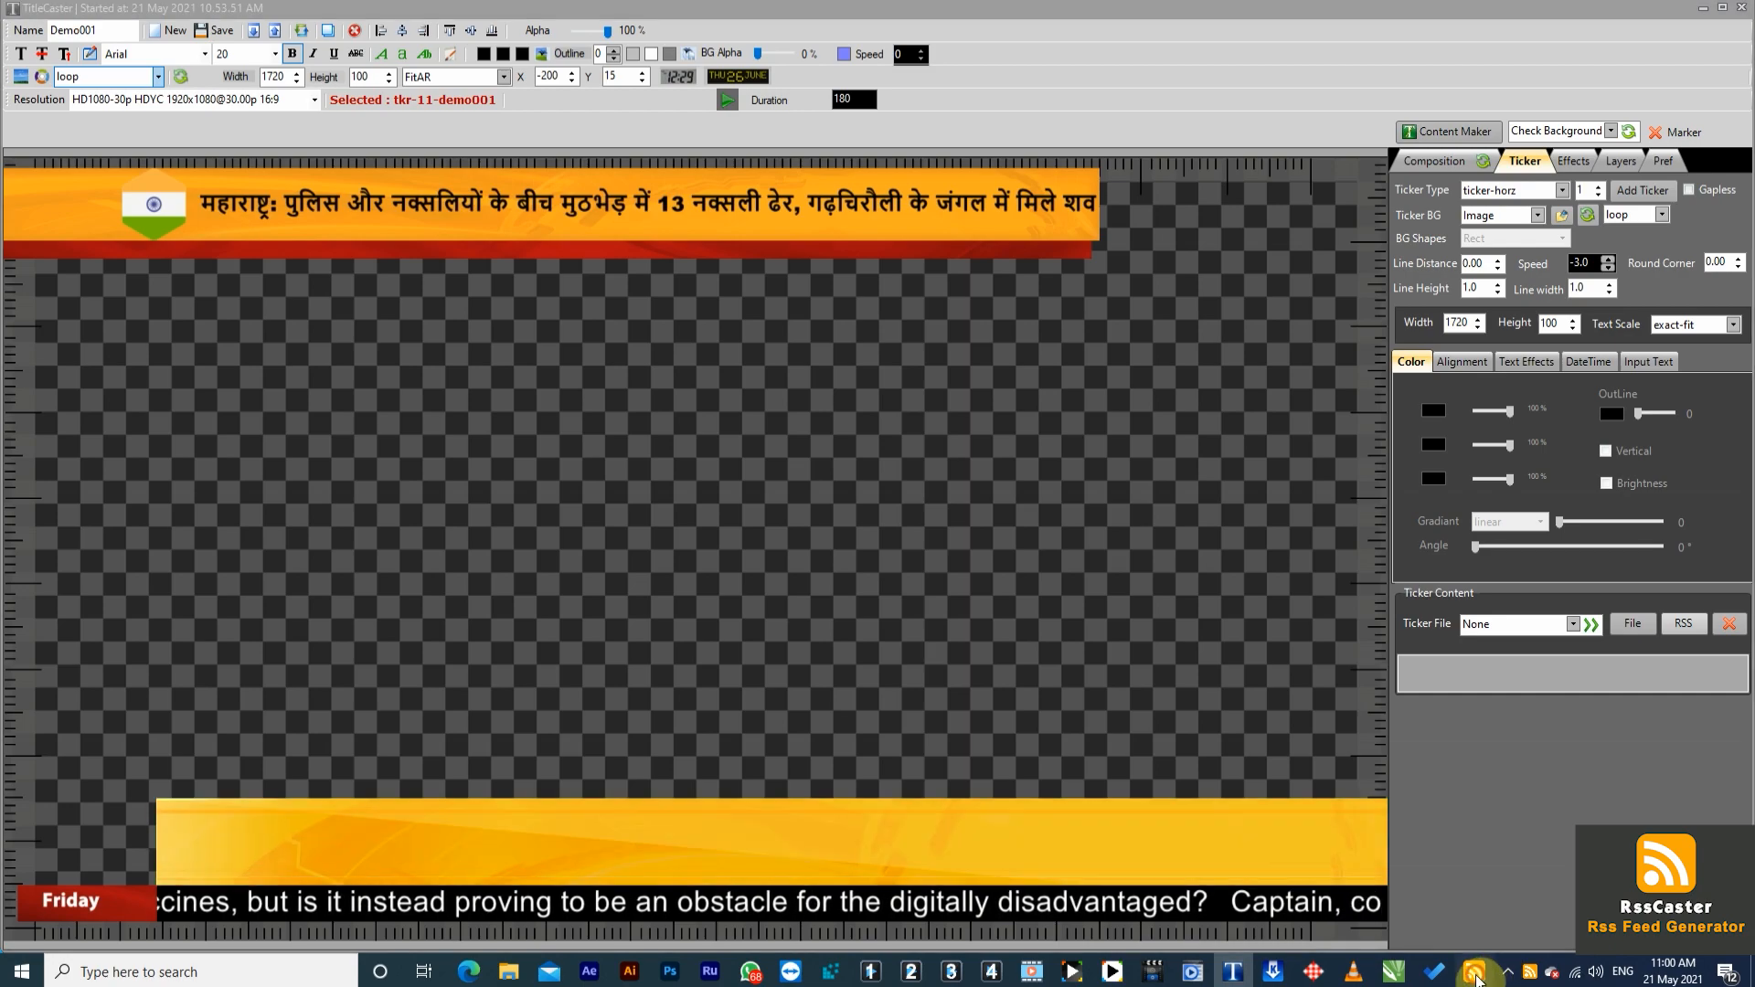
# Step: Switch to RssCaster and reload the RSS 3 feed with its bullet option turned off
pyautogui.click(1484, 974)
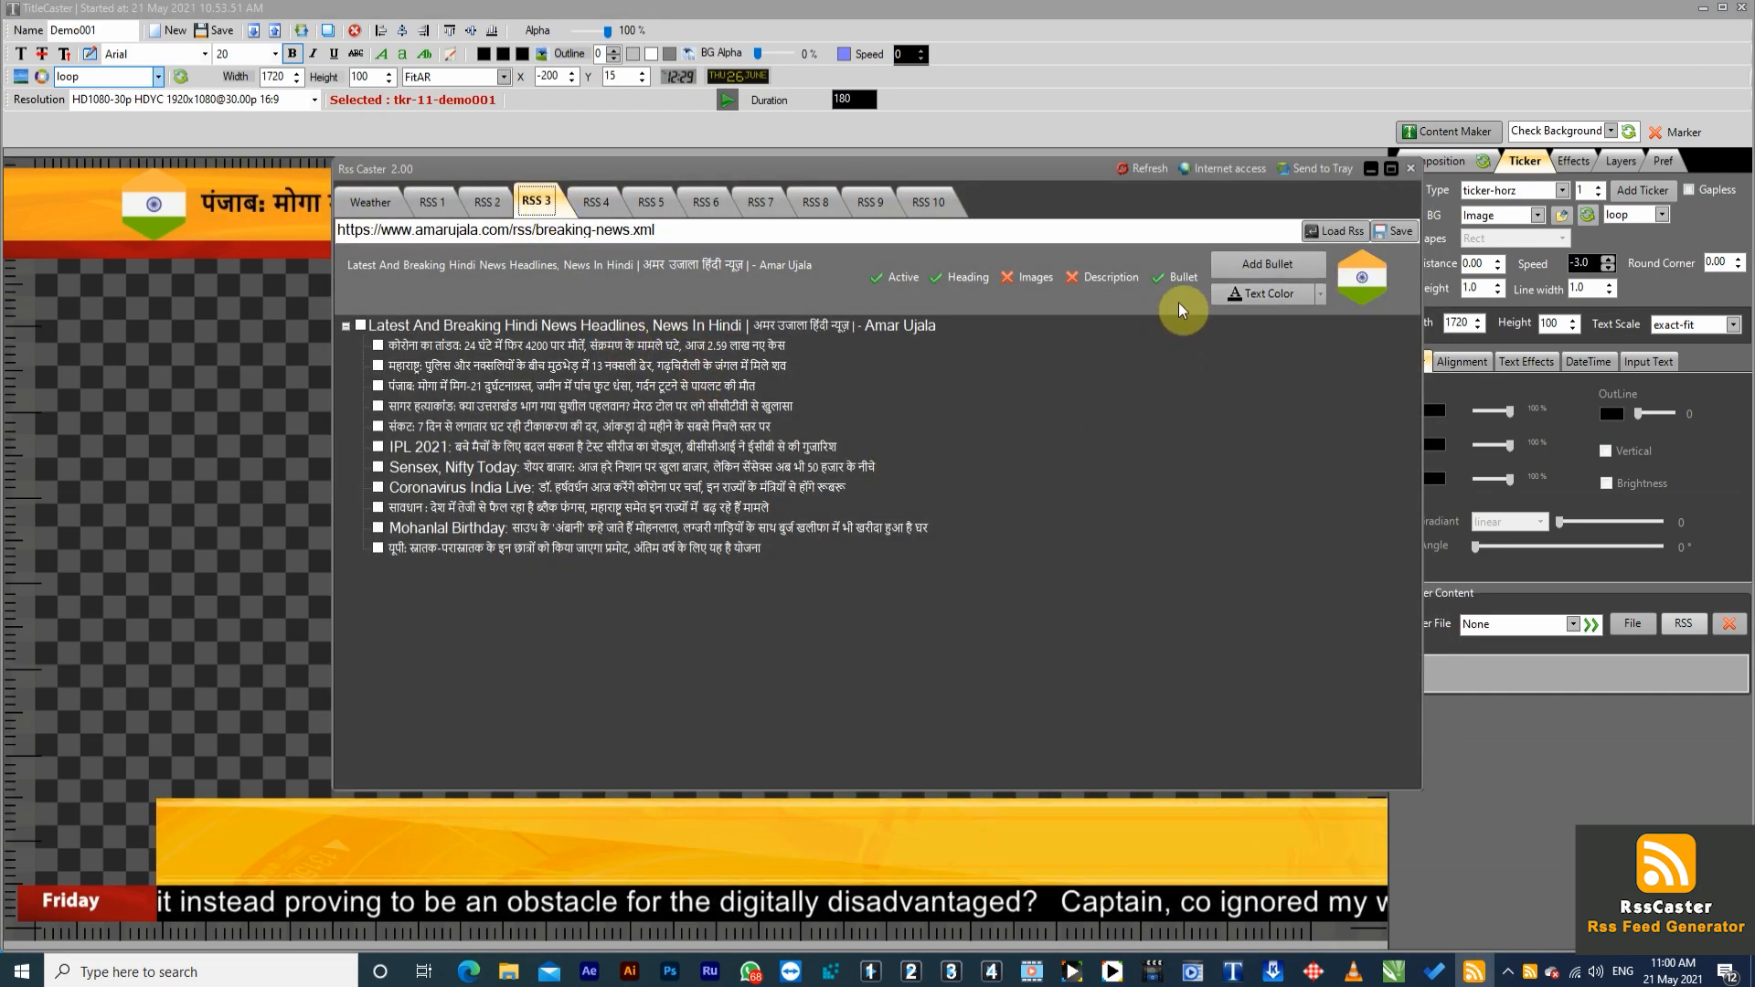
pyautogui.click(1163, 277)
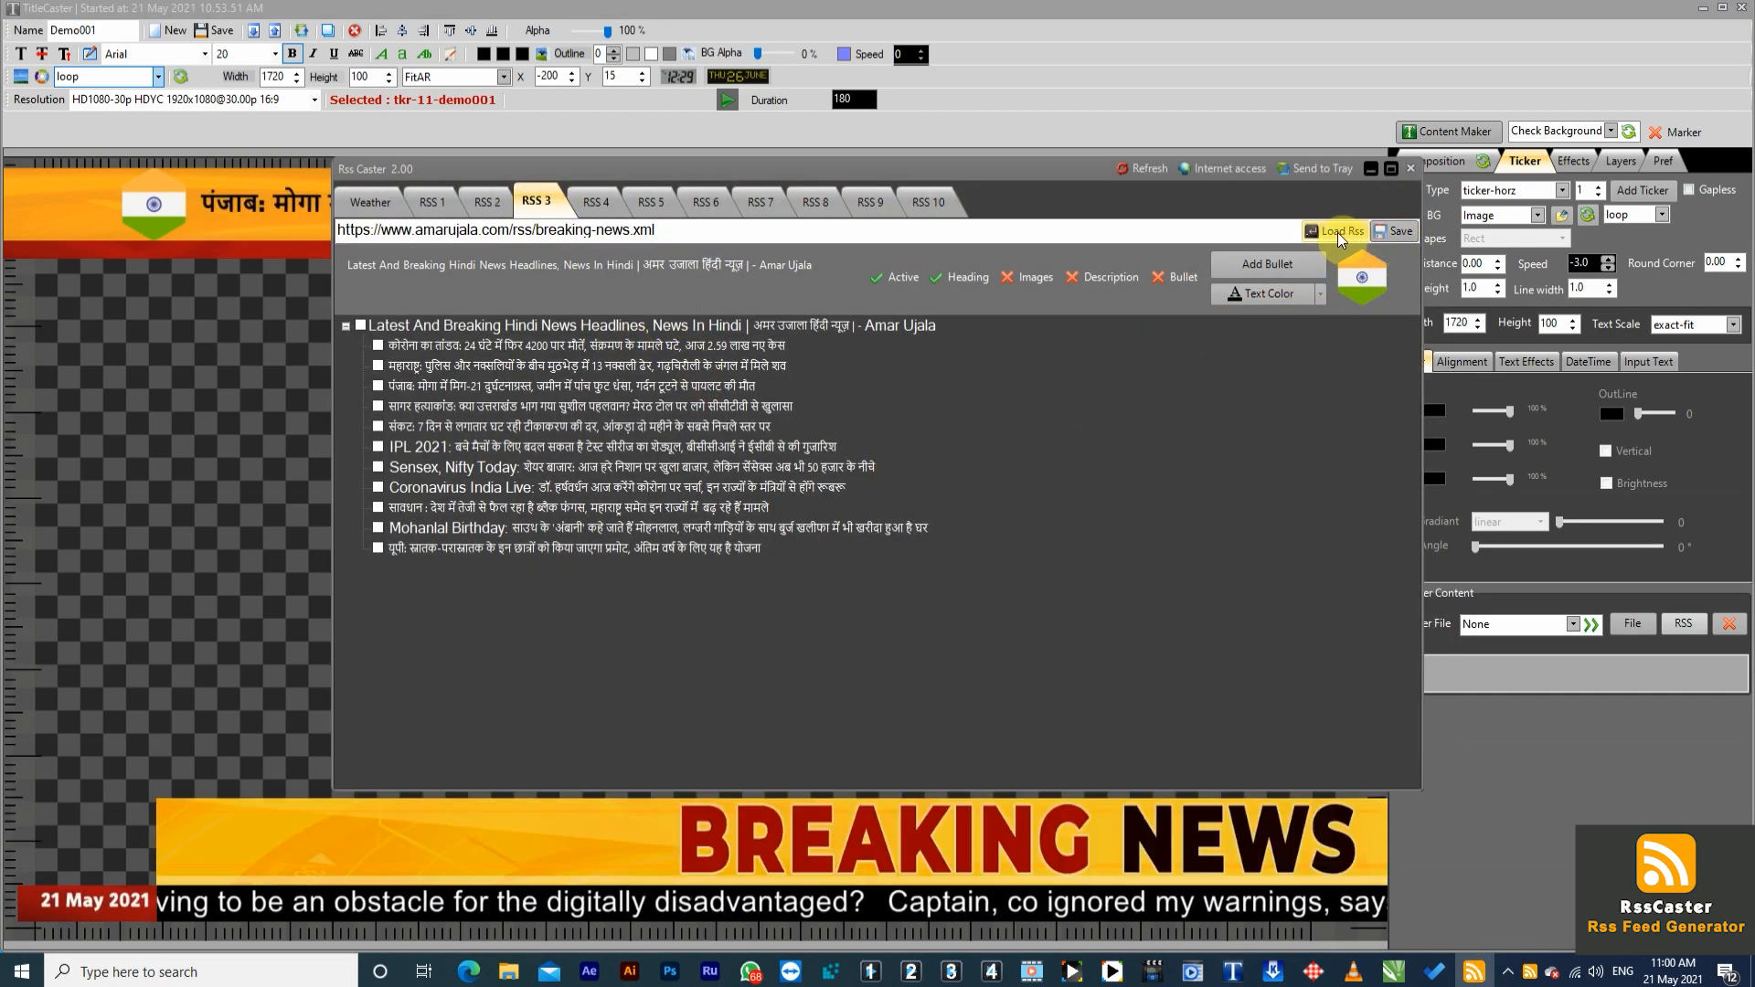
pyautogui.click(1336, 232)
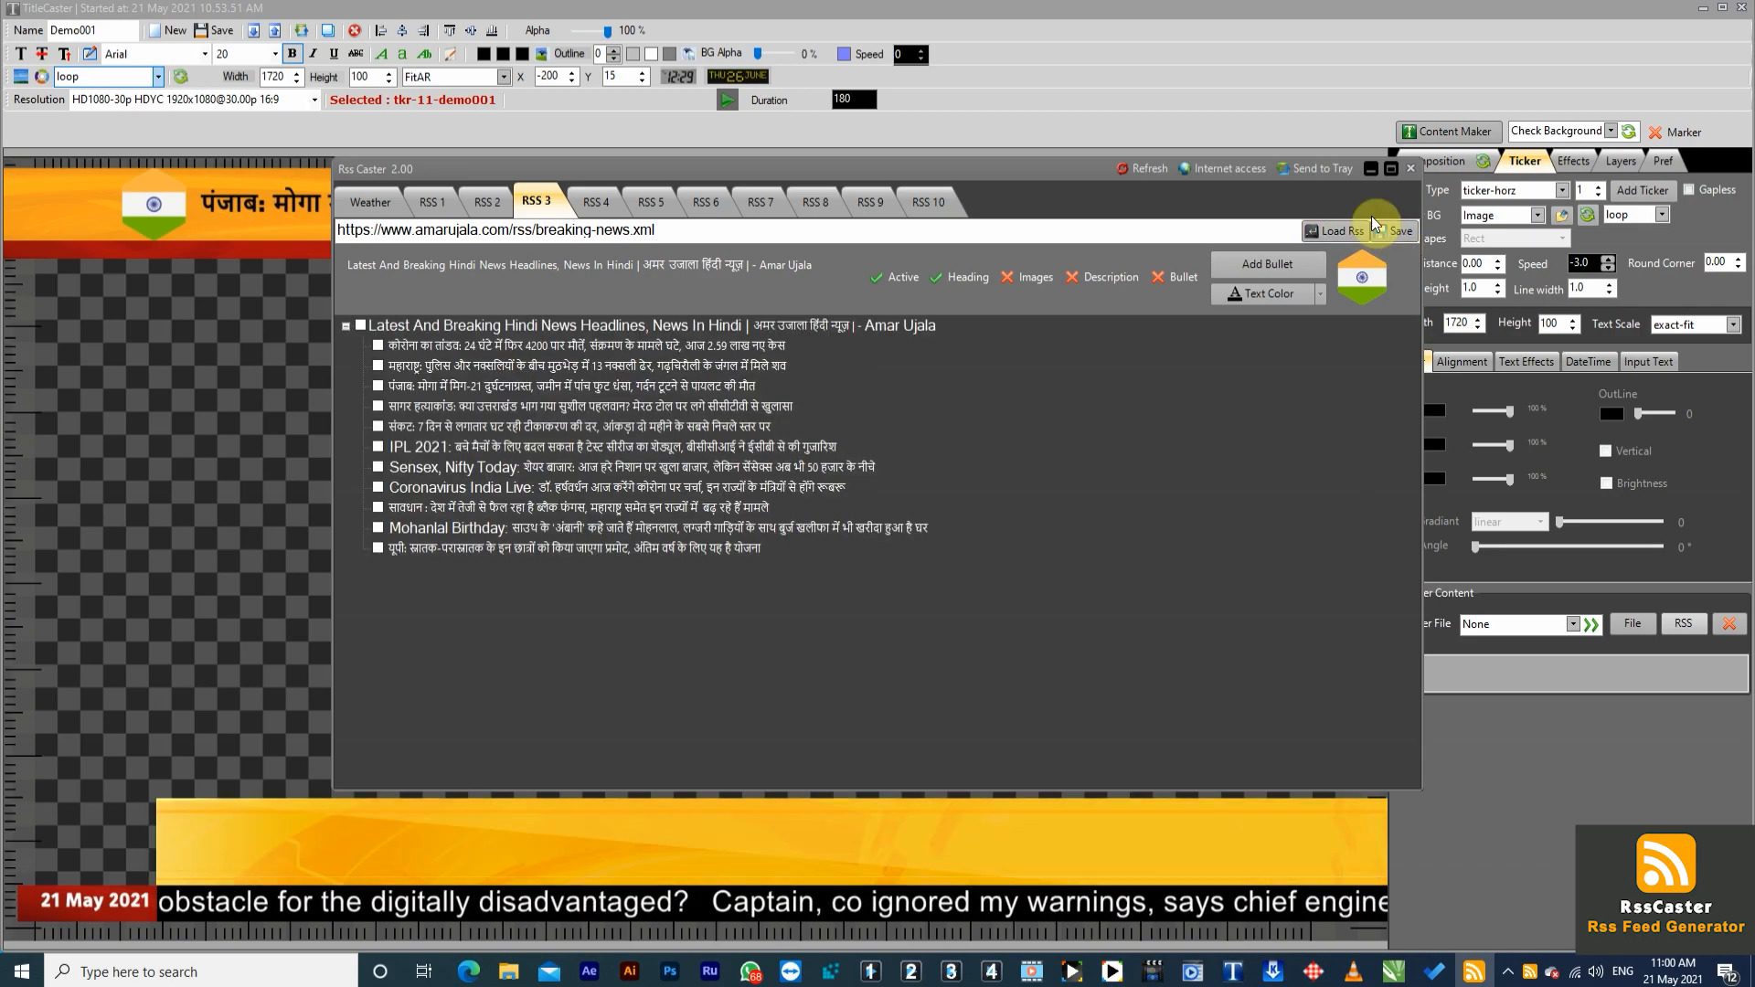
pyautogui.click(1371, 170)
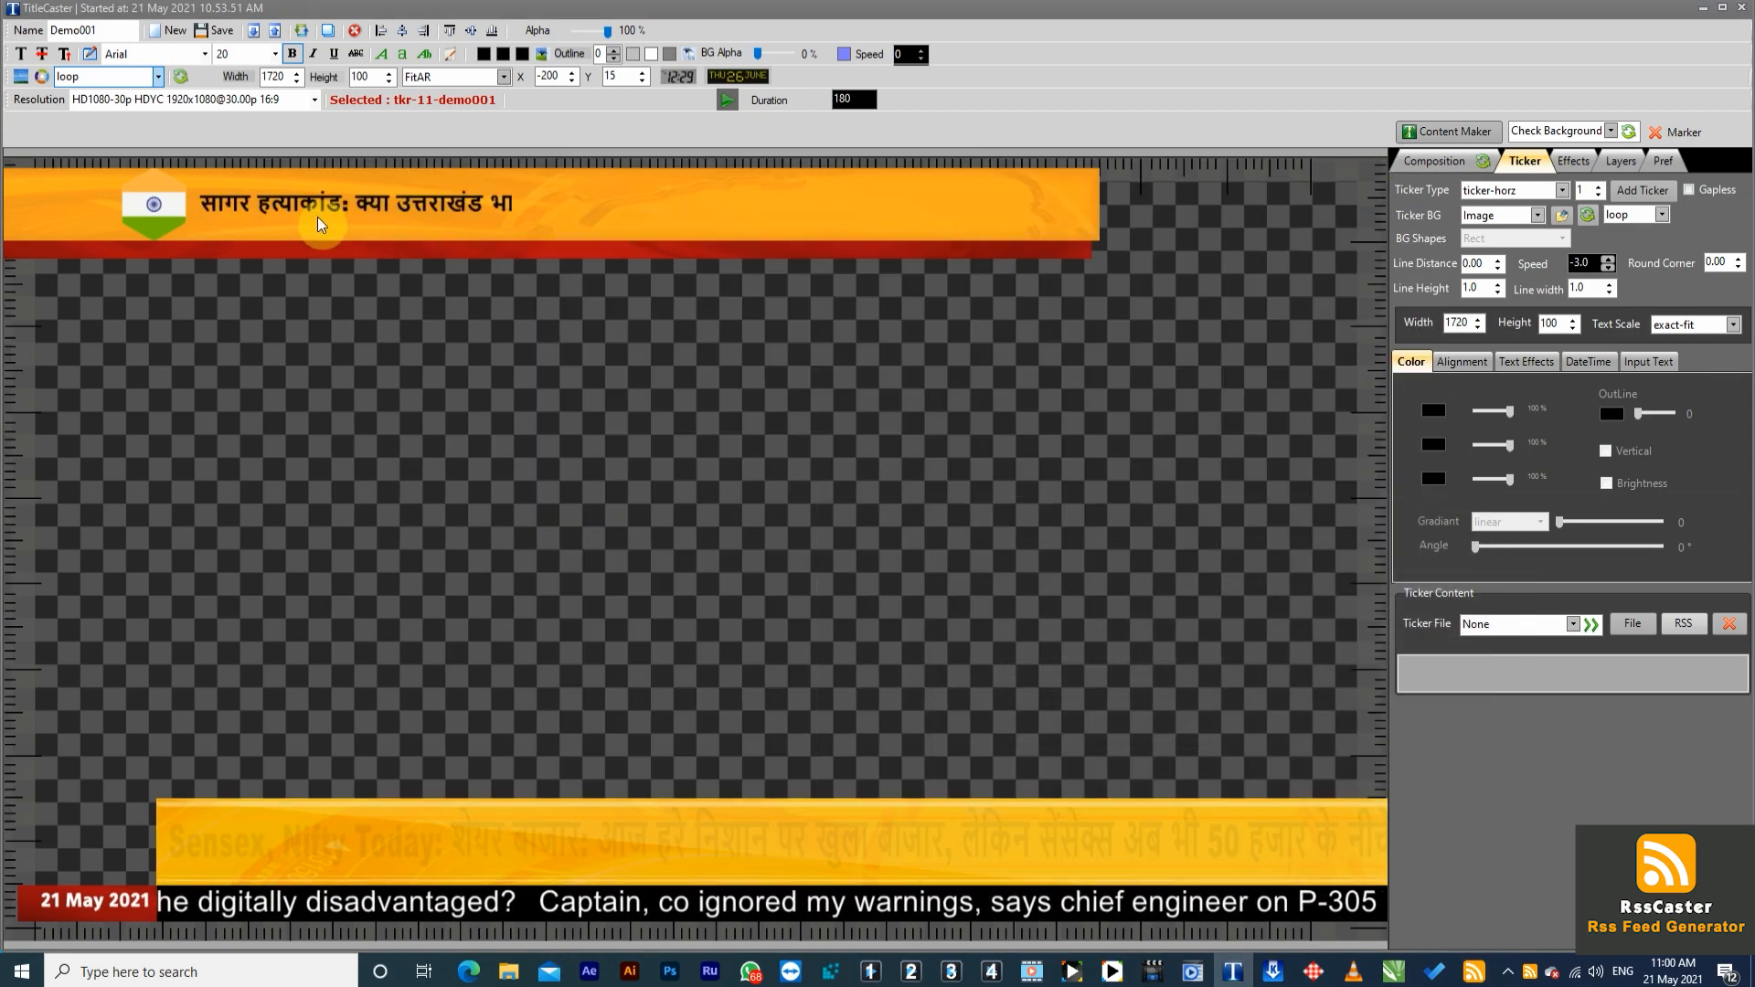
# Step: Reload the Rss3 text file into the upper orange ticker band and save the Demo001 composition
pyautogui.click(1690, 627)
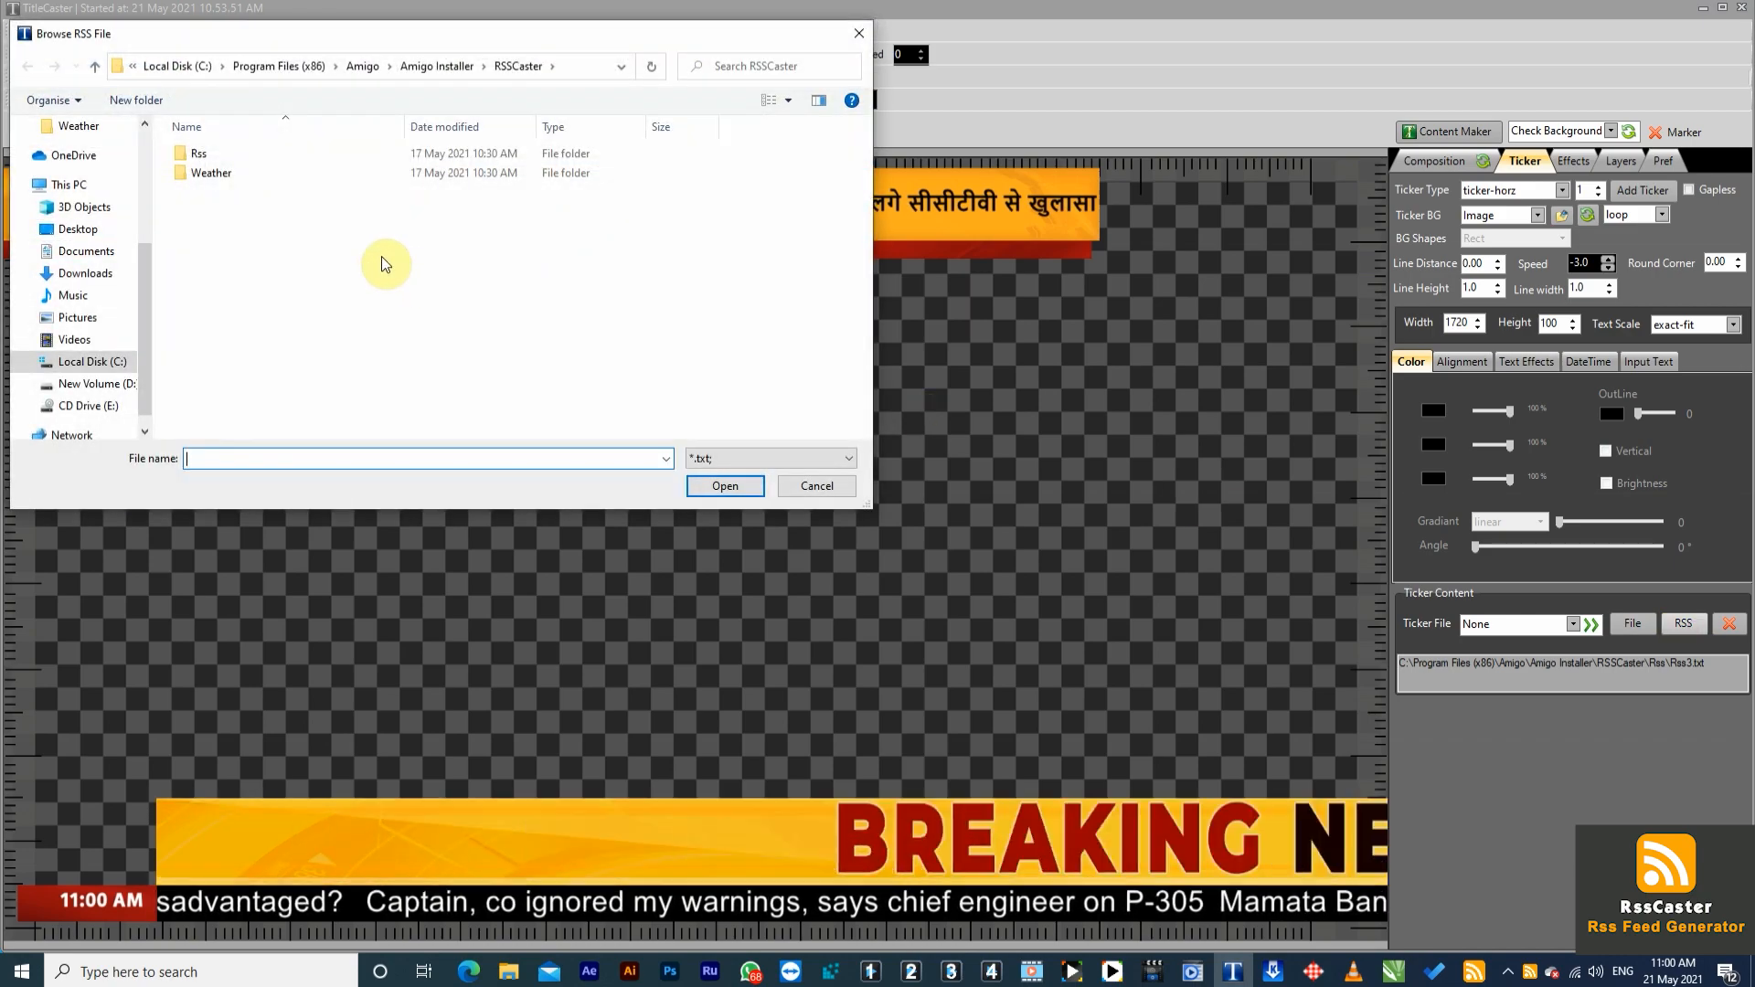
pyautogui.doubleClick(201, 153)
pyautogui.click(208, 211)
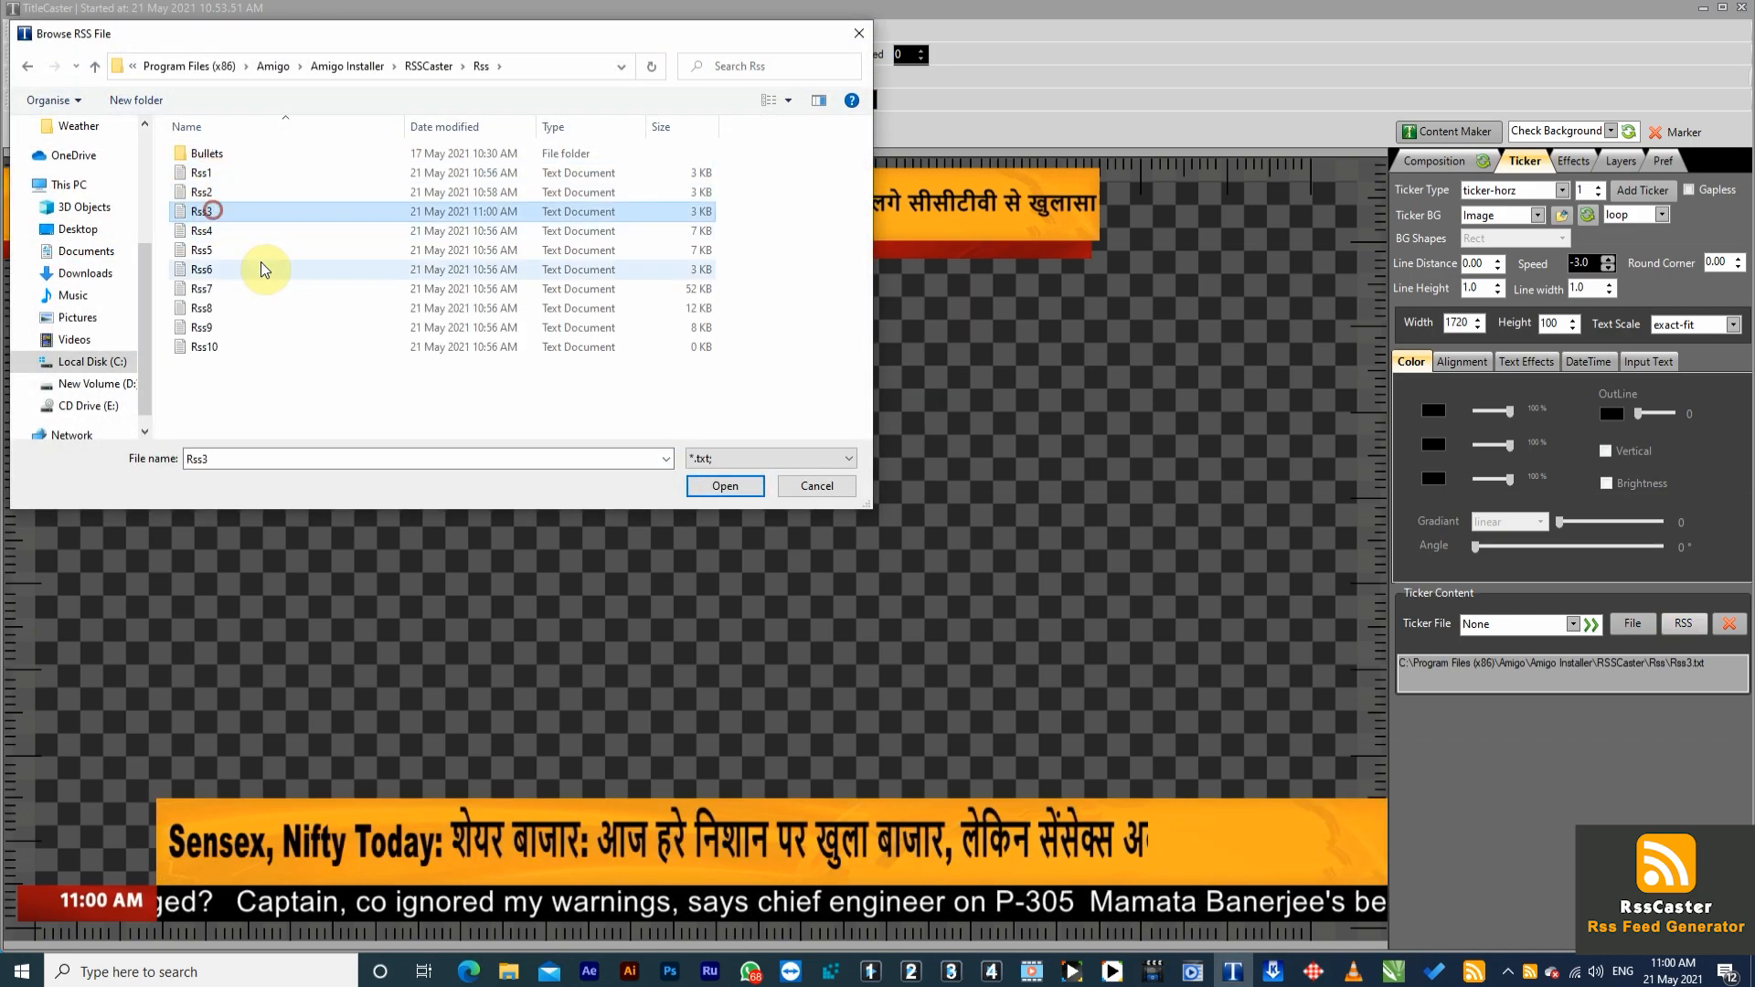
pyautogui.click(724, 487)
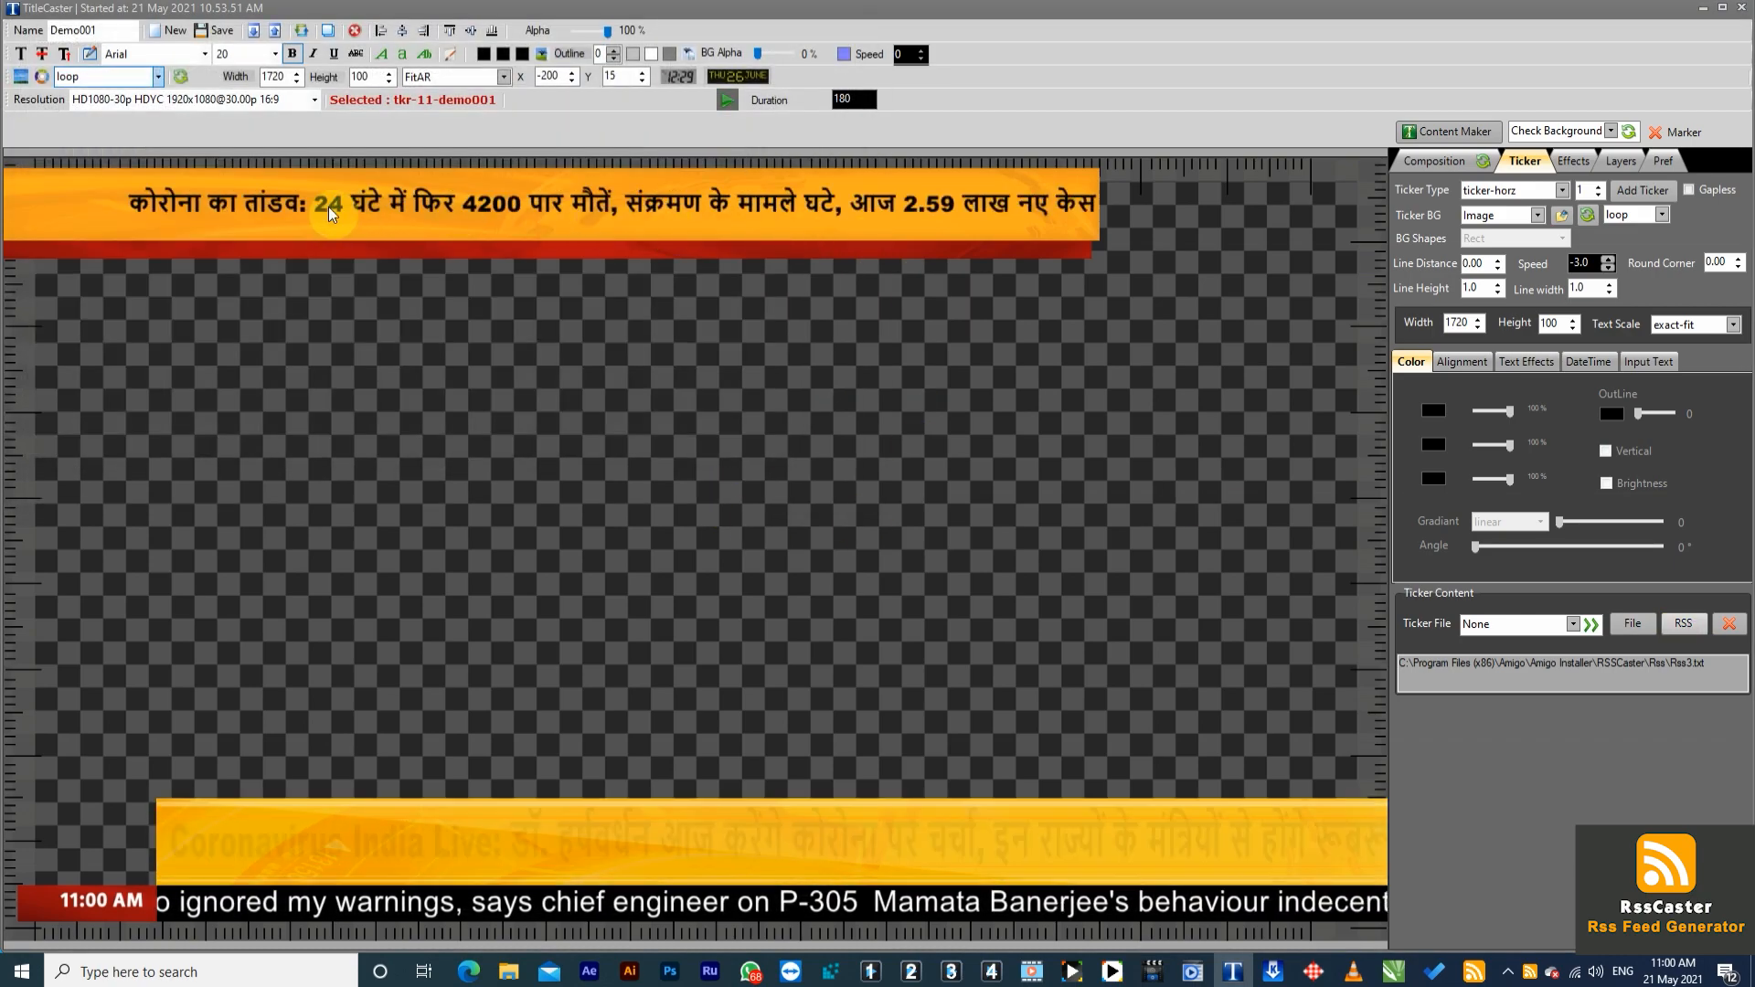
pyautogui.click(220, 33)
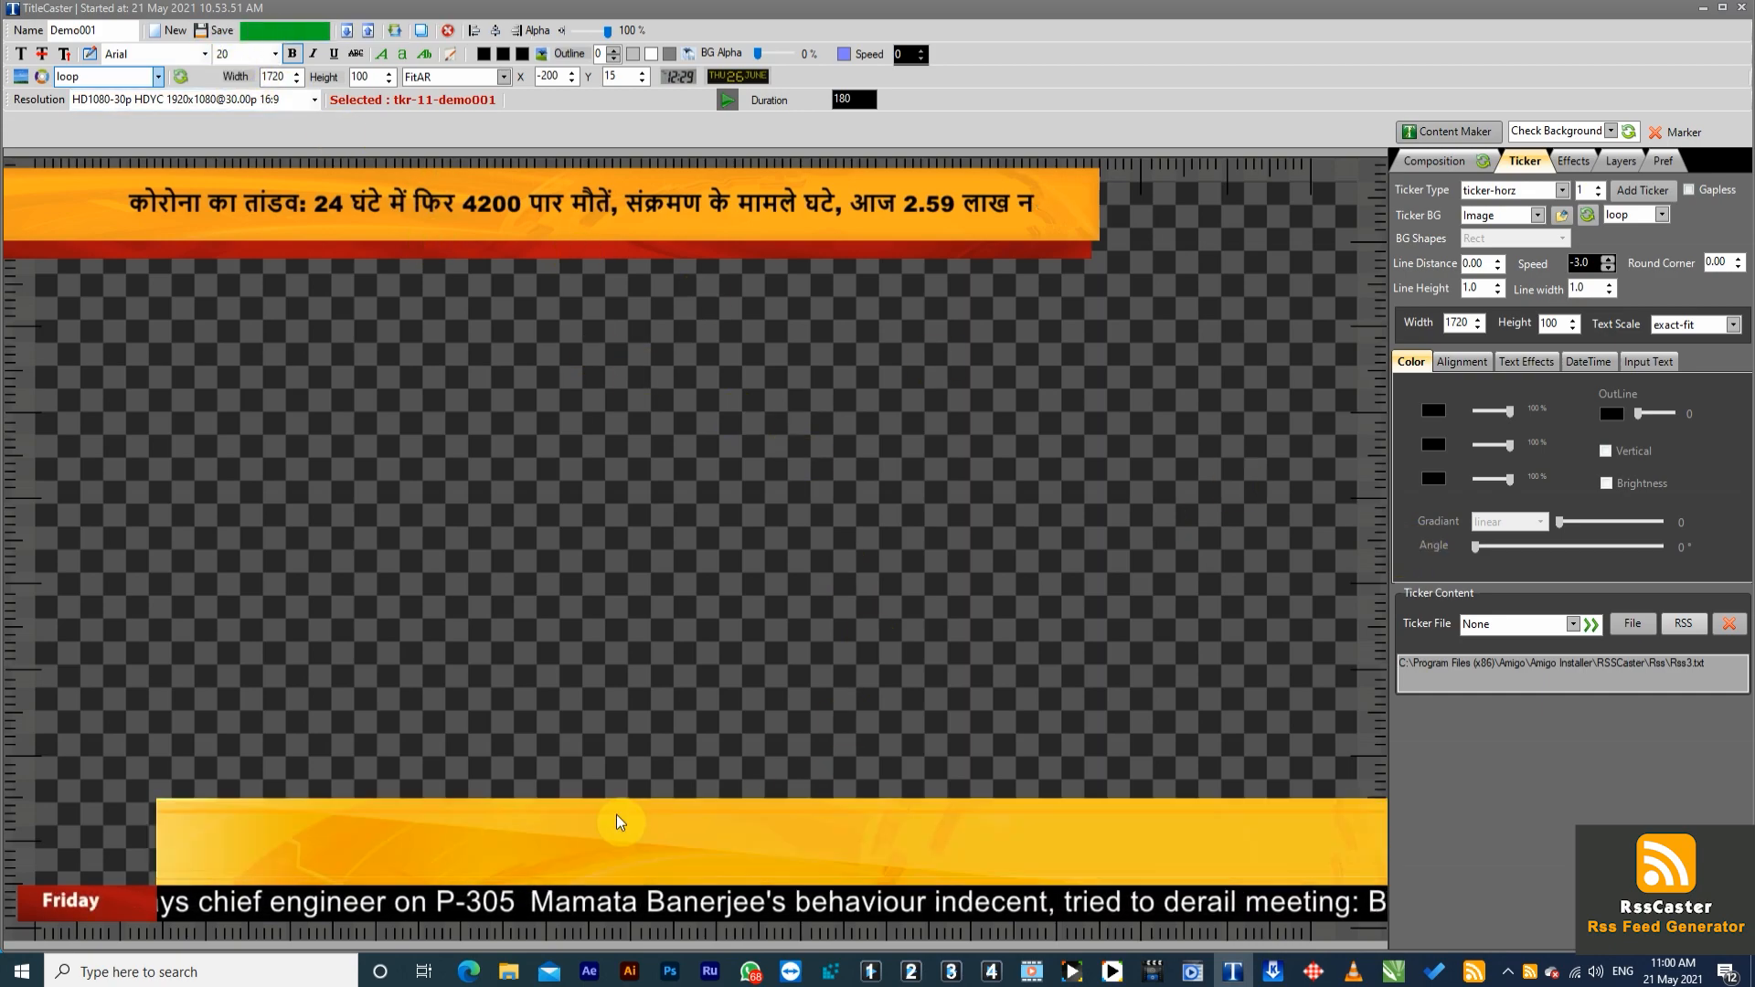